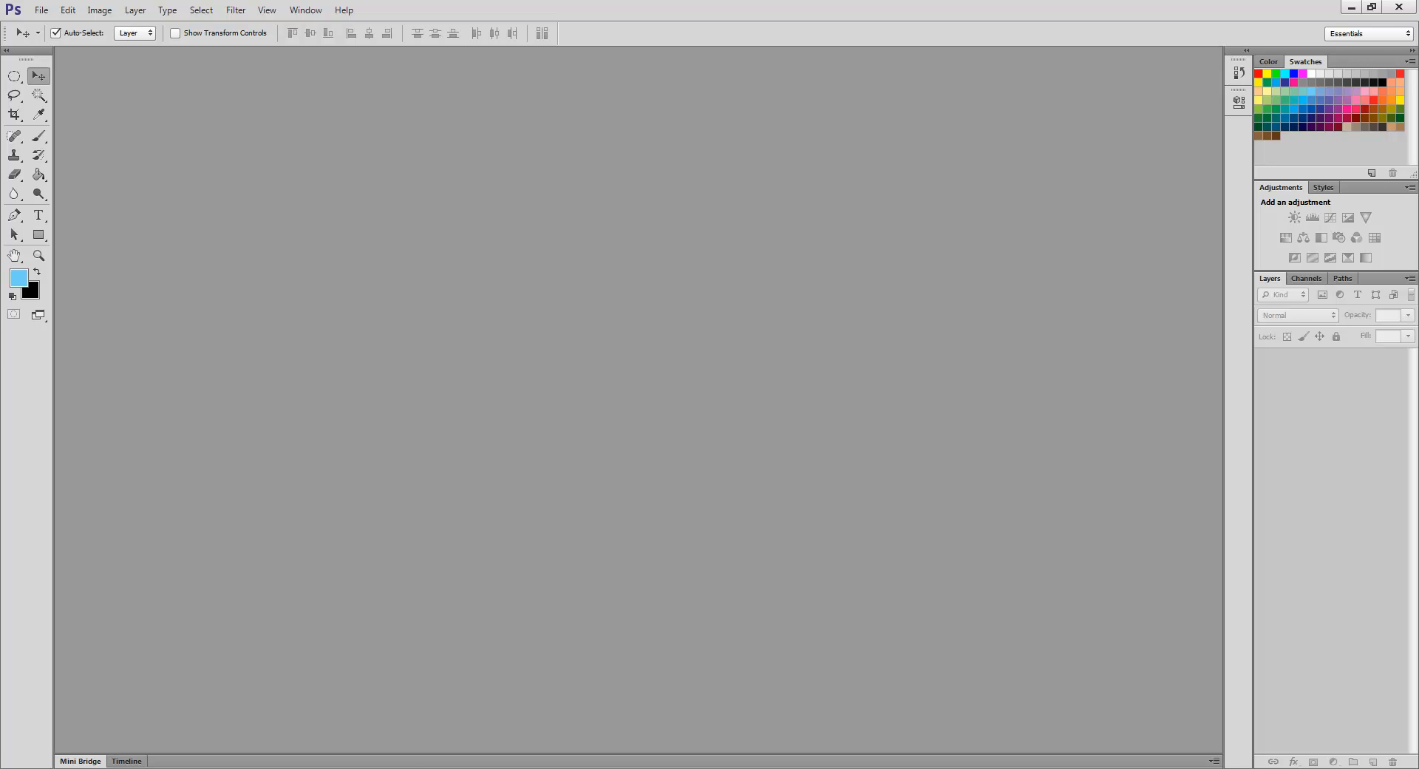
- Switch to the Vídeos library, view the images vista 001 and imagem 02 cad, and return to Photoshop
key(alt+Tab)
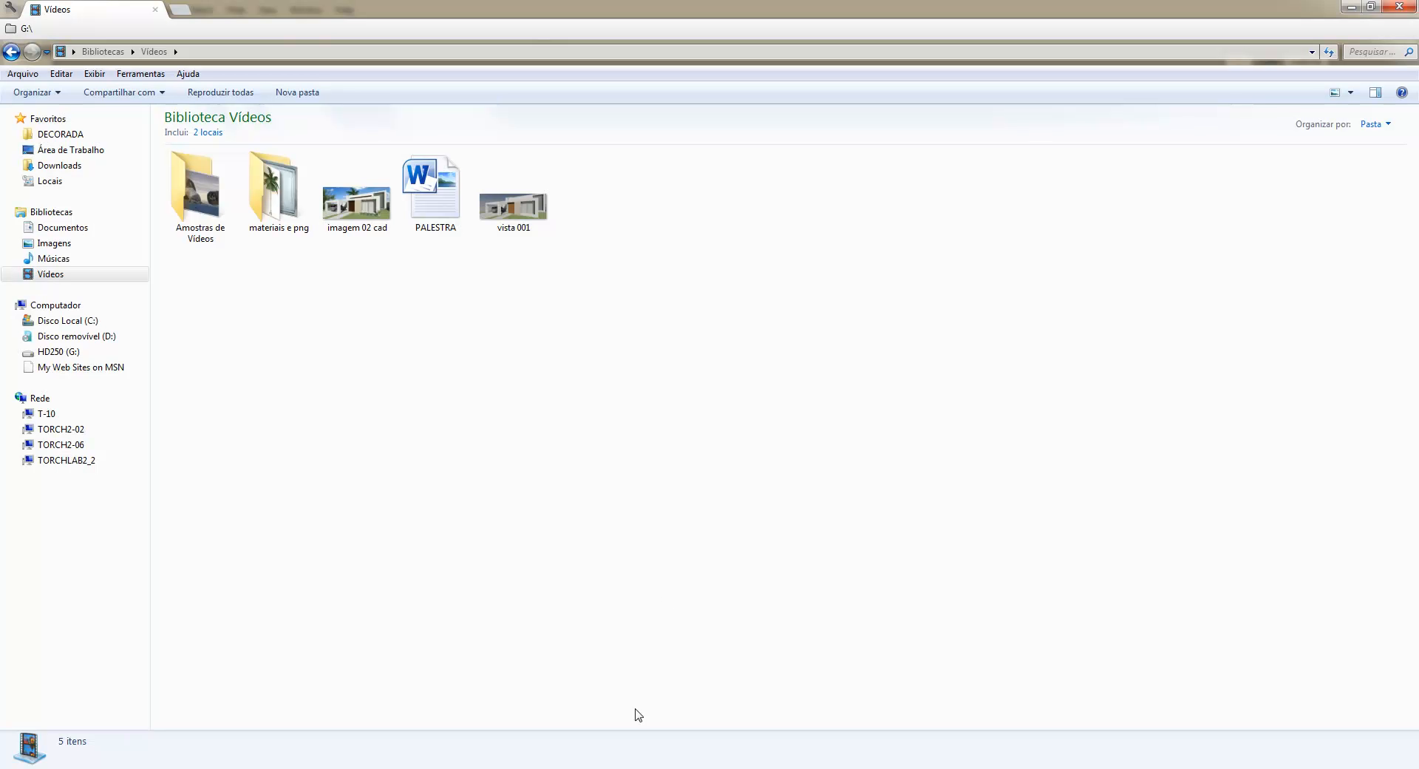
double_click(507, 219)
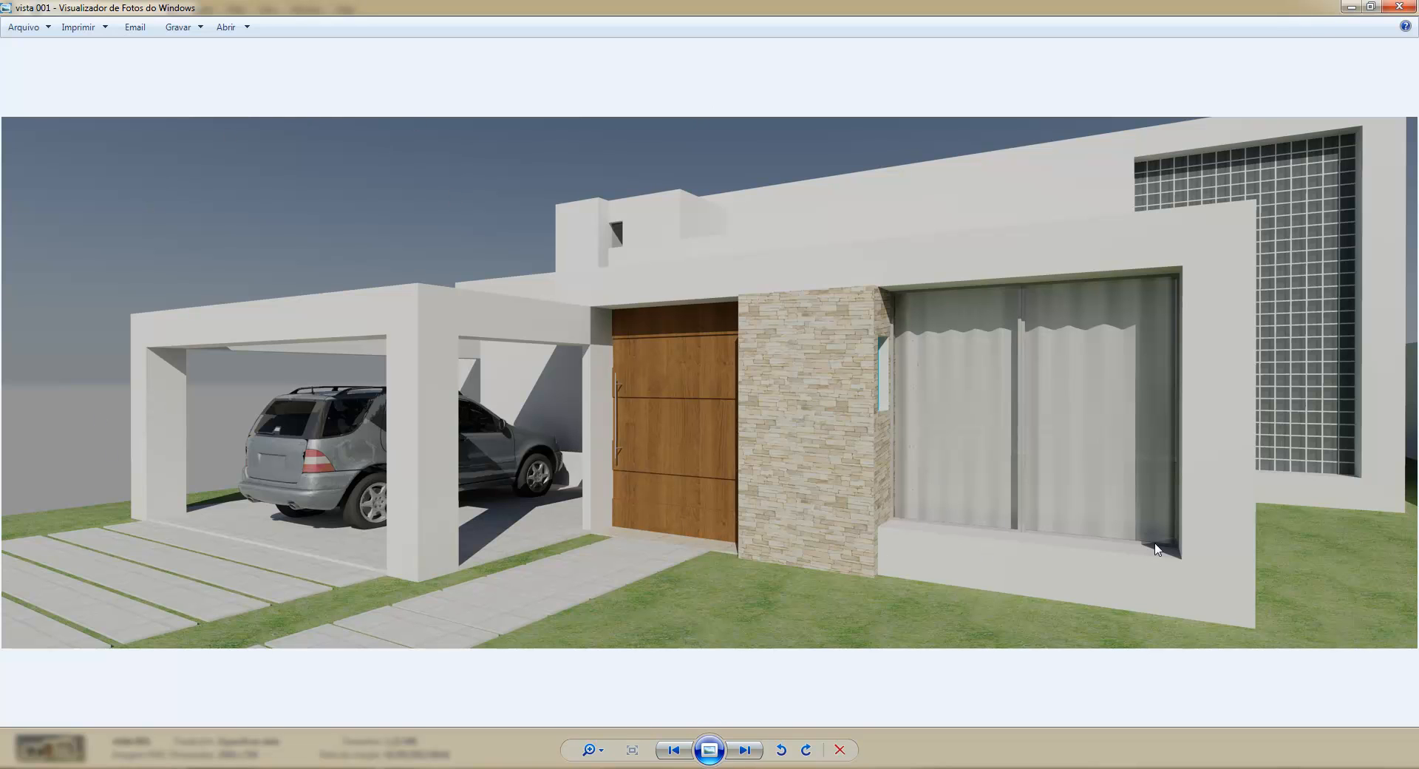
click(628, 768)
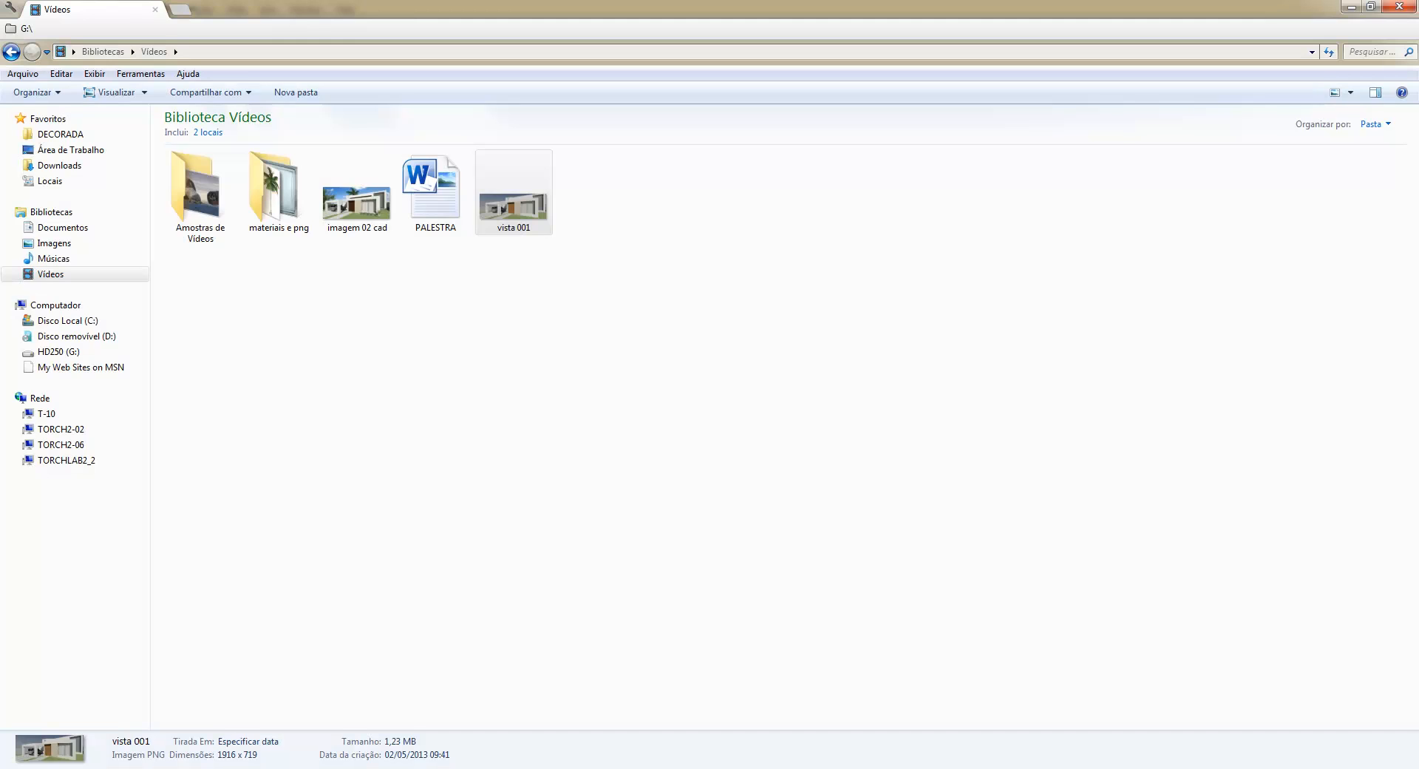
double_click(372, 208)
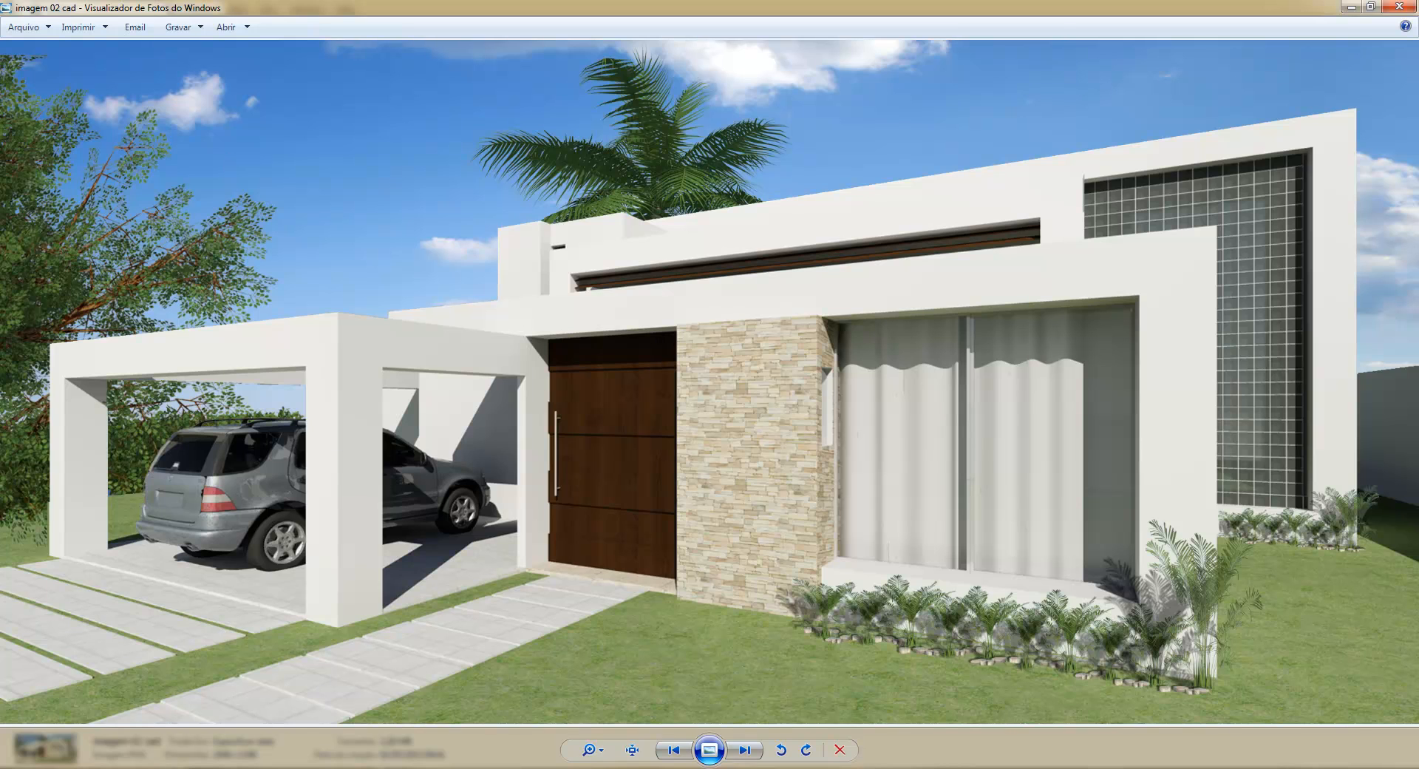
click(591, 768)
- Open the image vista 001 from the Vídeos library
click(42, 12)
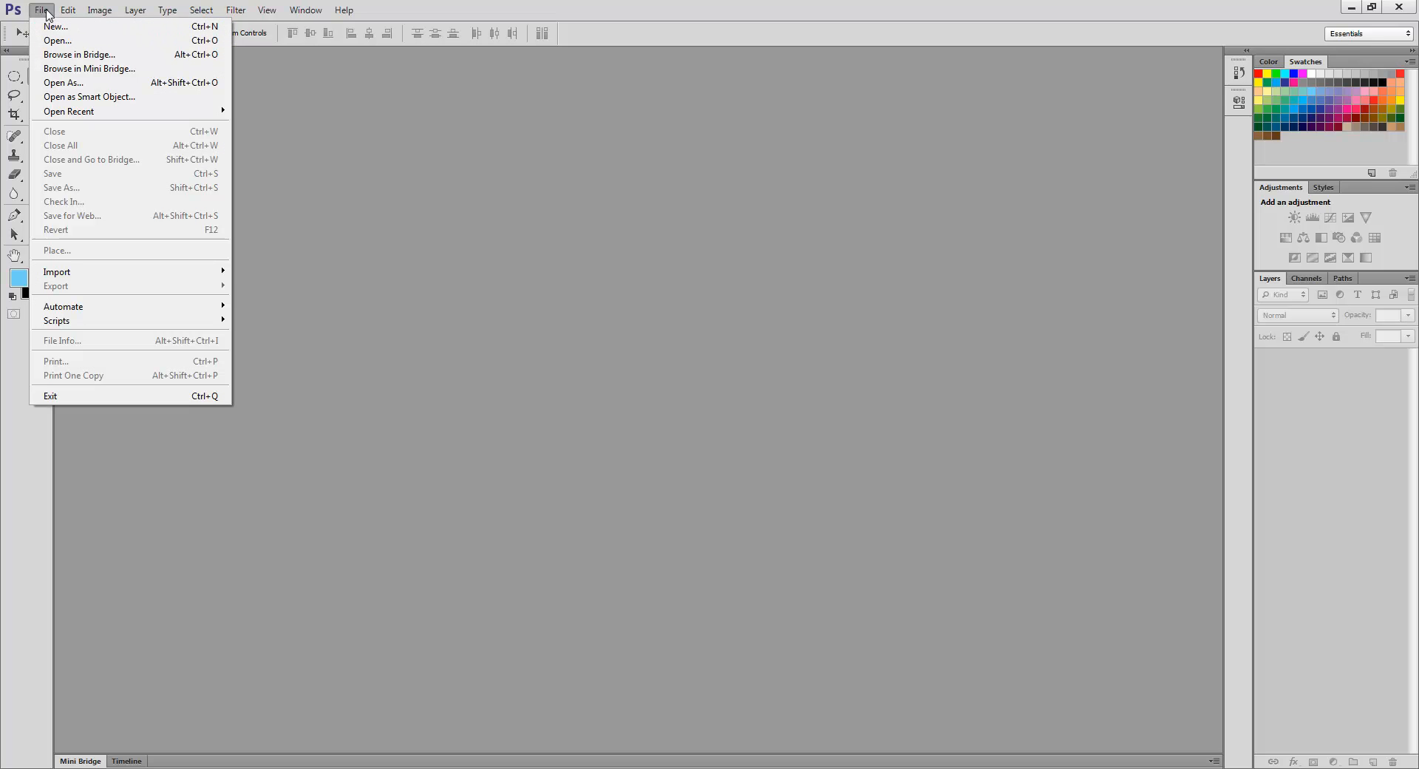
click(97, 41)
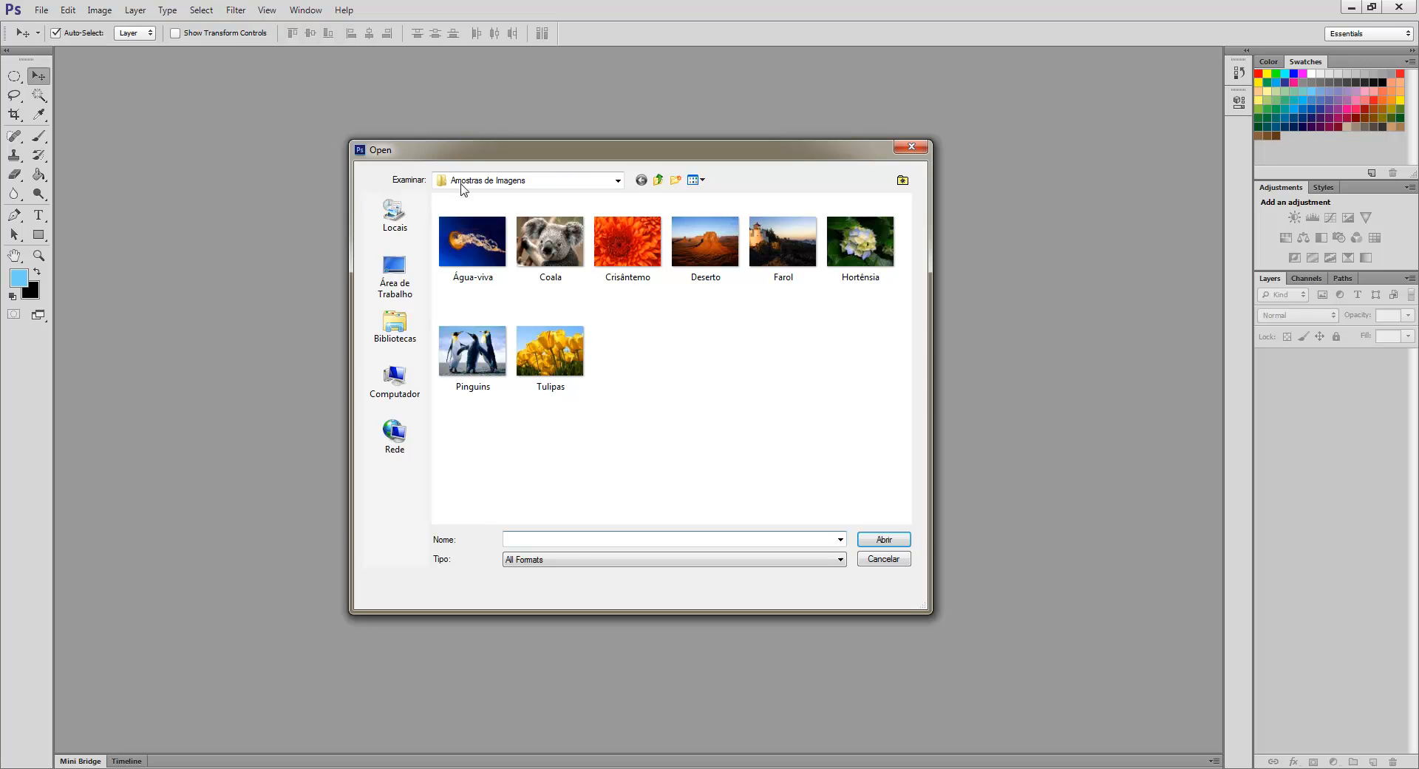
click(658, 181)
click(658, 180)
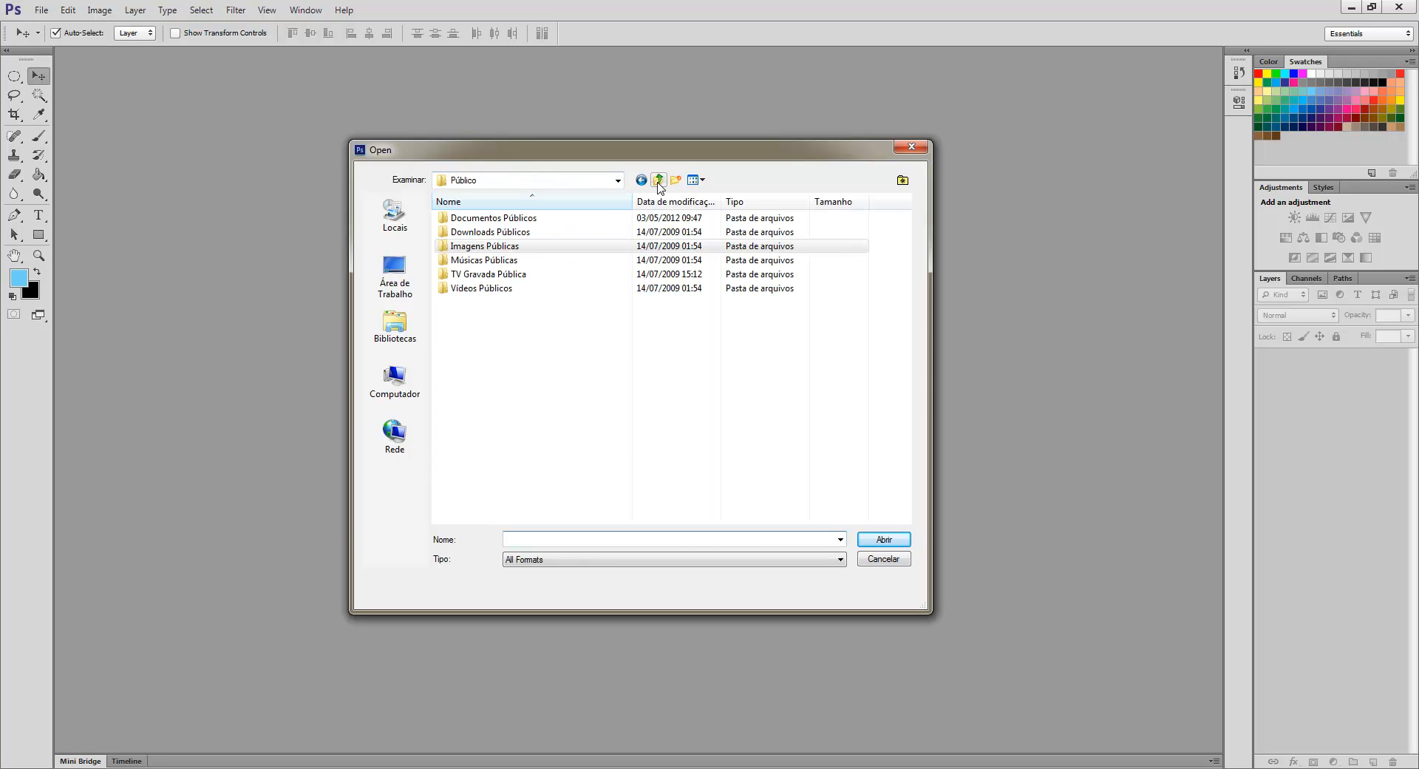
click(394, 328)
click(630, 262)
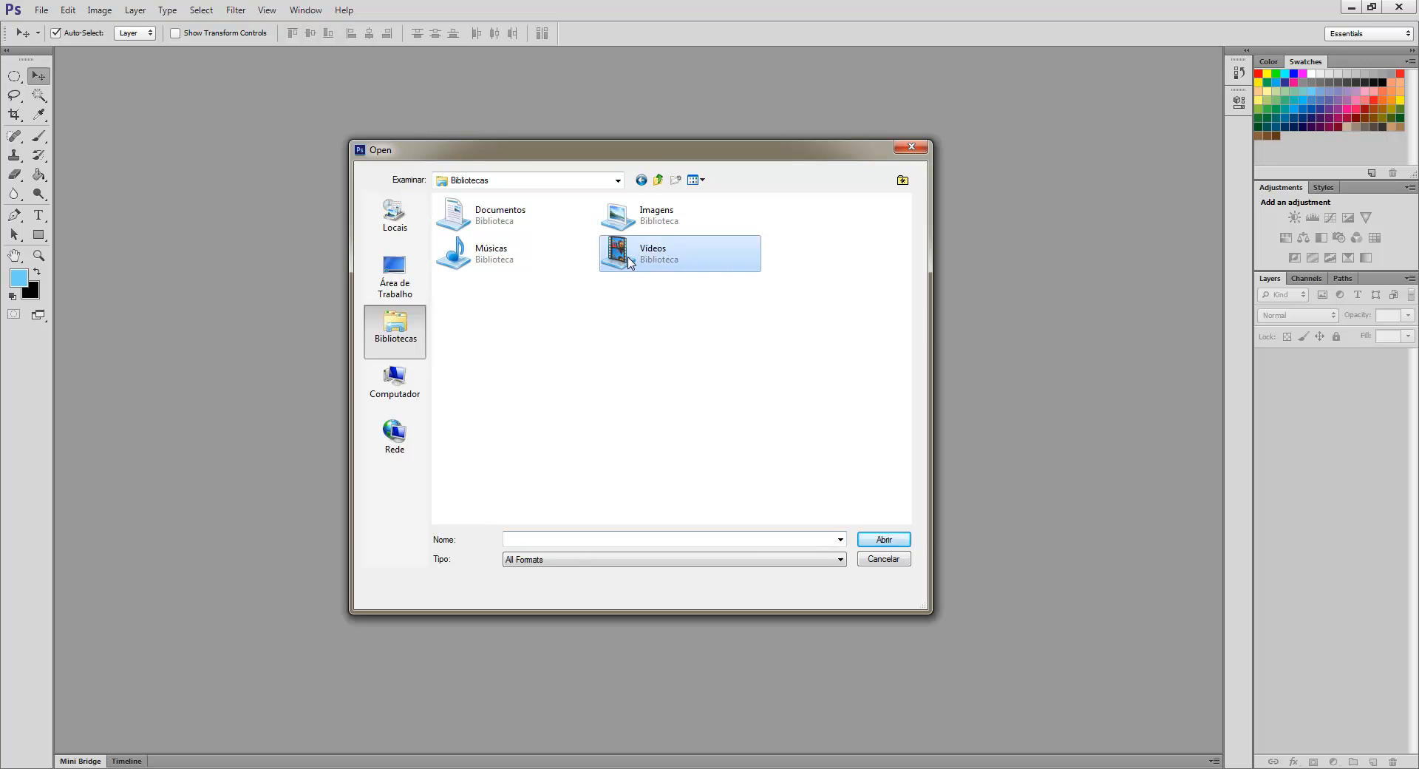
double_click(630, 262)
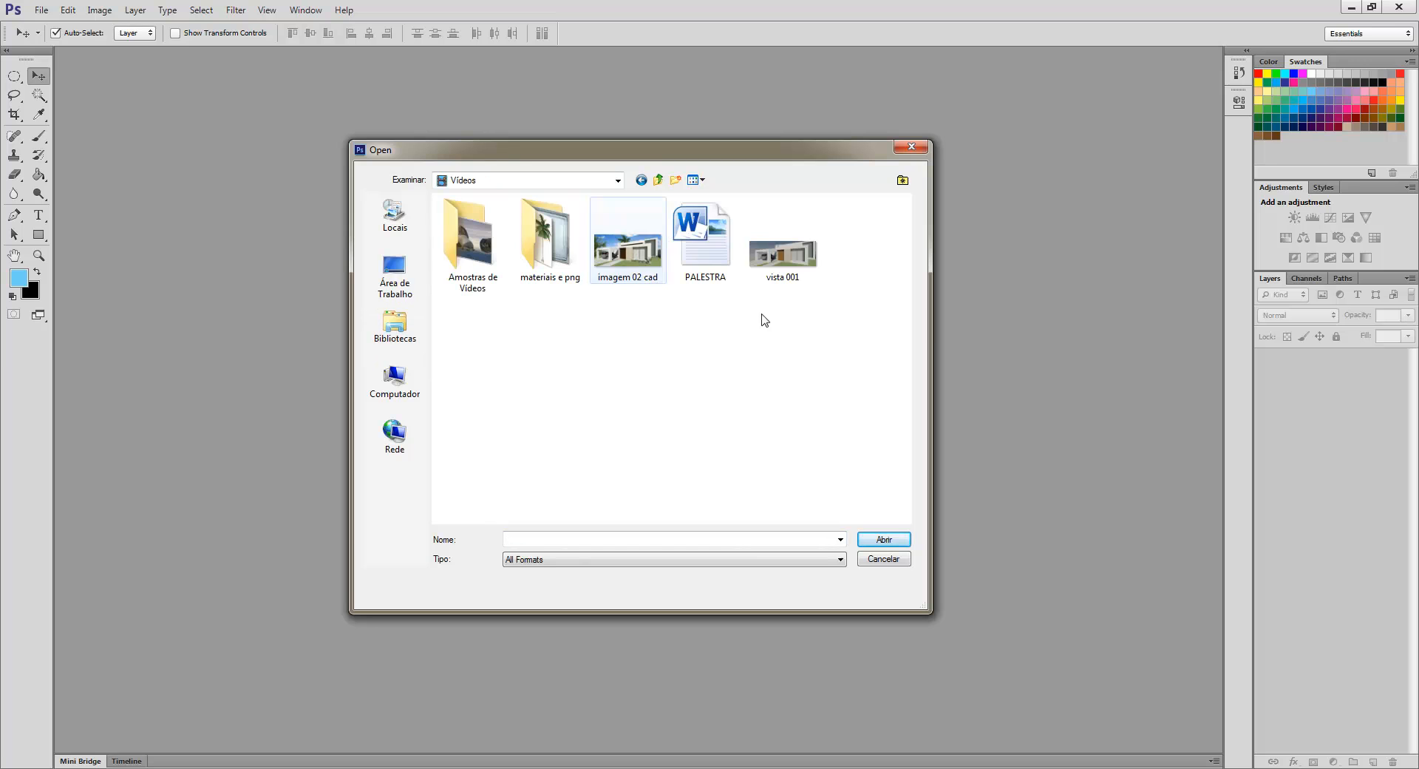
double_click(785, 265)
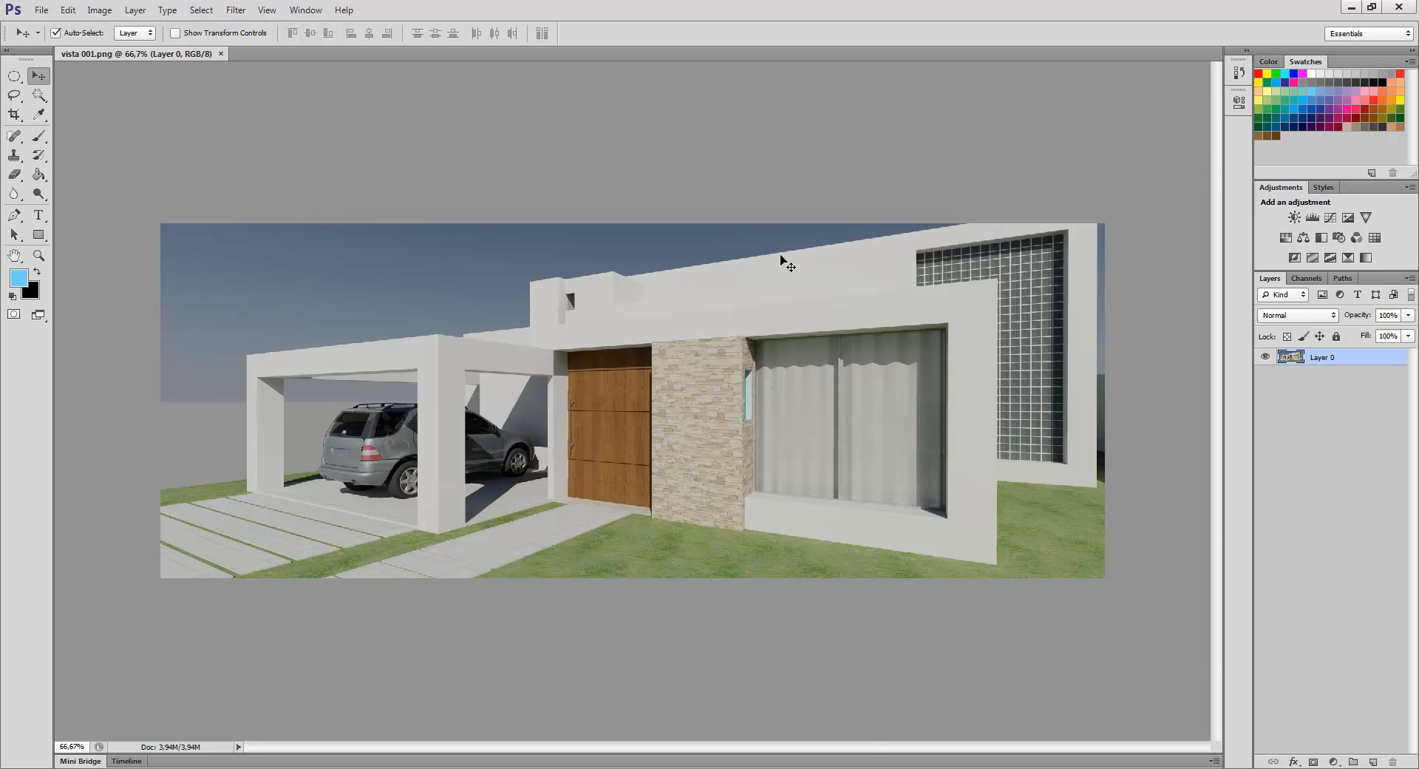
- Examine the house render at several magnifications between the whole image and 200%
key(ctrl+1)
key(ctrl+plus)
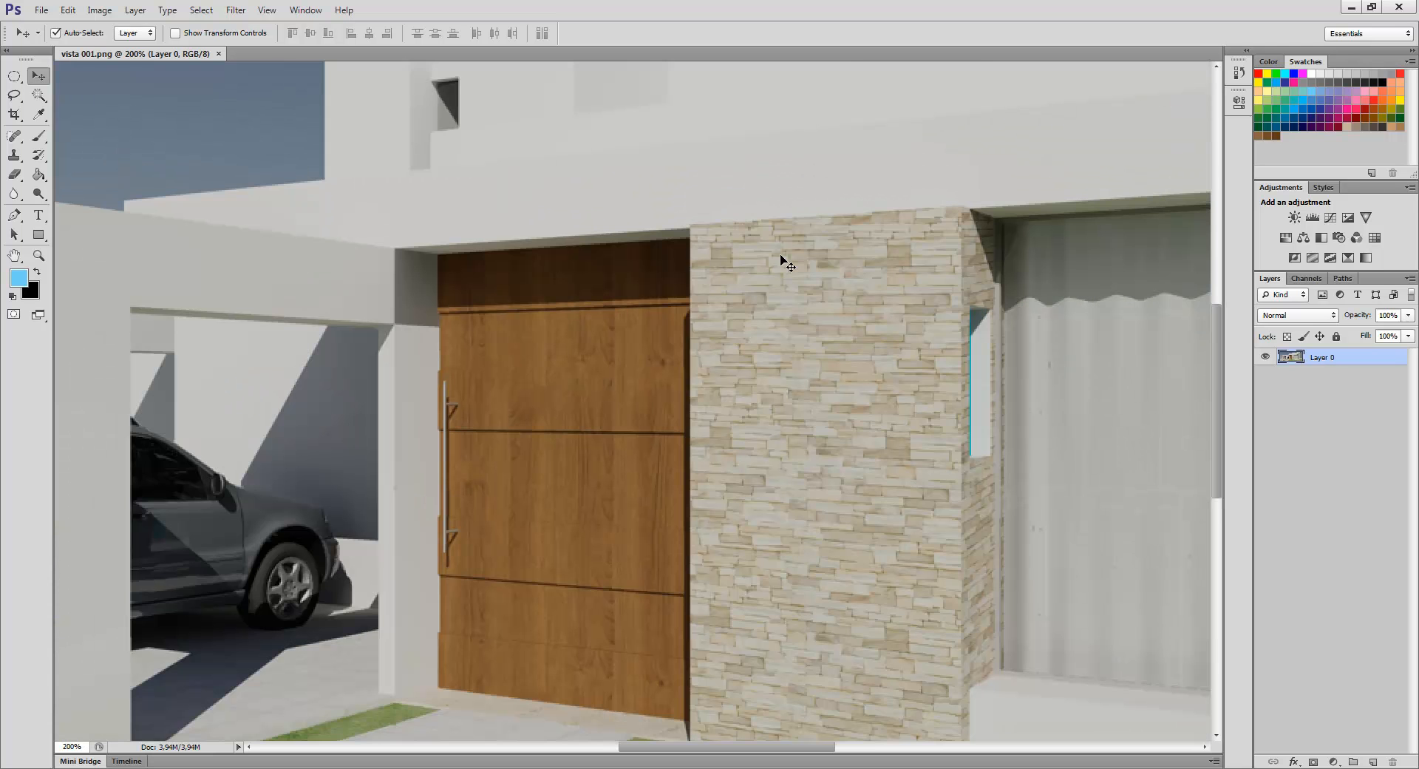
key(ctrl+minus)
key(ctrl+minus)
key(ctrl+minus)
key(ctrl+plus)
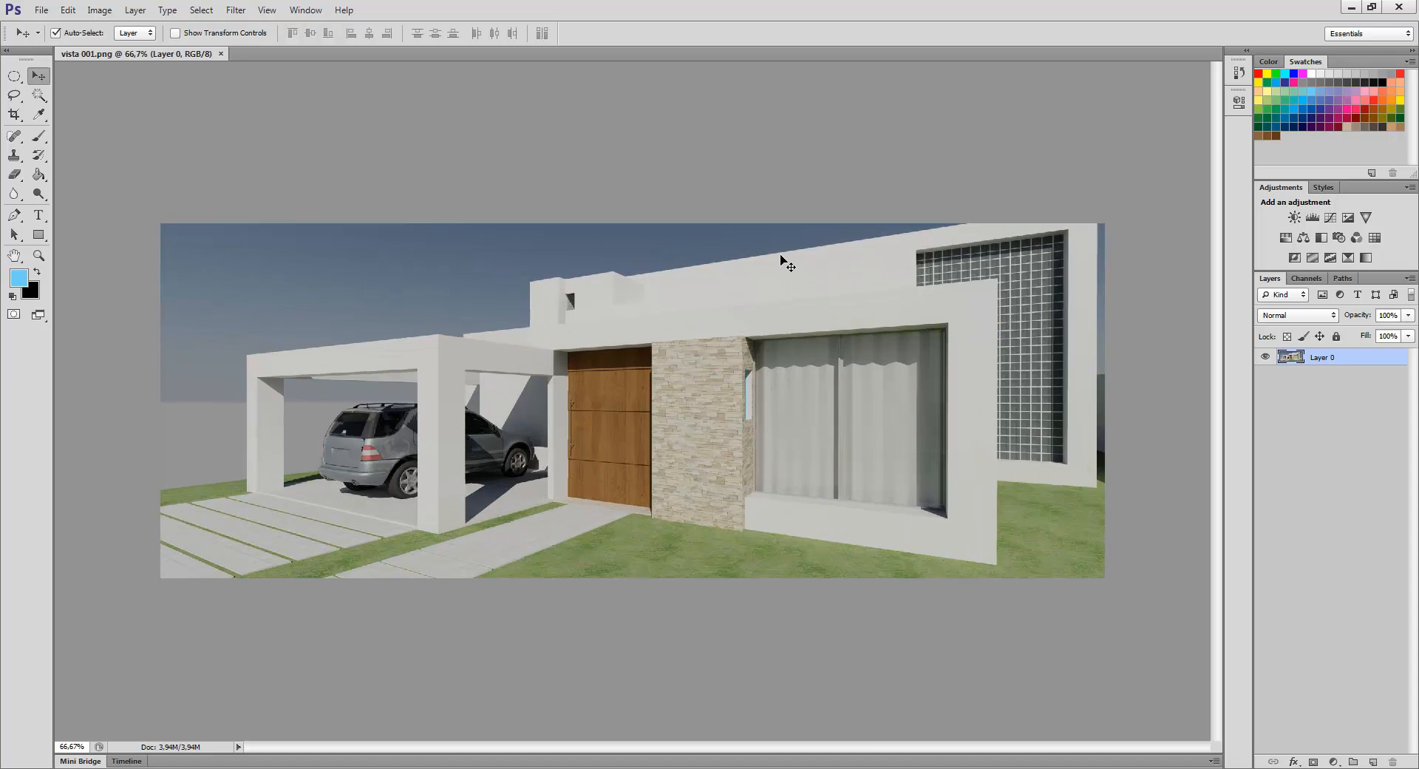
key(ctrl+plus)
key(ctrl+minus)
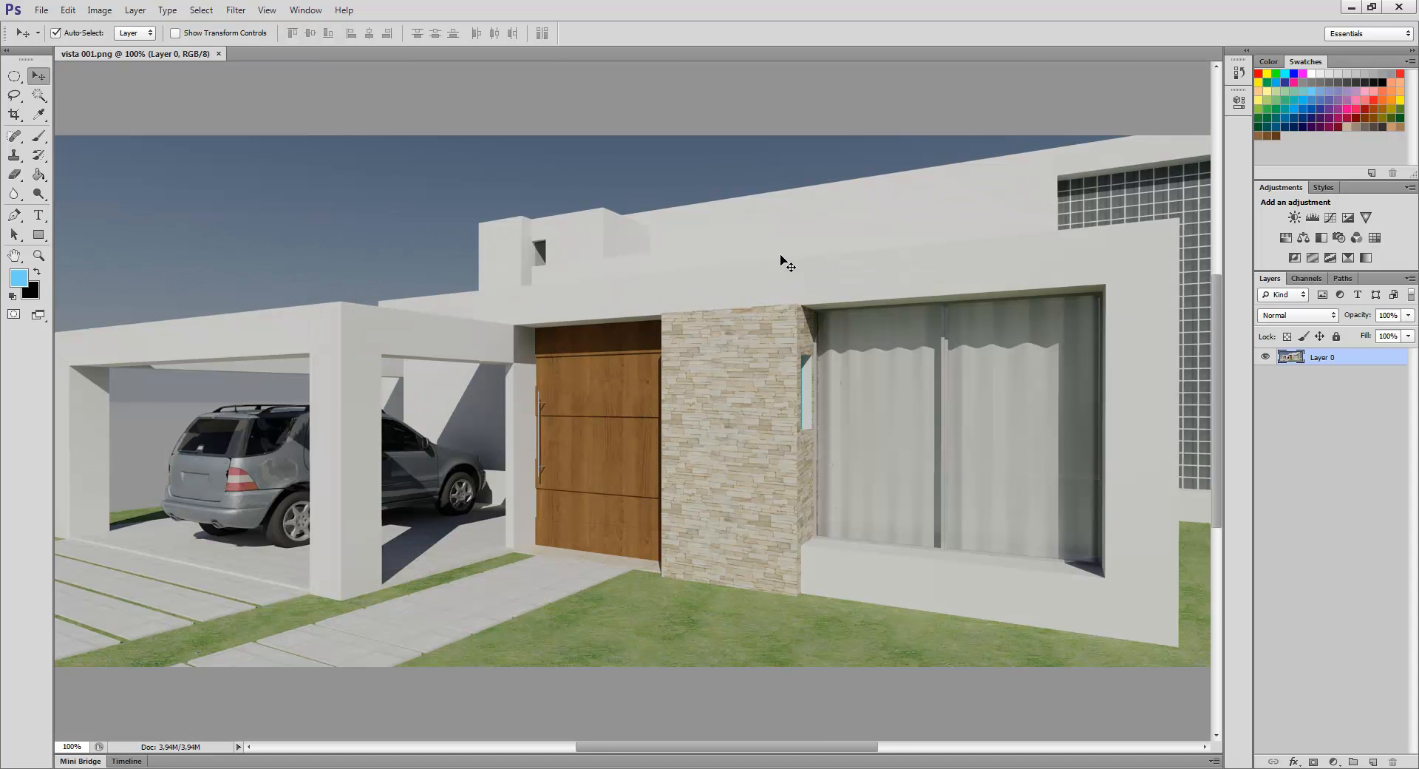
key(ctrl+minus)
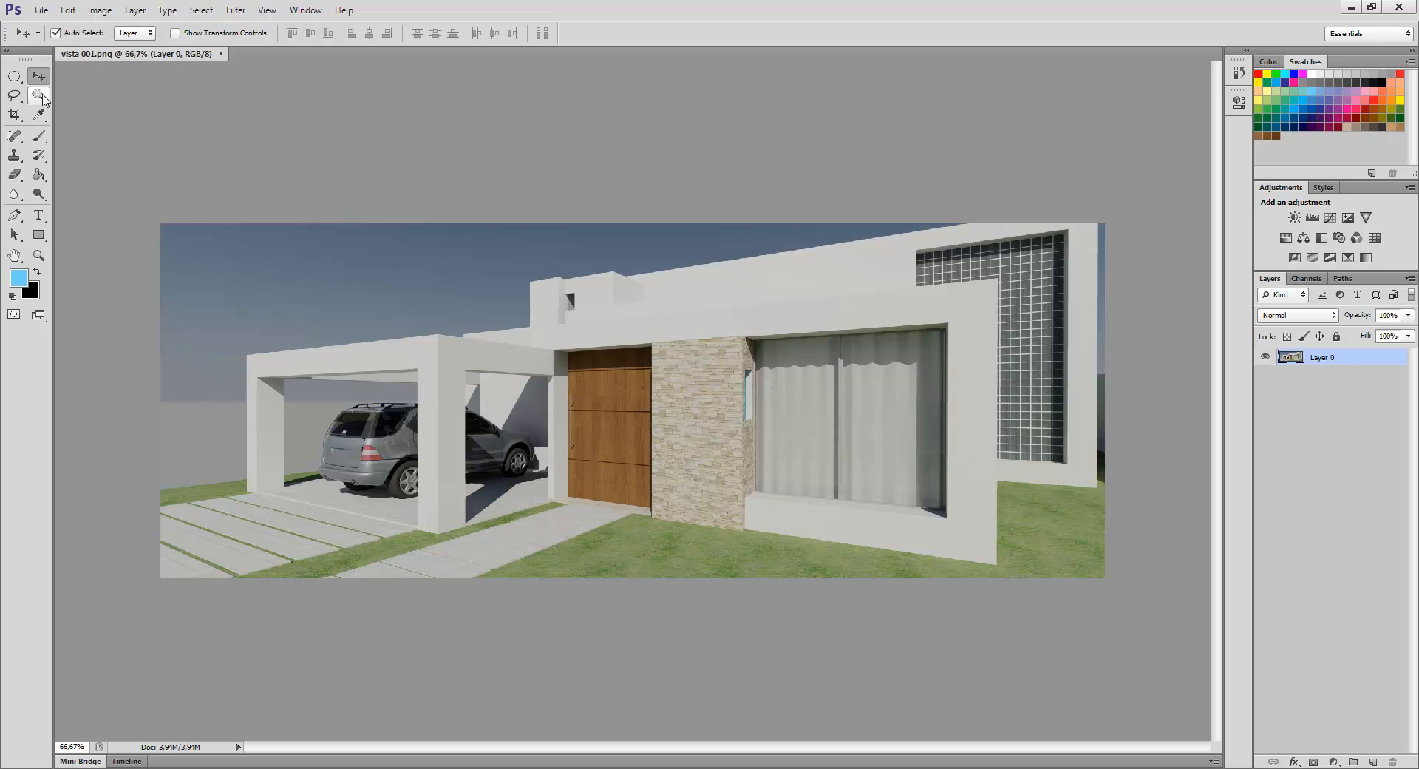
- Select the main sky area above the house with the Magic Wand and delete it, keeping the current Windows colour scheme
drag(43, 99, 76, 96)
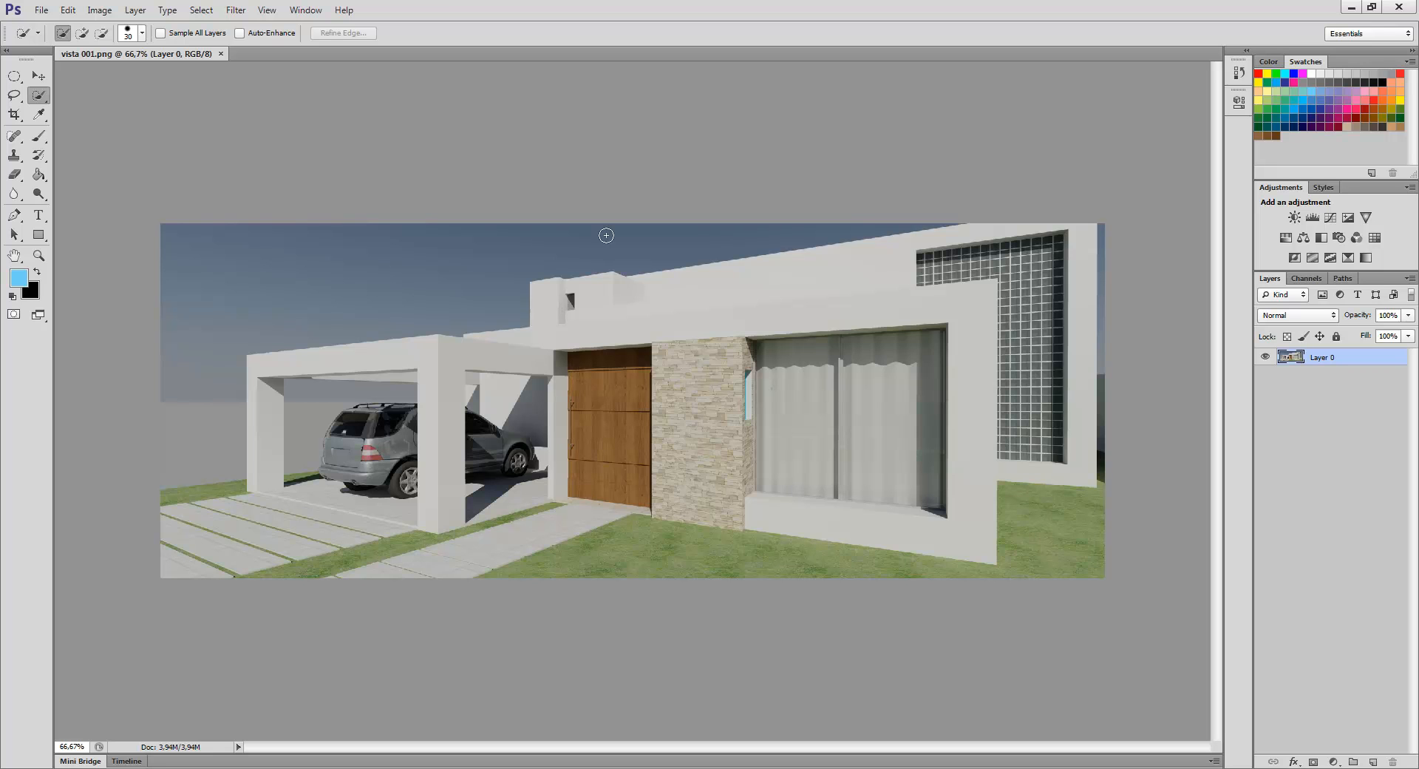
click(41, 98)
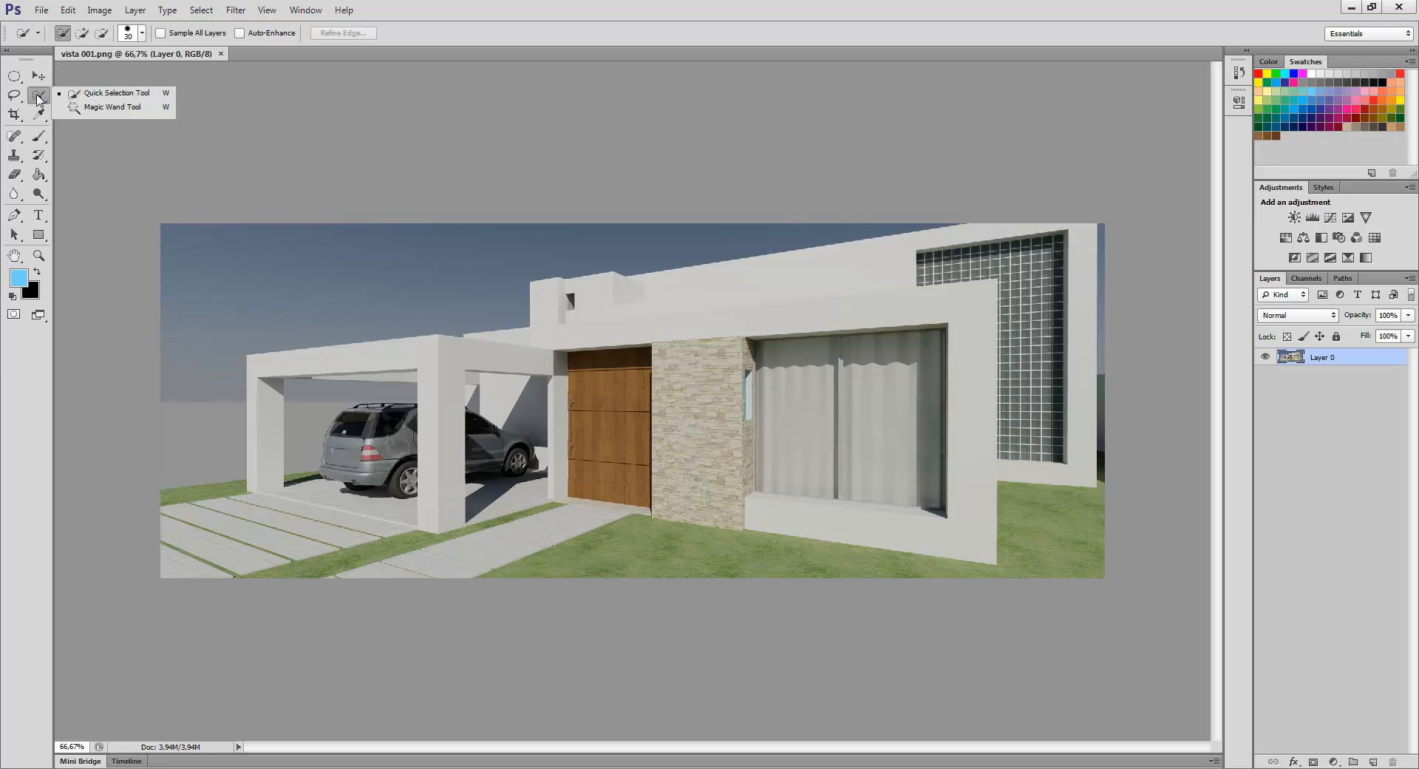
click(82, 111)
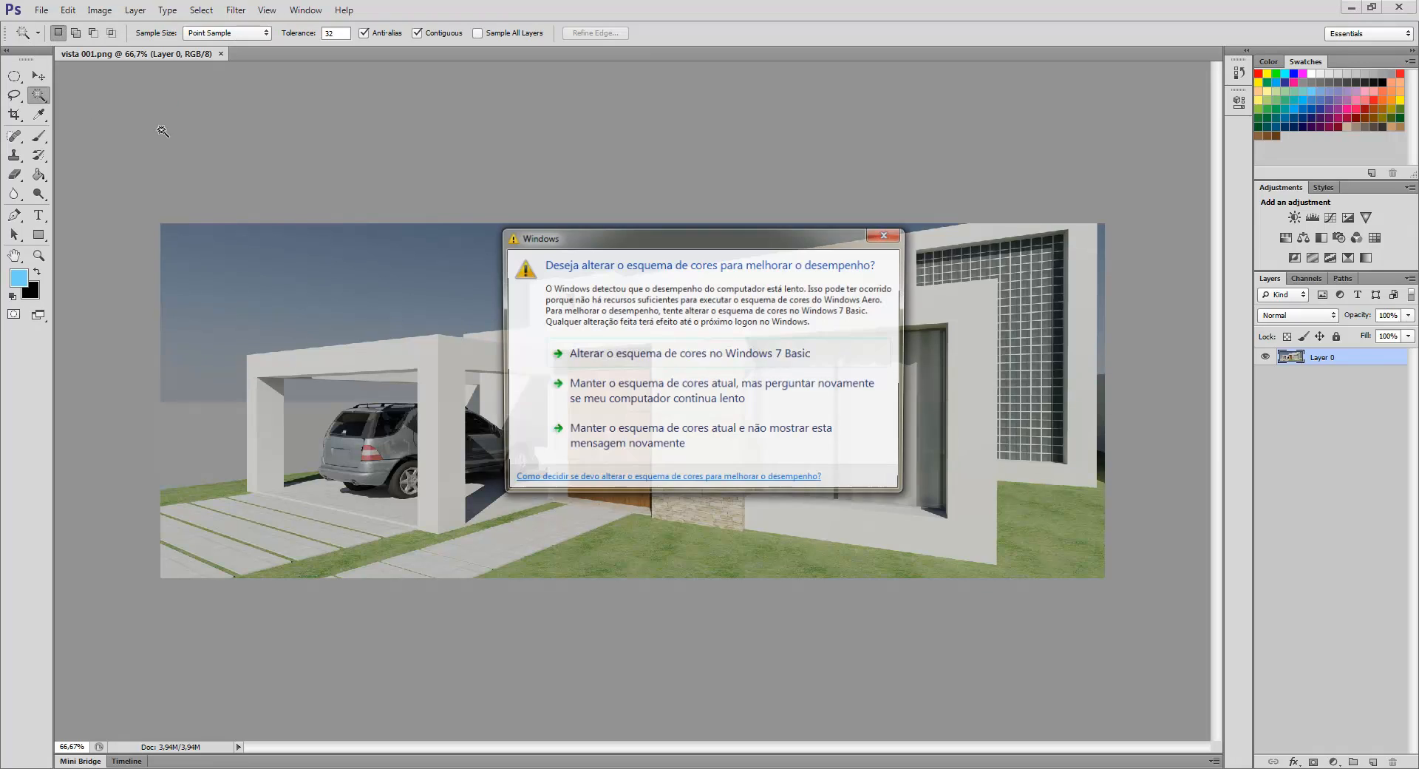
click(660, 457)
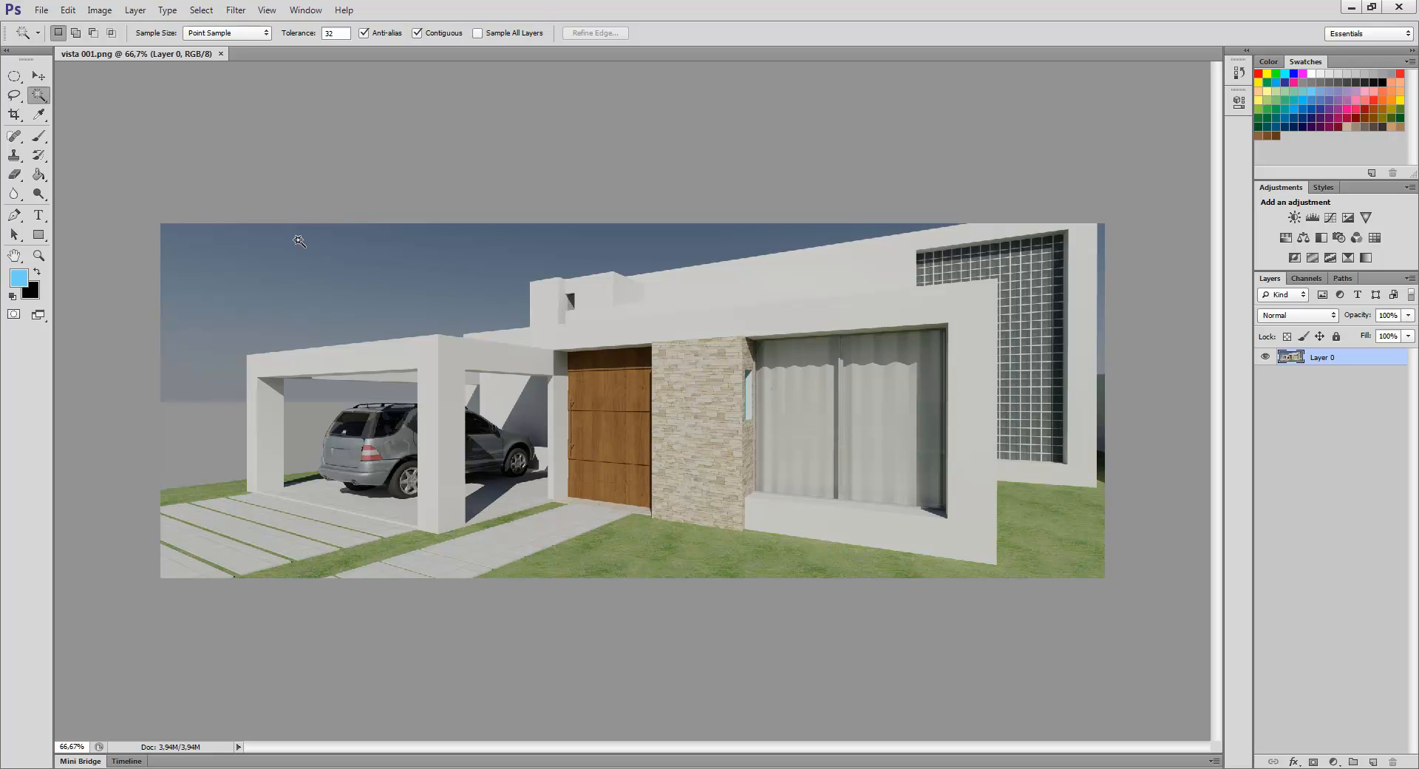
click(551, 244)
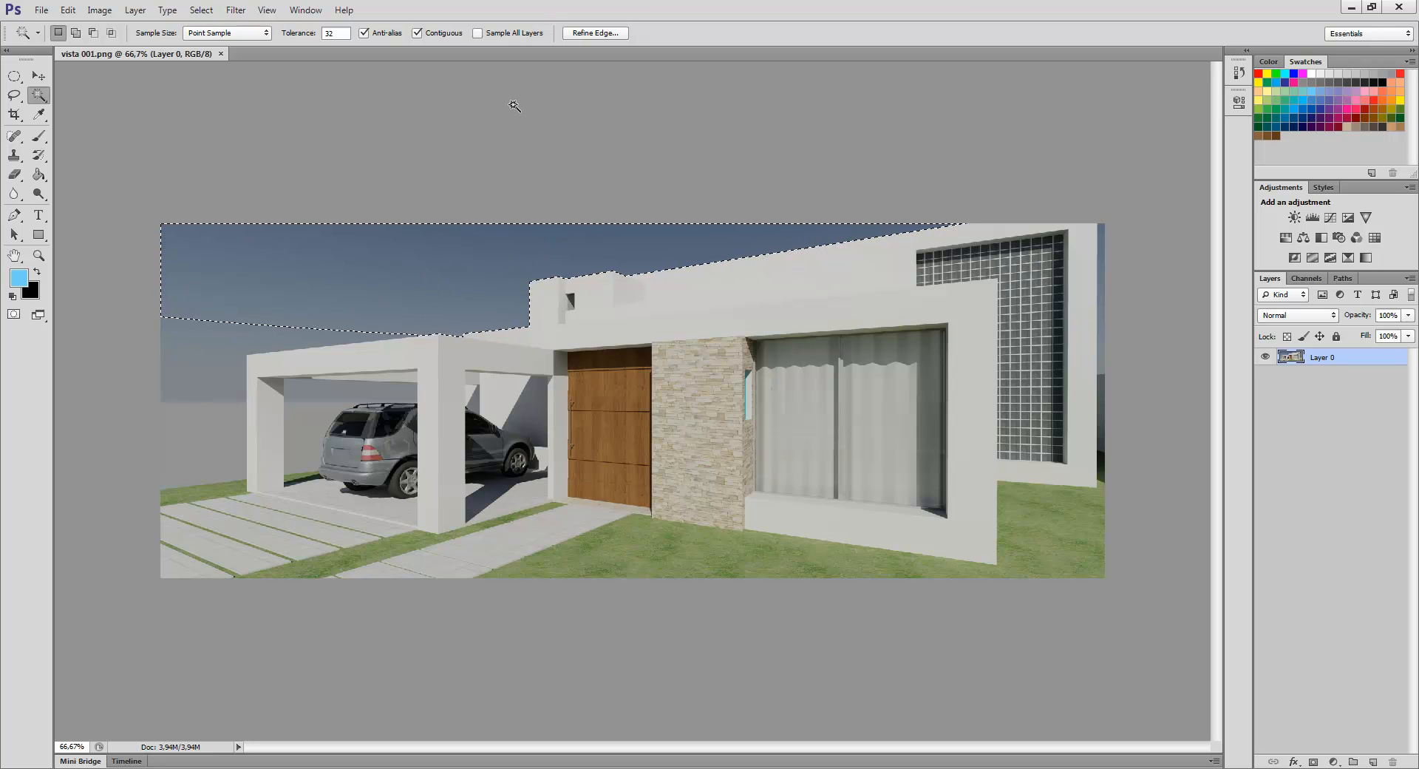
key(Delete)
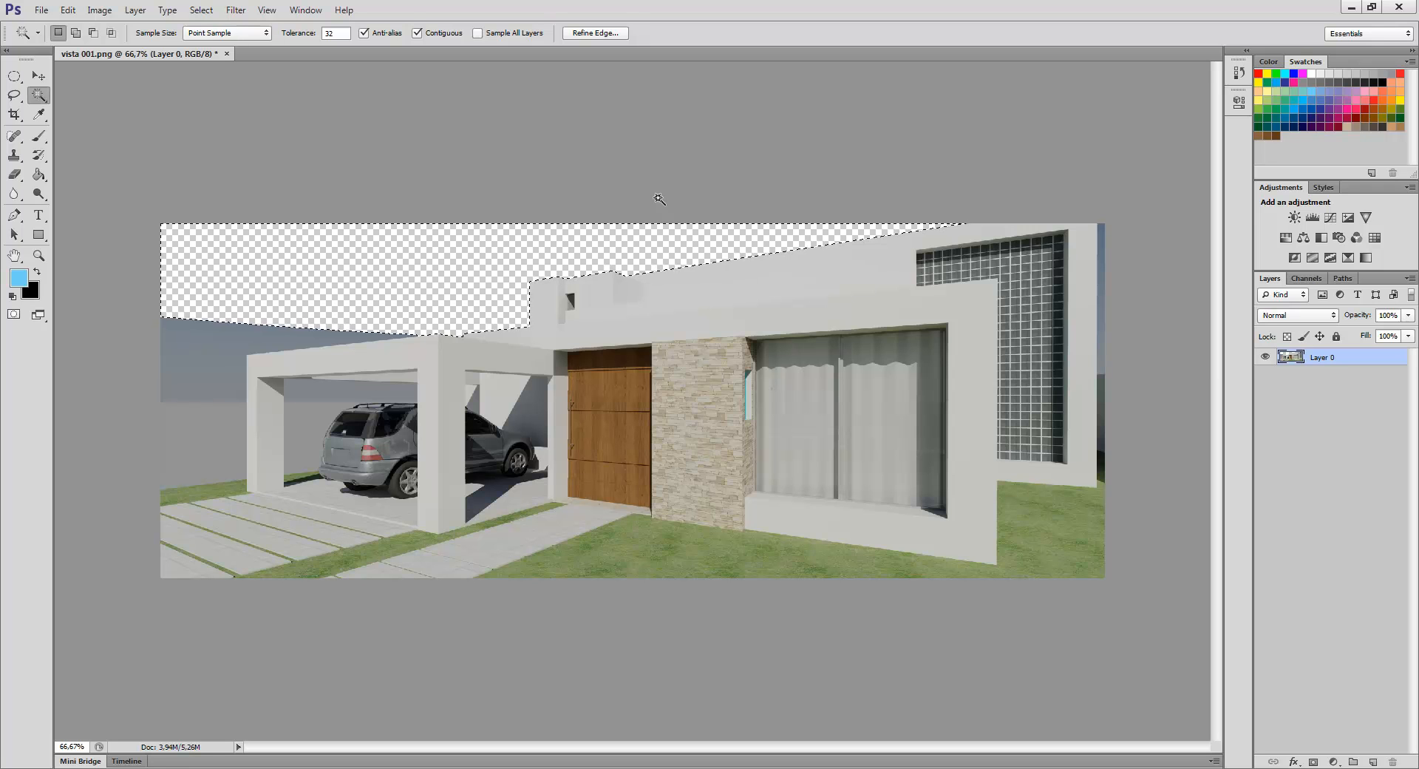
- Delete the remaining sky strip at the image's right edge and the leftover background beside the carport
click(1101, 247)
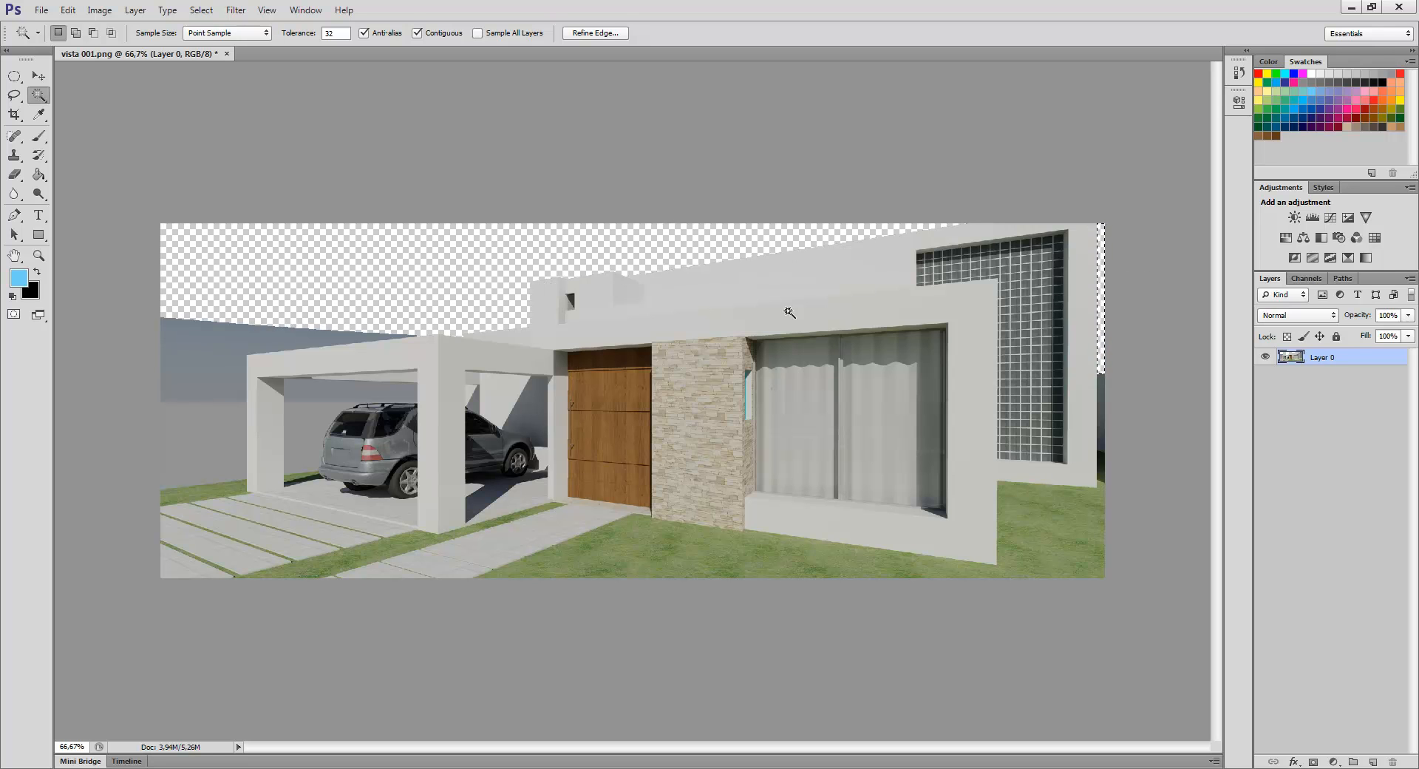
click(178, 345)
key(Delete)
click(308, 458)
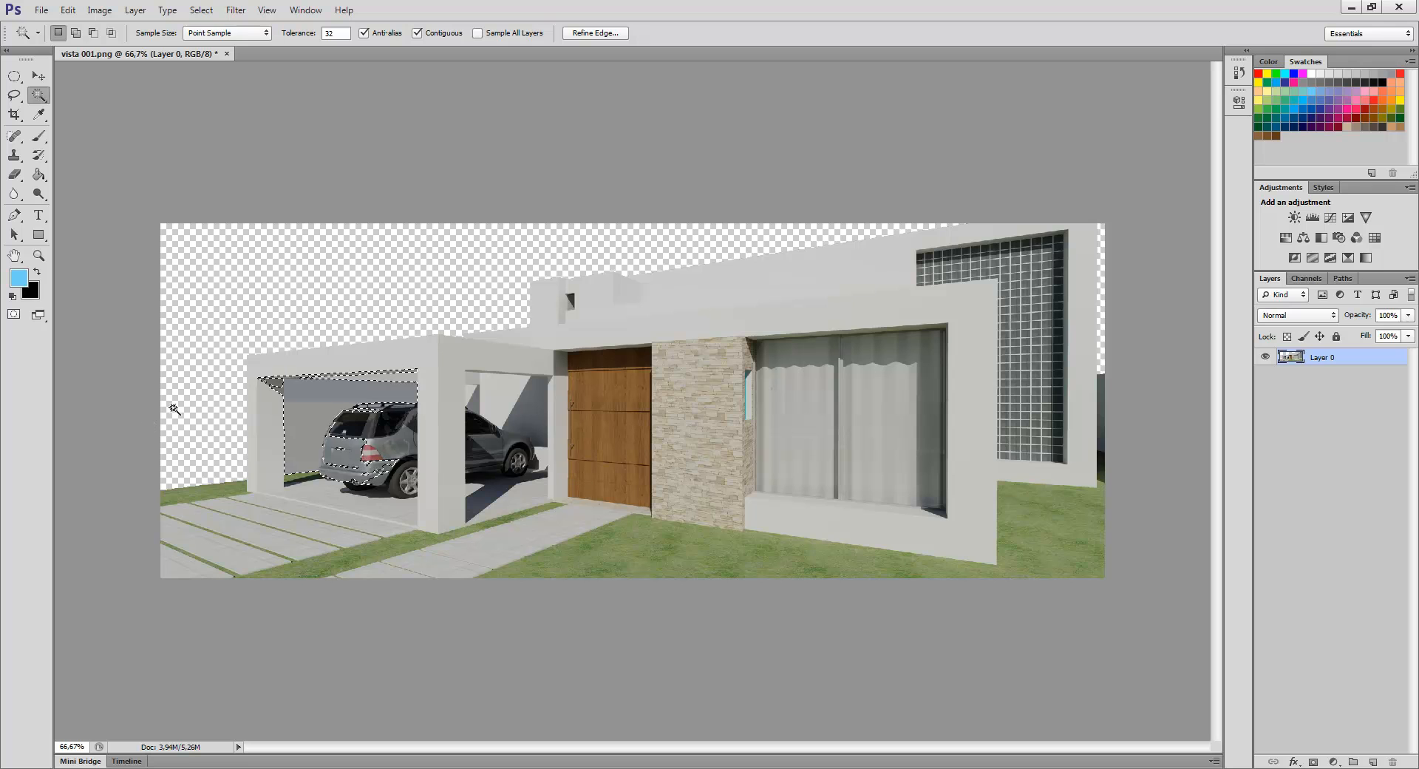
key(ctrl+d)
click(352, 393)
key(ctrl+d)
- Select the background inside the carport with the Magic Wand and subtract the ceiling and left pillar areas with the Polygonal Lasso
click(303, 400)
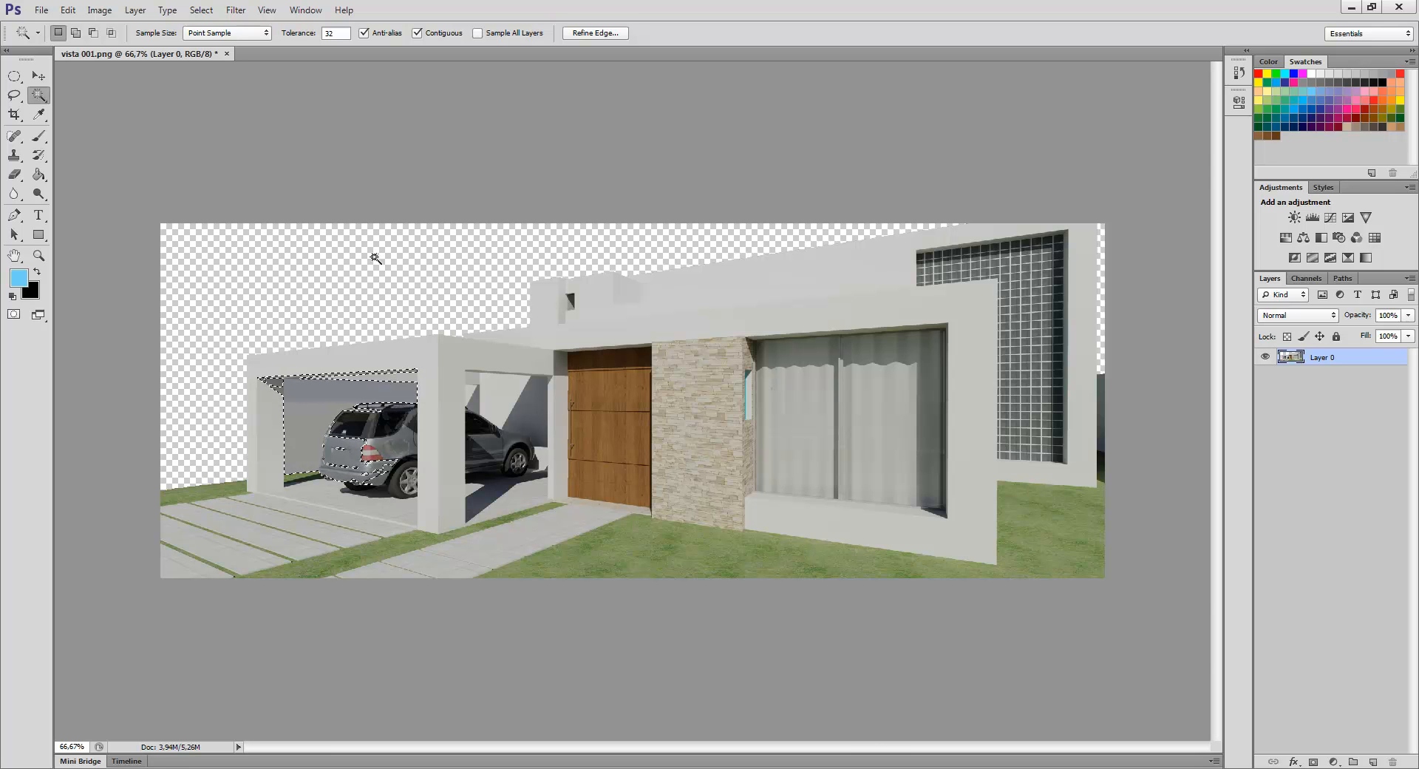
key(ctrl+plus)
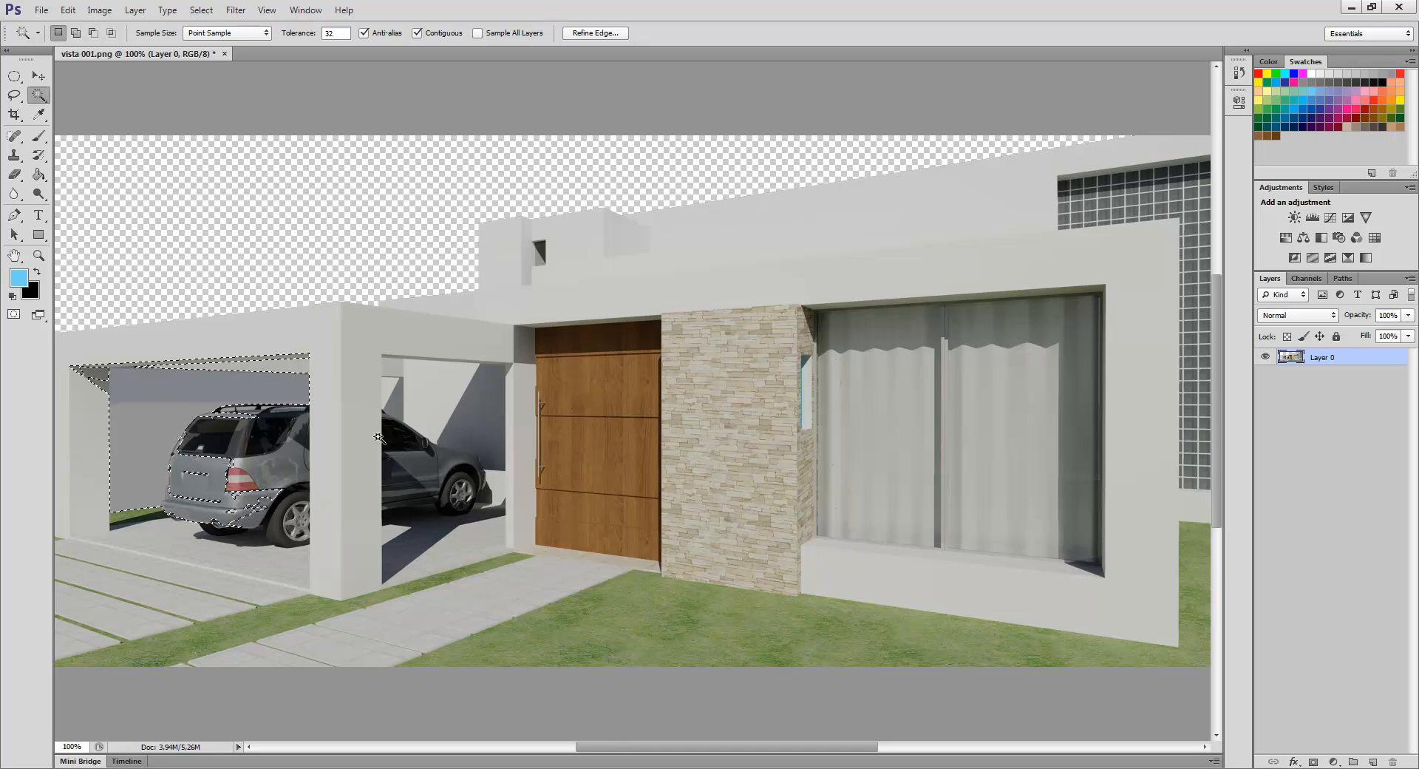
drag(690, 747, 637, 739)
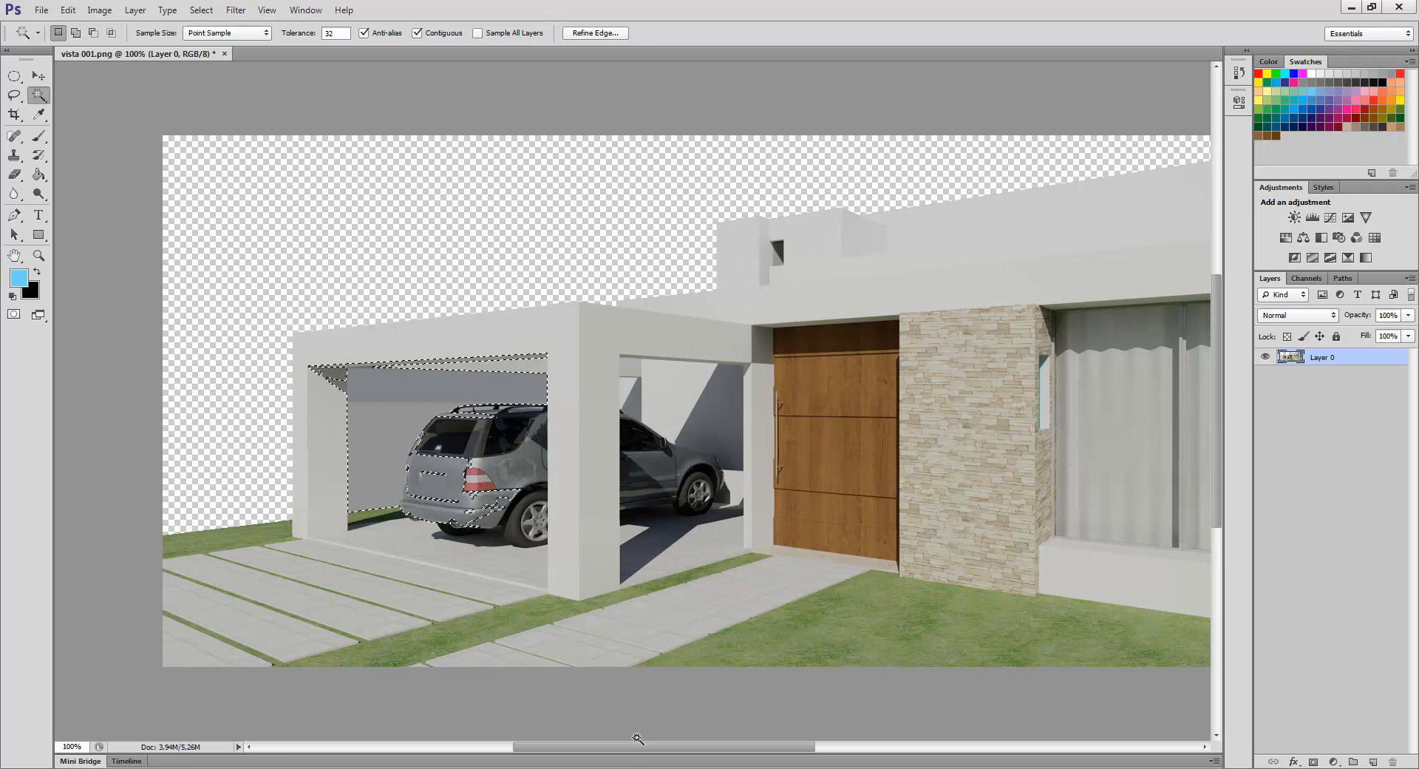
click(14, 95)
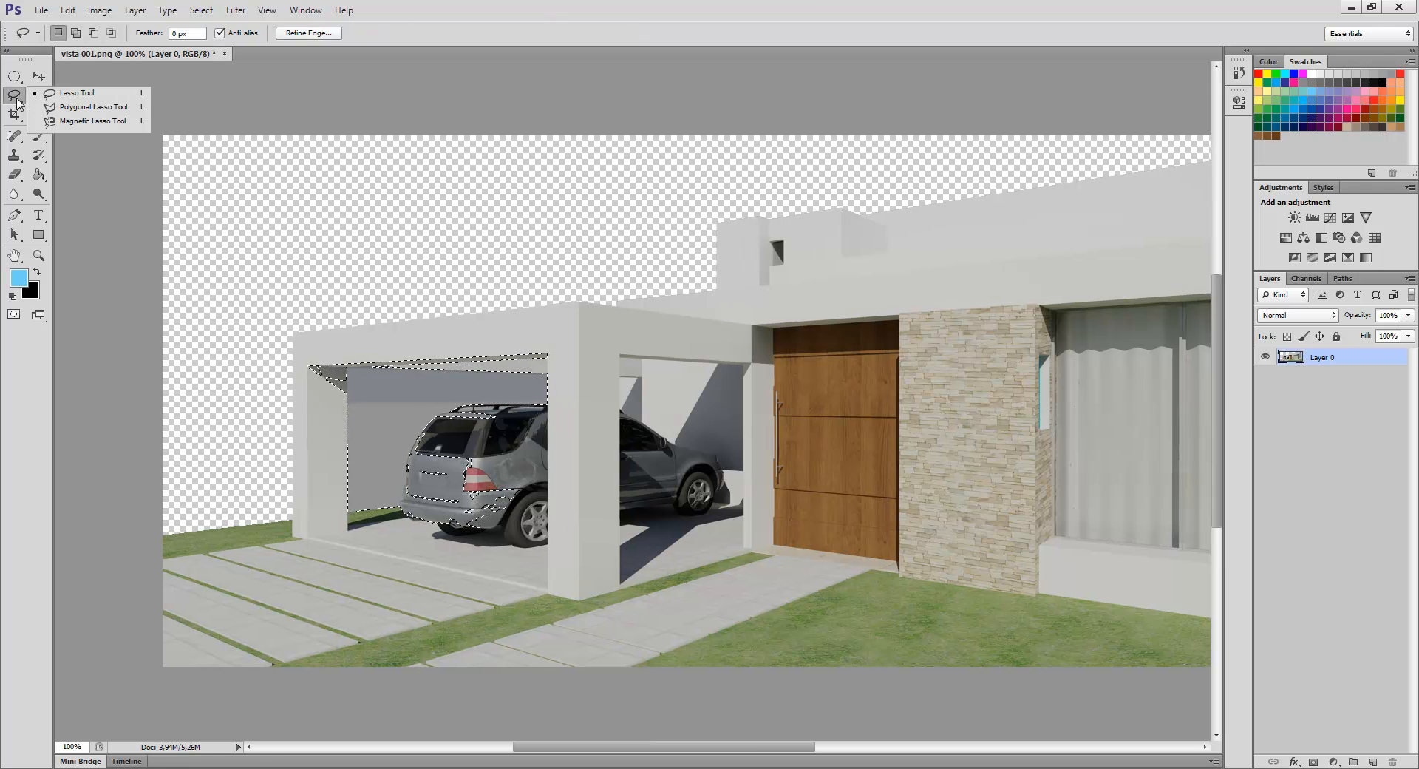
click(81, 112)
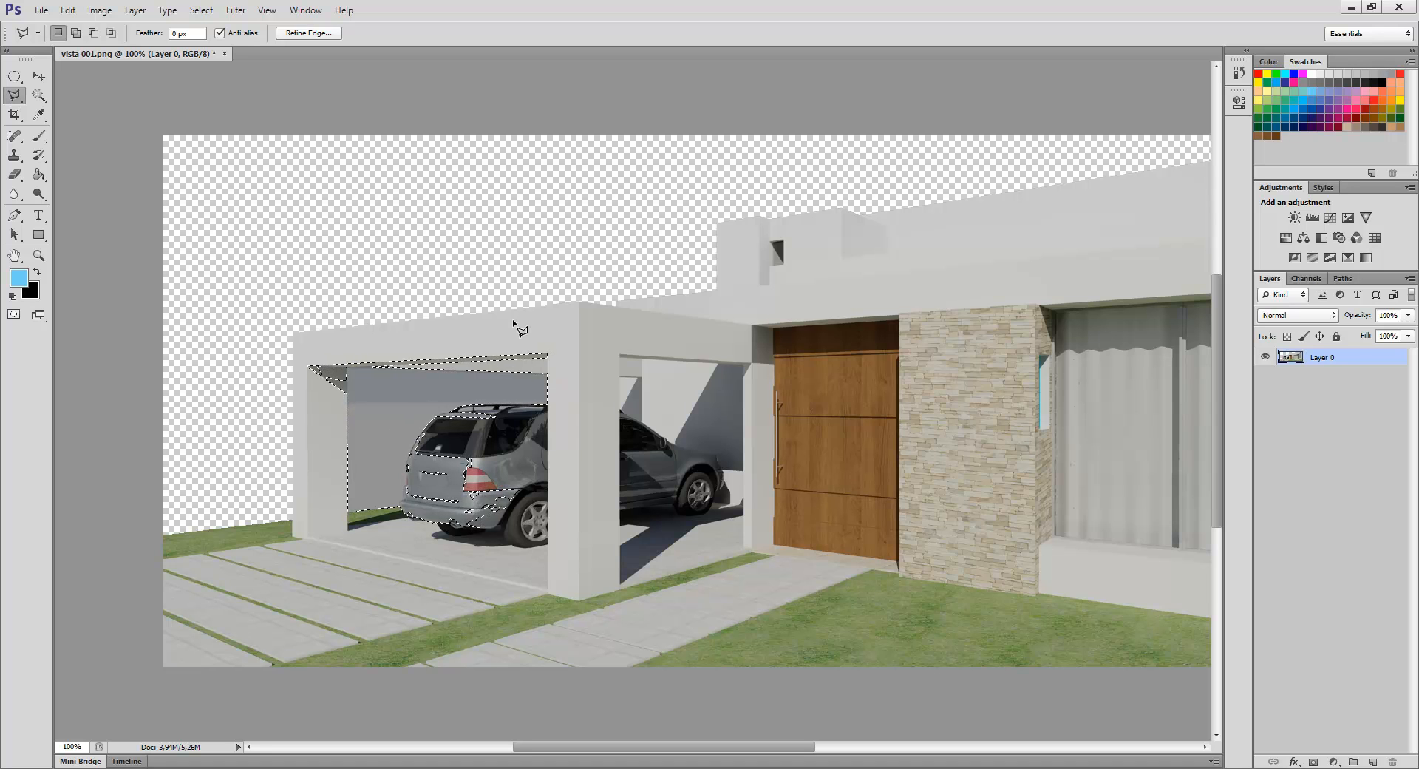
key(alt)
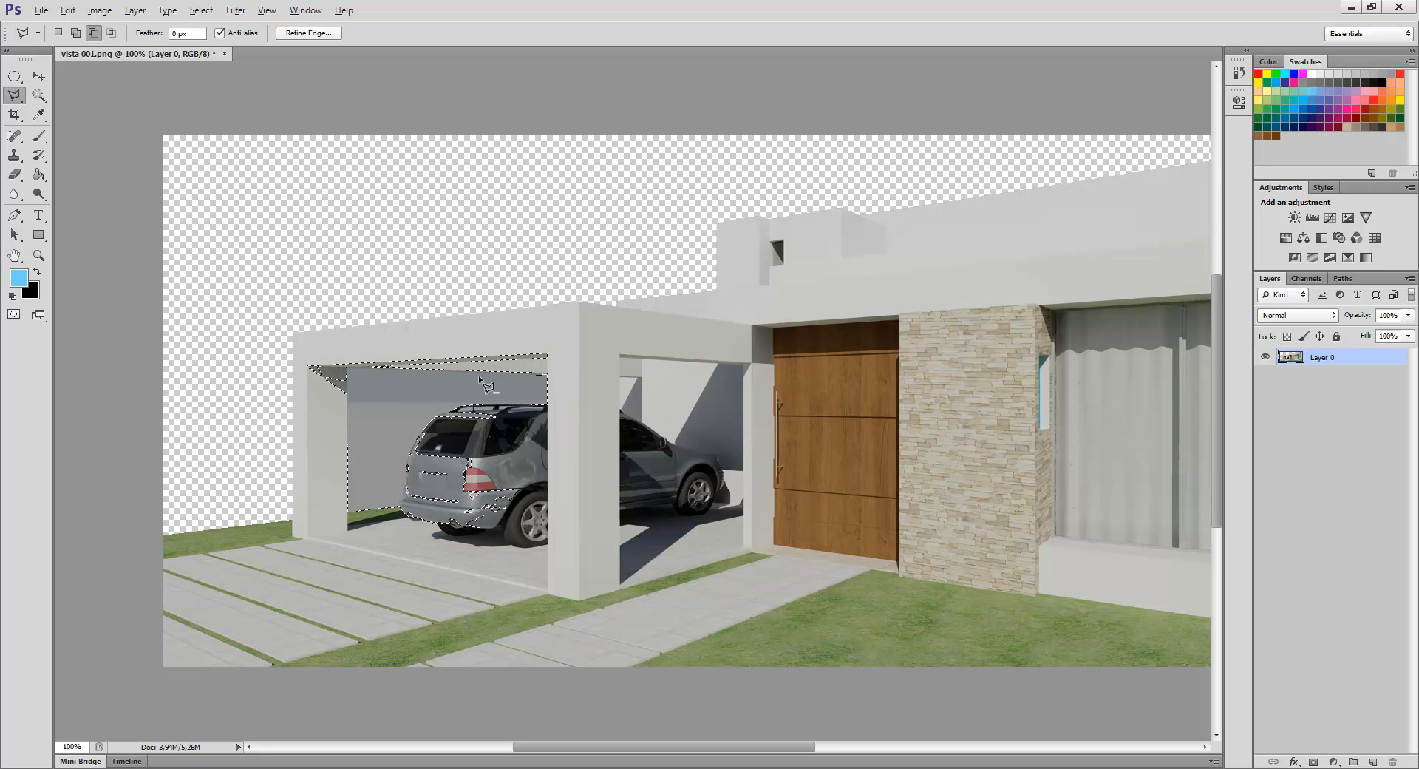
click(346, 367)
click(348, 531)
click(250, 385)
click(343, 266)
click(526, 281)
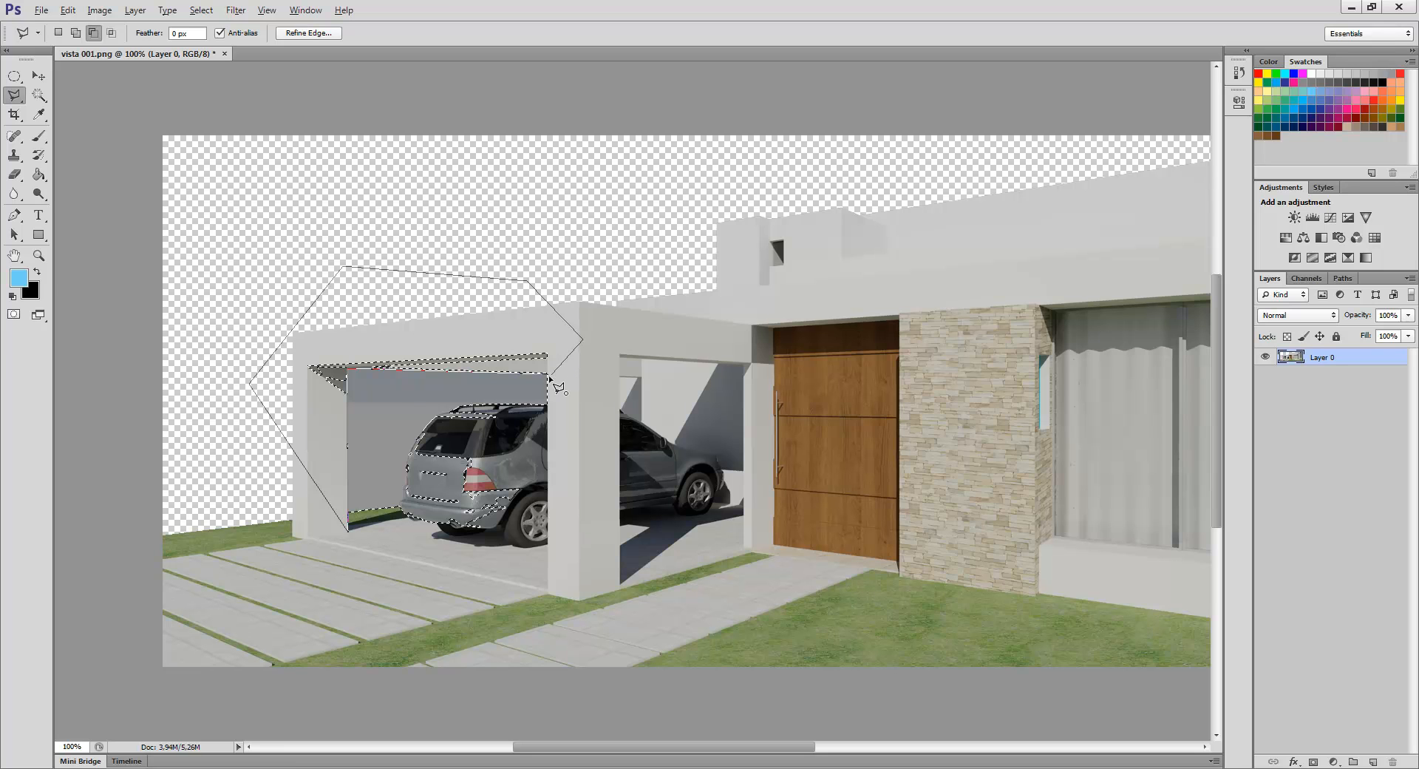
click(551, 377)
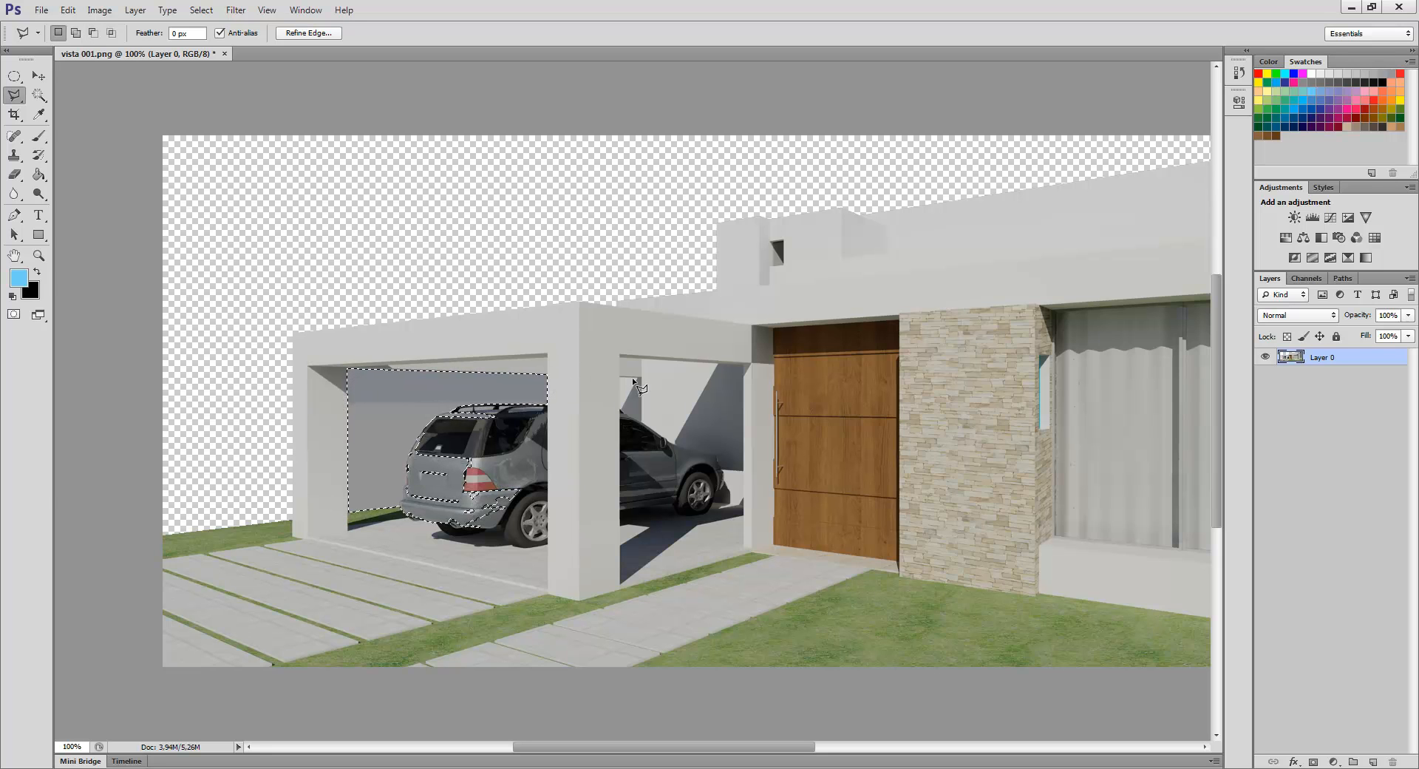
- Subtract the car from the carport selection with the Polygonal Lasso, tracing its roof and rear outline, and delete the selected background
key(ctrl+plus)
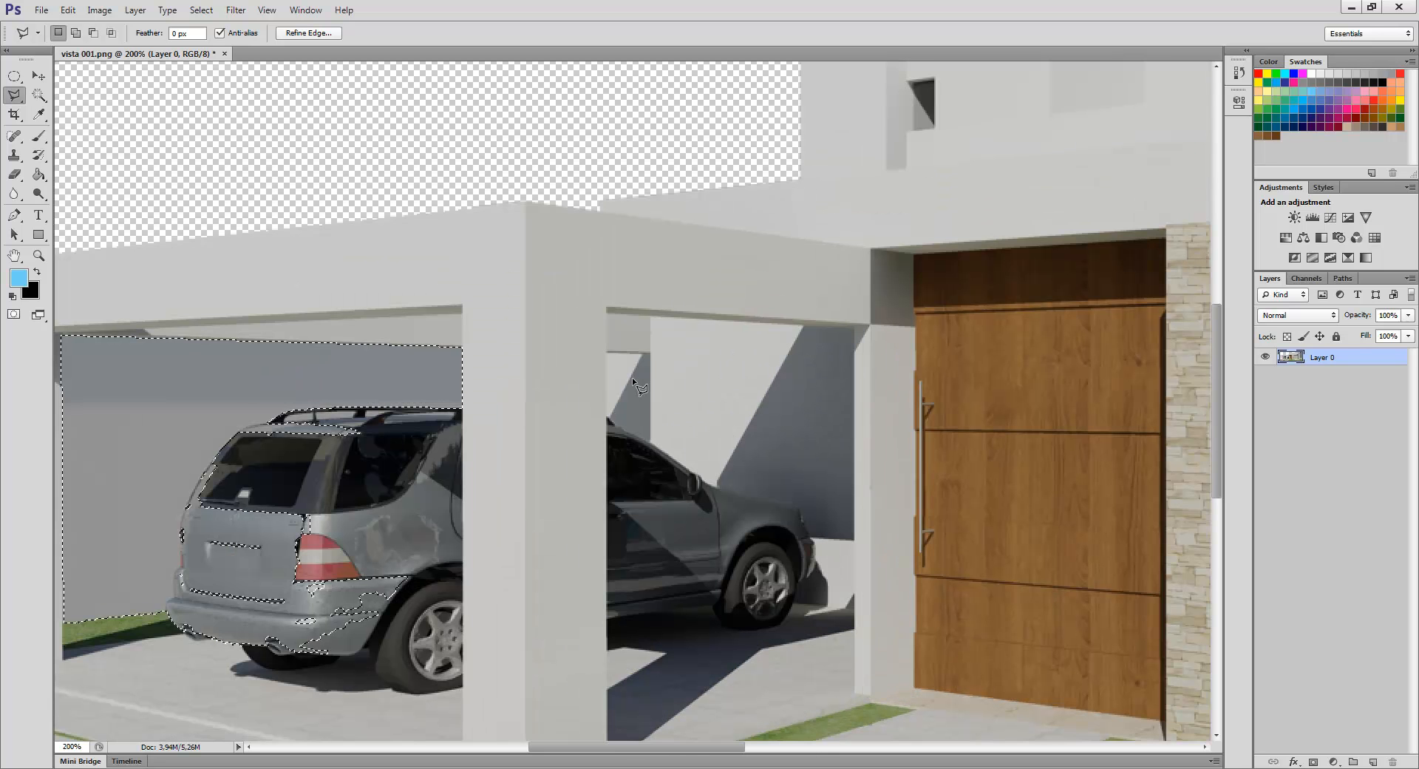
scroll(689, 289, down, 3)
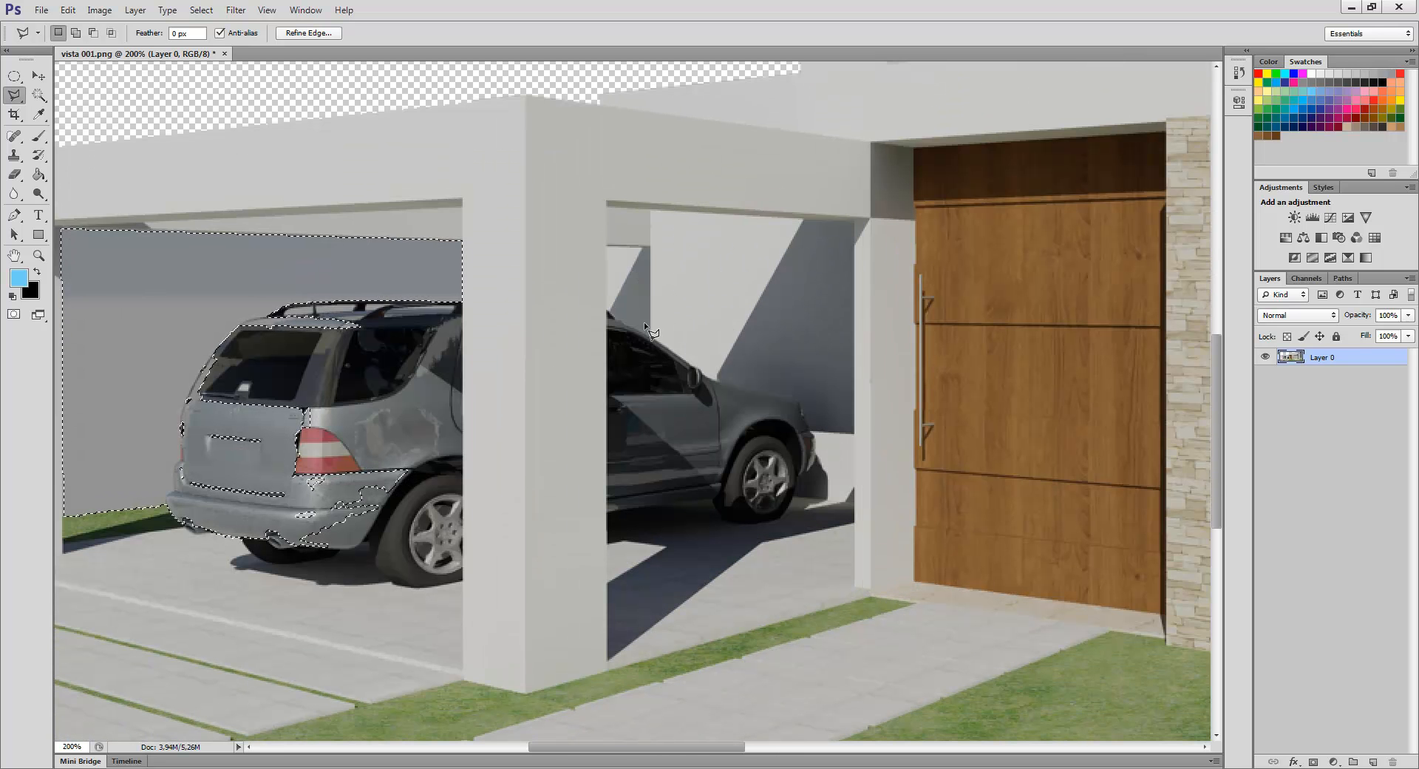
scroll(481, 375, left, 3)
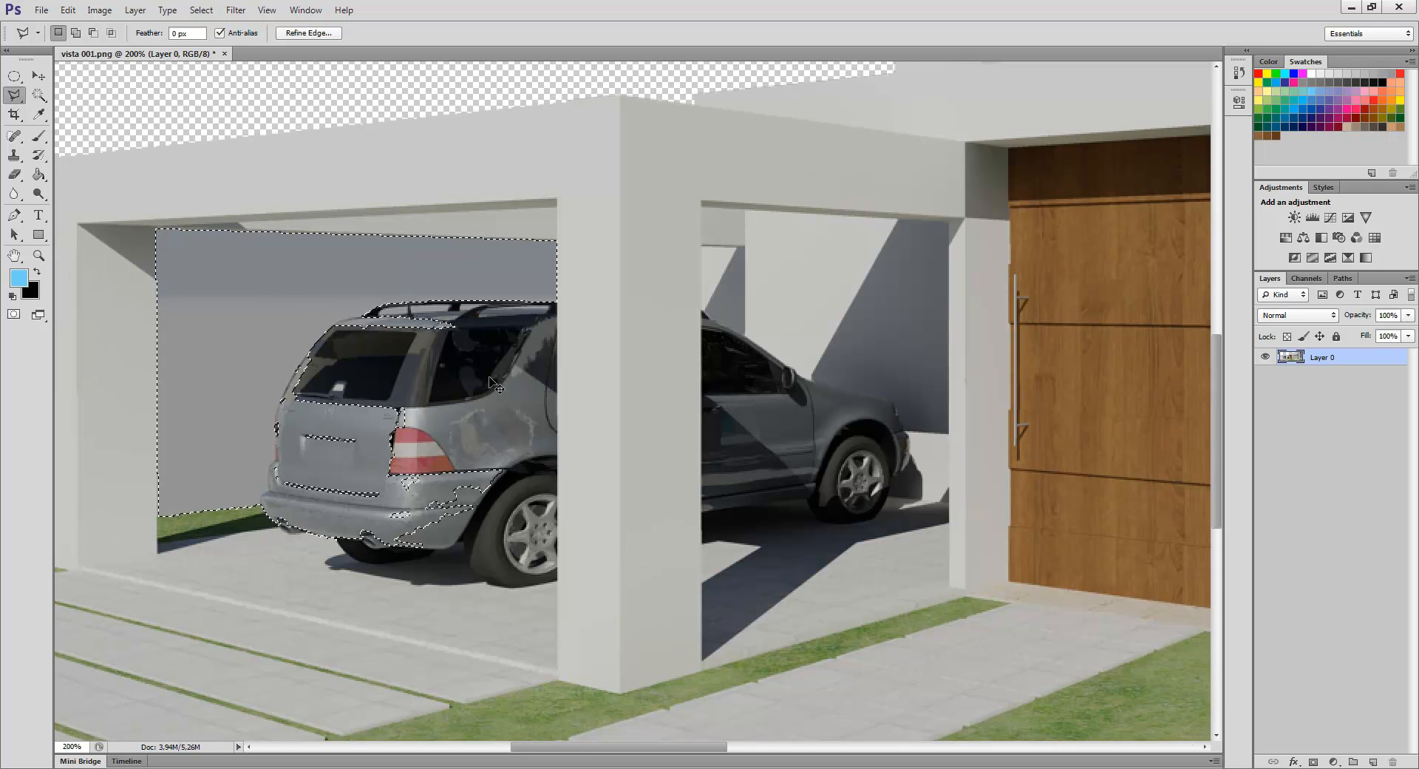
scroll(490, 379, left, 1)
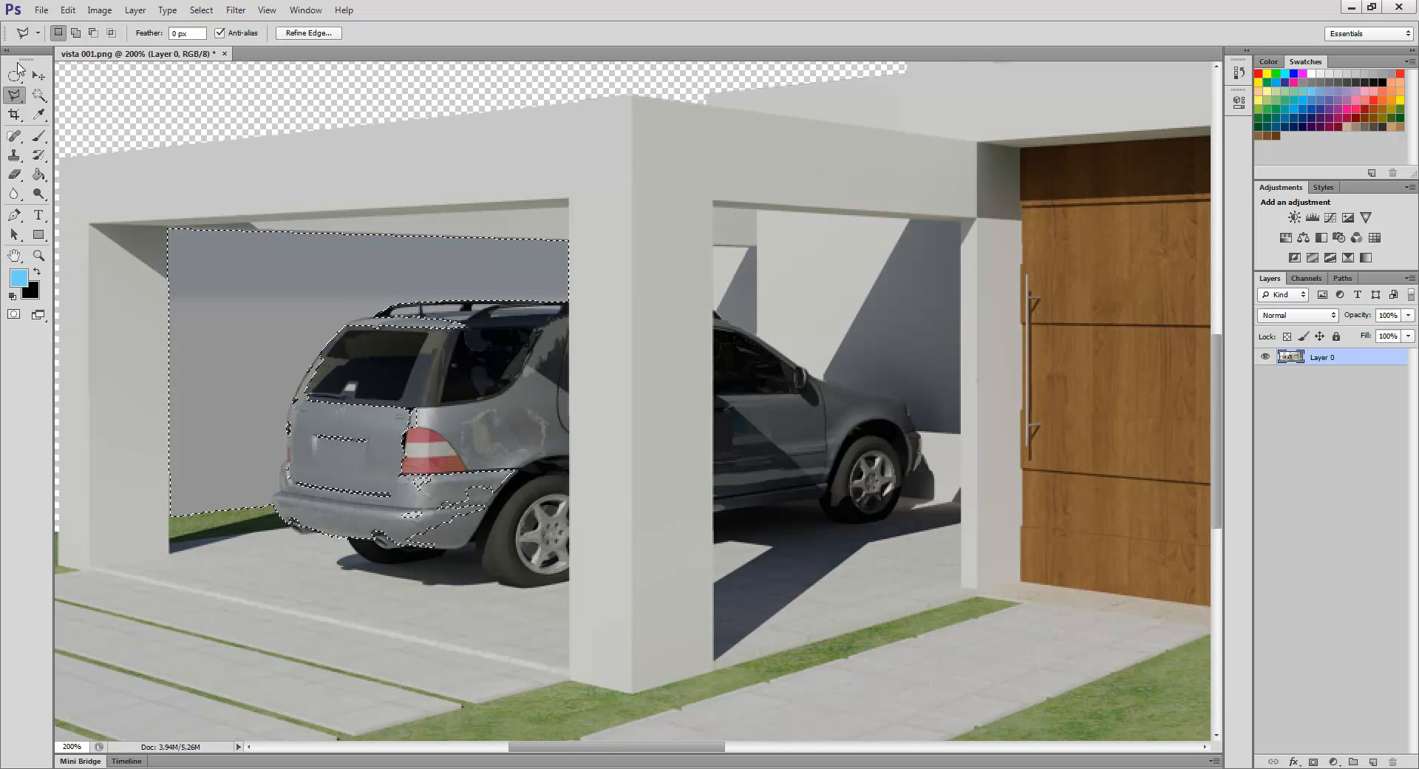
key(alt)
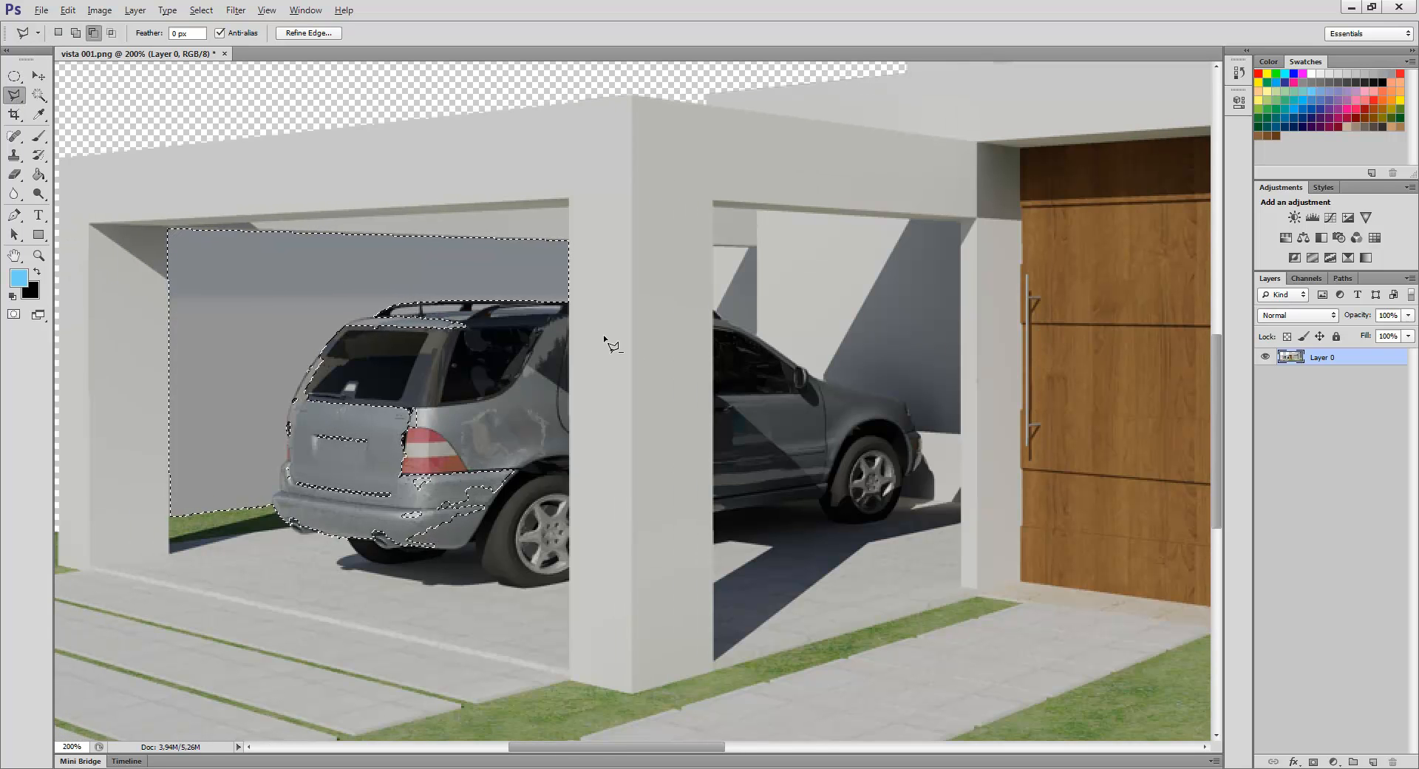
click(568, 304)
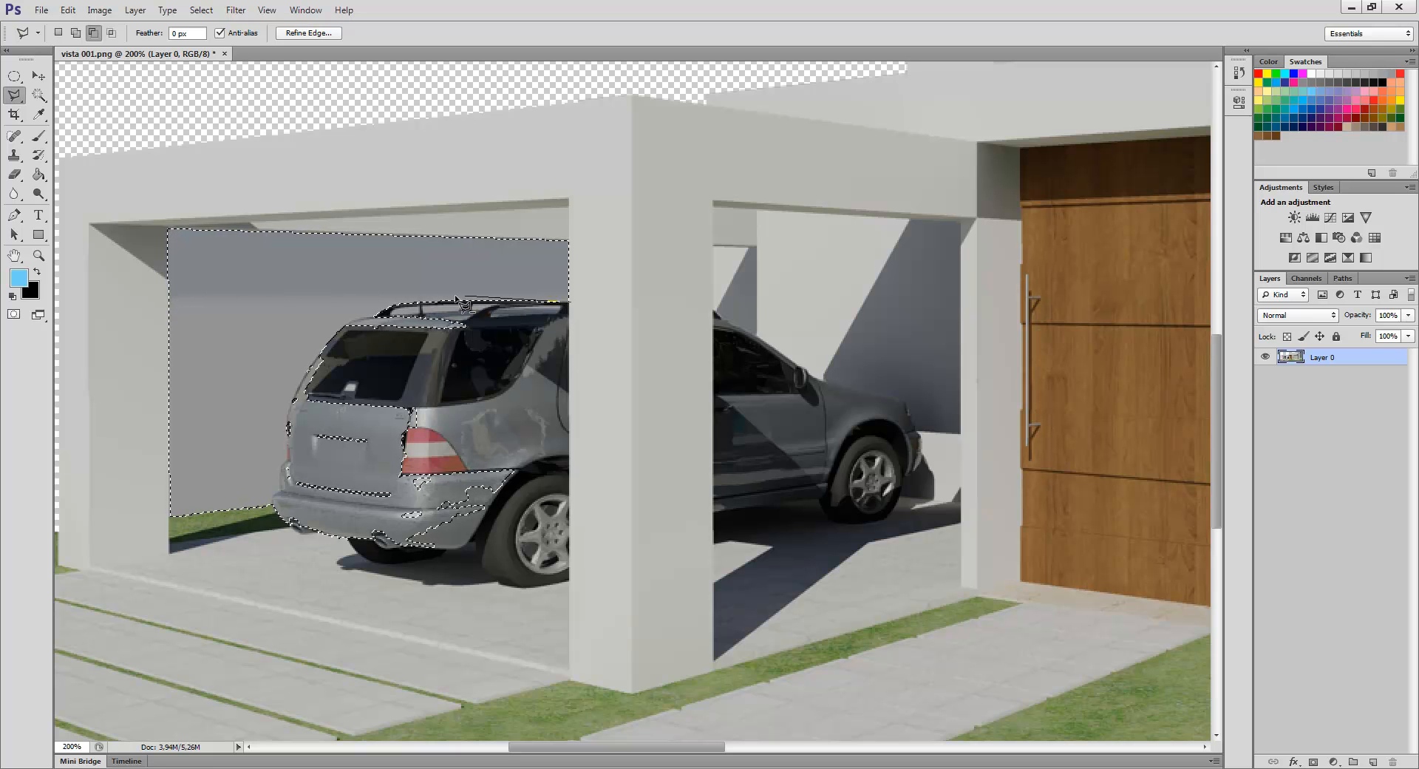
click(412, 303)
click(327, 622)
click(619, 628)
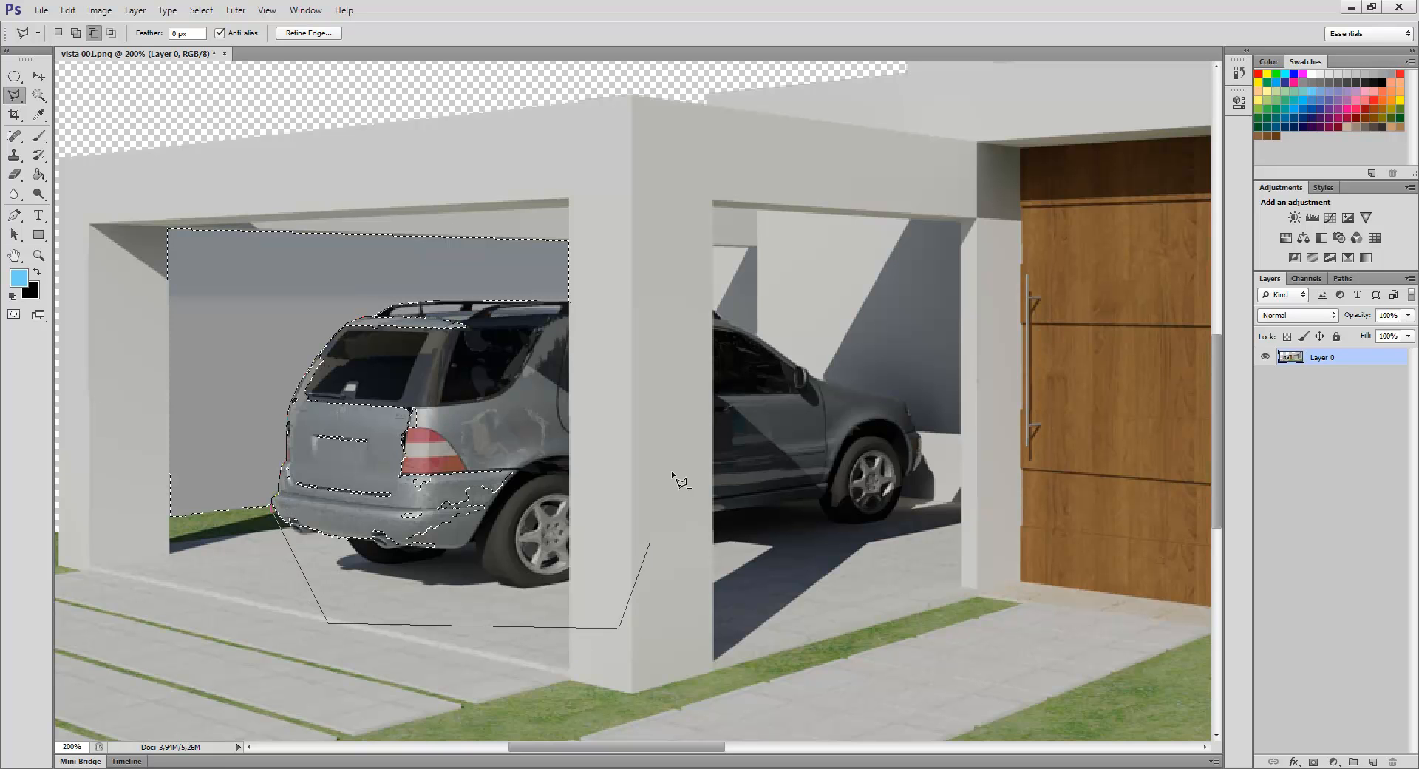
alt+click(576, 302)
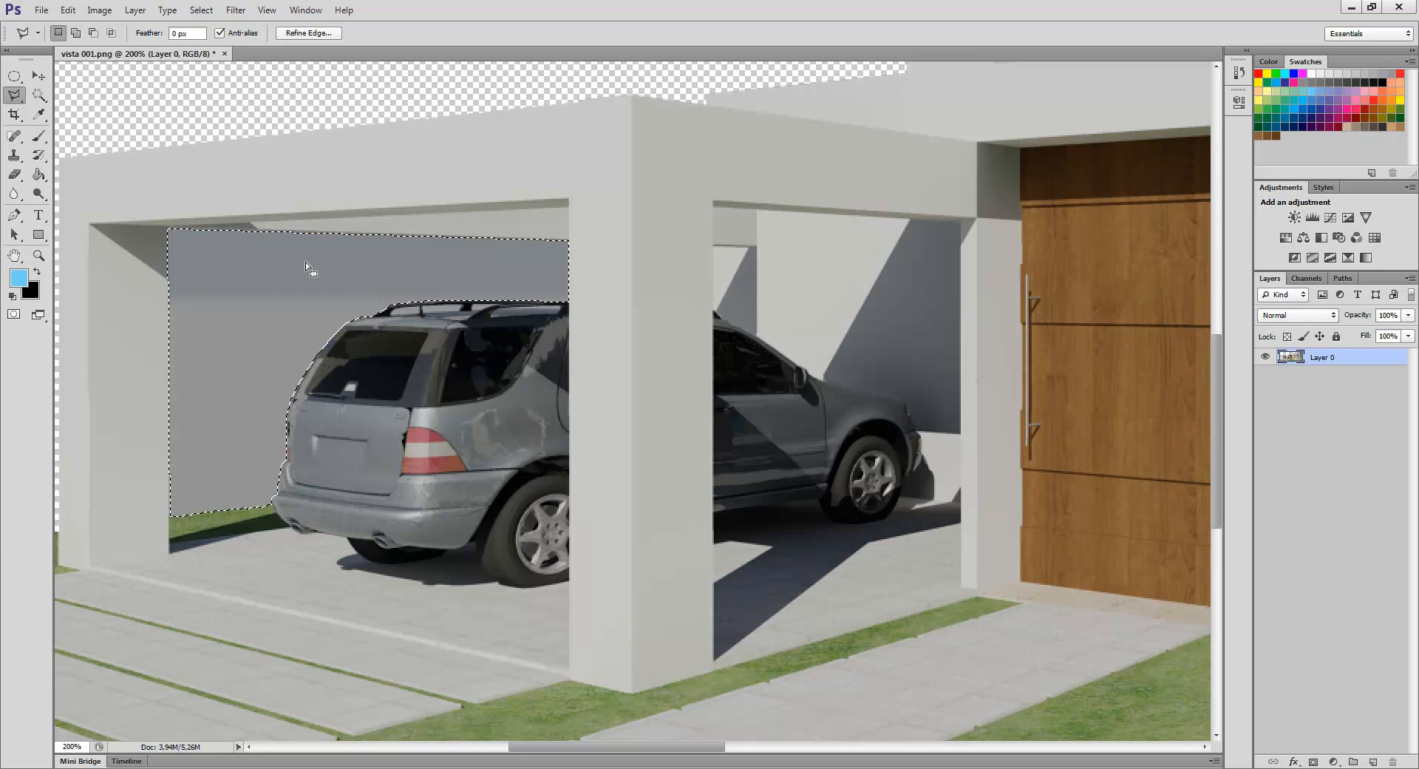
key(Delete)
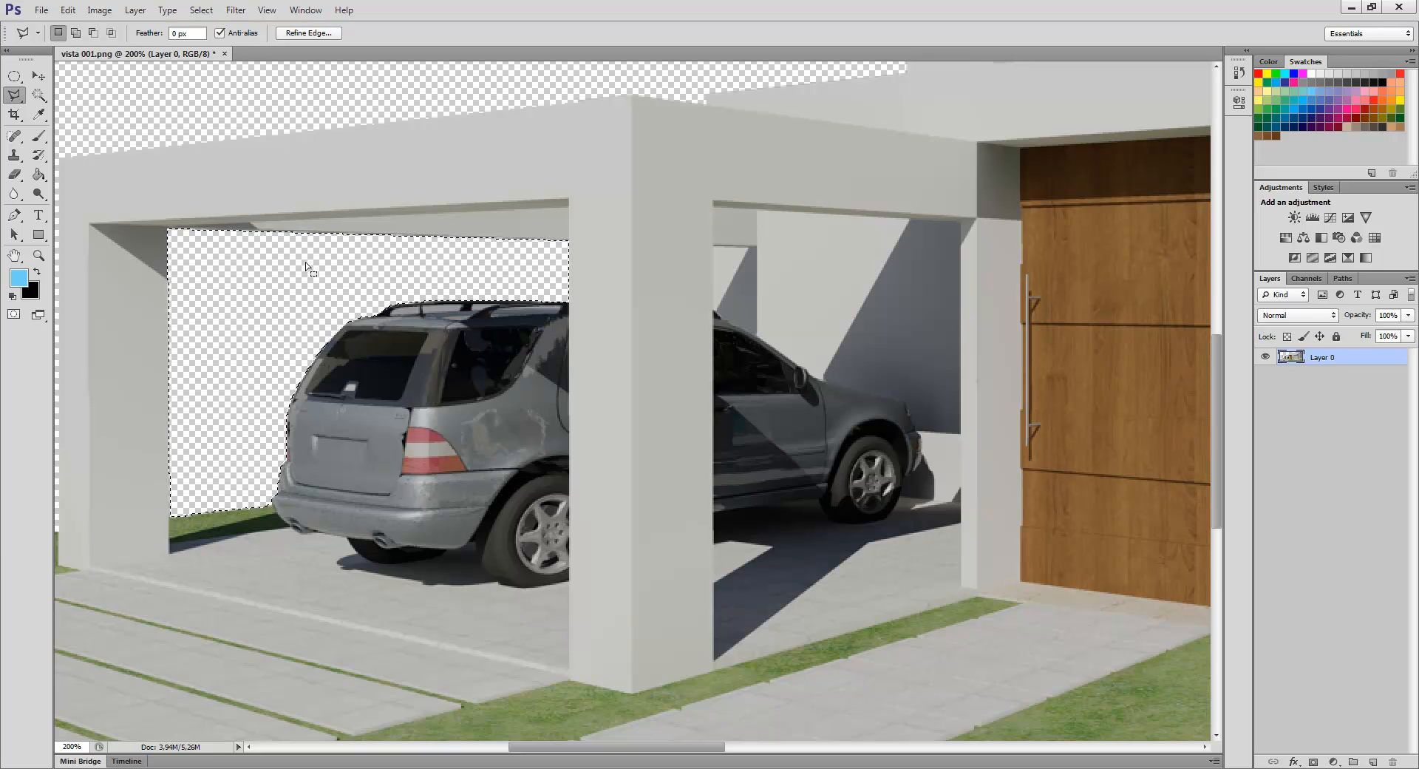
- Select the background gaps beneath the car's roof rails with the Magic Wand, delete them and clear the selection
click(39, 95)
click(405, 310)
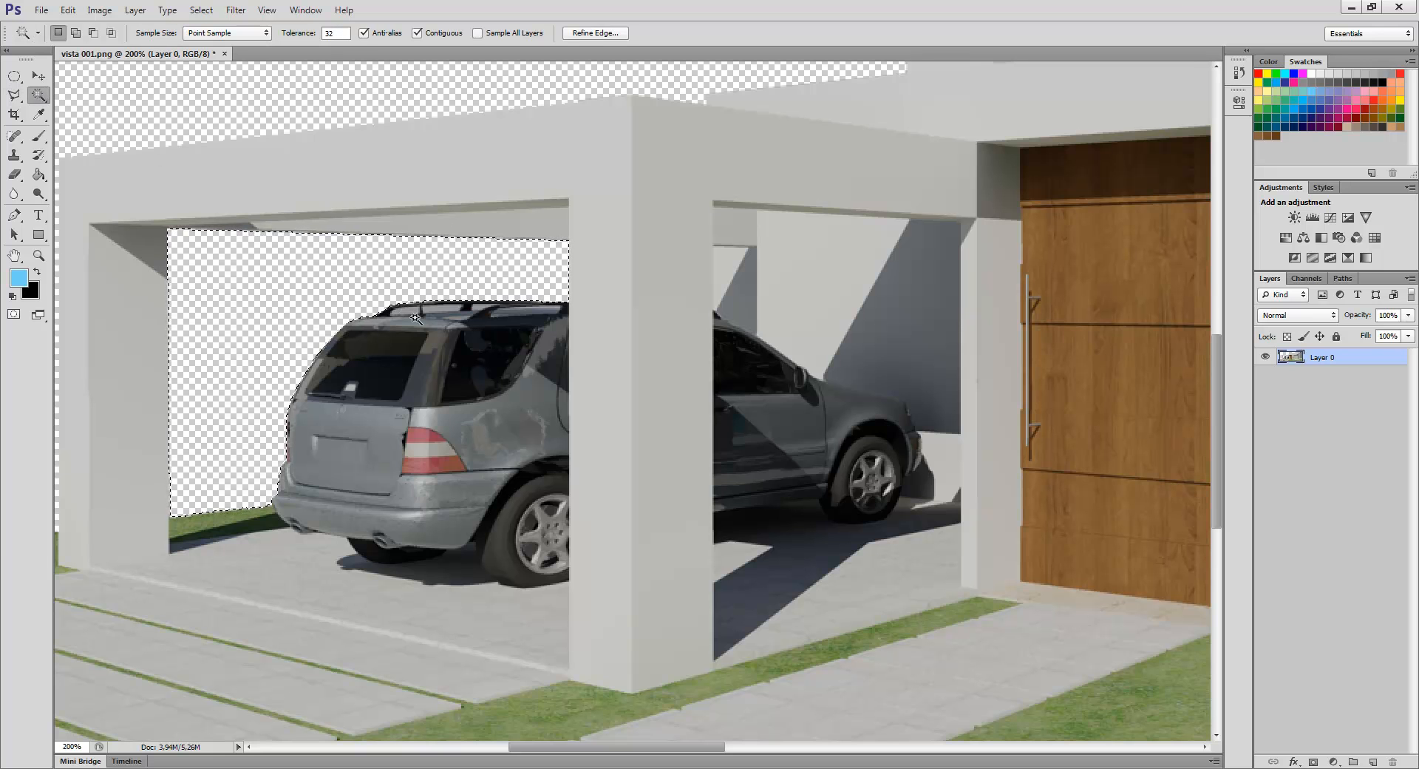
key(Delete)
click(447, 308)
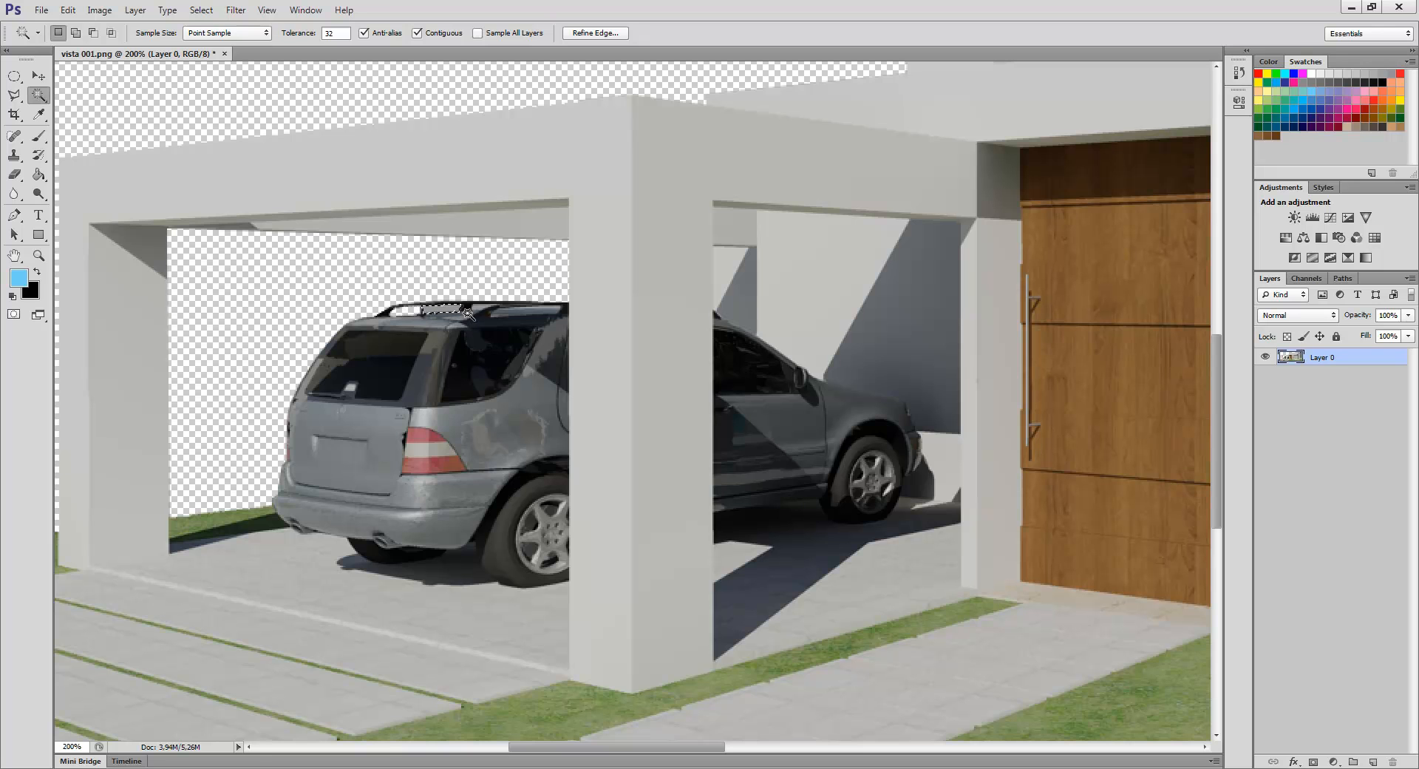
click(484, 309)
key(ctrl+d)
- Open the sea horizon photo Horizonte from the materiais e png folder, with the Move tool active
click(40, 77)
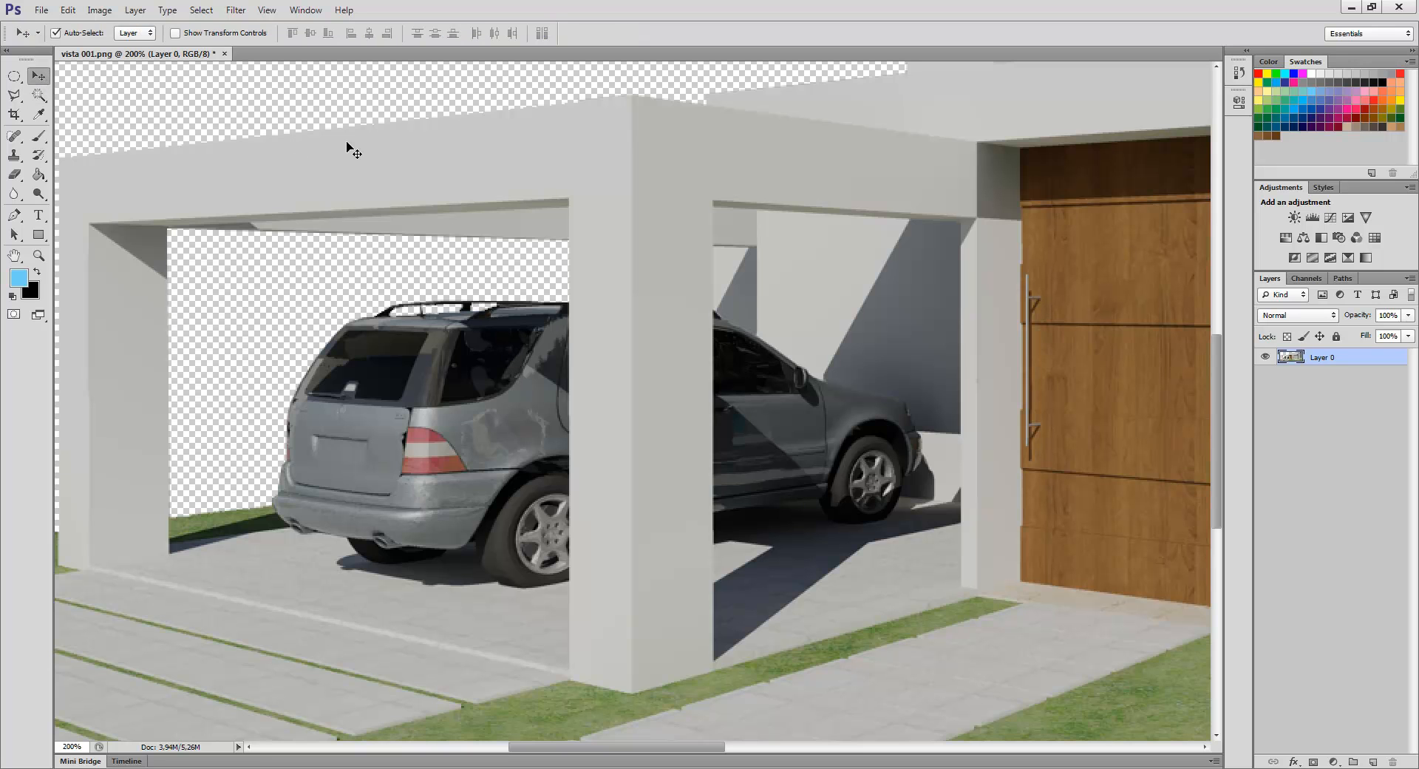
key(ctrl+minus)
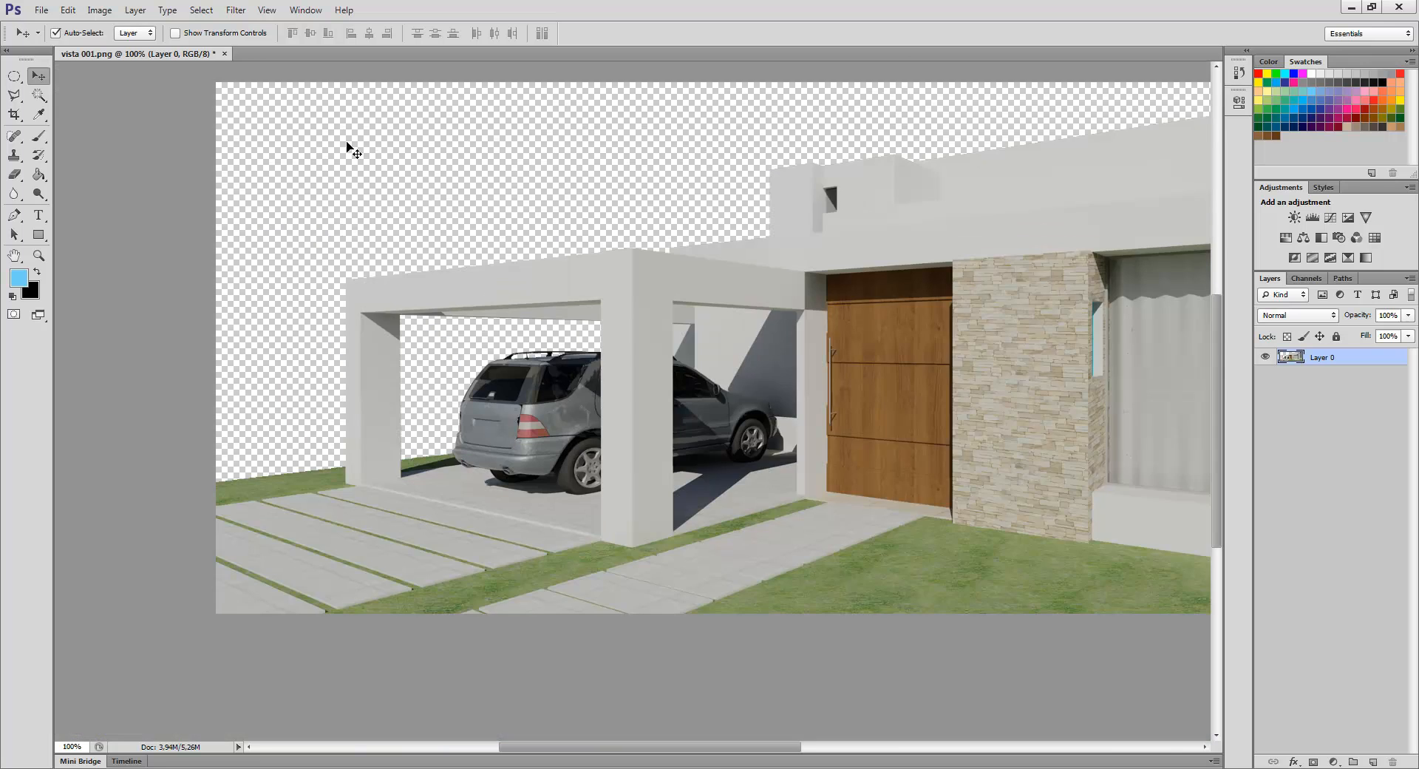
key(ctrl+minus)
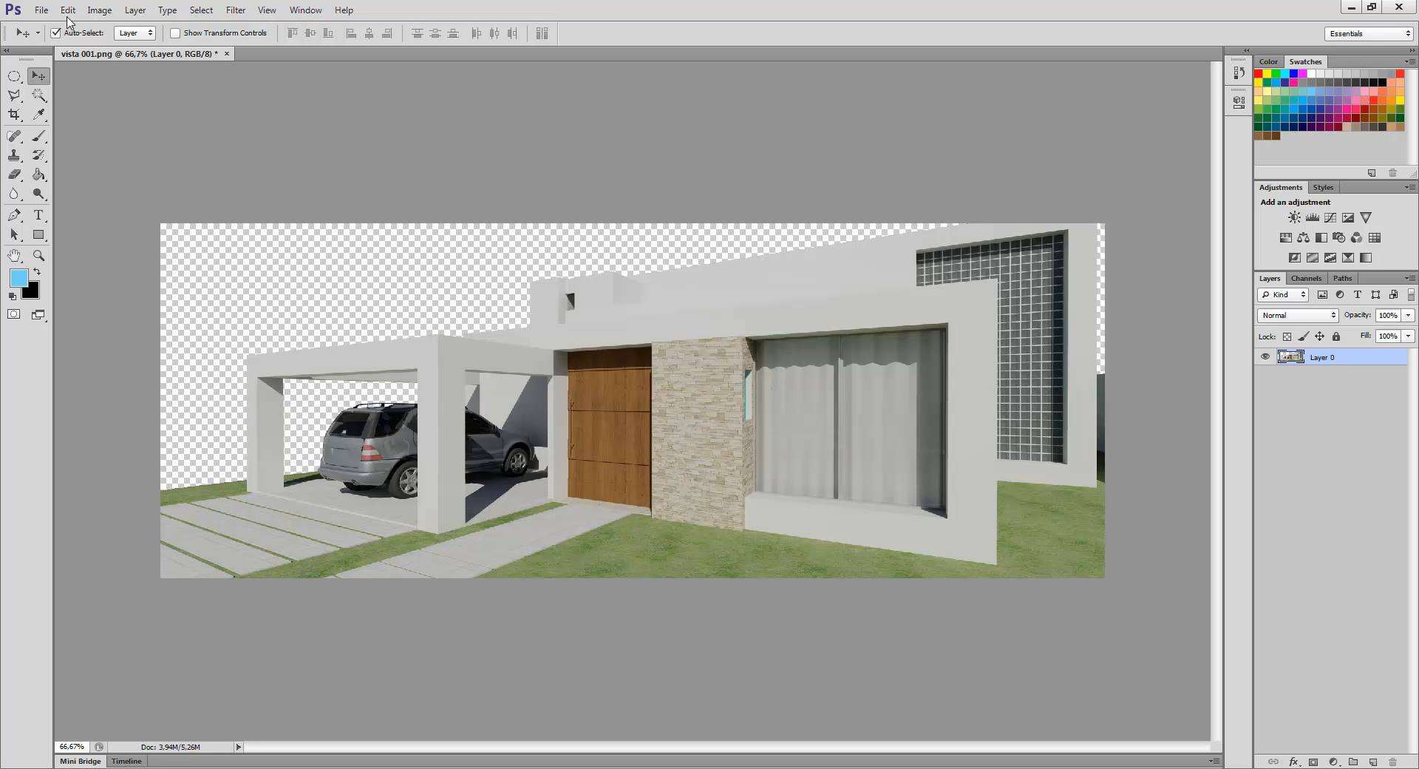
click(41, 11)
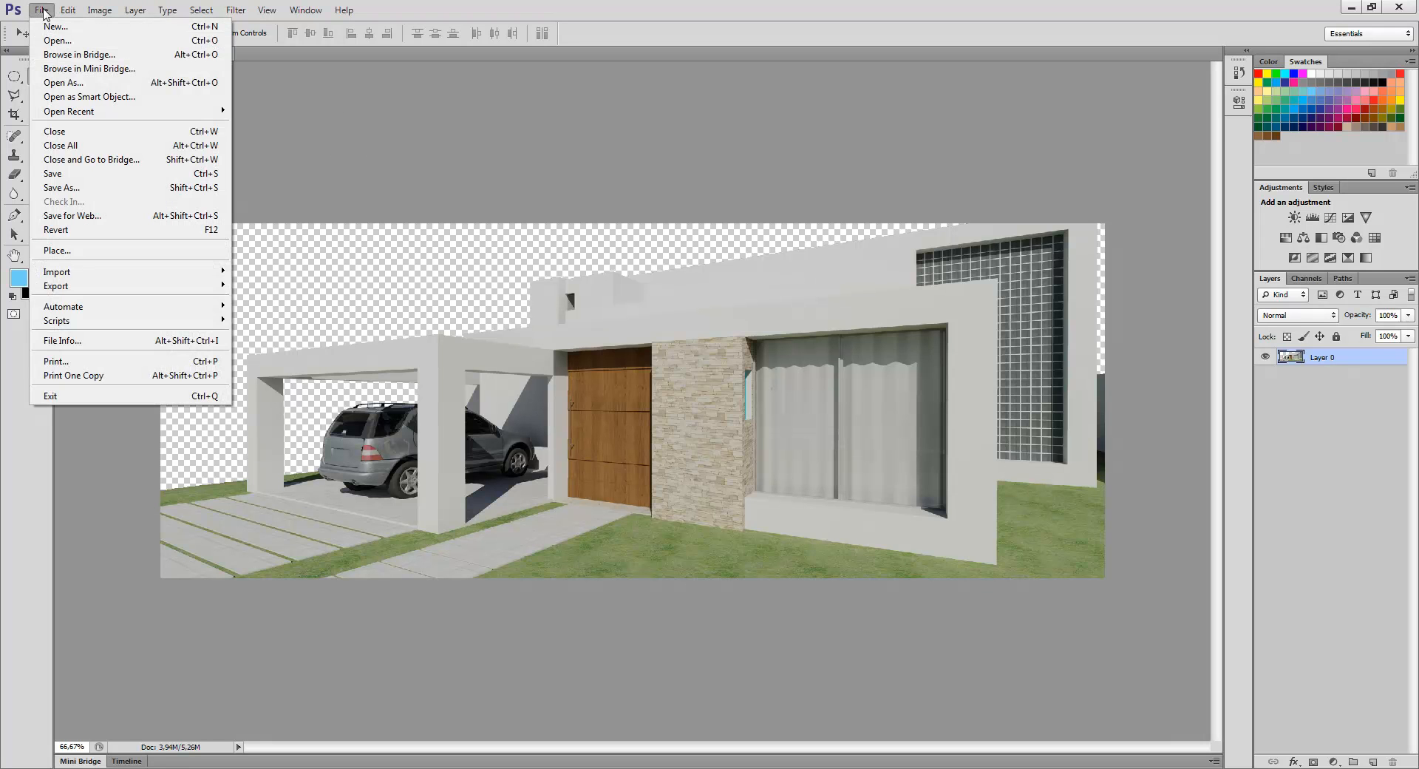
click(96, 42)
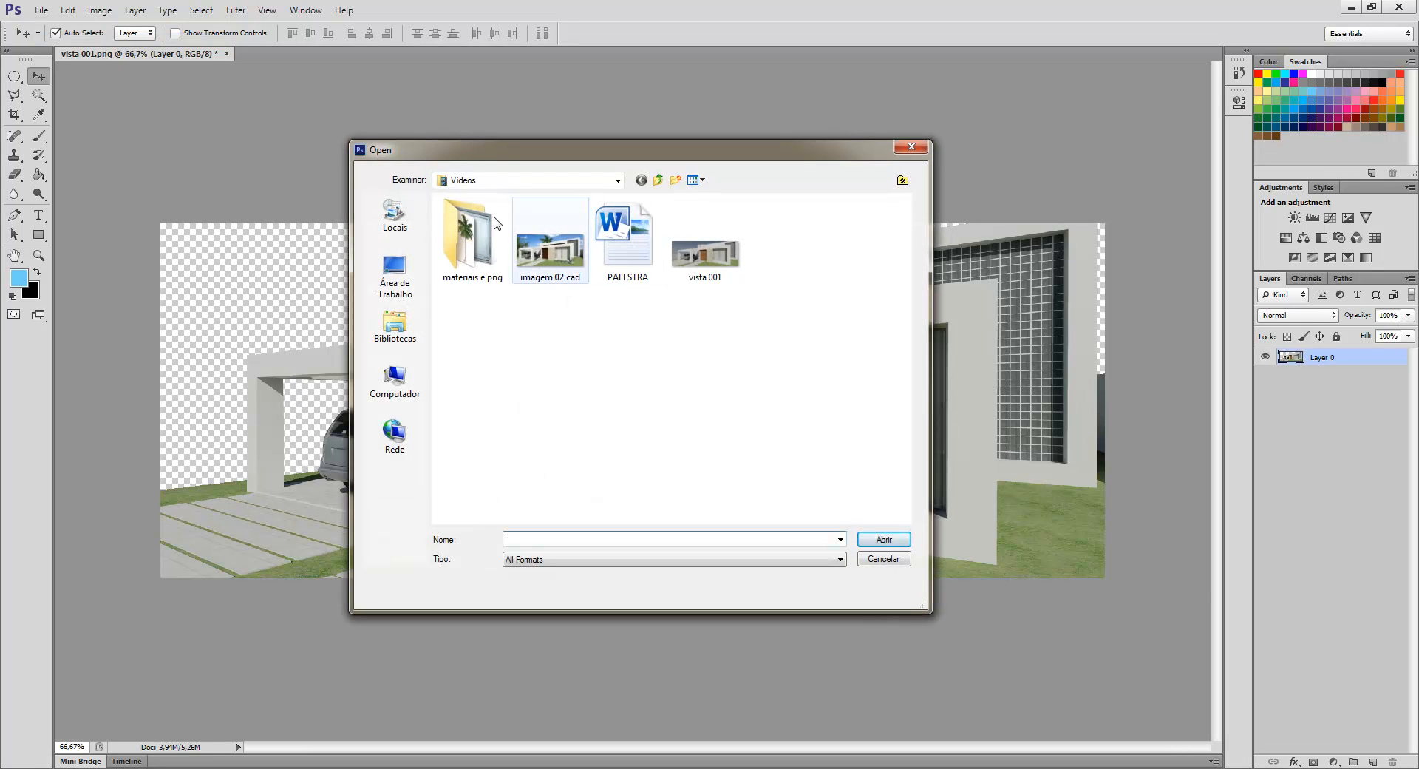
double_click(476, 250)
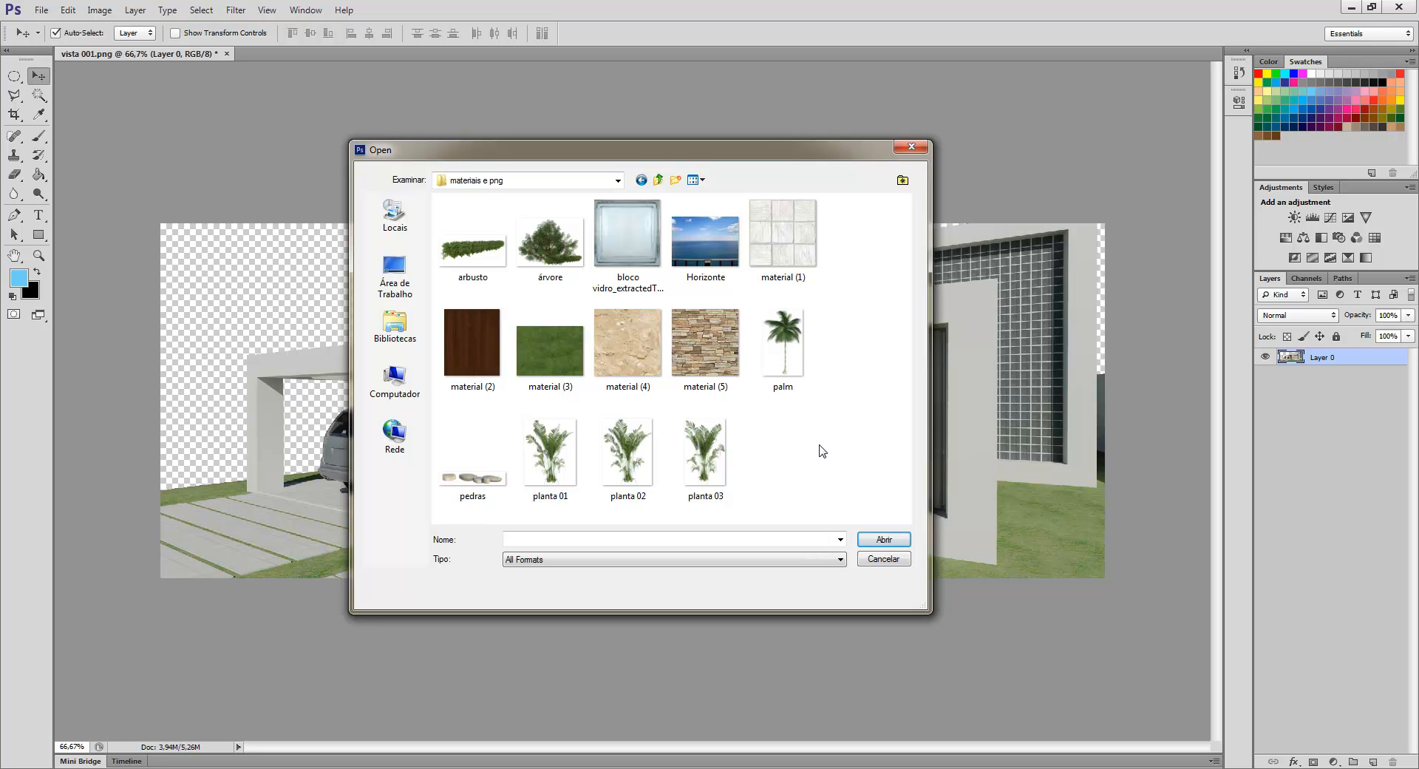
double_click(708, 239)
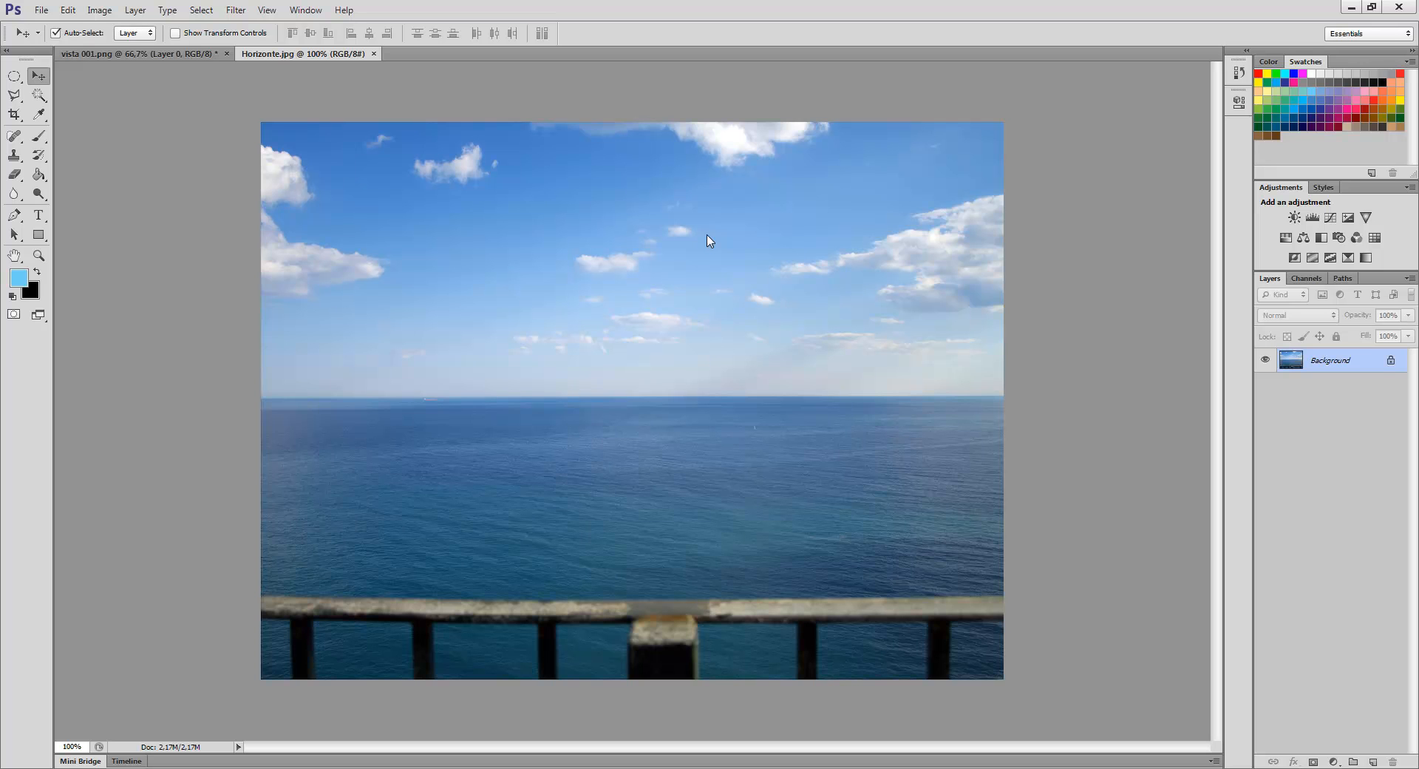
- Compare the vista 001 house render with the Horizonte photo by alternating between the two open documents
click(159, 55)
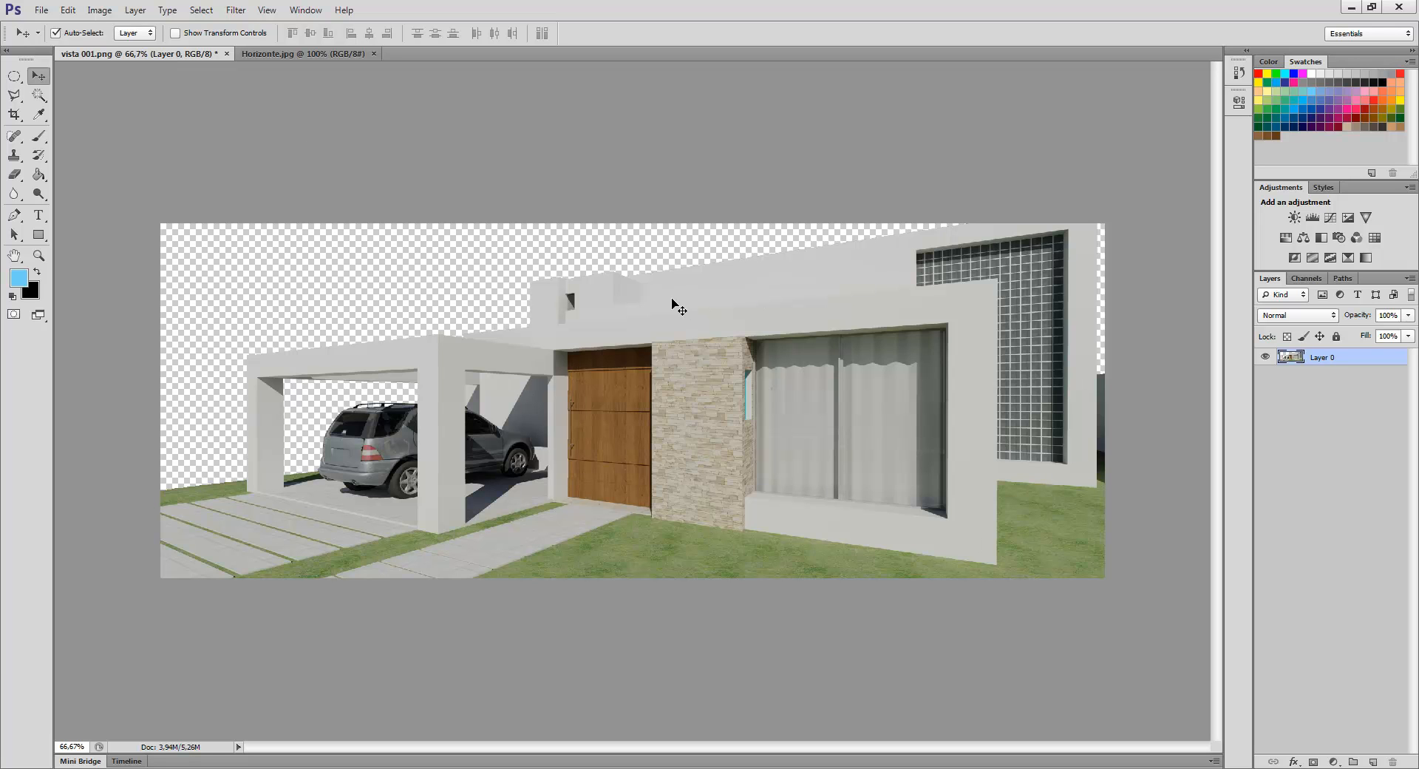
click(279, 54)
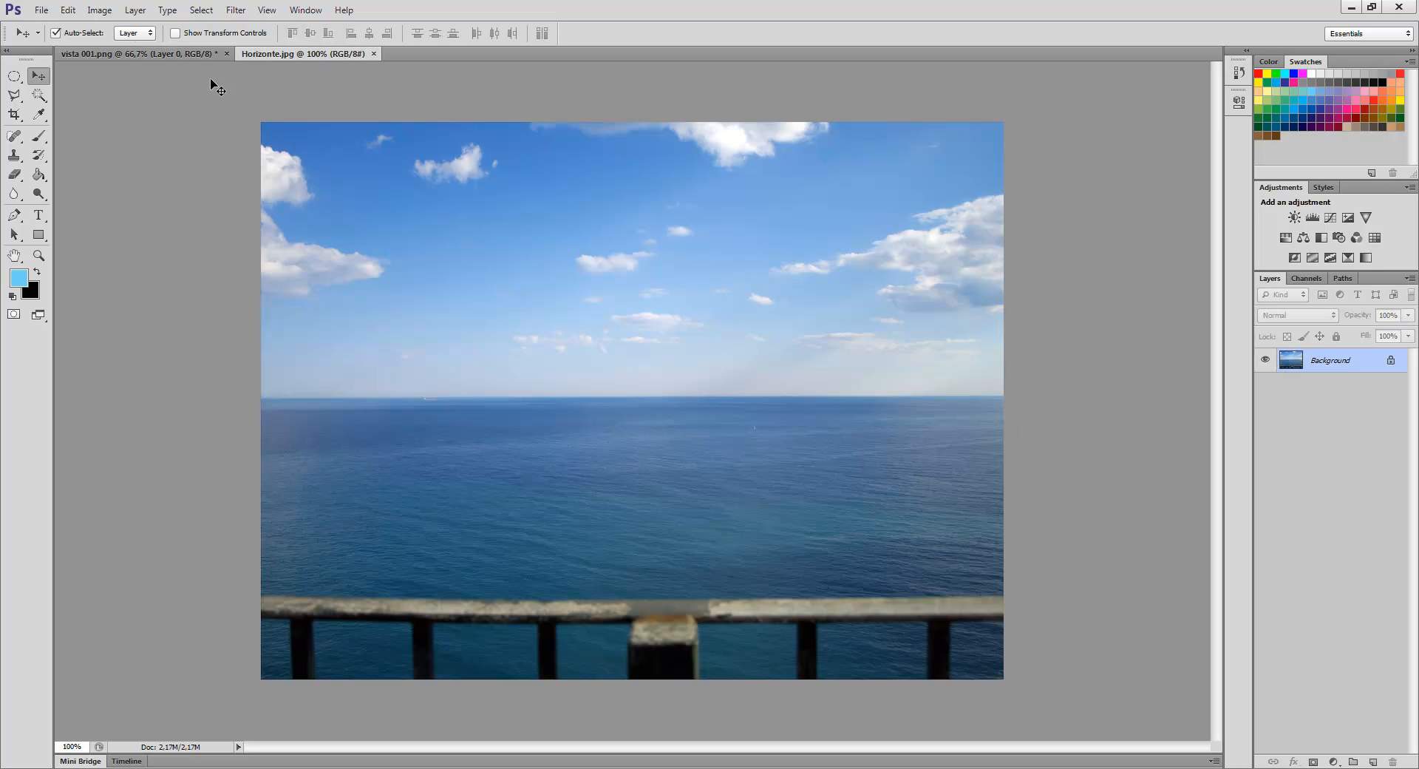
click(176, 58)
click(312, 56)
click(176, 57)
click(287, 55)
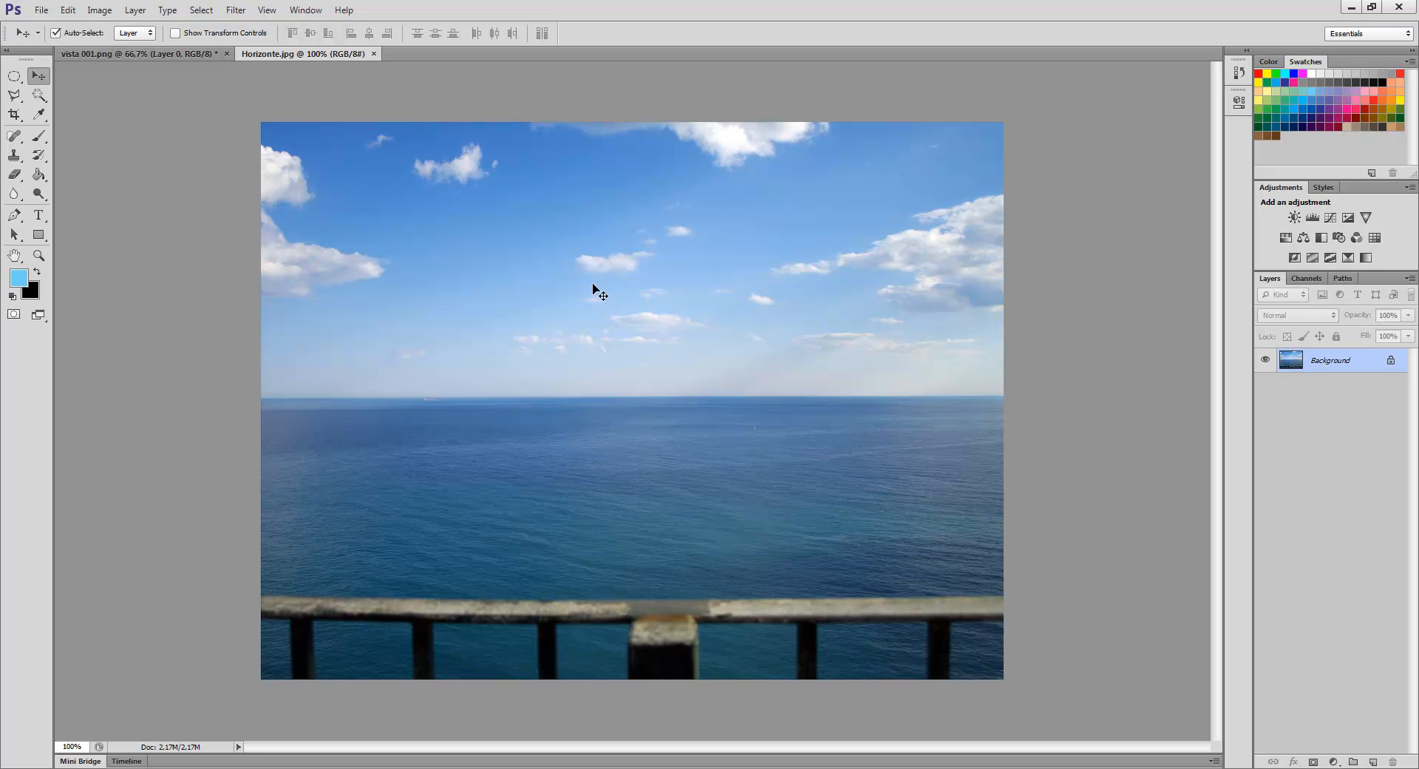
right_click(1364, 363)
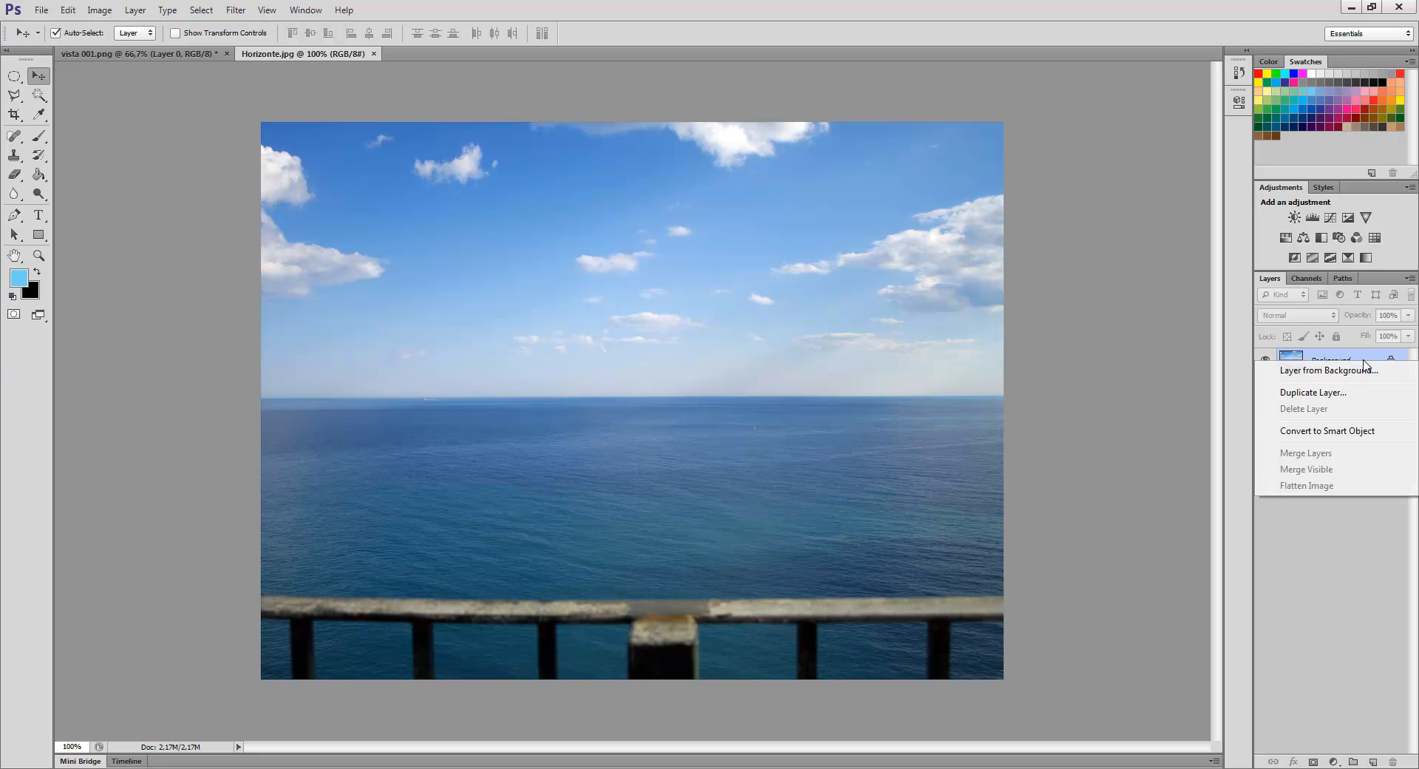
click(1335, 396)
click(854, 266)
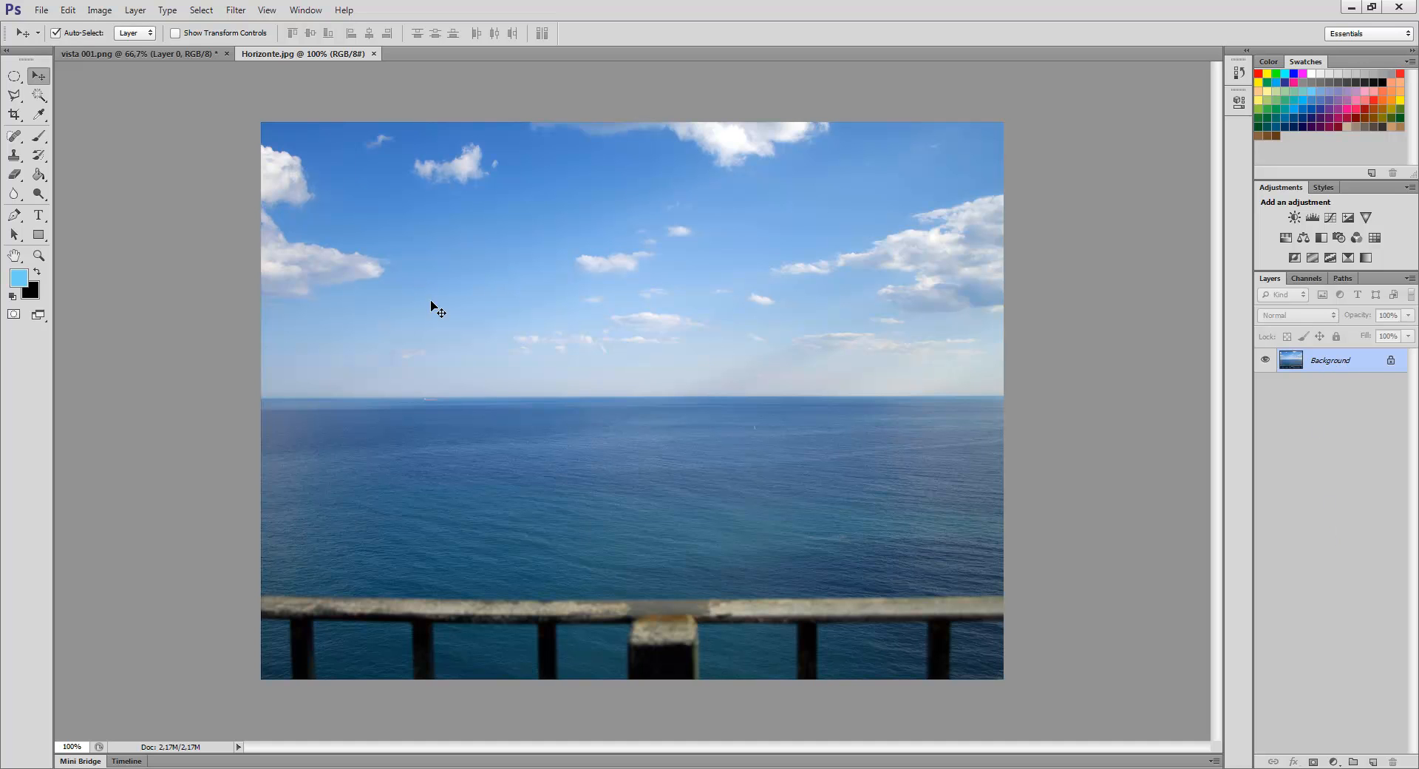
- Duplicate the horizon photo's Background layer into vista 001.png and close Horizonte.jpg
right_click(1357, 365)
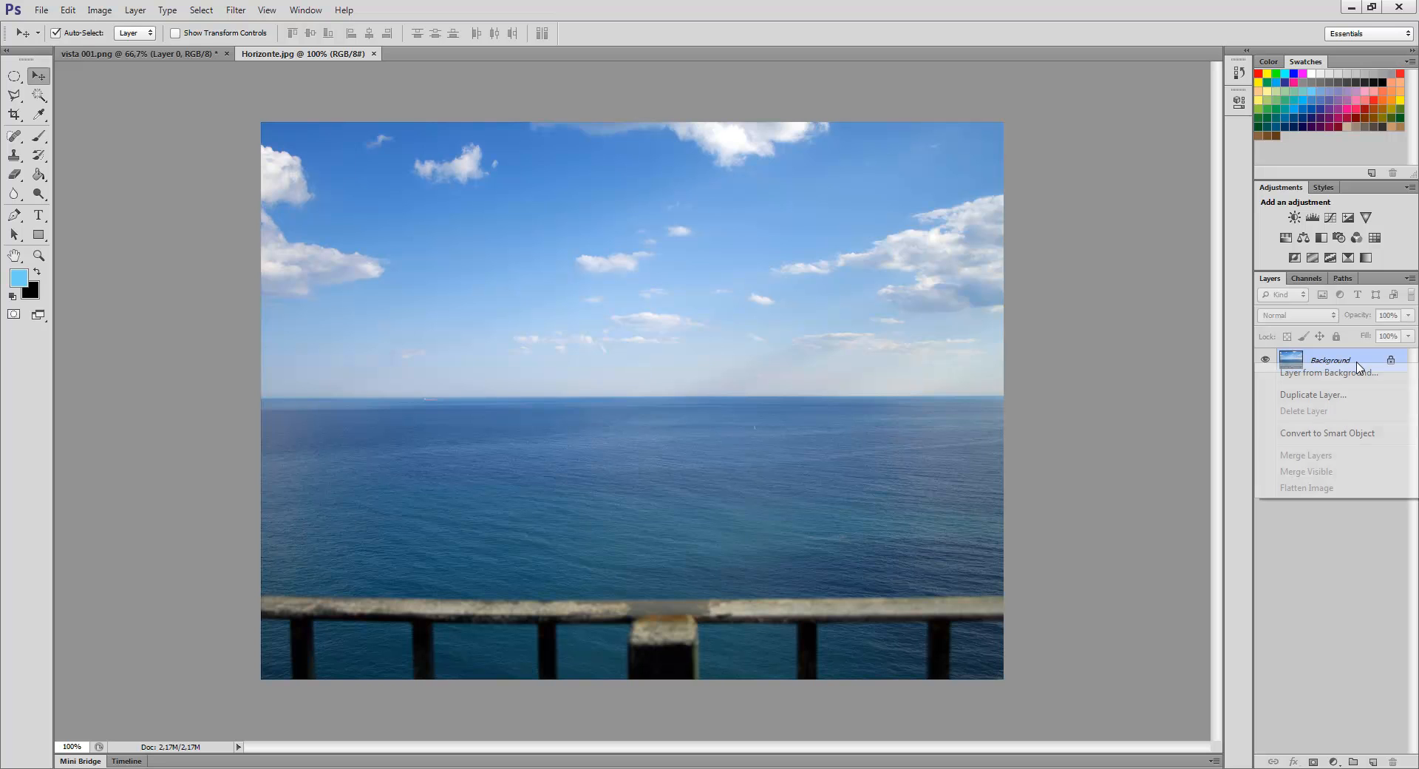
click(1306, 395)
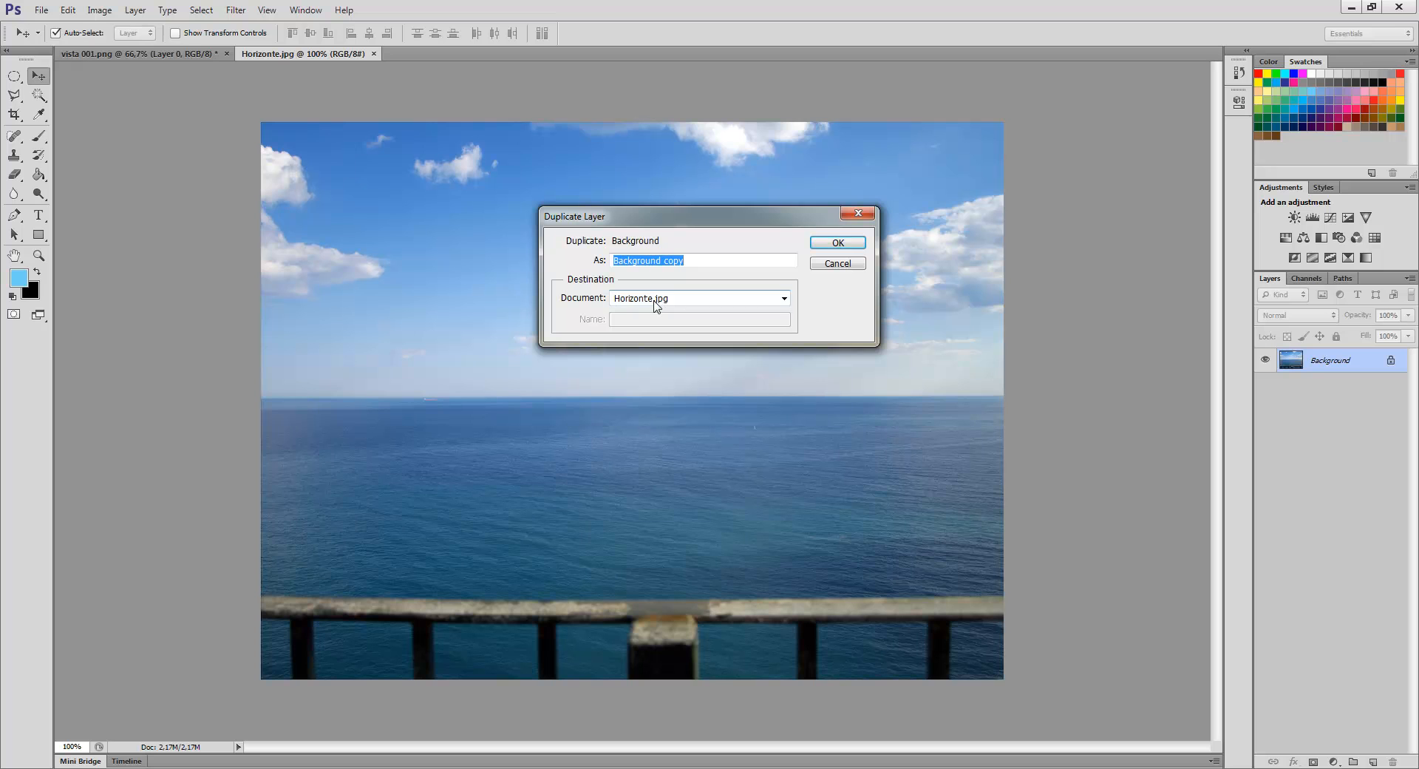
click(784, 298)
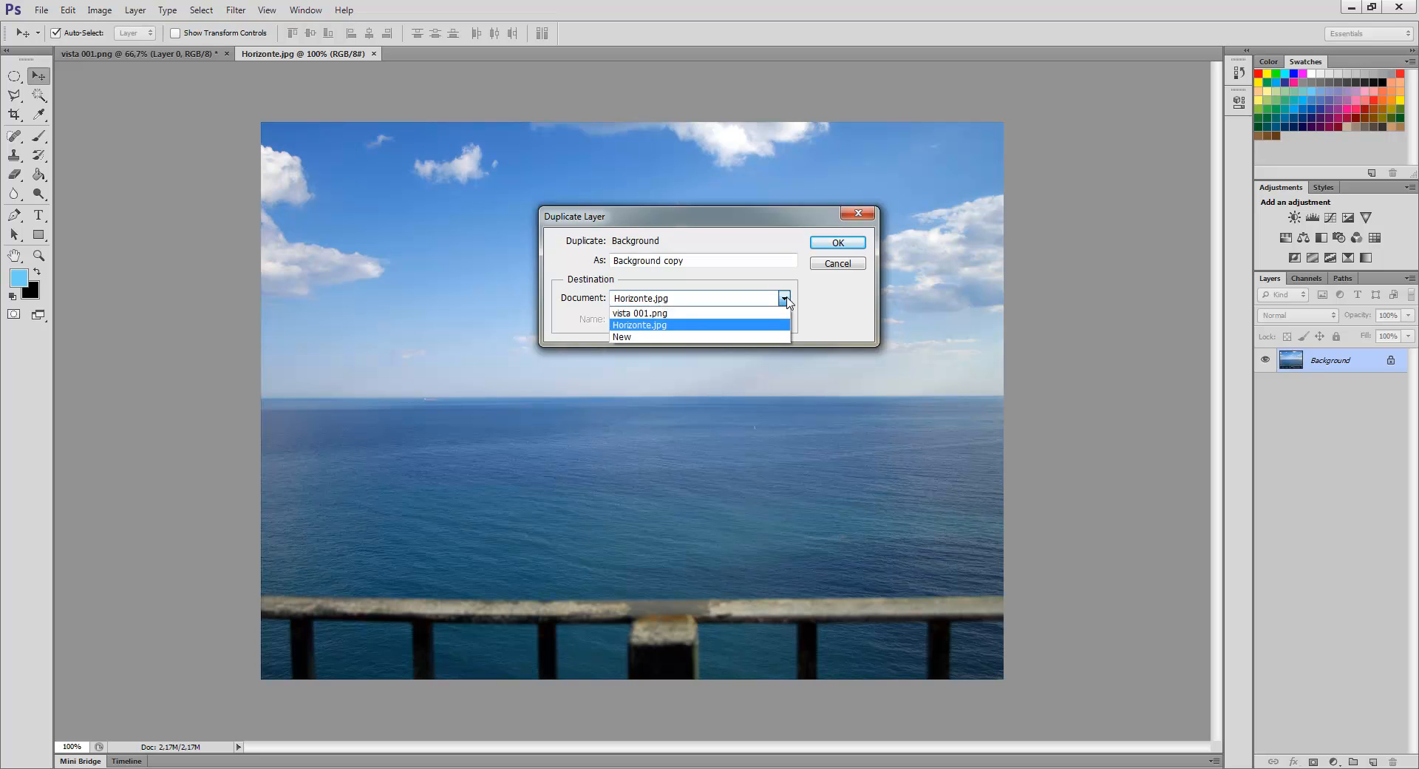
click(632, 315)
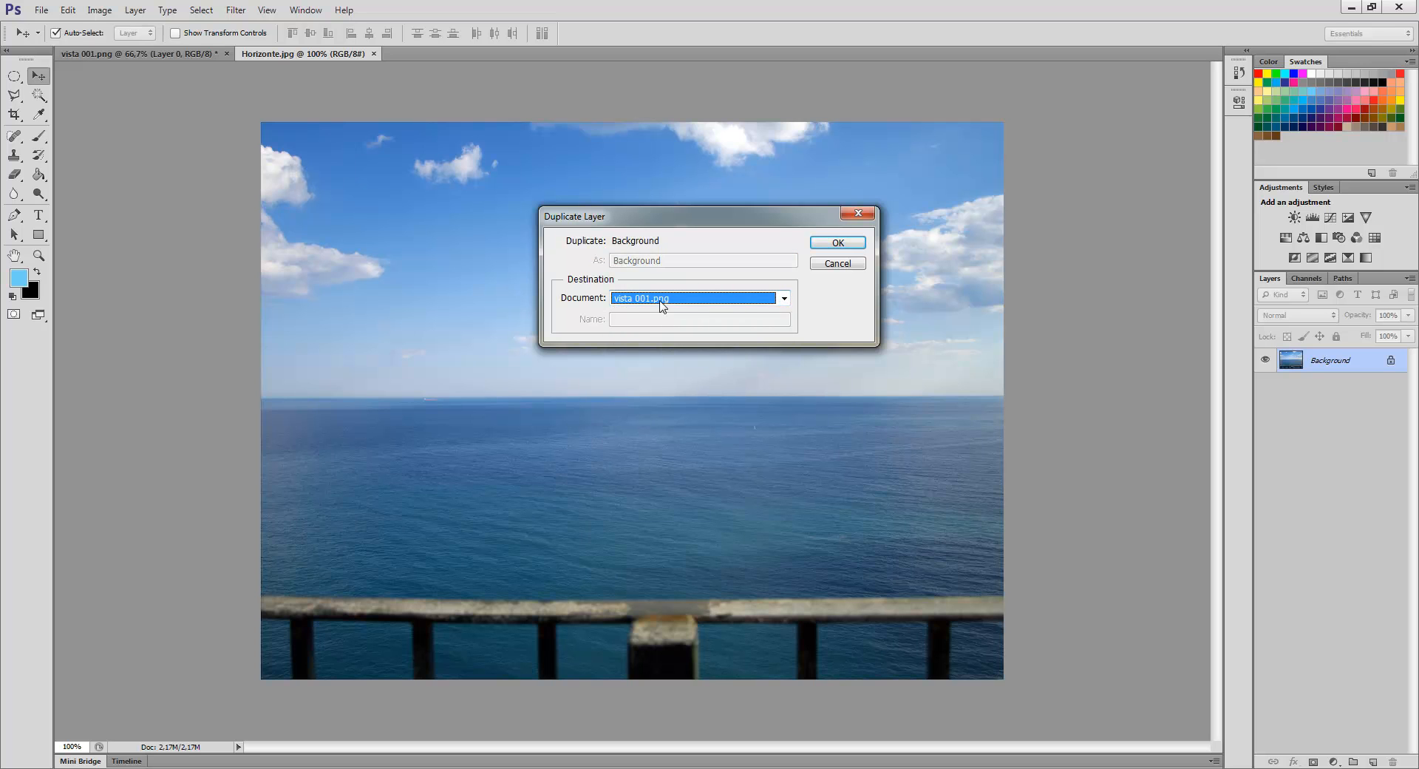
click(838, 245)
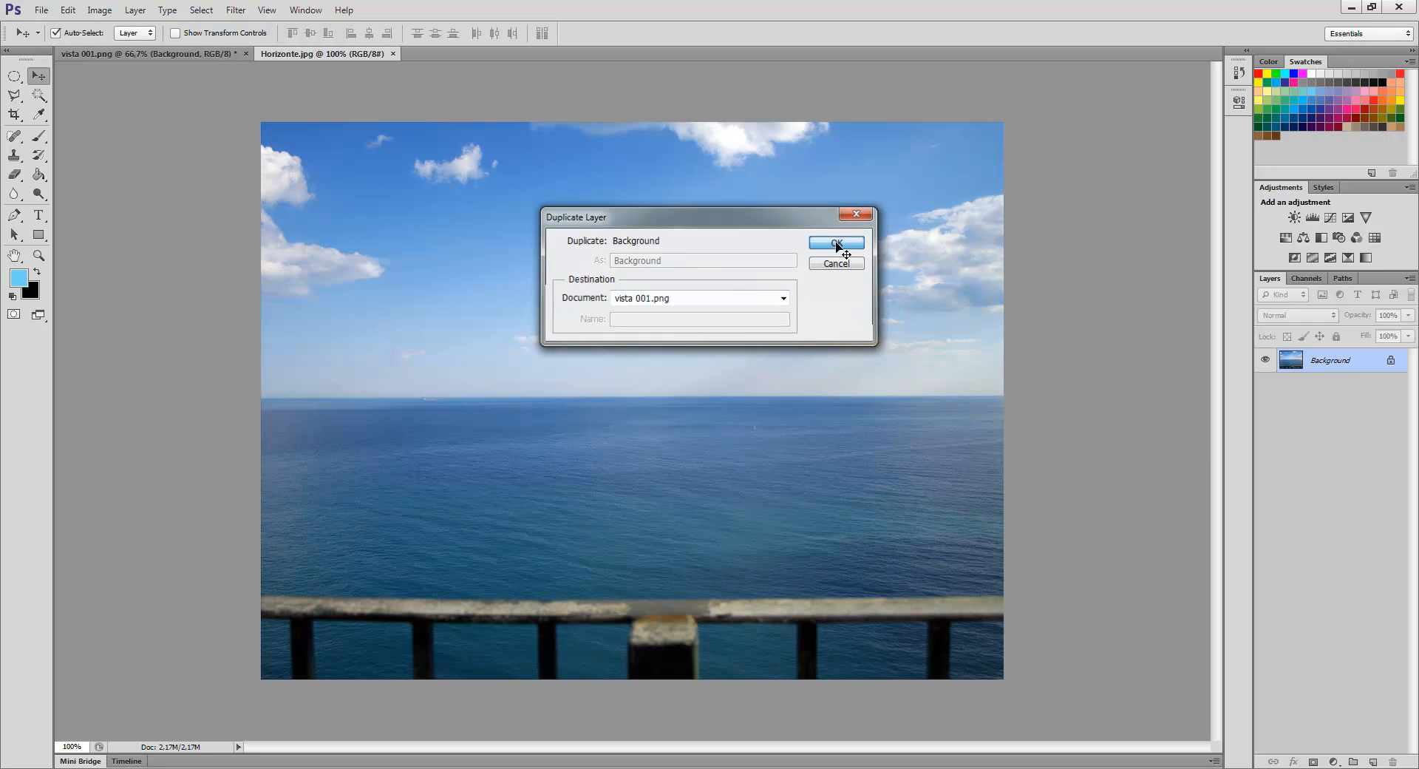
click(393, 54)
- Move the horizon photo layer over the house until the sky reaches the upper edge of the canvas
drag(736, 348, 727, 396)
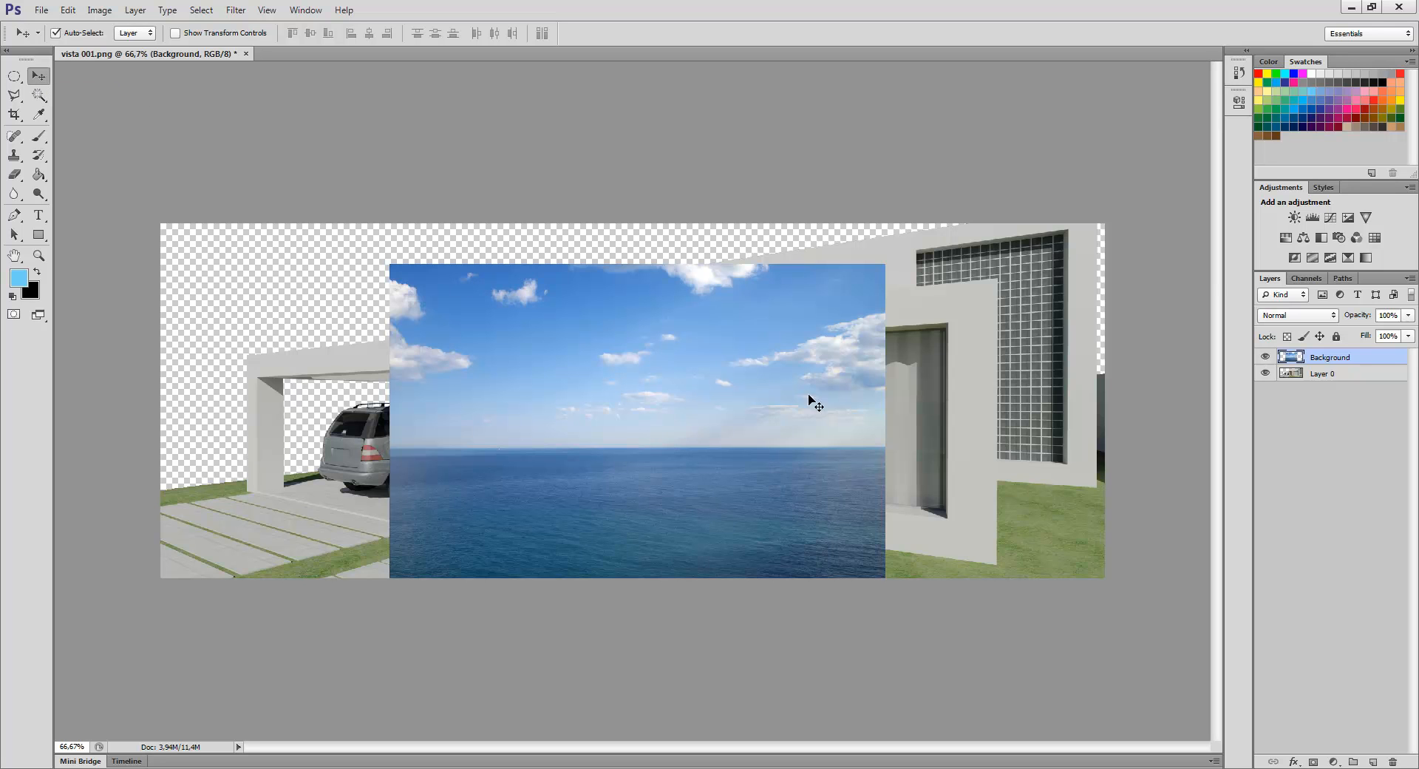
drag(820, 443, 840, 410)
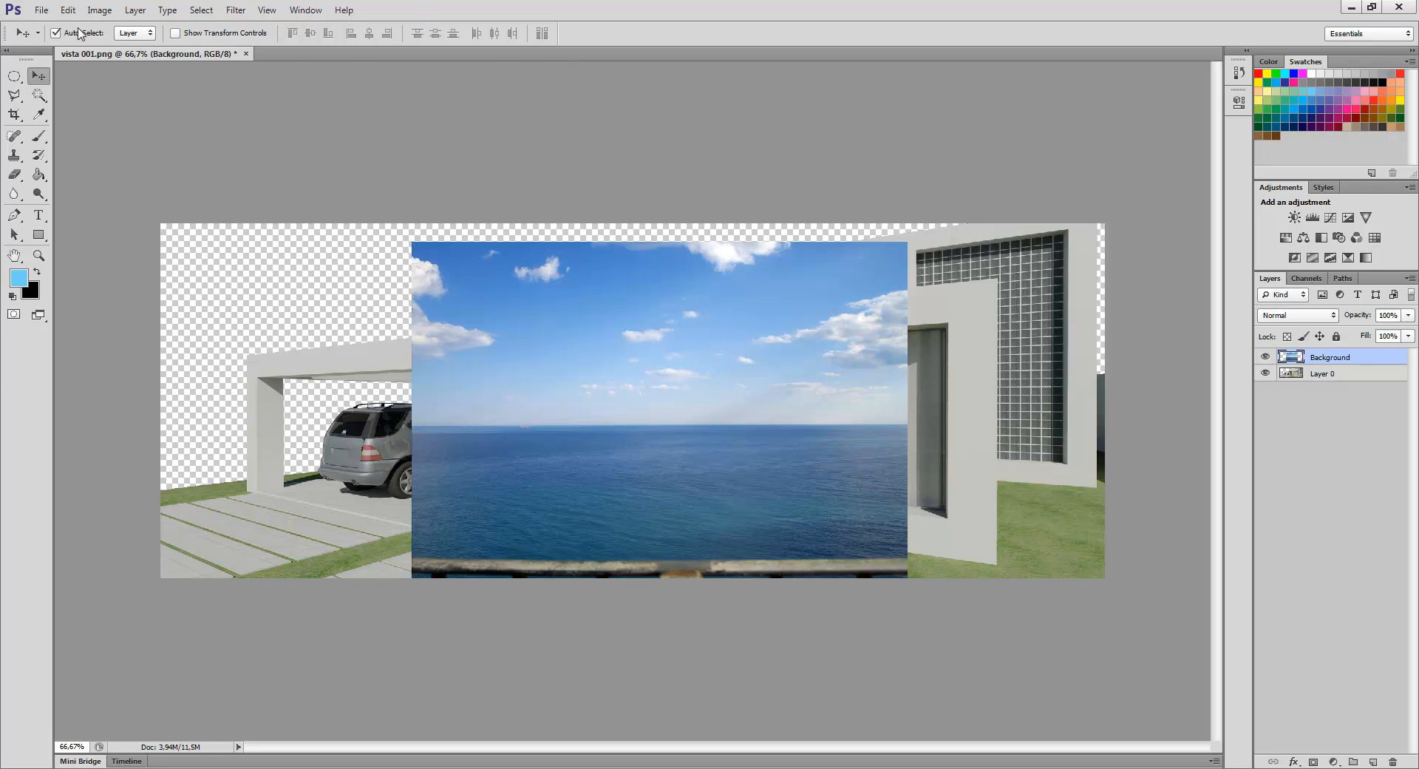
click(39, 96)
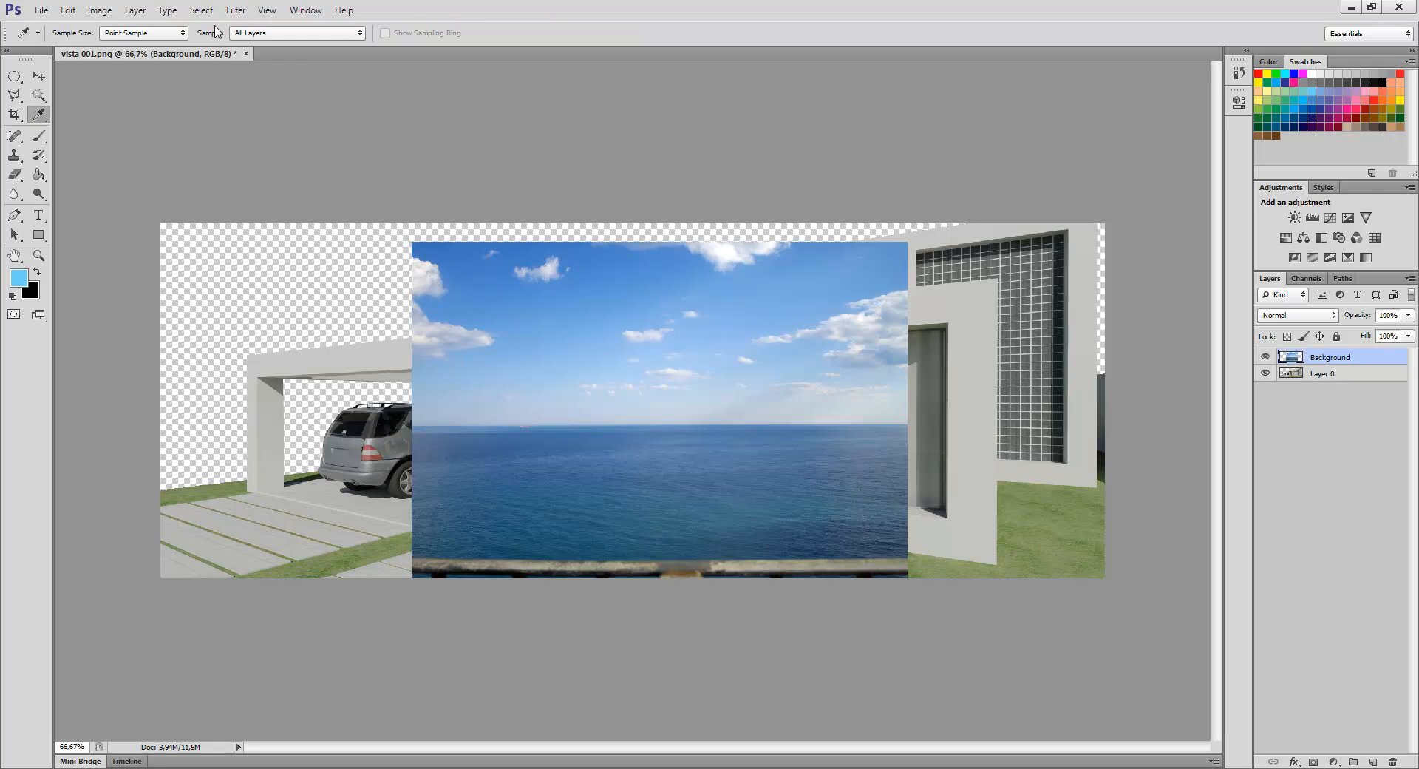
click(38, 75)
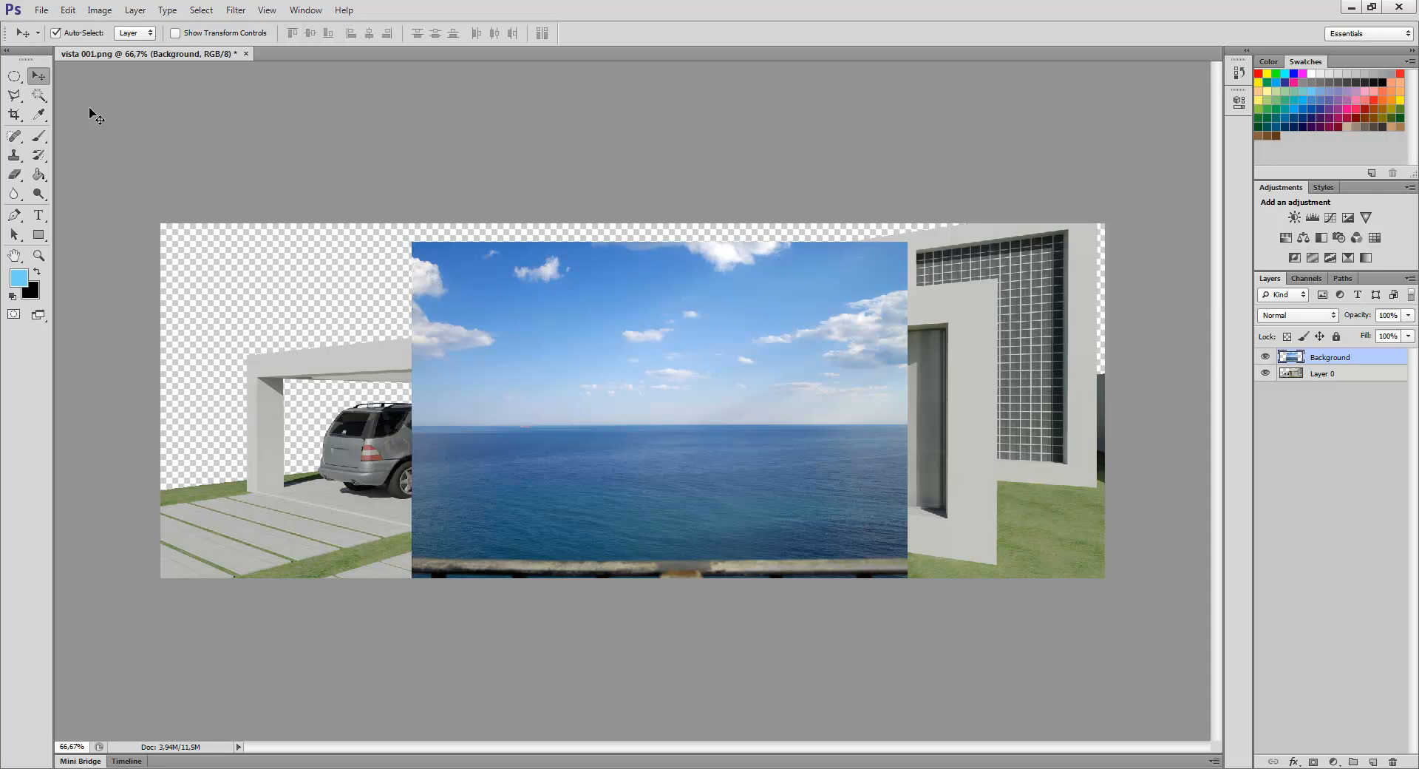
mouse_move(708, 414)
mouse_down()
mouse_move(554, 386)
mouse_move(463, 392)
mouse_move(708, 390)
mouse_up()
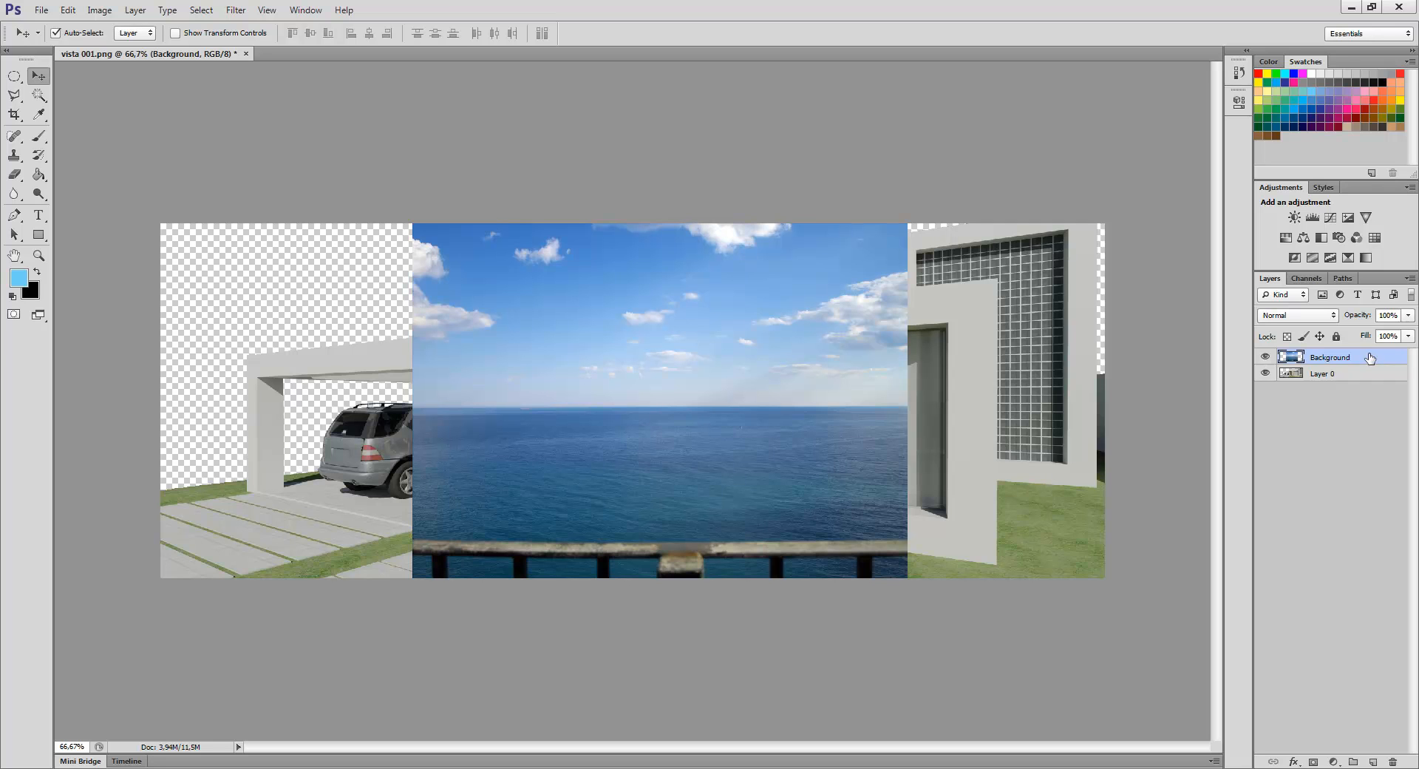
- Place the horizon photo layer below Layer 0 and move it against the canvas's left edge behind the carport
drag(1370, 357, 1366, 379)
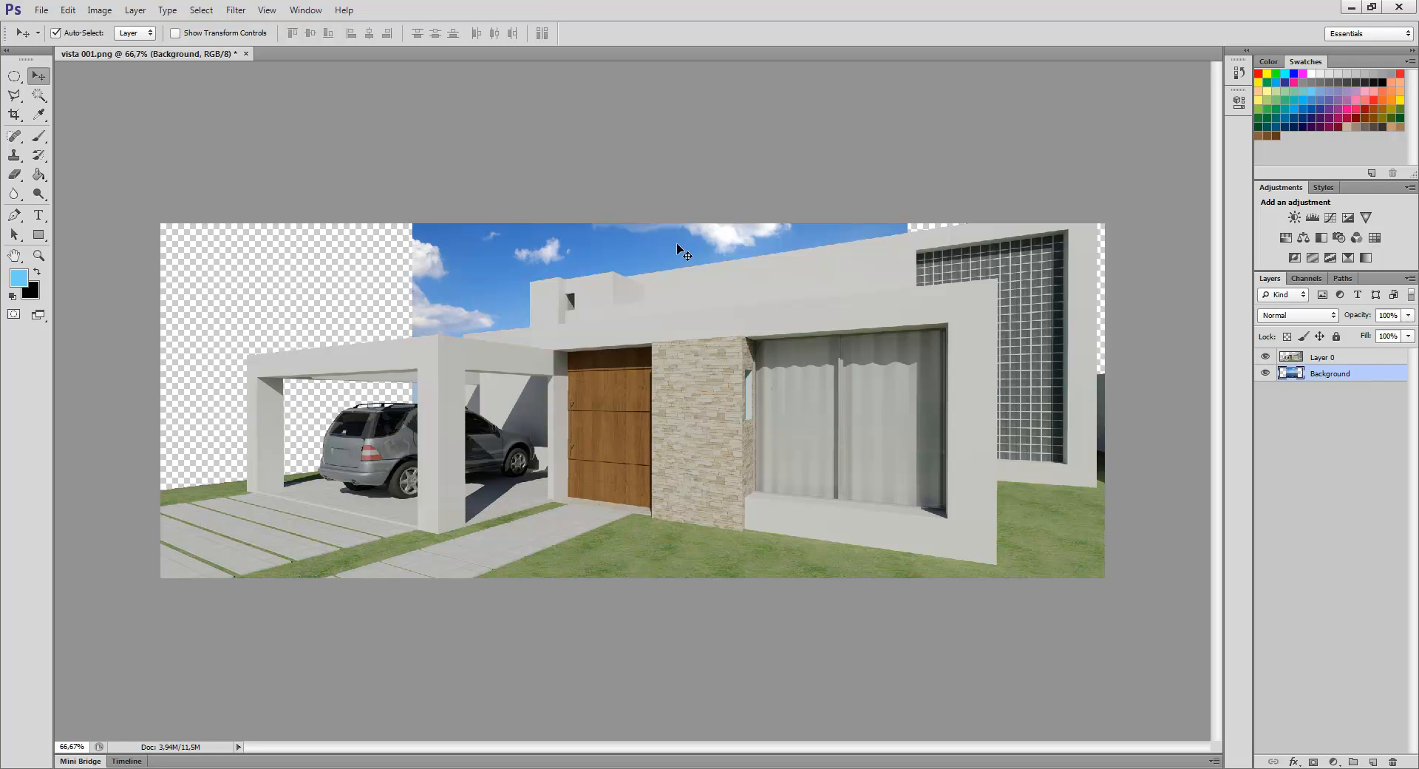
drag(669, 247, 419, 250)
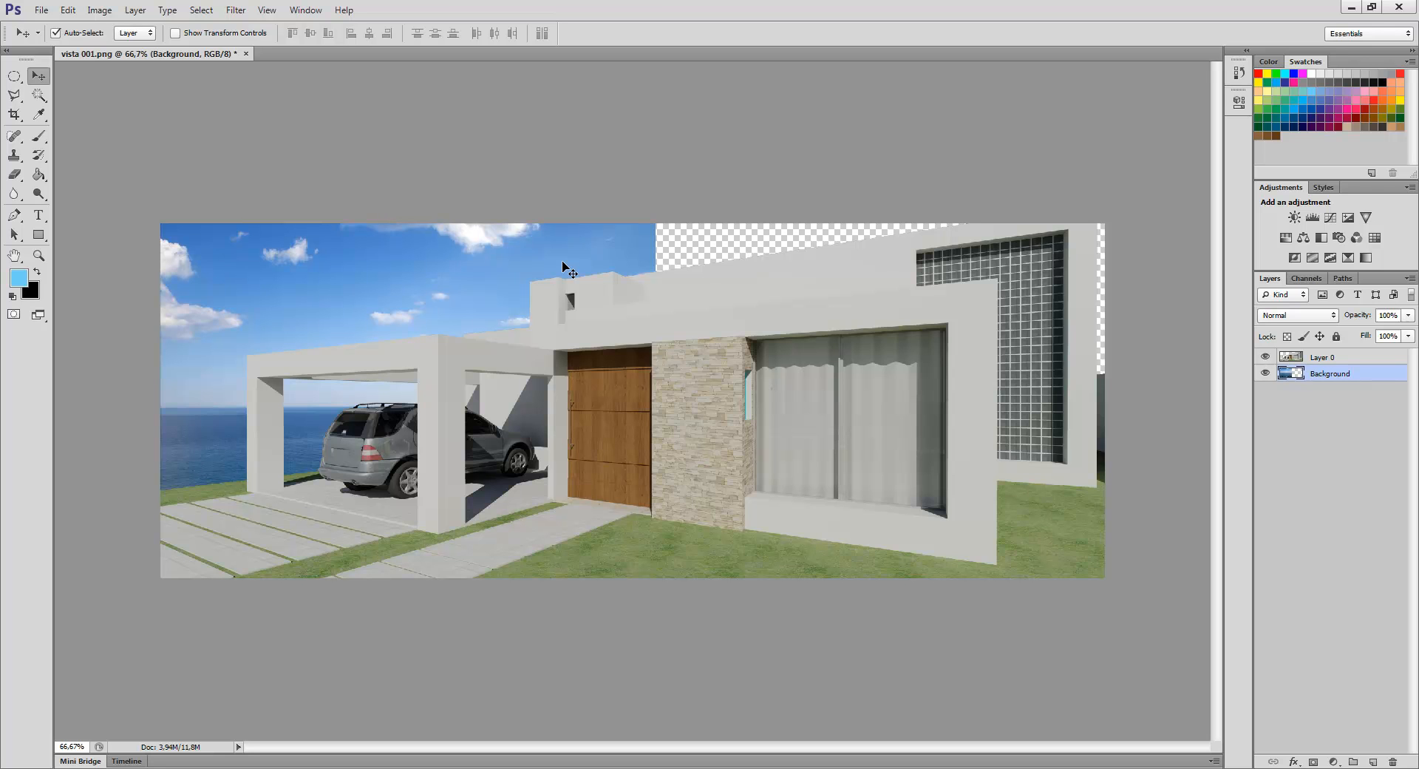
- Stretch the horizon photo layer to about 108% height and widen it to the canvas's right edge so it fills the background
click(75, 11)
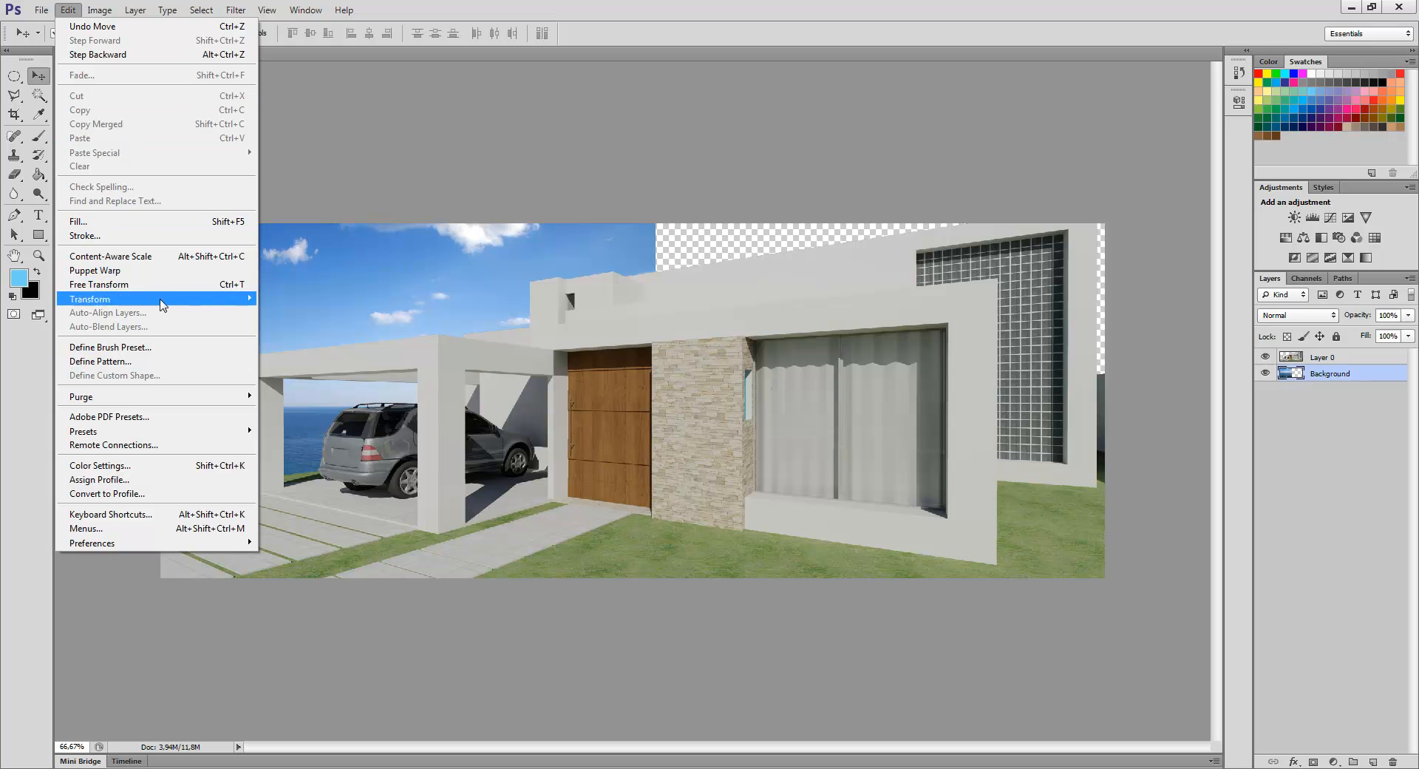
click(213, 291)
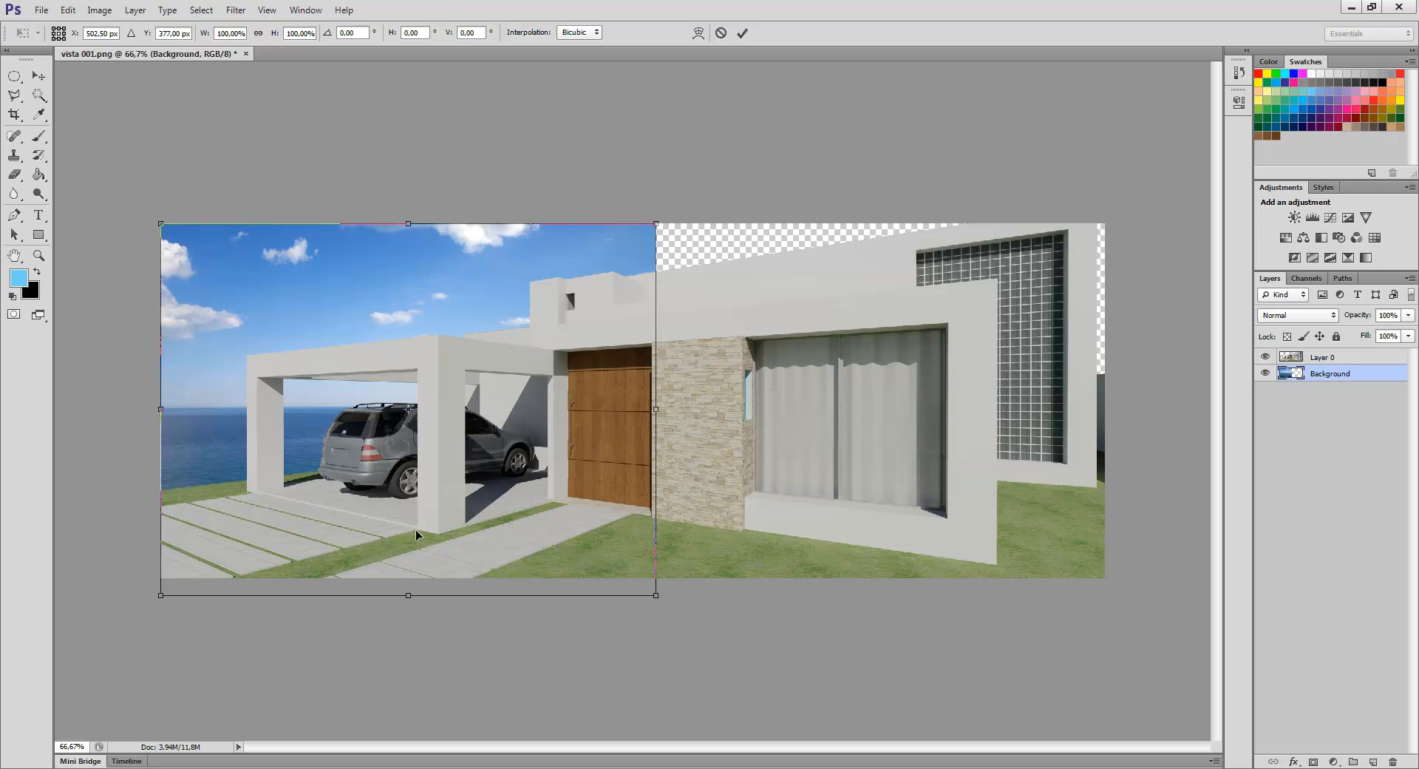
drag(409, 596, 407, 625)
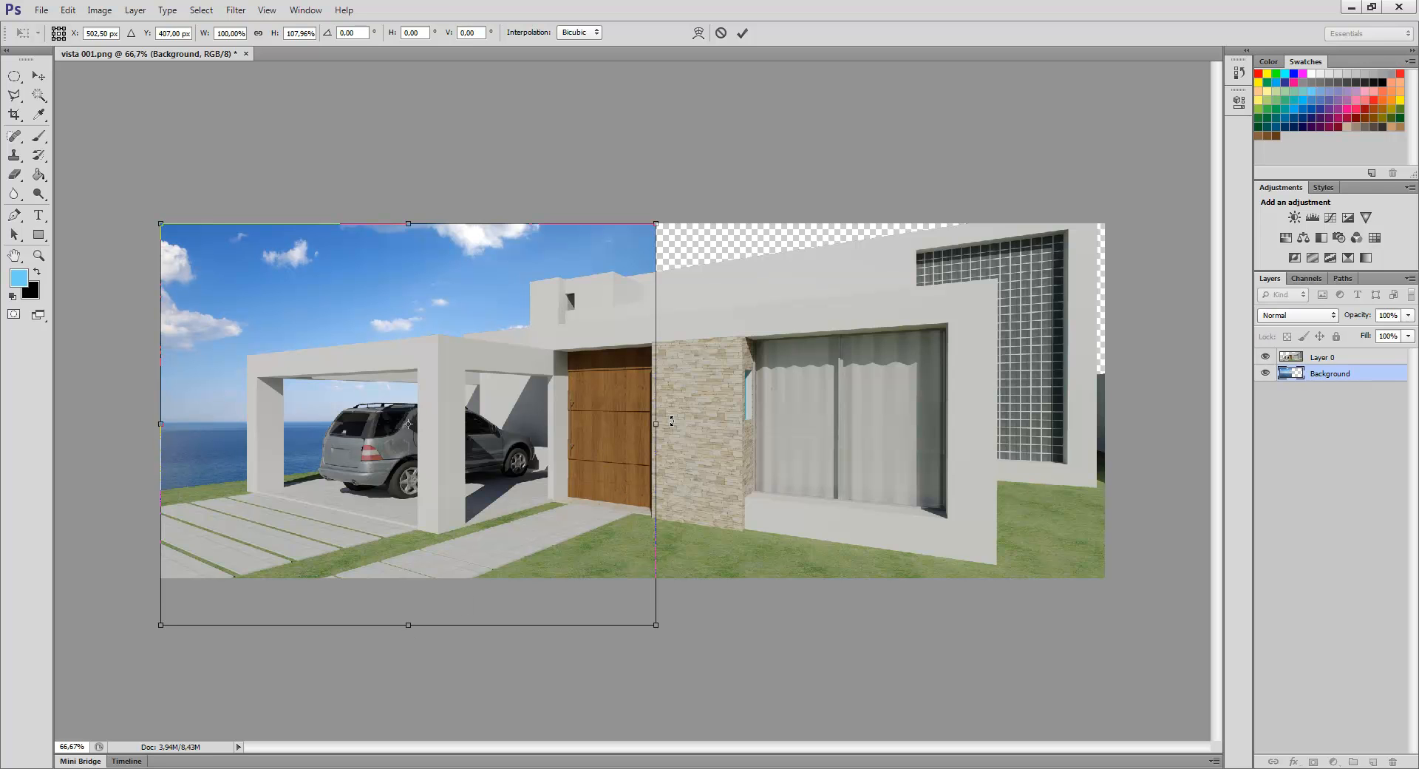
drag(658, 423, 1105, 423)
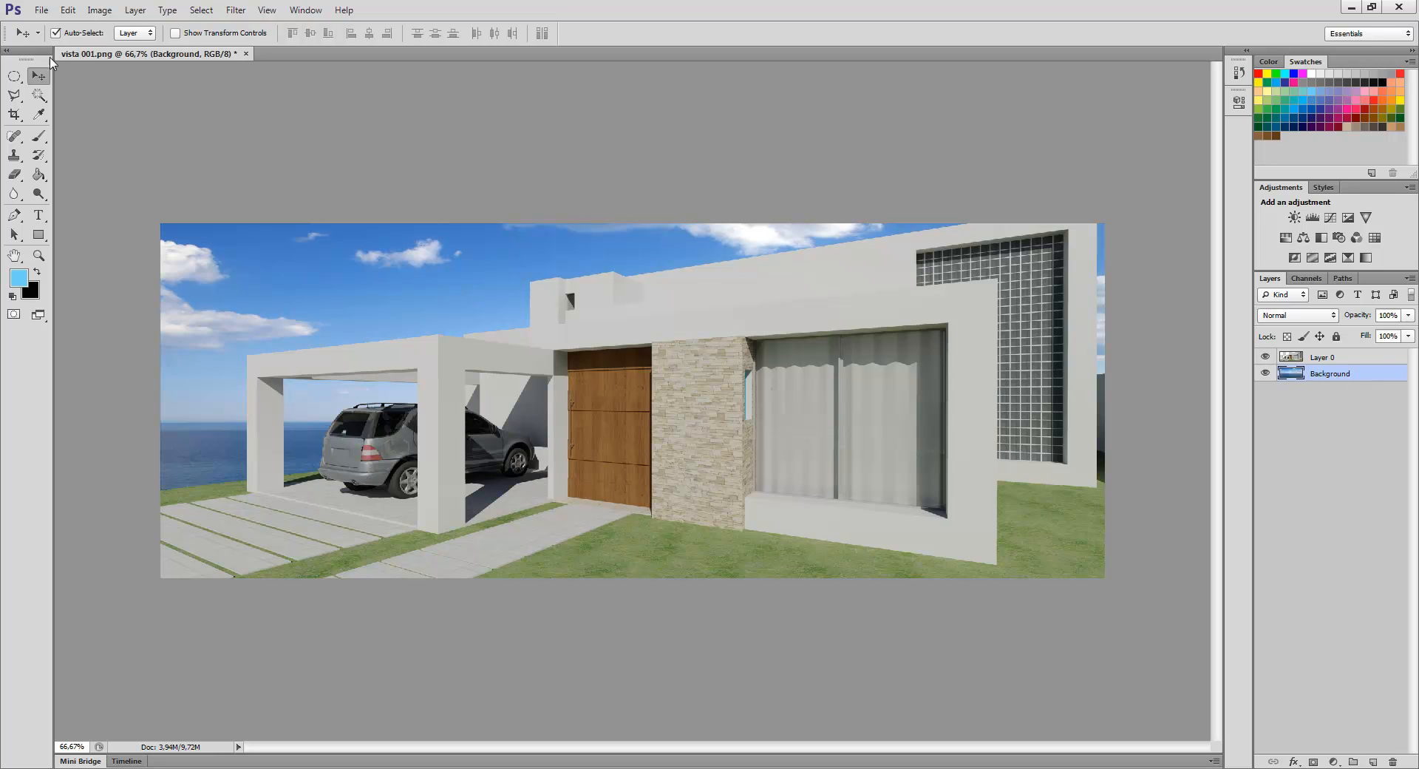
- Check the vegetation in the imagem 02 cad reference image and open árvore.png from the materiais e png folder
click(41, 10)
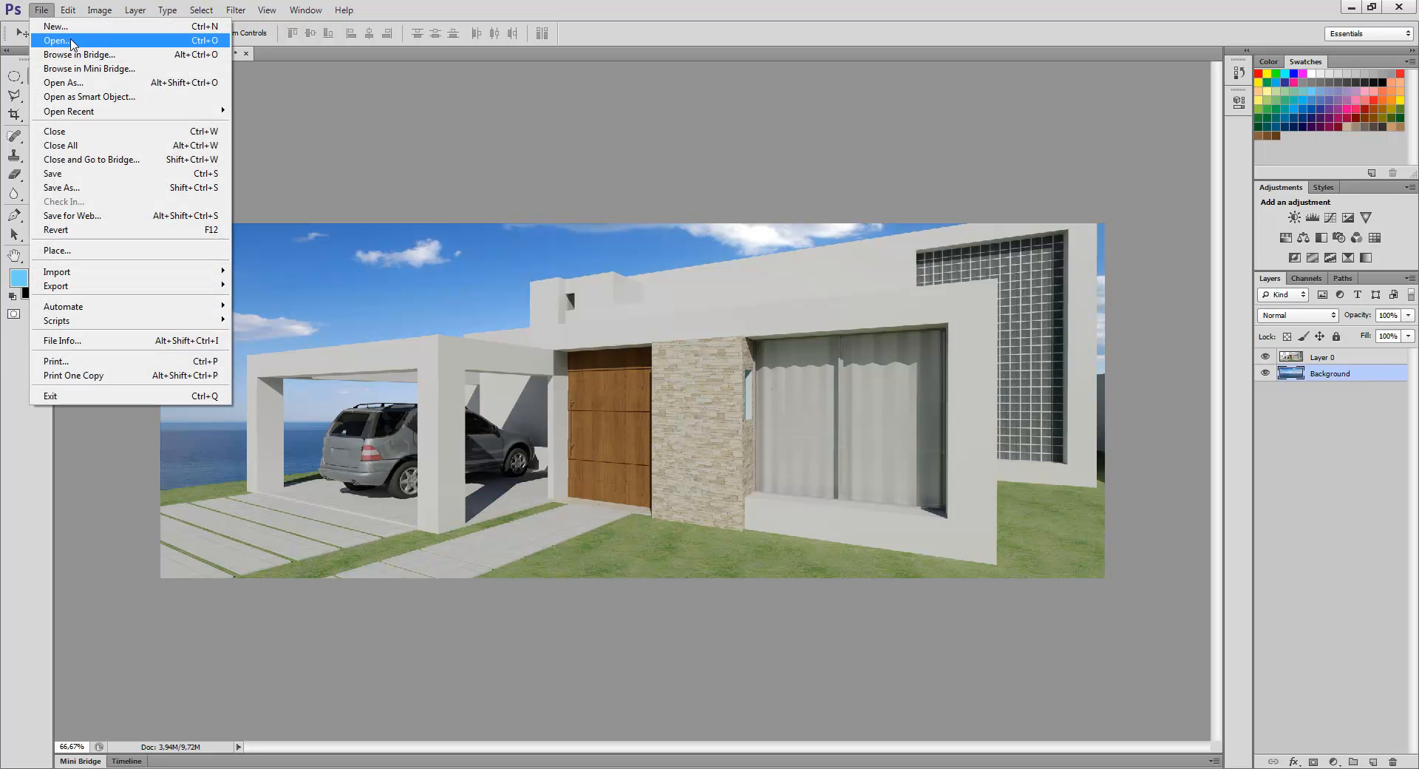
click(56, 40)
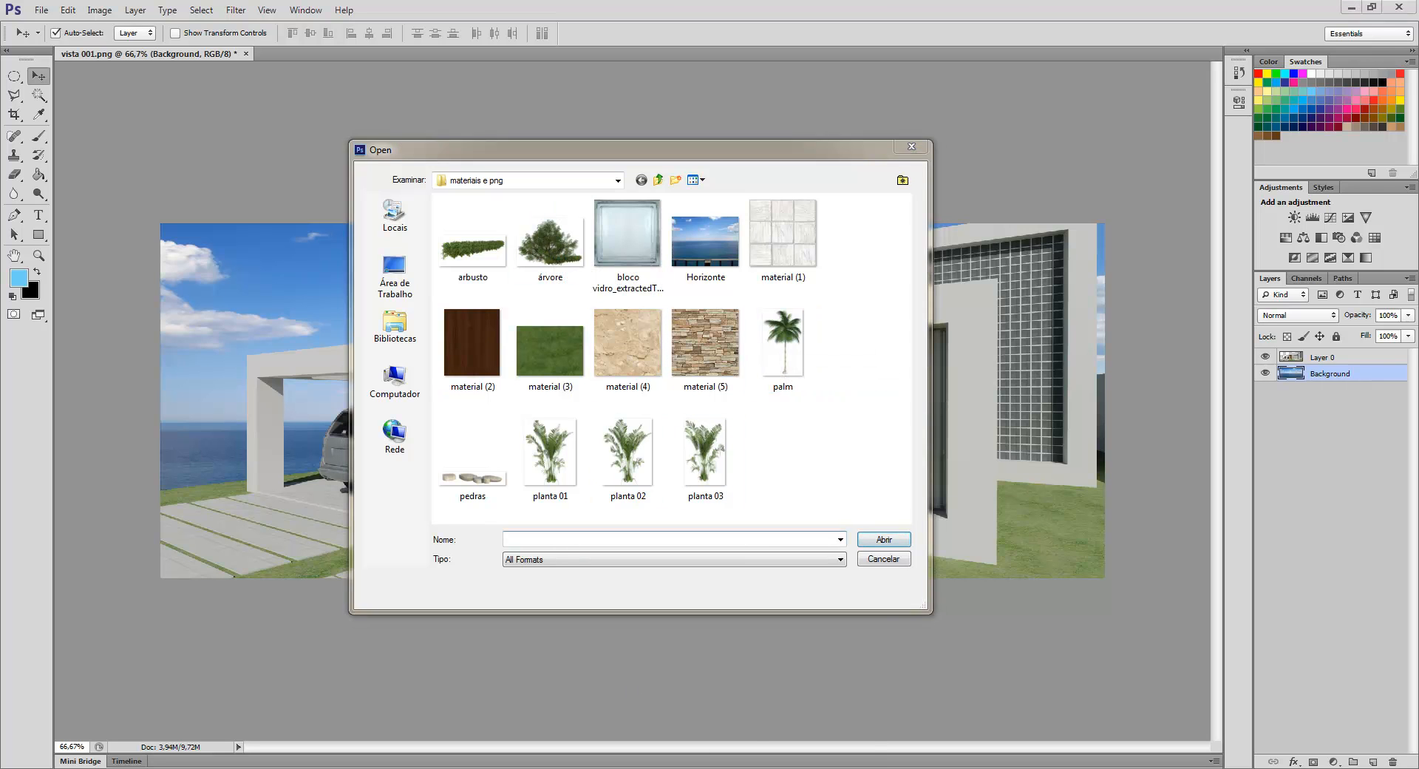
mouse_move(708, 765)
click(783, 728)
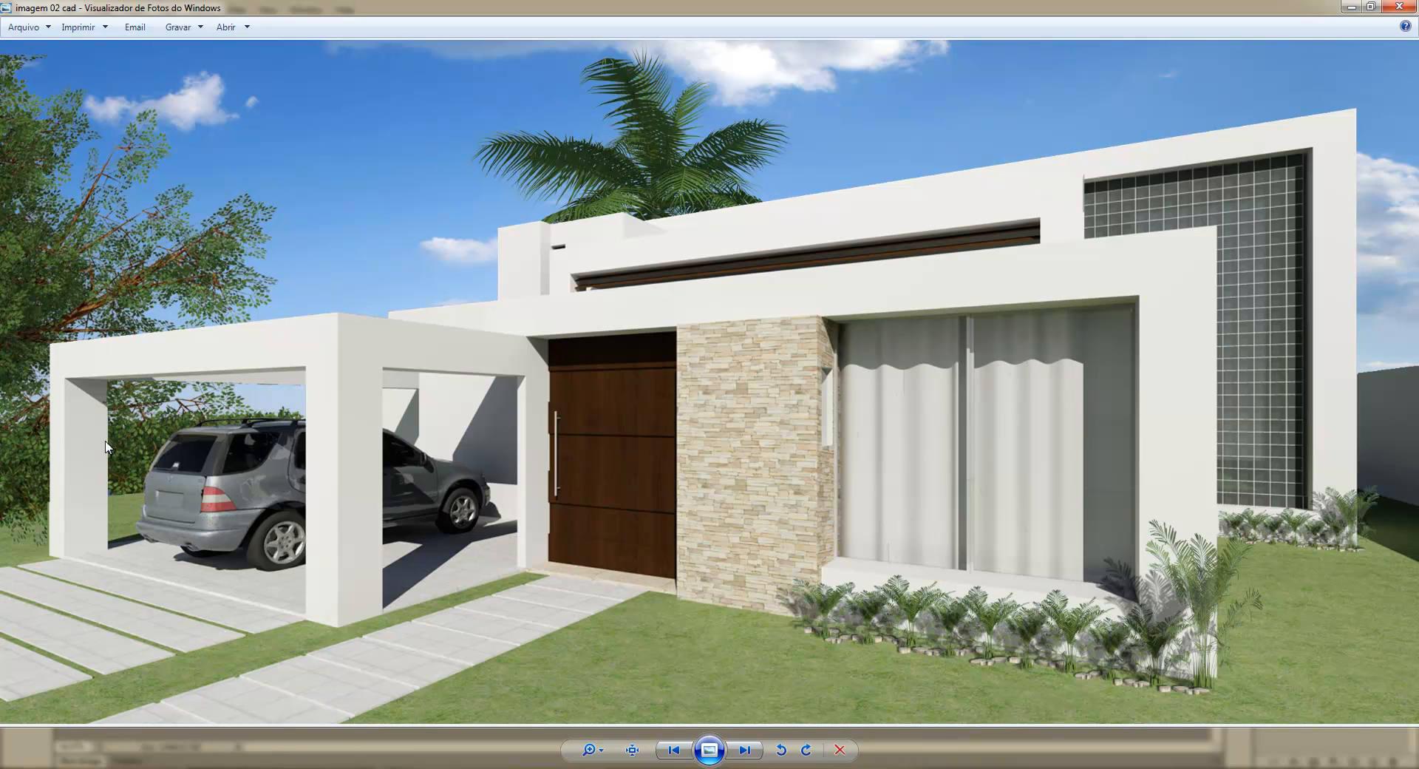
click(280, 768)
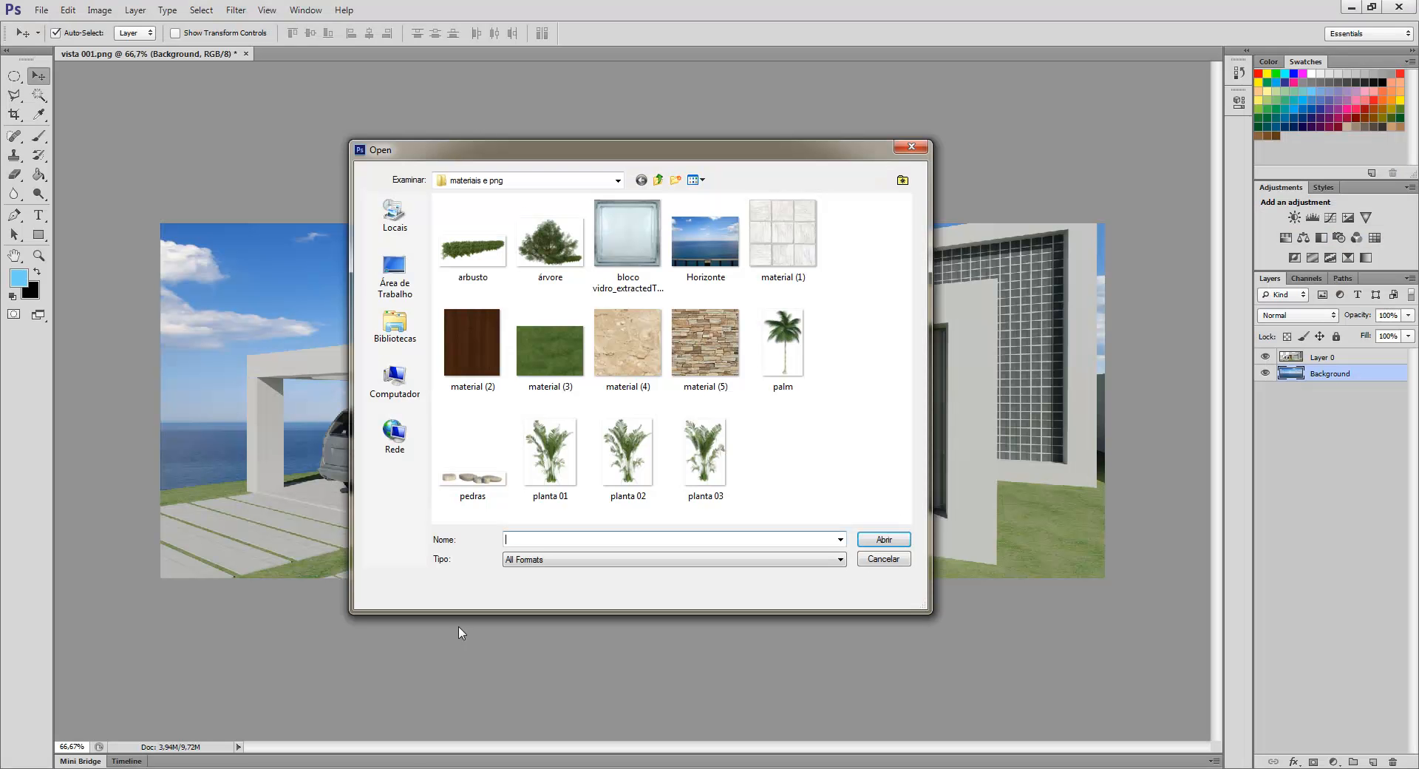
click(560, 246)
click(896, 540)
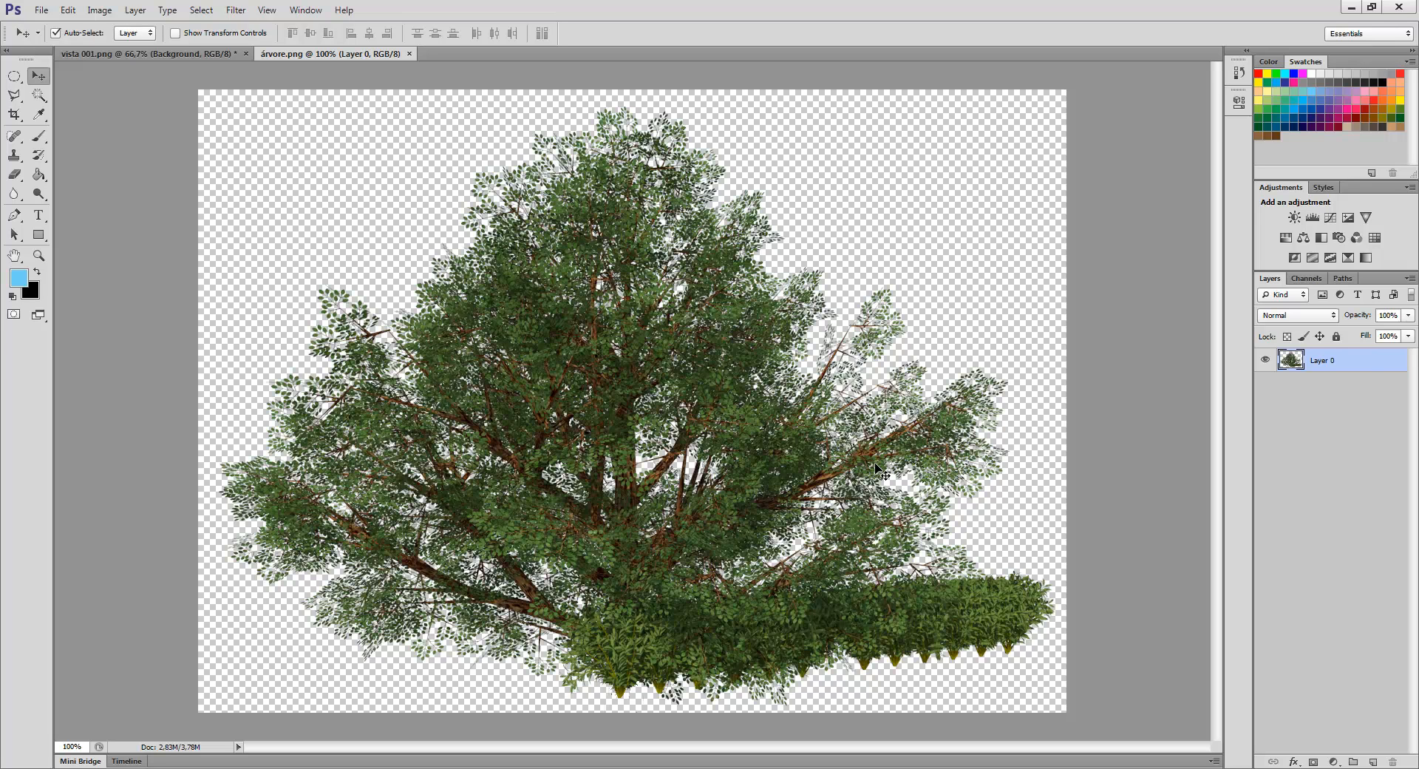
- Duplicate the tree's Layer 0 into vista 001.png and close árvore.png
right_click(1351, 361)
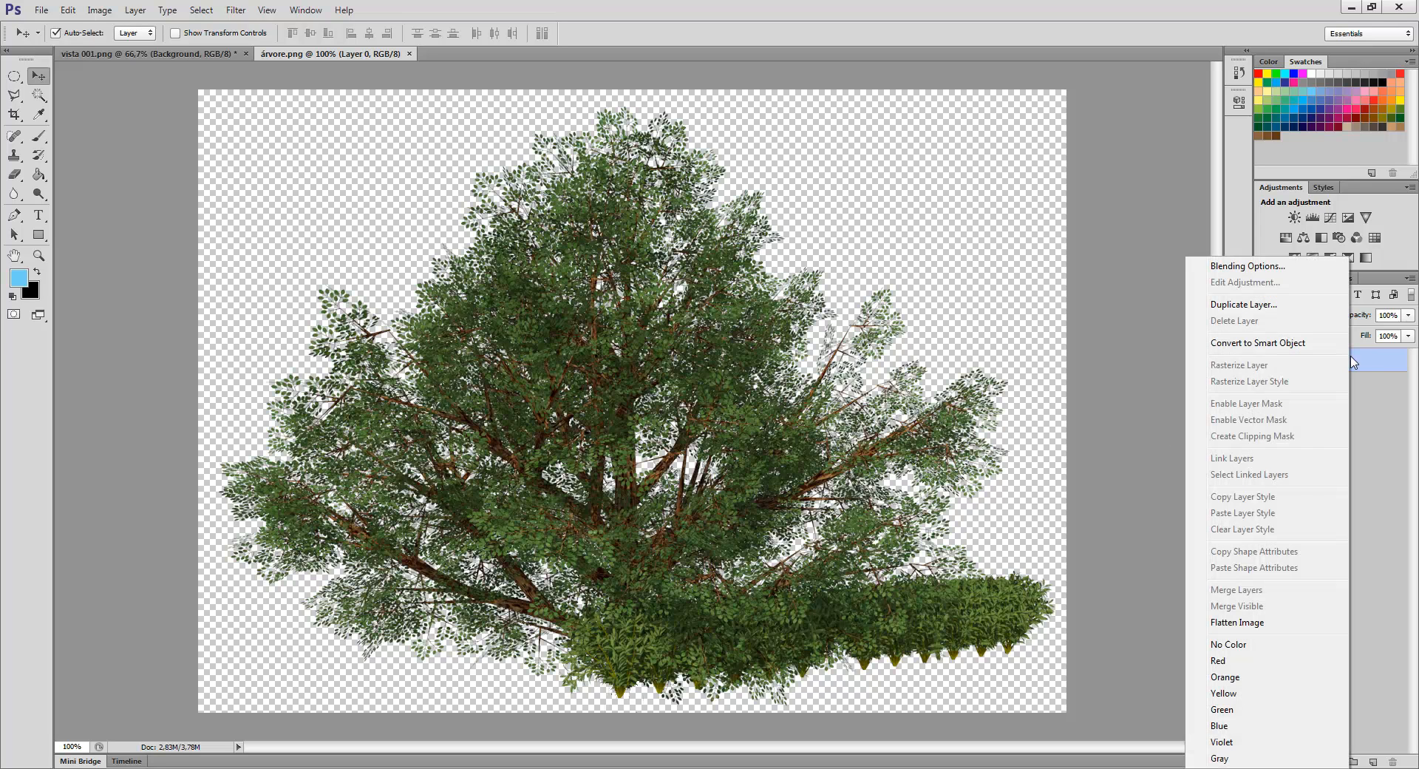
click(1244, 305)
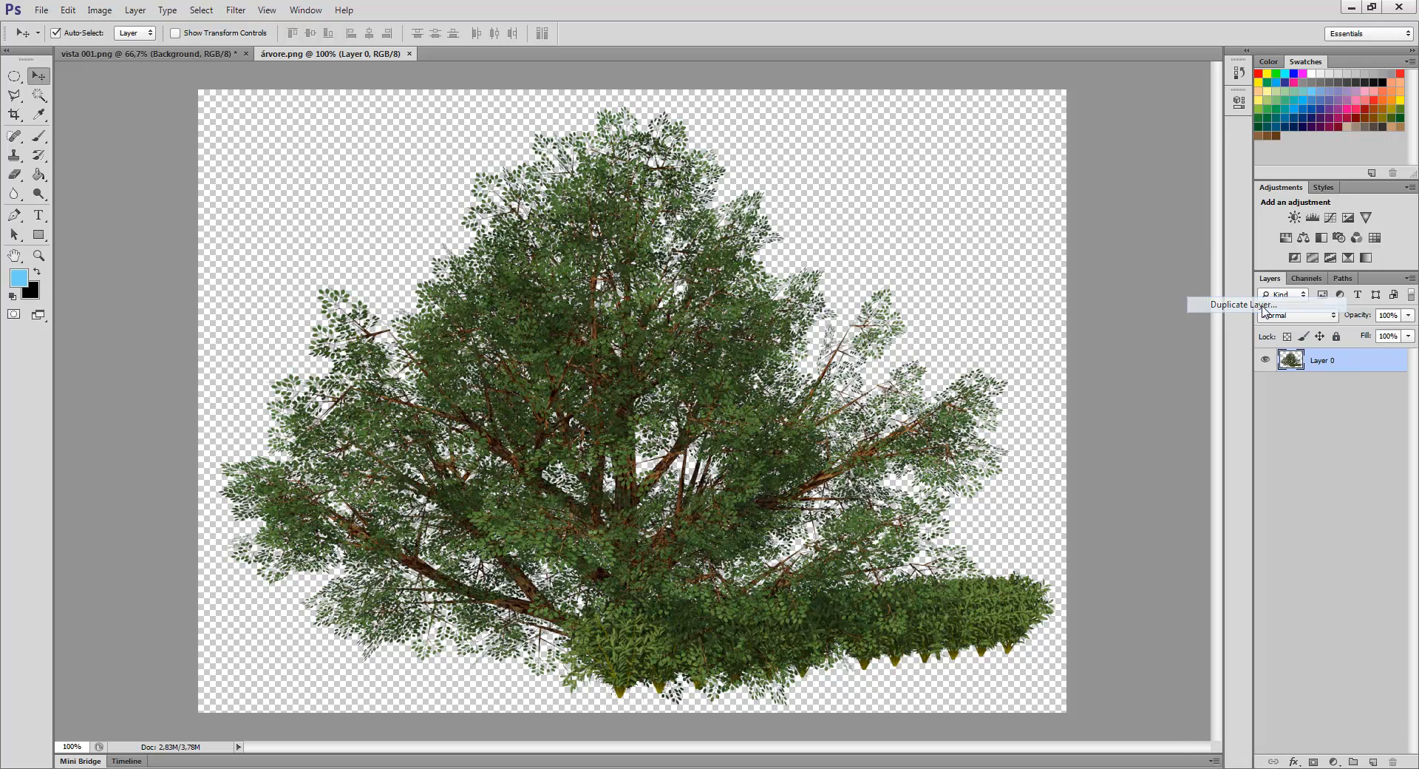
click(784, 297)
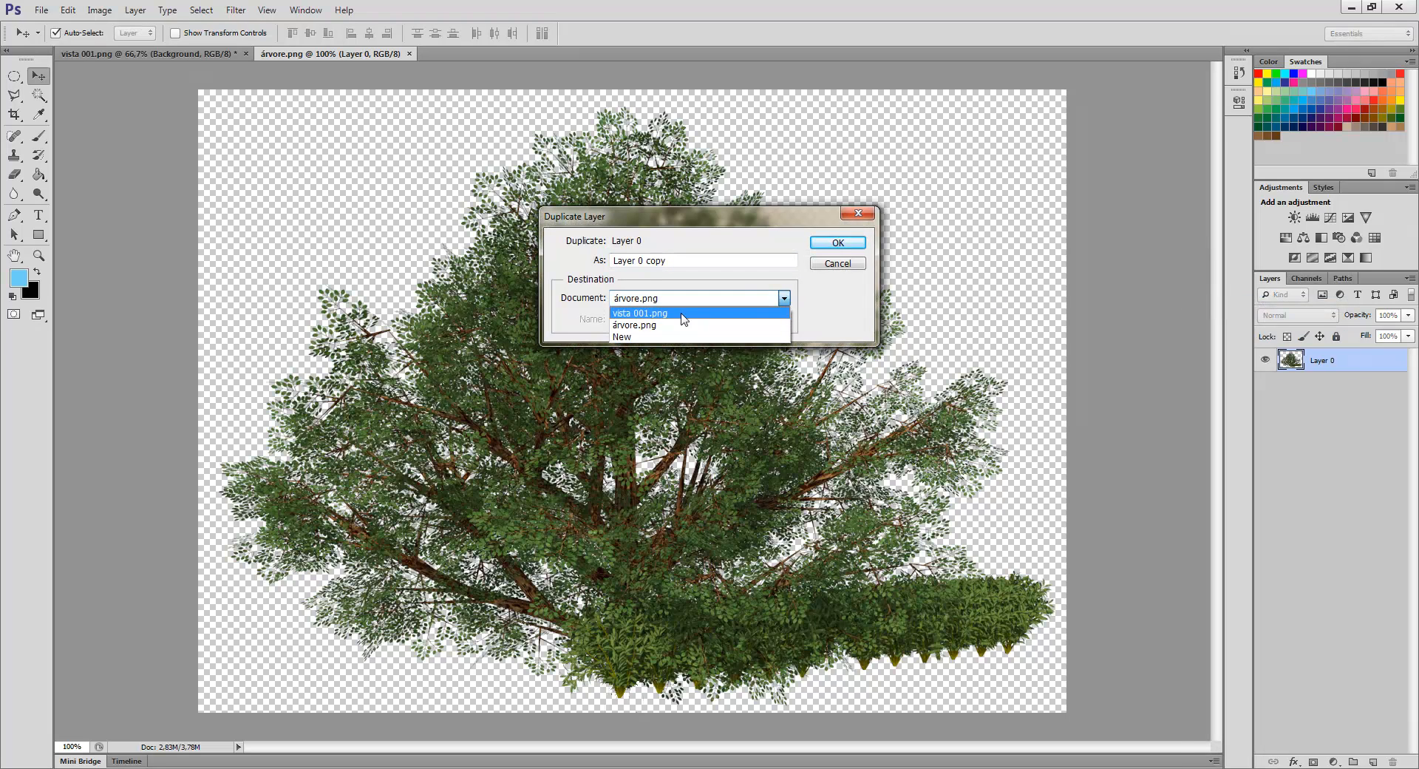
click(643, 314)
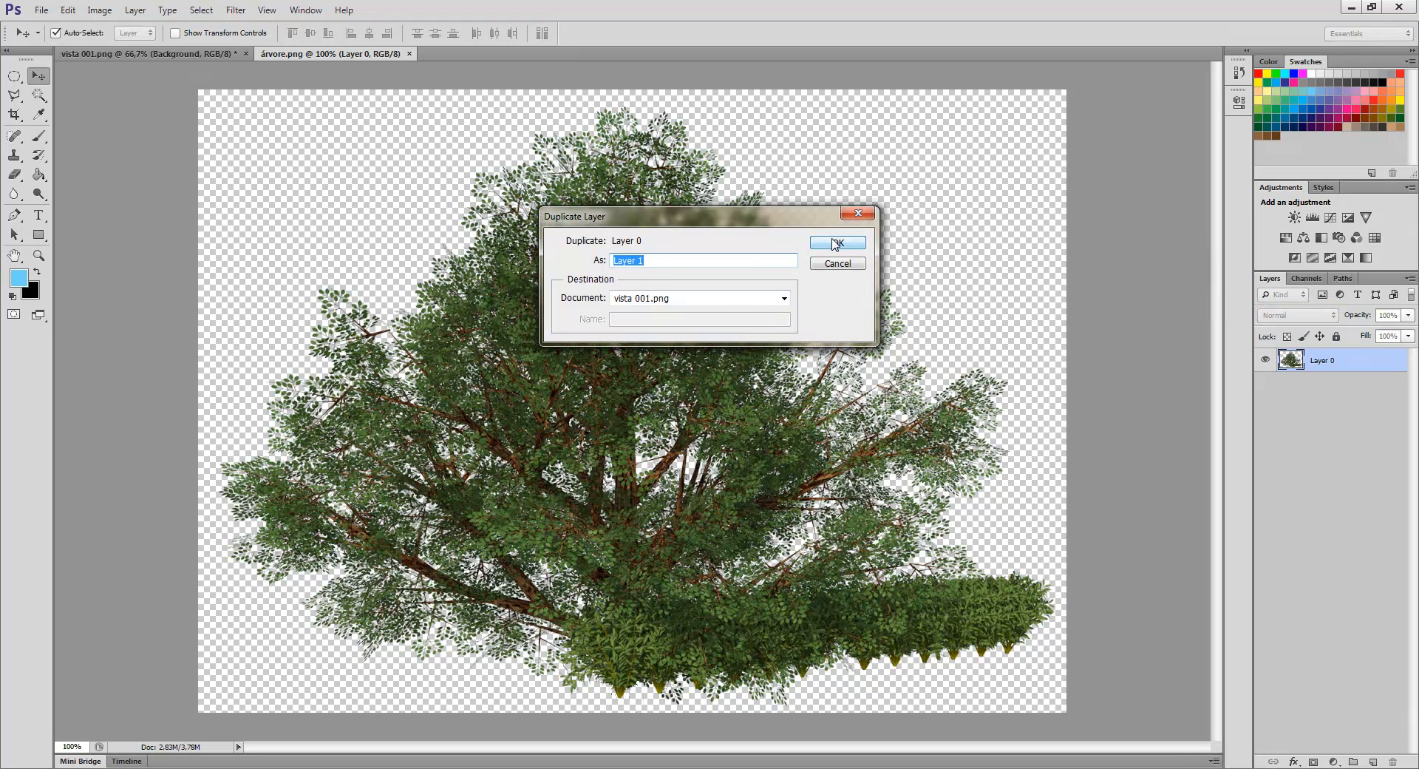
click(835, 243)
click(389, 53)
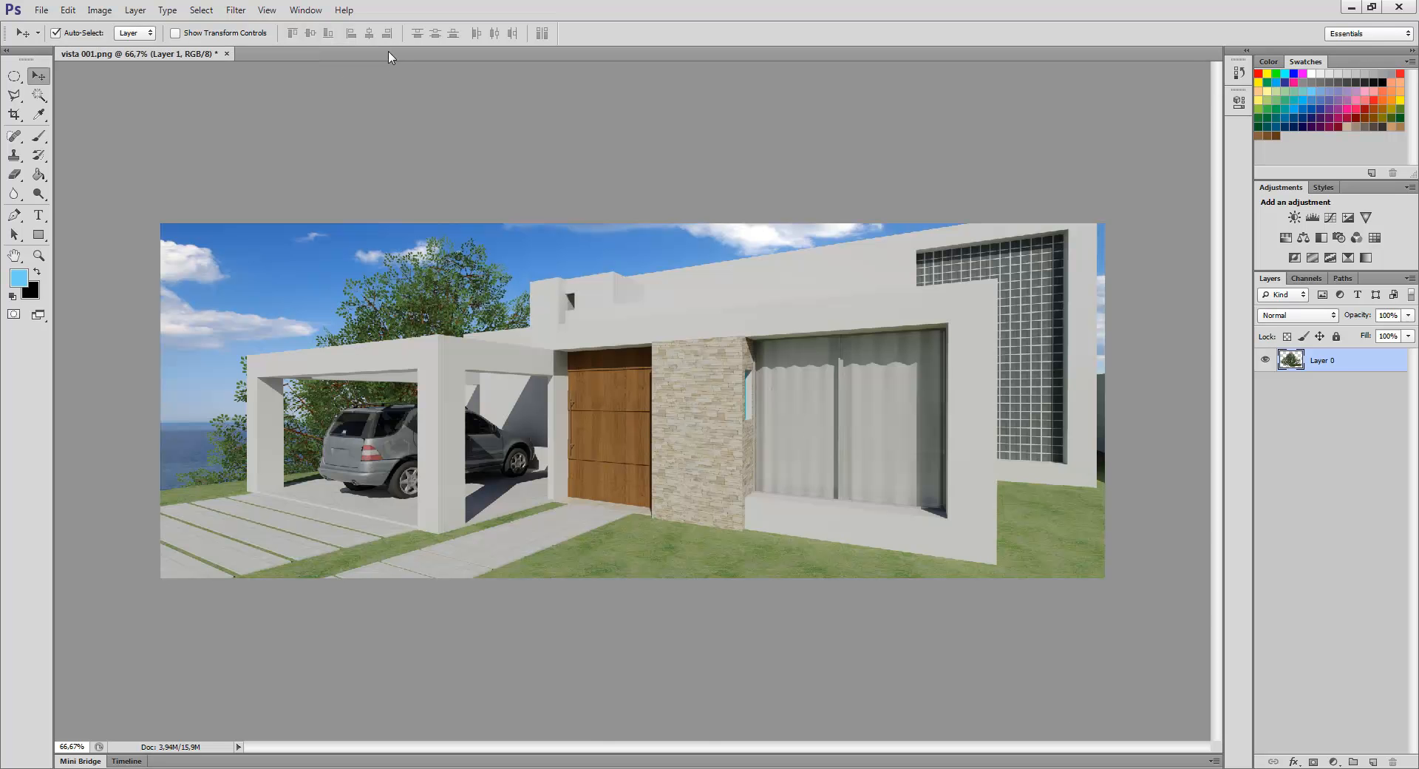
- Move the tree layer against the canvas's left edge so its right-hand branches spread behind the carport
drag(440, 319, 338, 246)
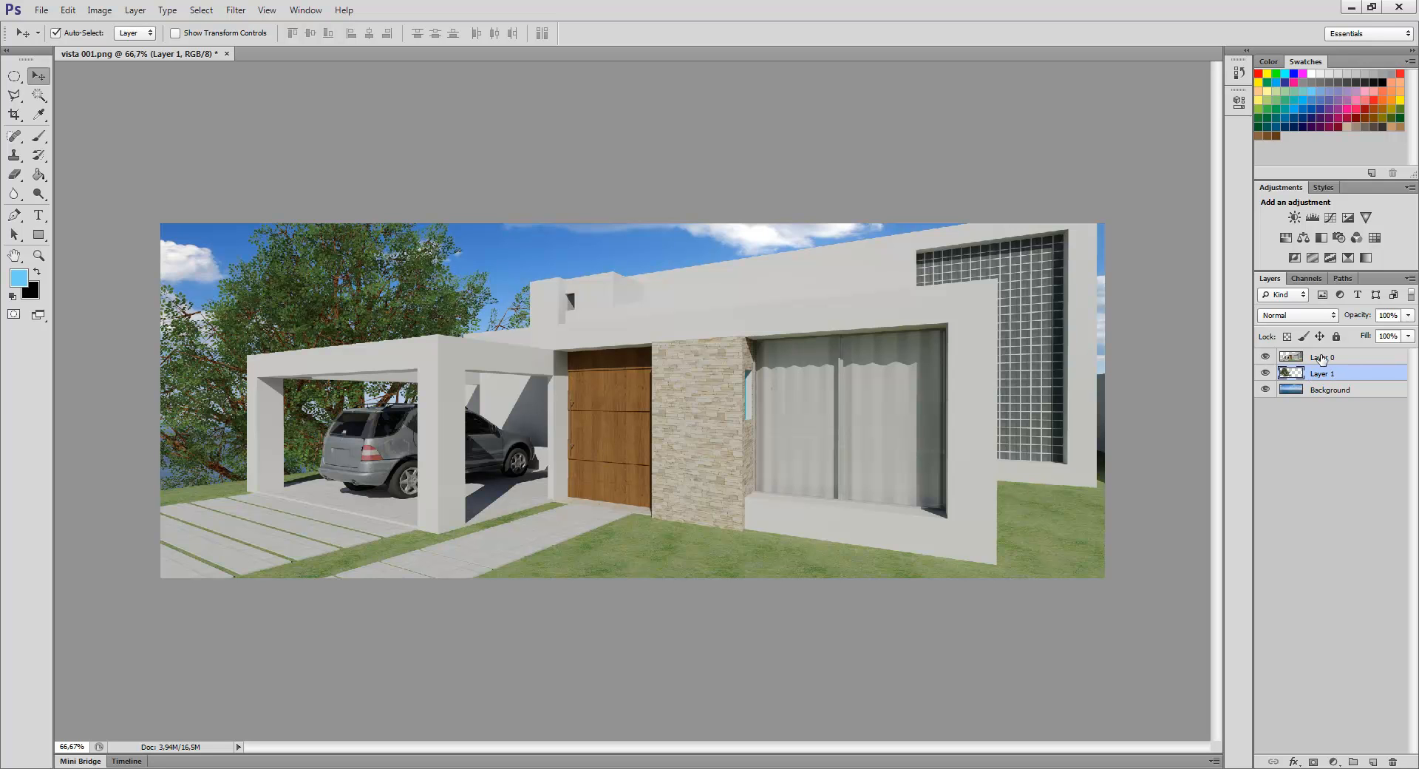
drag(380, 319, 185, 261)
drag(240, 317, 230, 324)
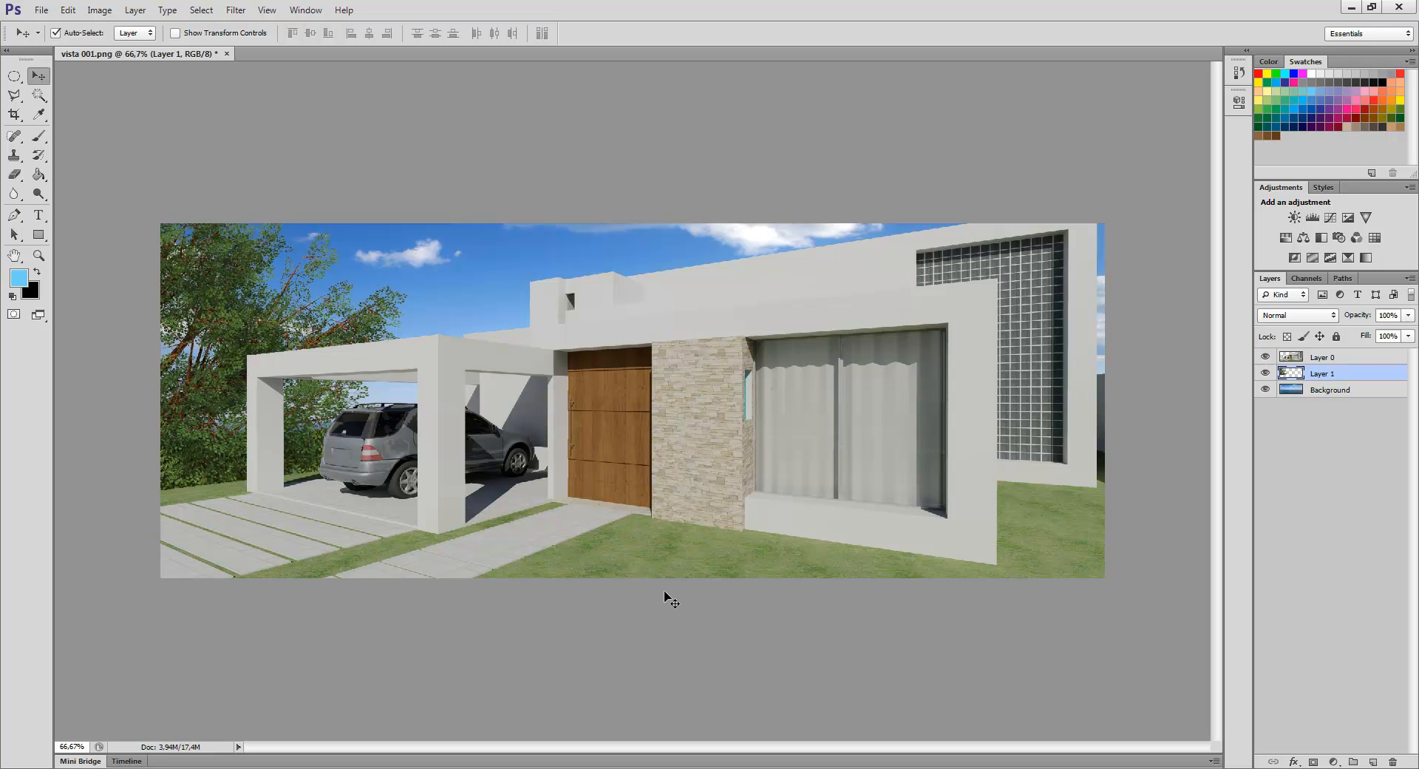
- Nudge the tree layer vertically until its base sits behind the grass beside the carport
key(Up)
key(Up)
key(Up)
key(Up)
key(Up)
key(Up)
key(Down)
key(Down)
key(Down)
key(Down)
key(Down)
key(Down)
key(Down)
key(Down)
key(Down)
key(Down)
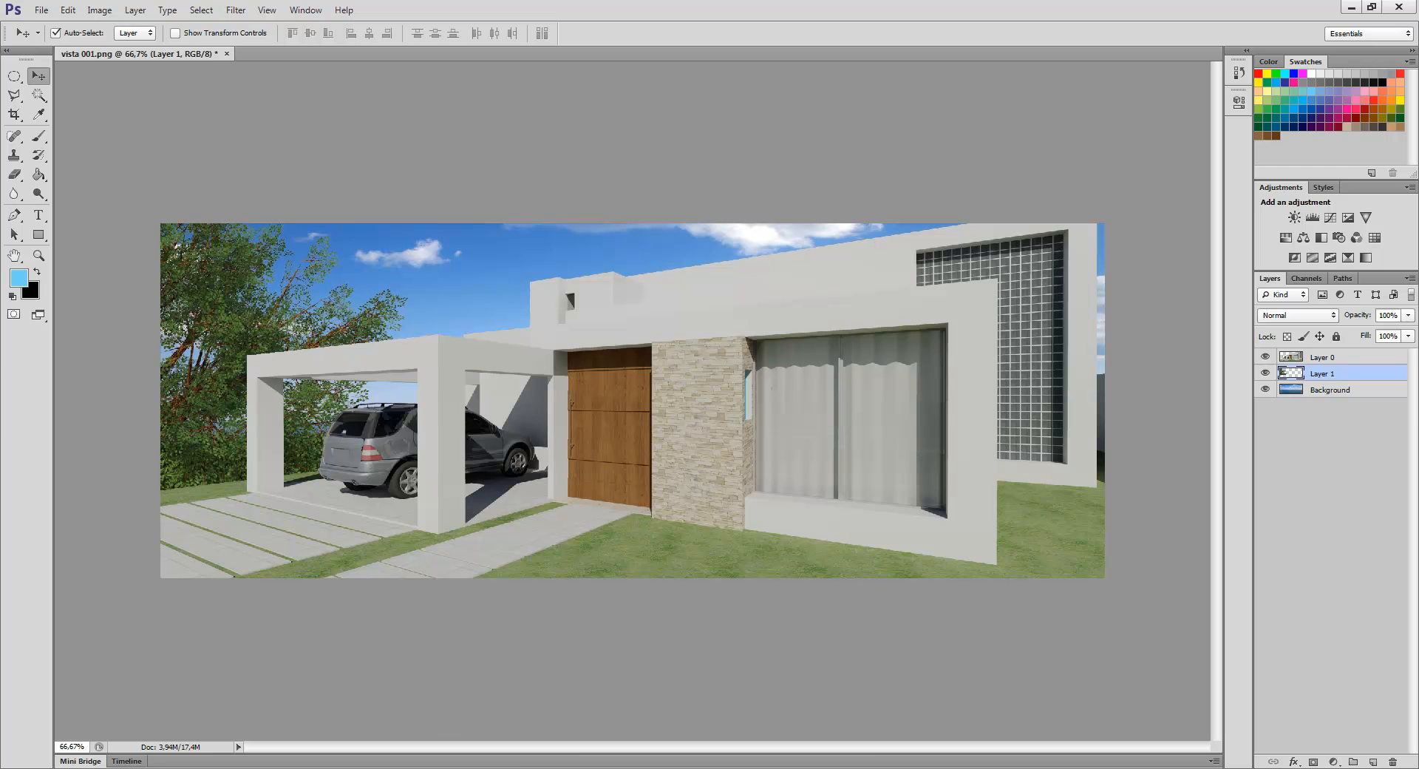
- Compare the scene with the reference image and stretch the horizon photo layer downward to 105.53% of its height
mouse_move(708, 766)
click(769, 730)
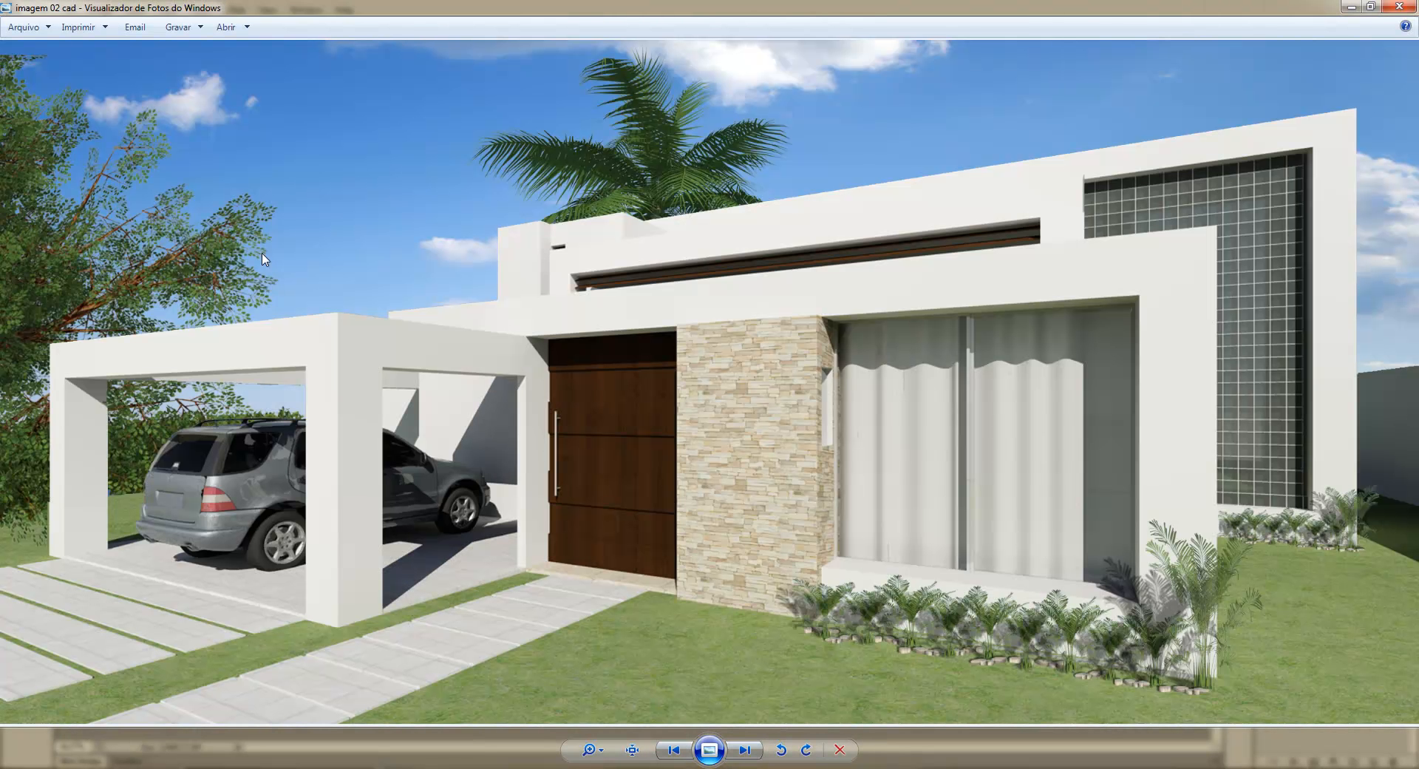
click(497, 765)
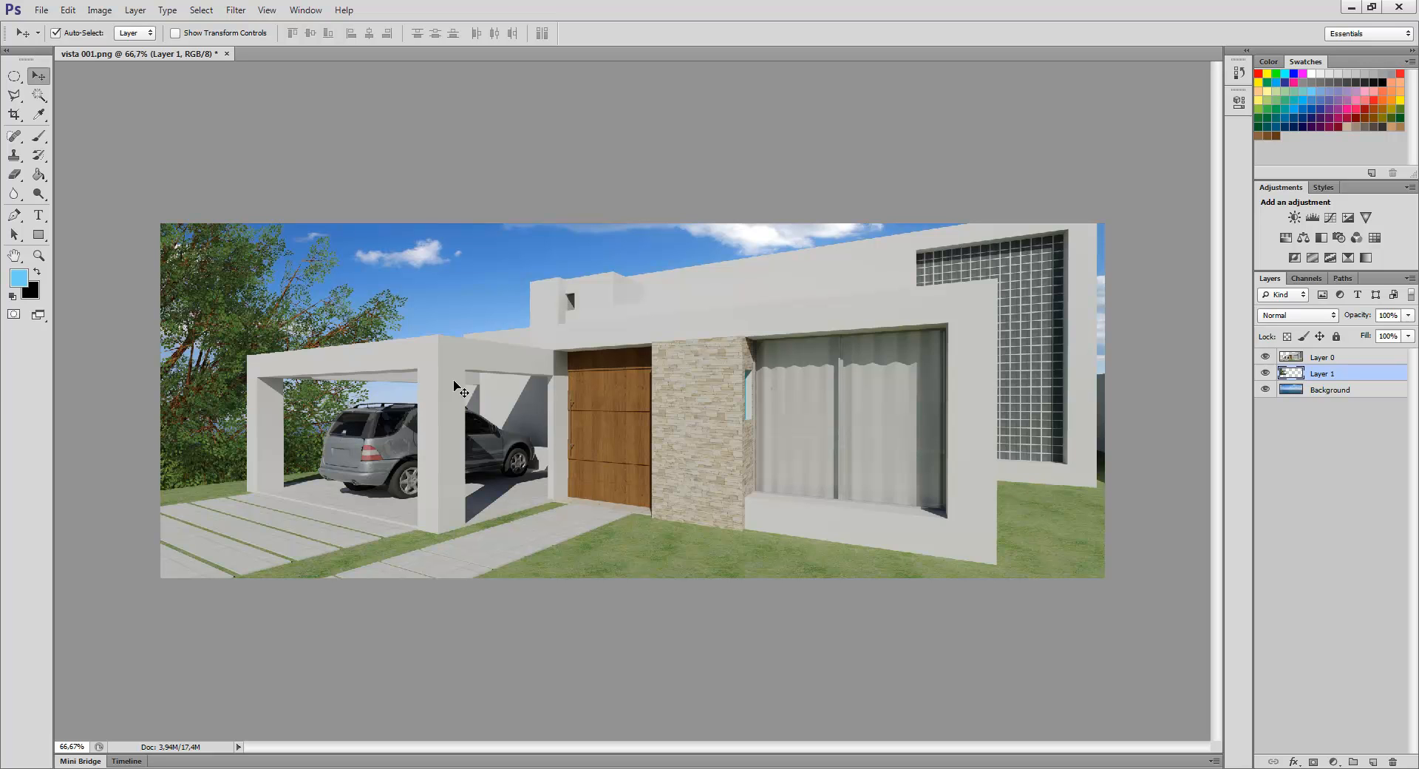
click(1357, 391)
key(ctrl+t)
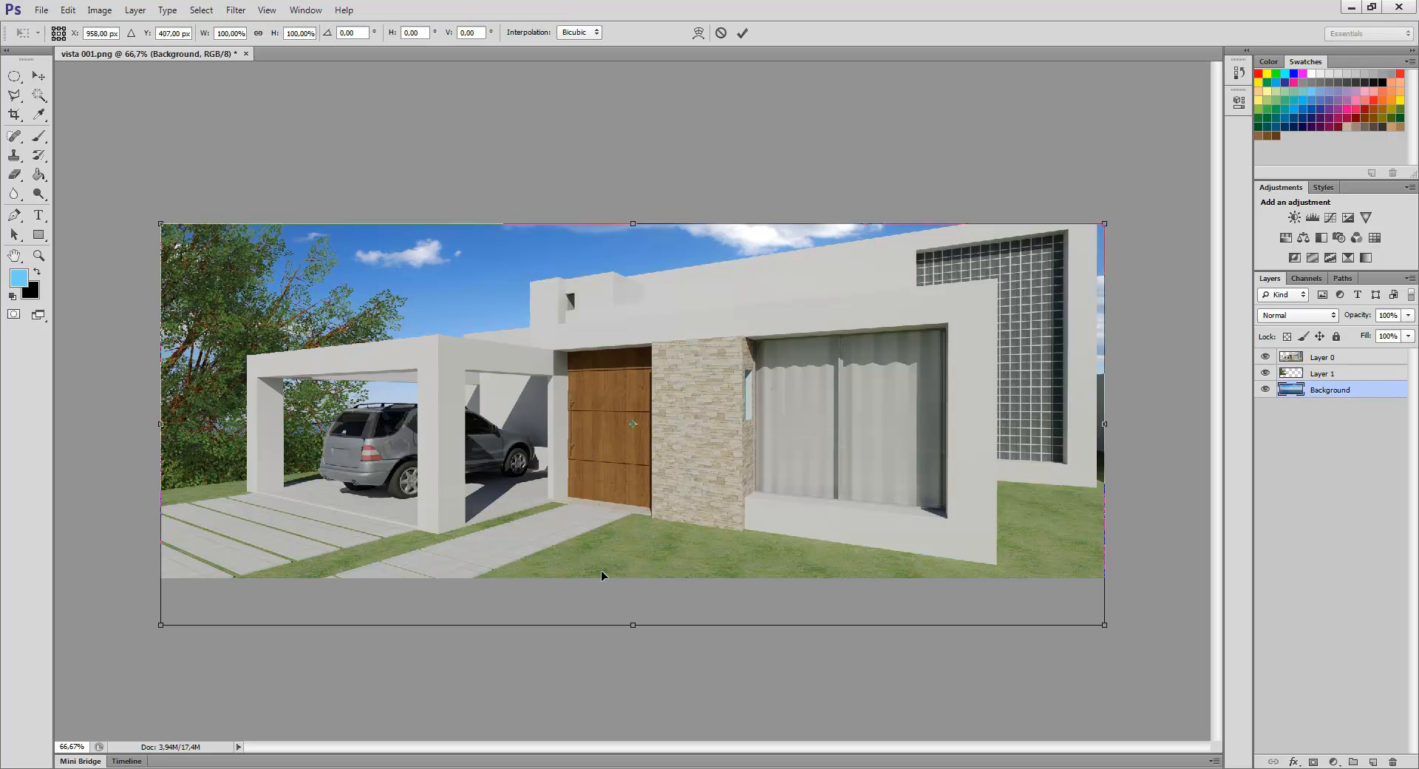
drag(635, 626, 635, 648)
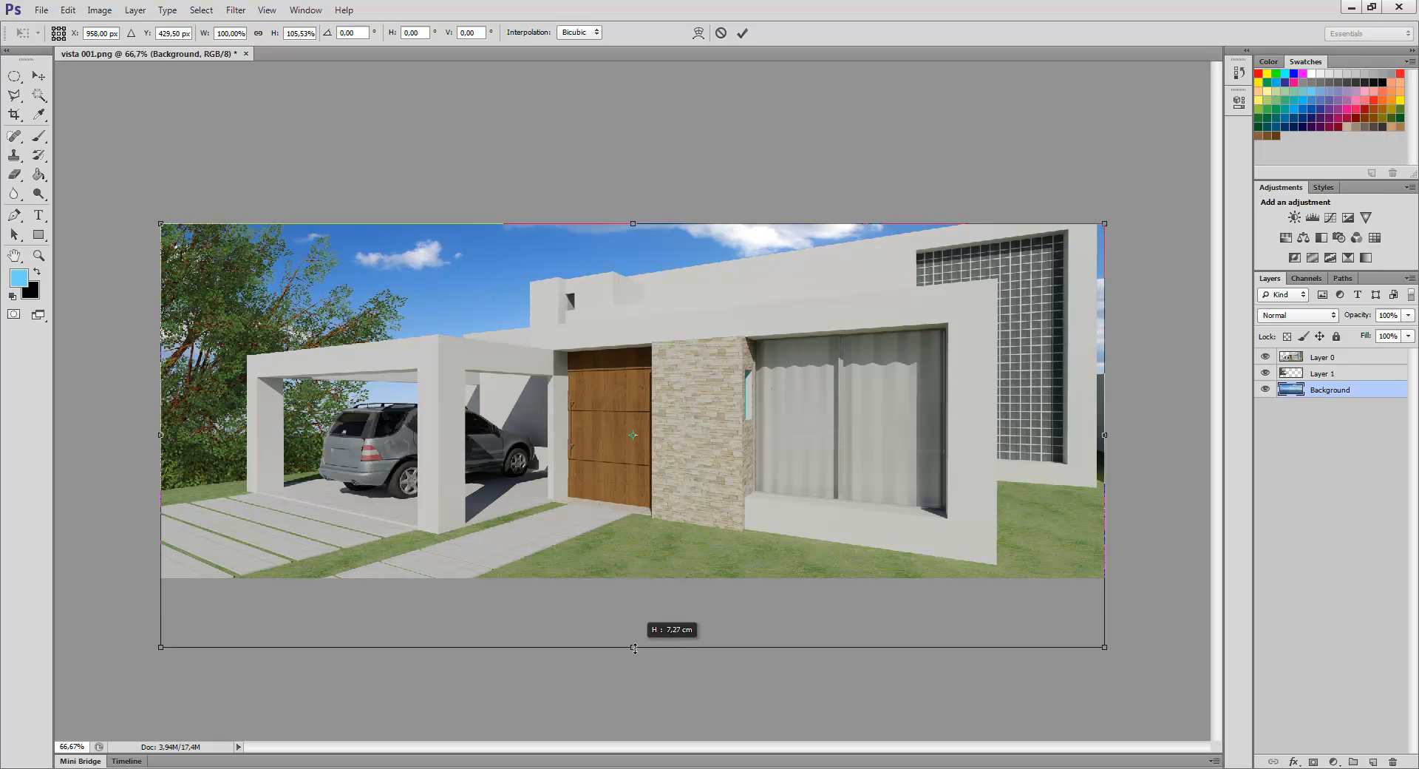
key(Return)
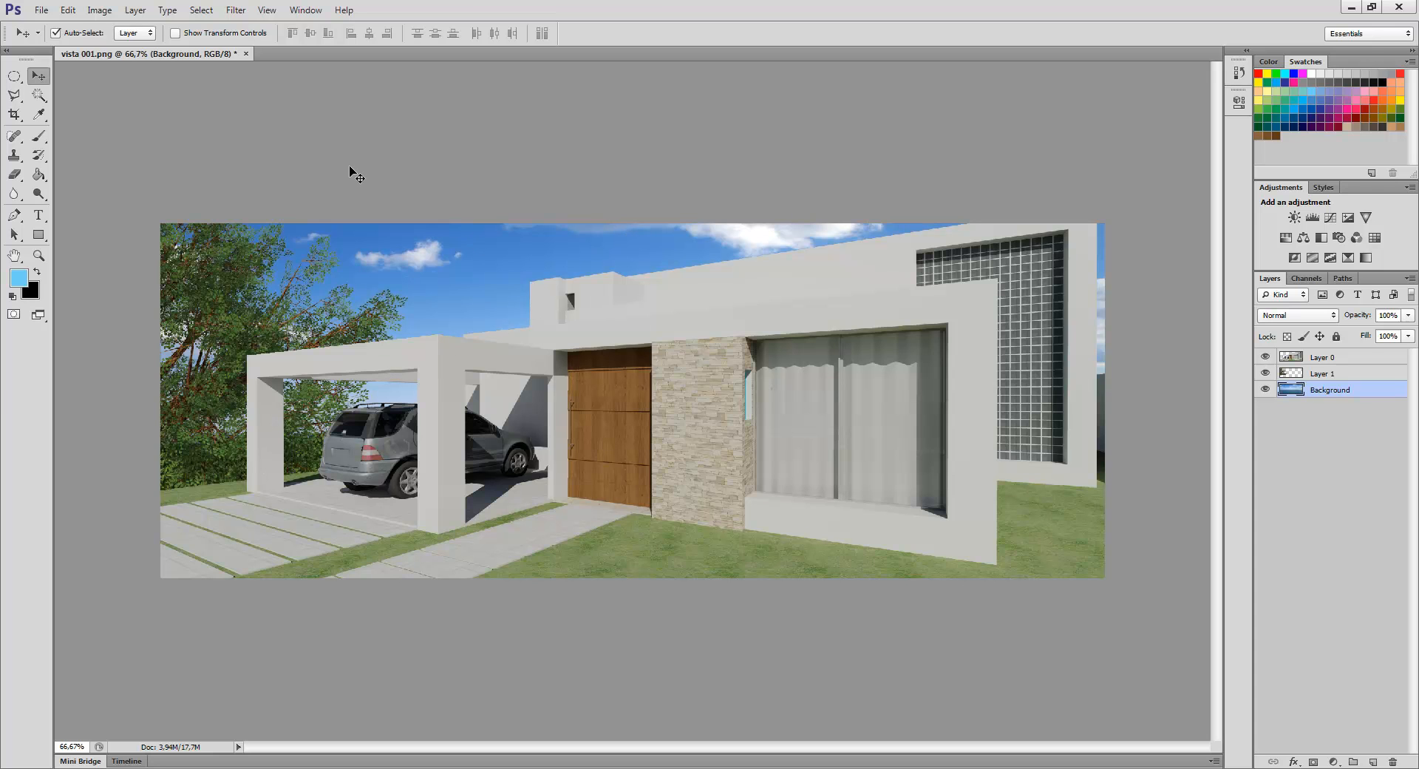
- Open palm.png from the materiais e png folder
click(41, 10)
click(52, 41)
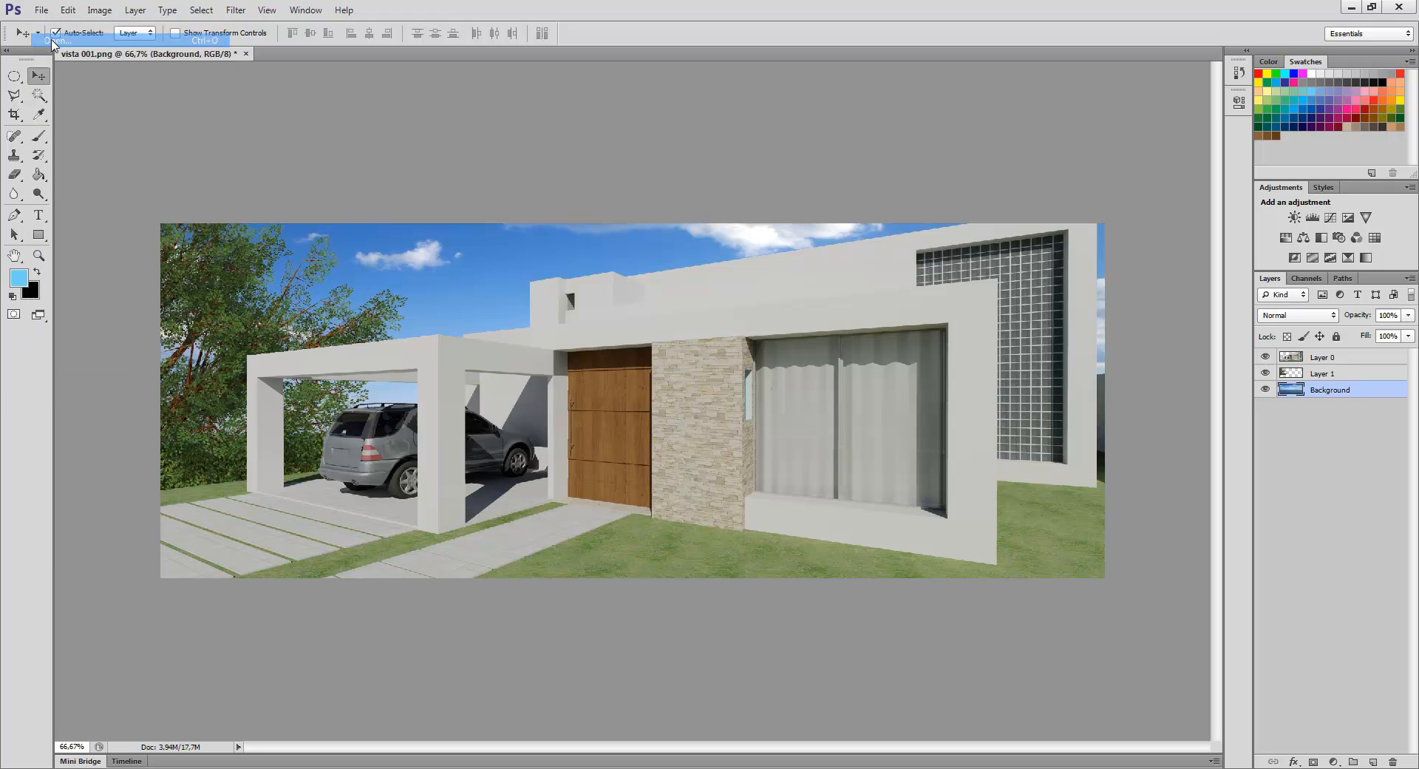
click(782, 347)
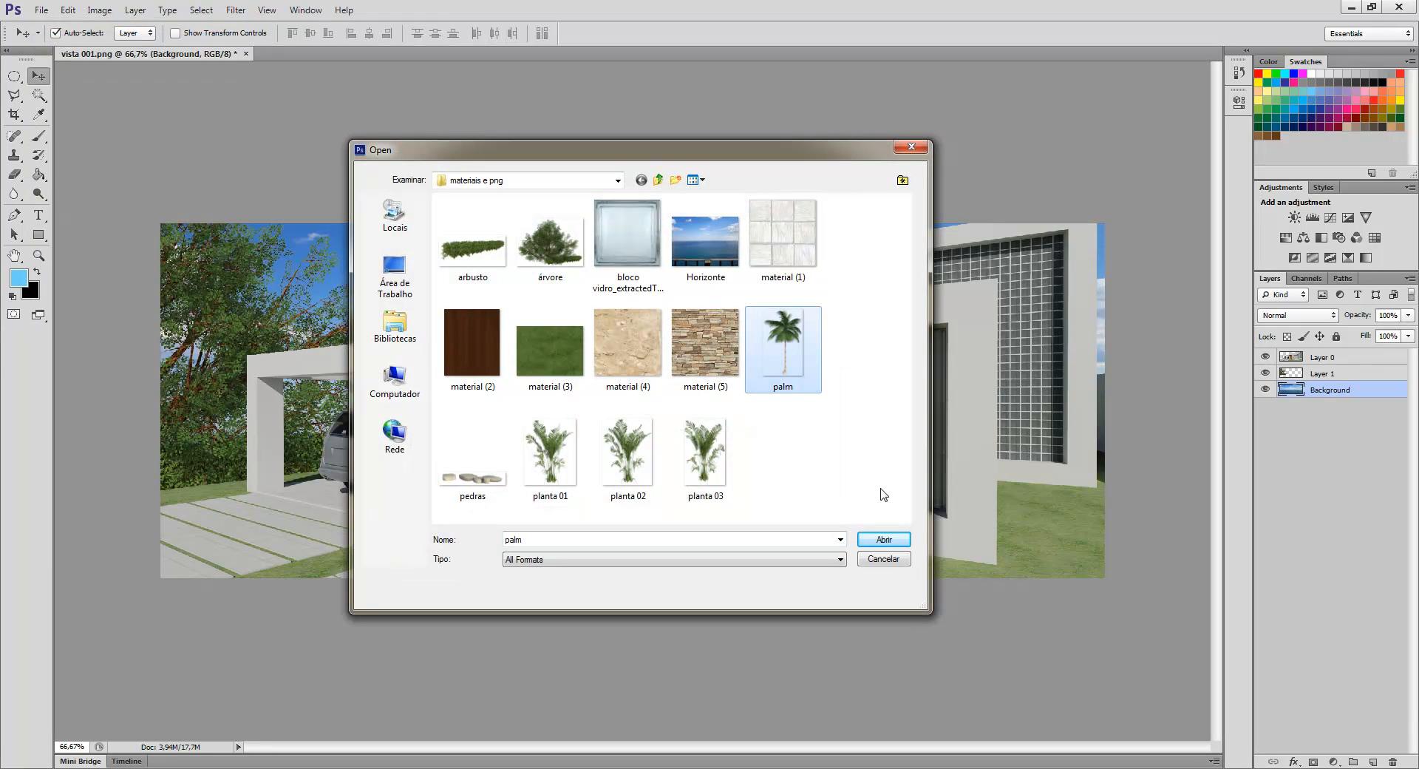
click(896, 538)
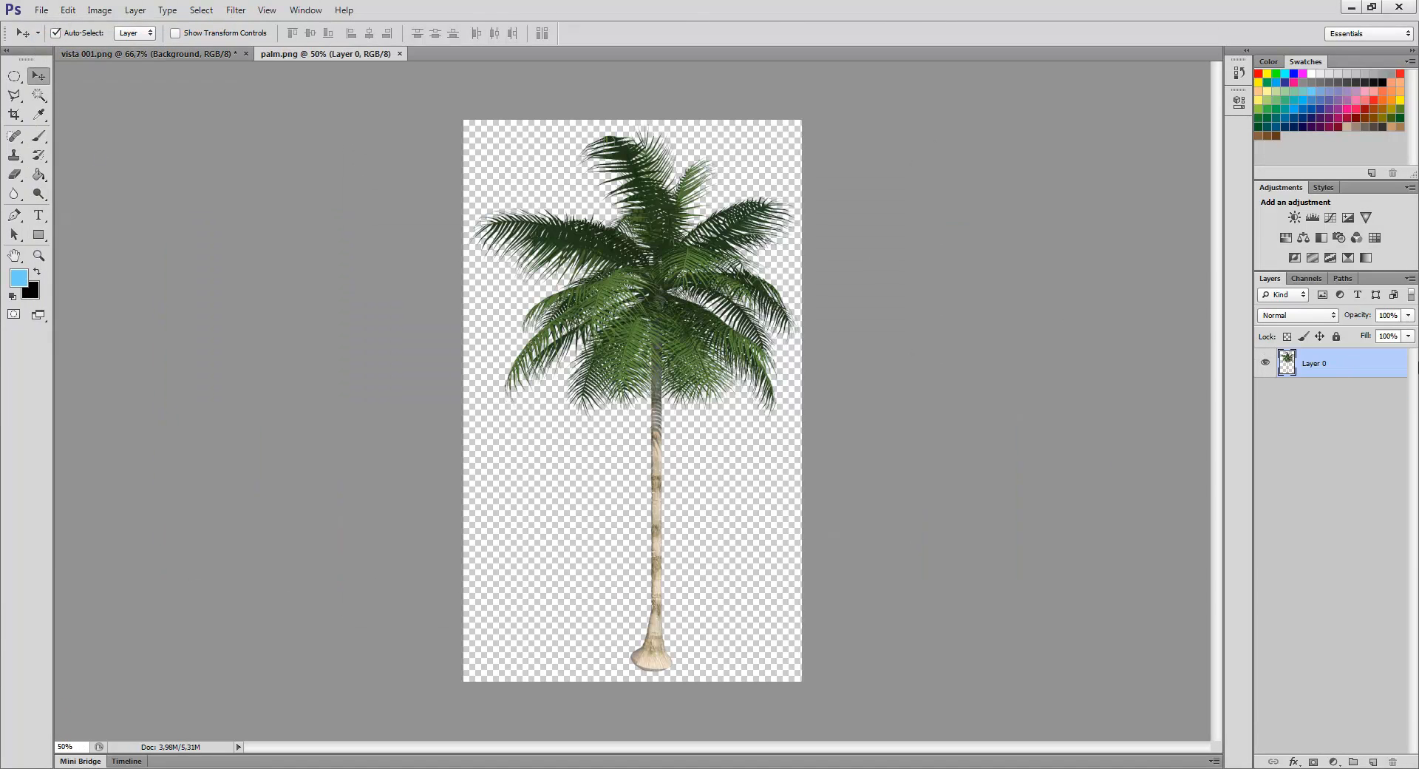
- Duplicate the palm's Layer 0 into vista 001.png and close palm.png
right_click(1349, 366)
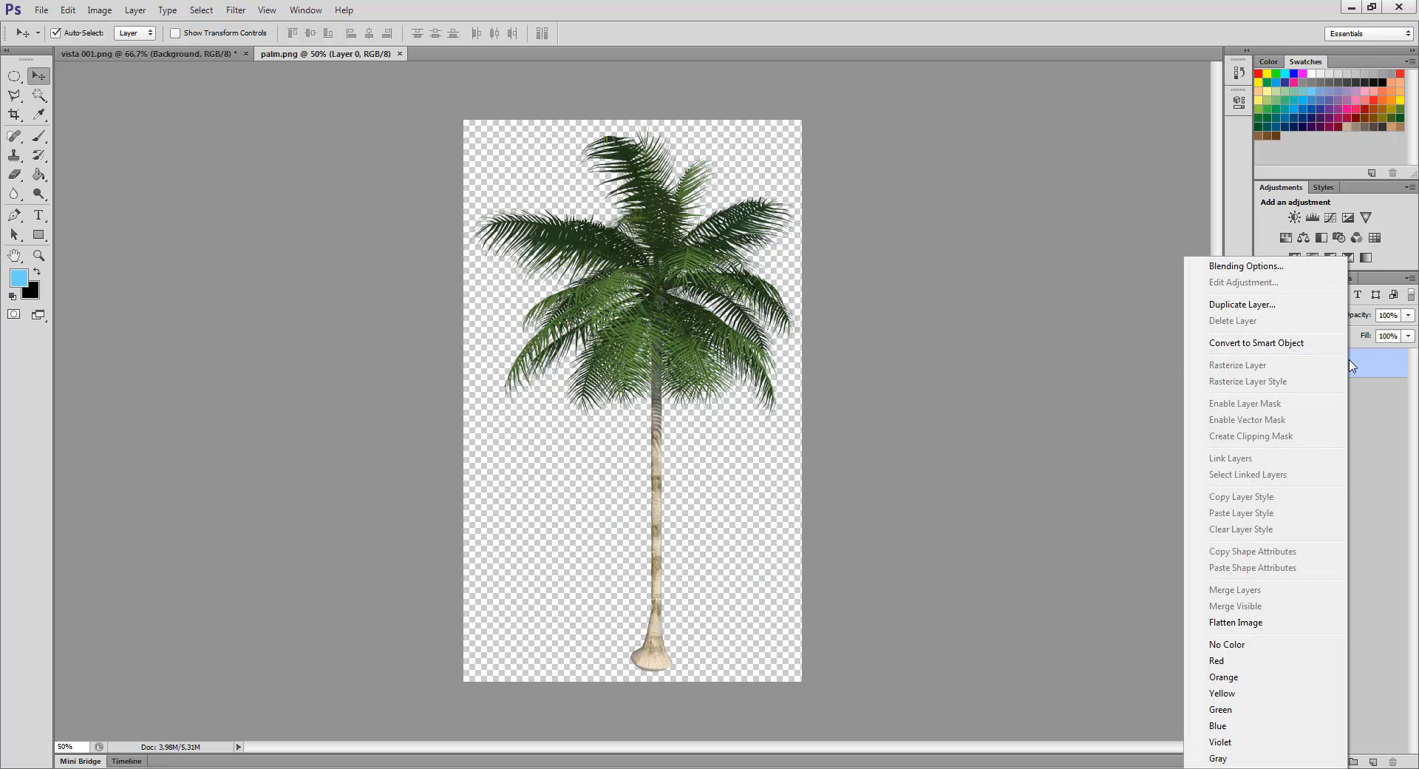
click(1254, 305)
click(784, 297)
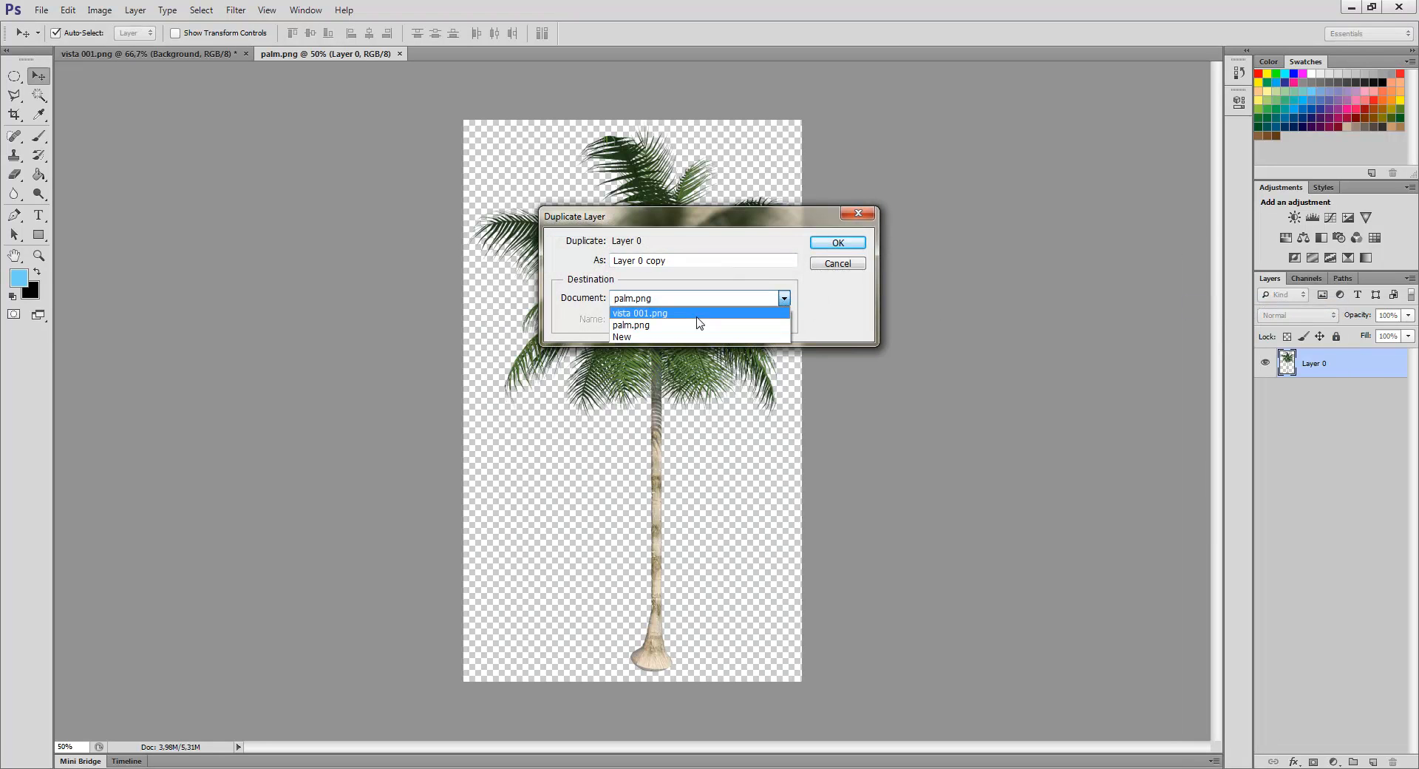
click(684, 314)
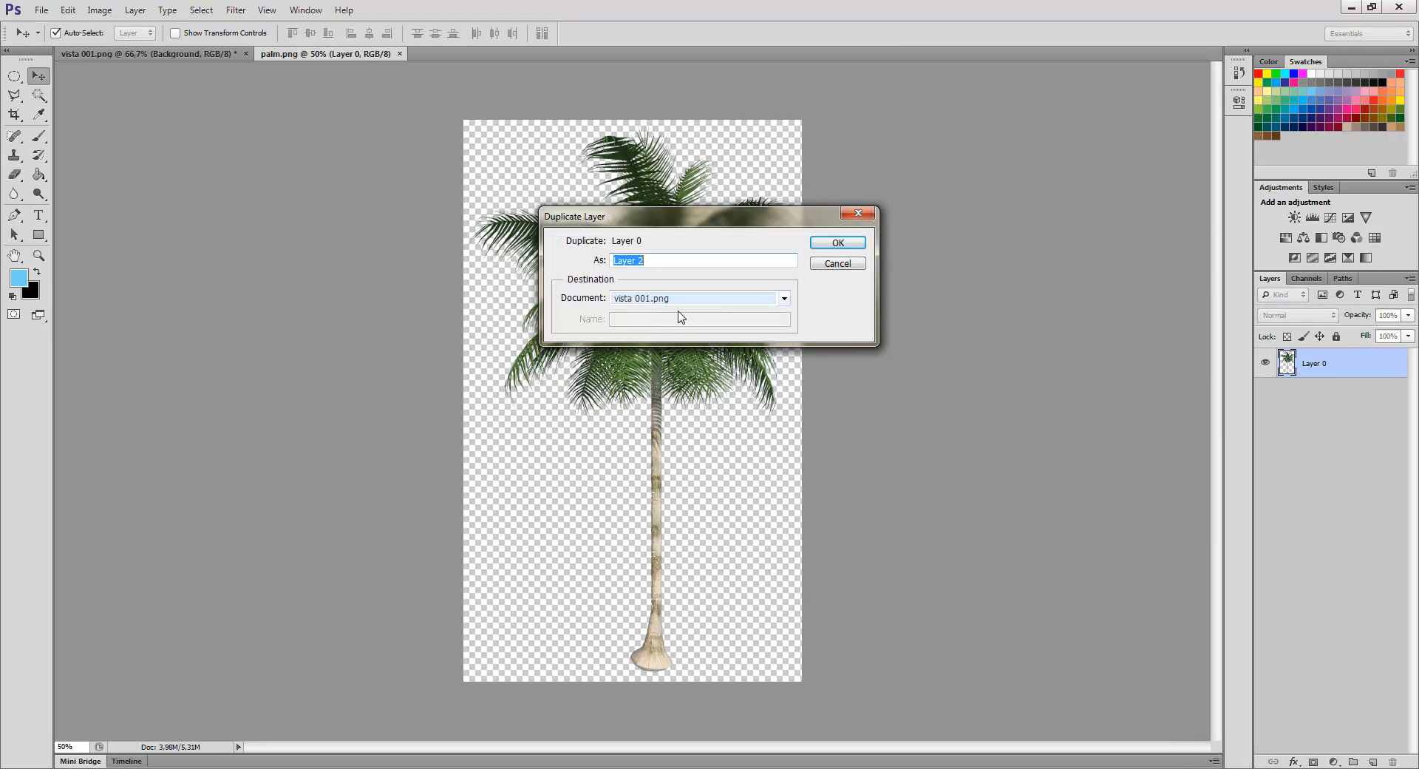
click(825, 246)
click(380, 54)
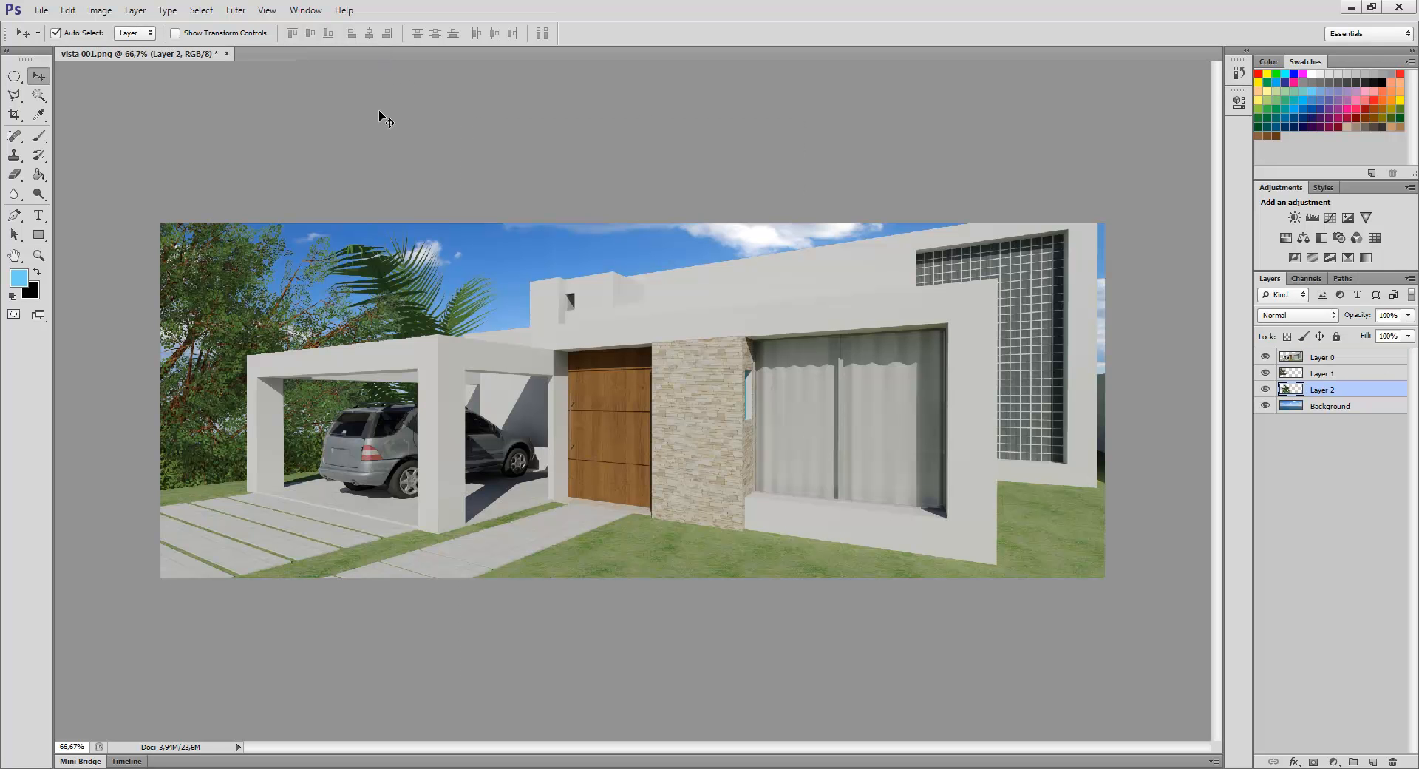
- Move the palm layer behind the roof above the front door and scale it to about 43%
drag(435, 320, 656, 132)
key(ctrl+t)
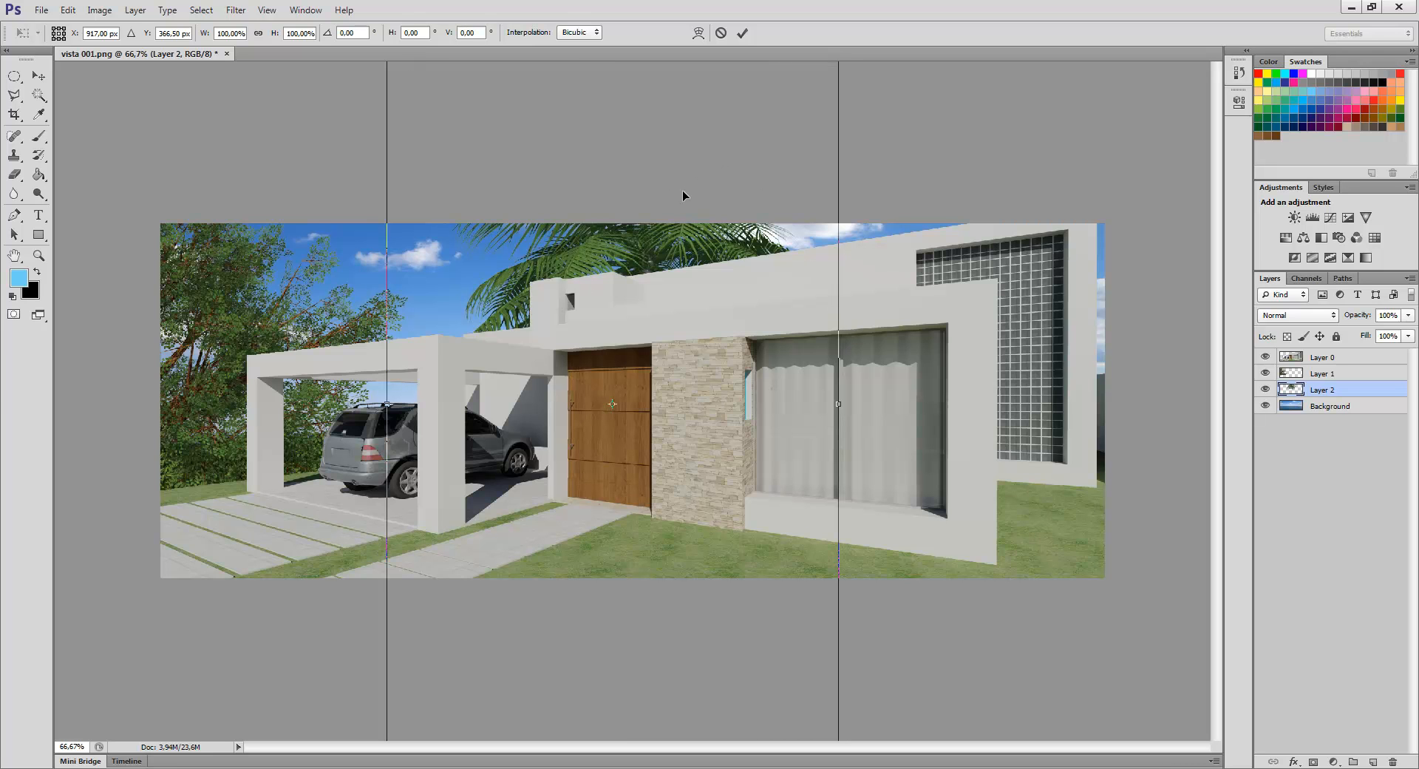
key(ctrl+minus)
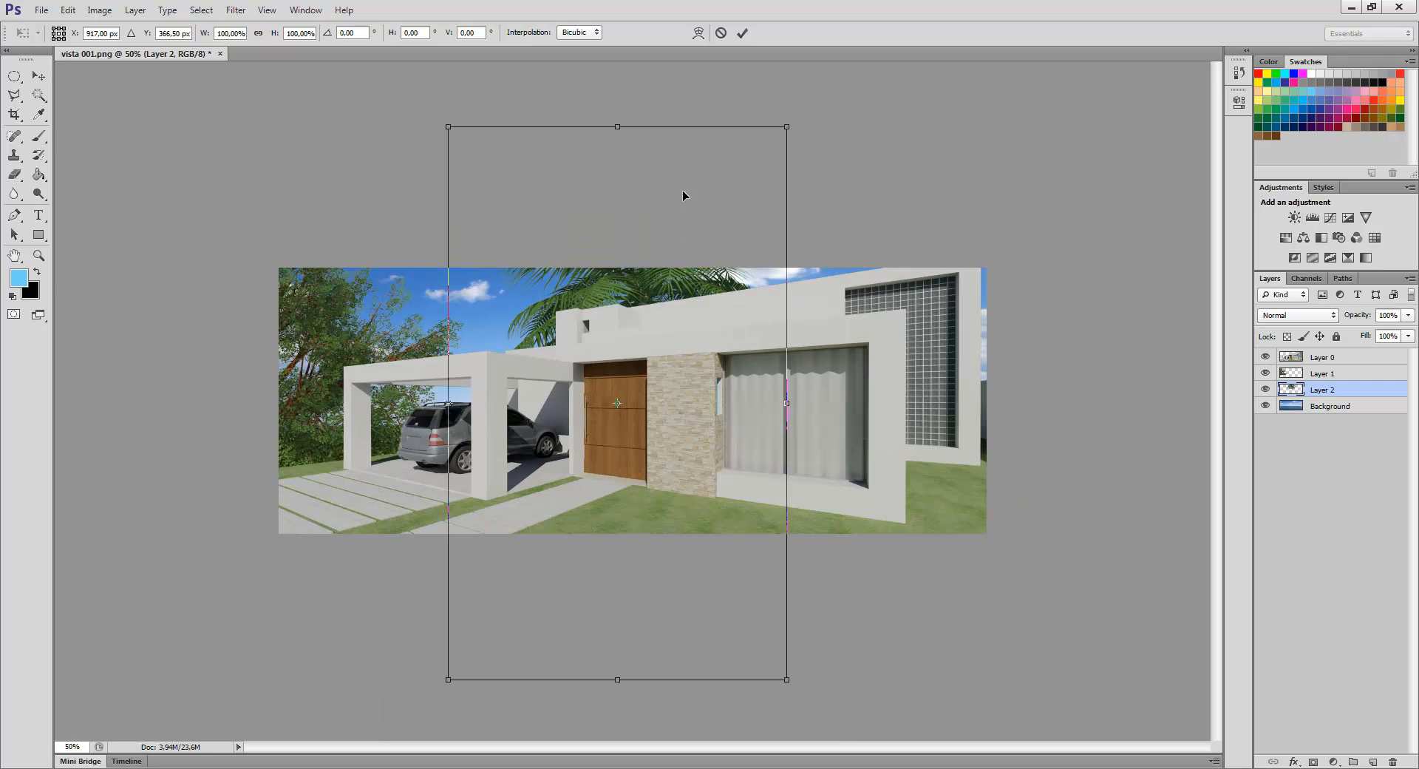
drag(788, 127, 608, 251)
- Compare the palm with the reference image, apply its scaling and adjust its position slightly above the roof
mouse_move(709, 762)
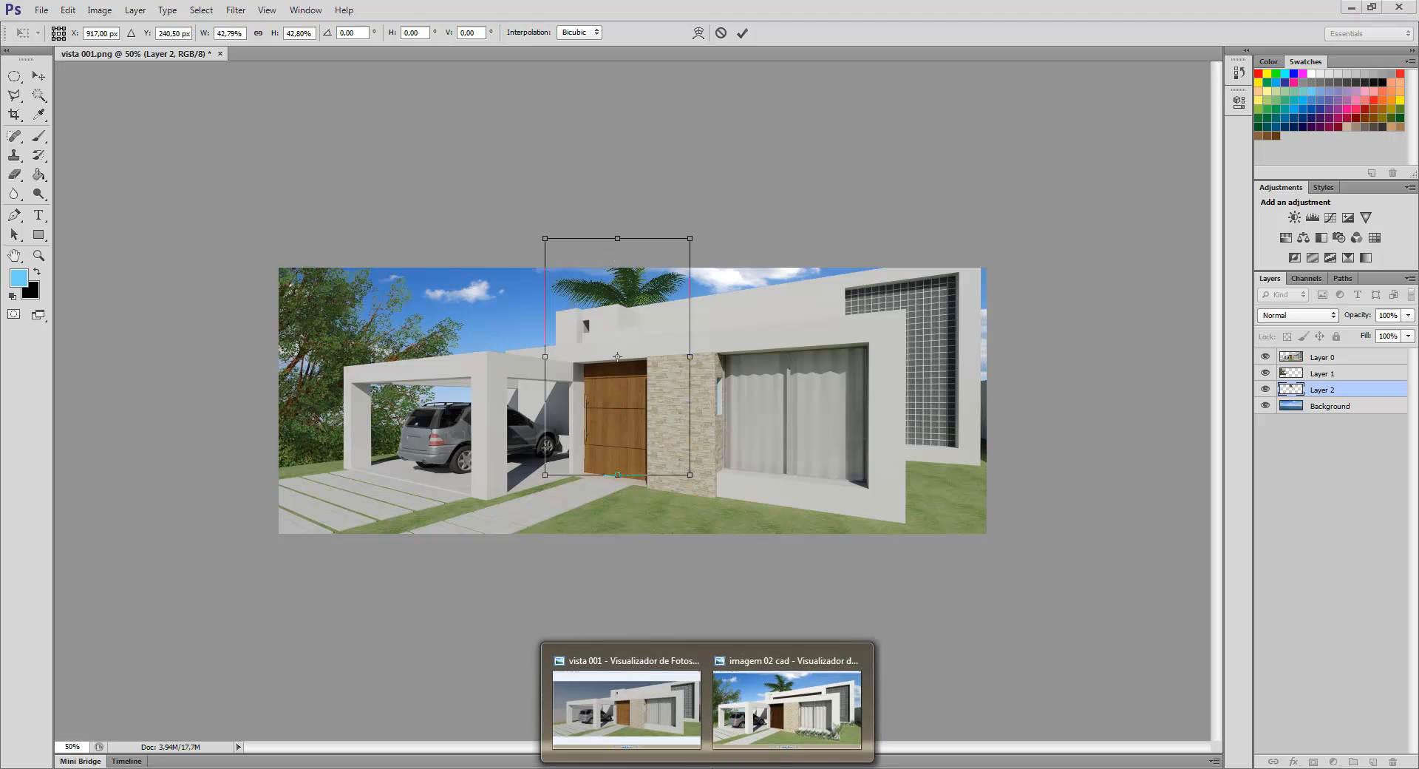
mouse_move(773, 719)
click(787, 709)
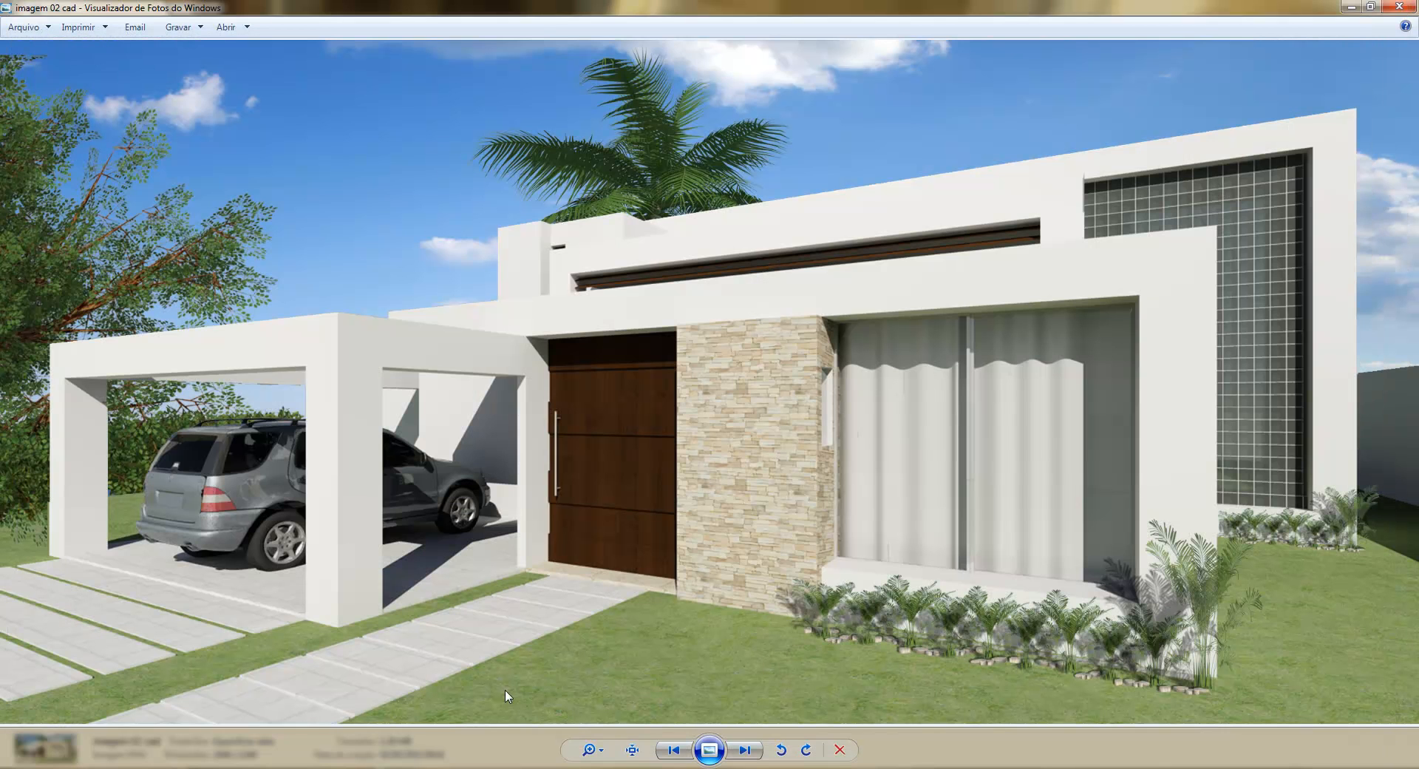
key(alt+Tab)
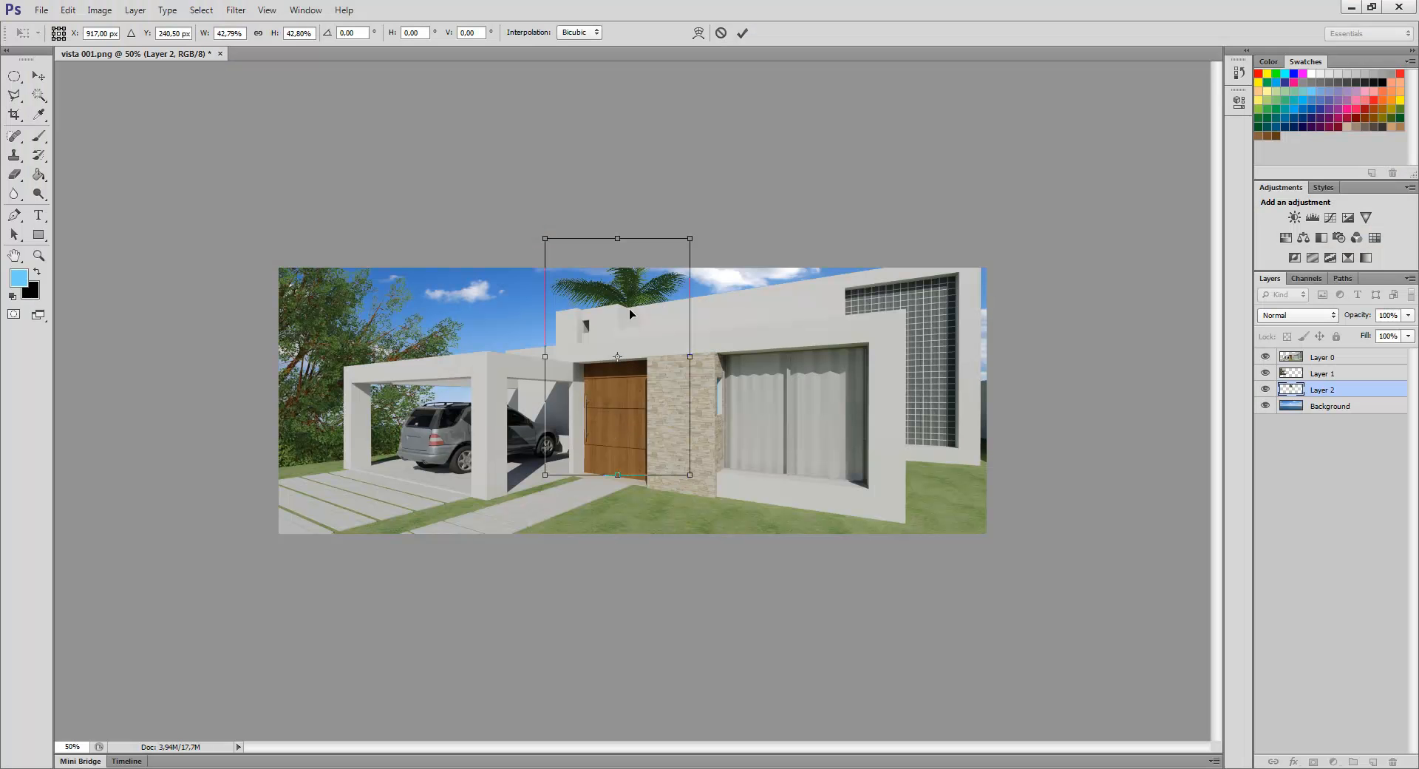
key(ctrl+plus)
key(ctrl+plus)
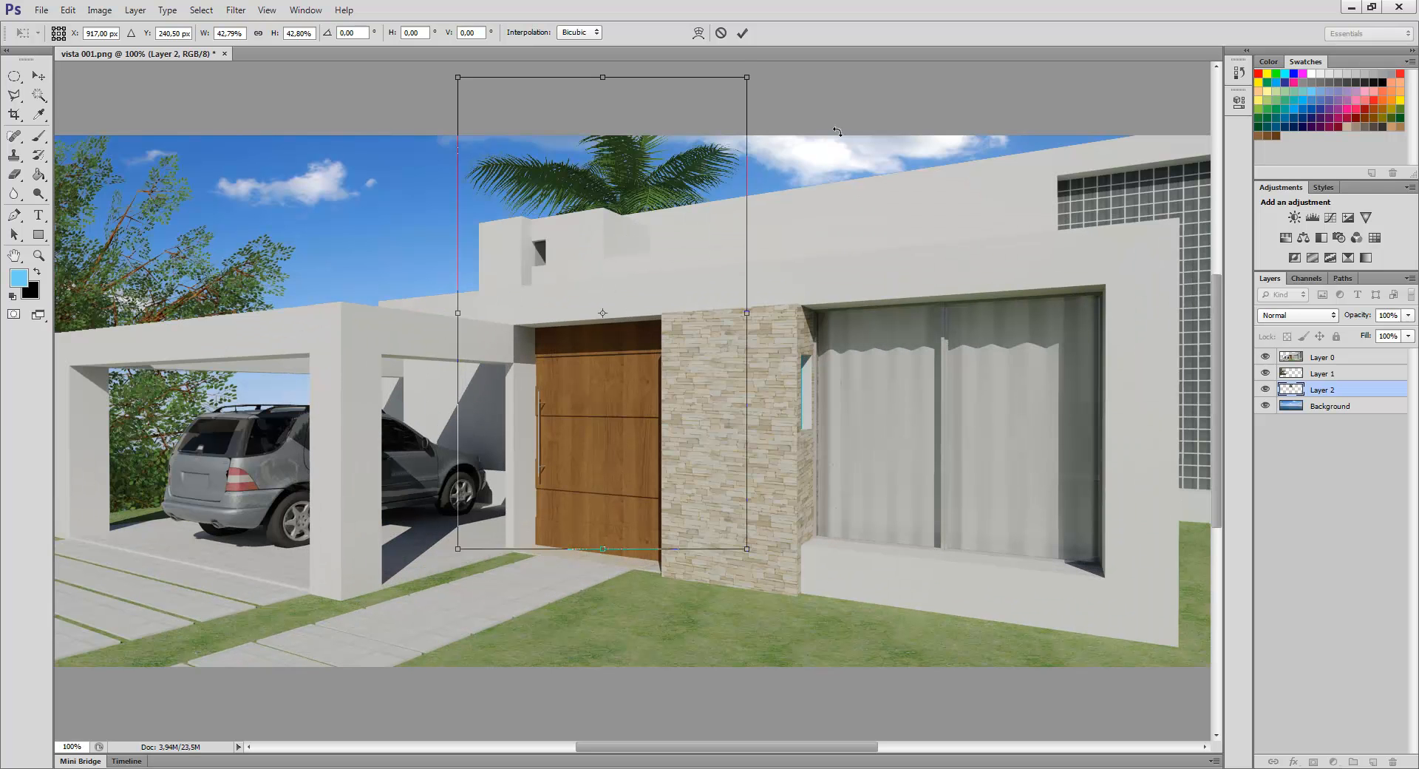
click(742, 34)
drag(632, 183, 647, 177)
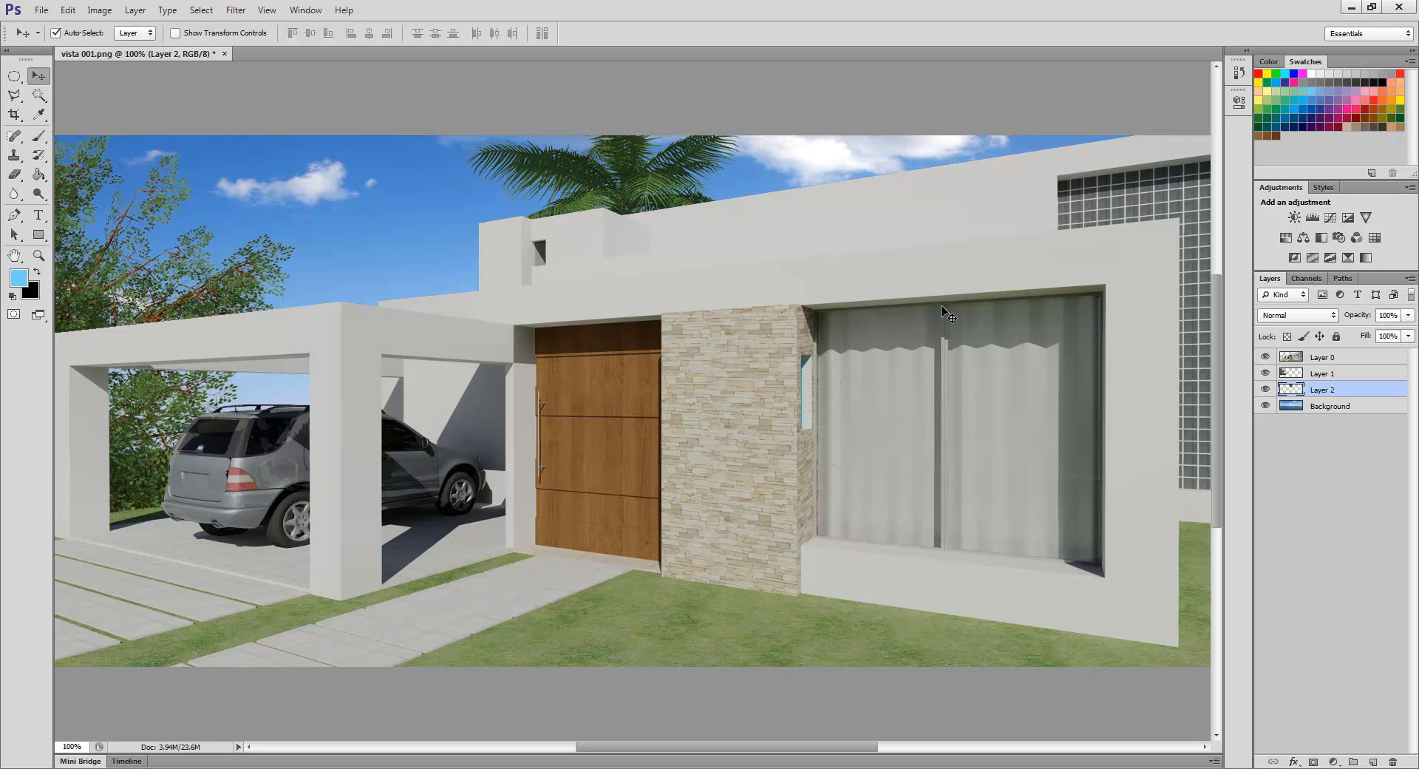
- Check the planting around the window in the reference image and open planta 01.png from the materiais e png folder
drag(683, 746, 737, 745)
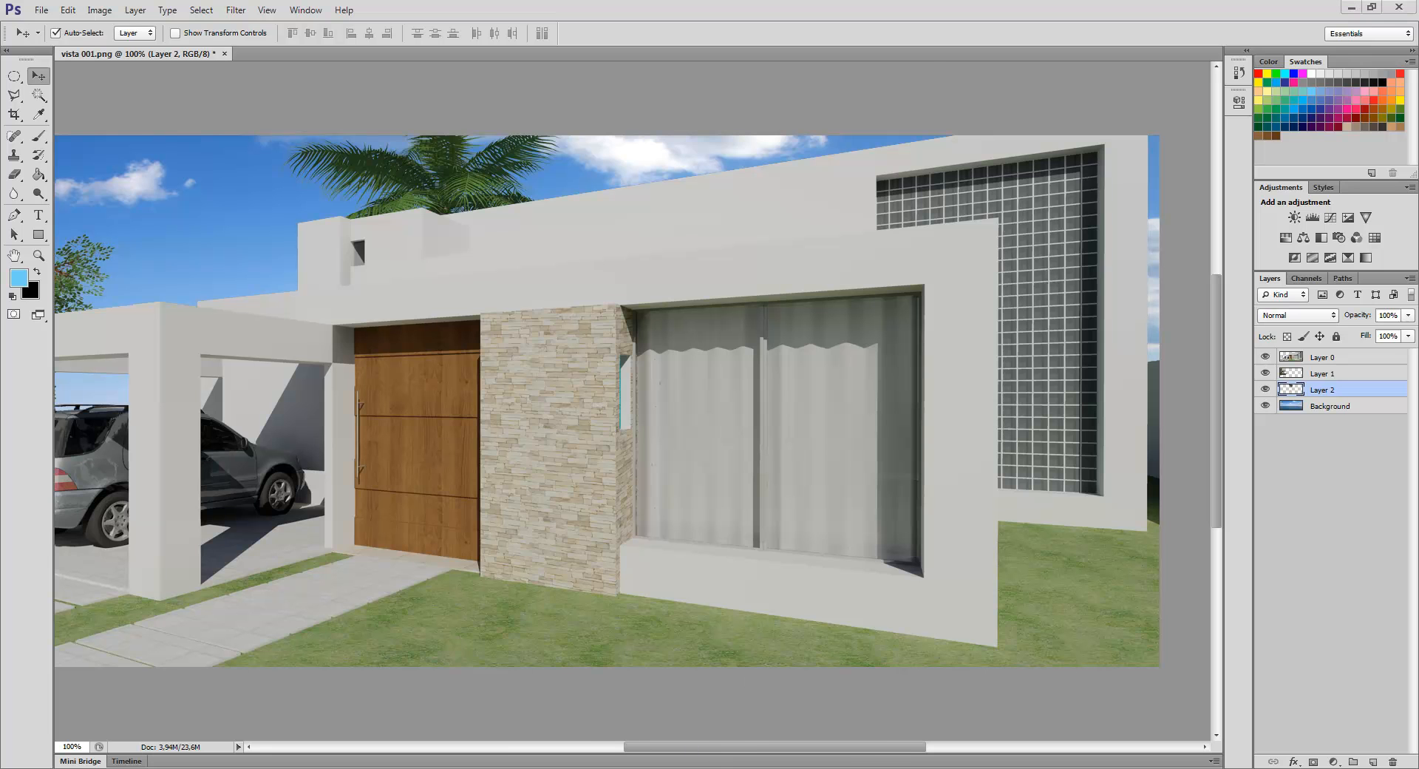
mouse_move(773, 765)
click(816, 734)
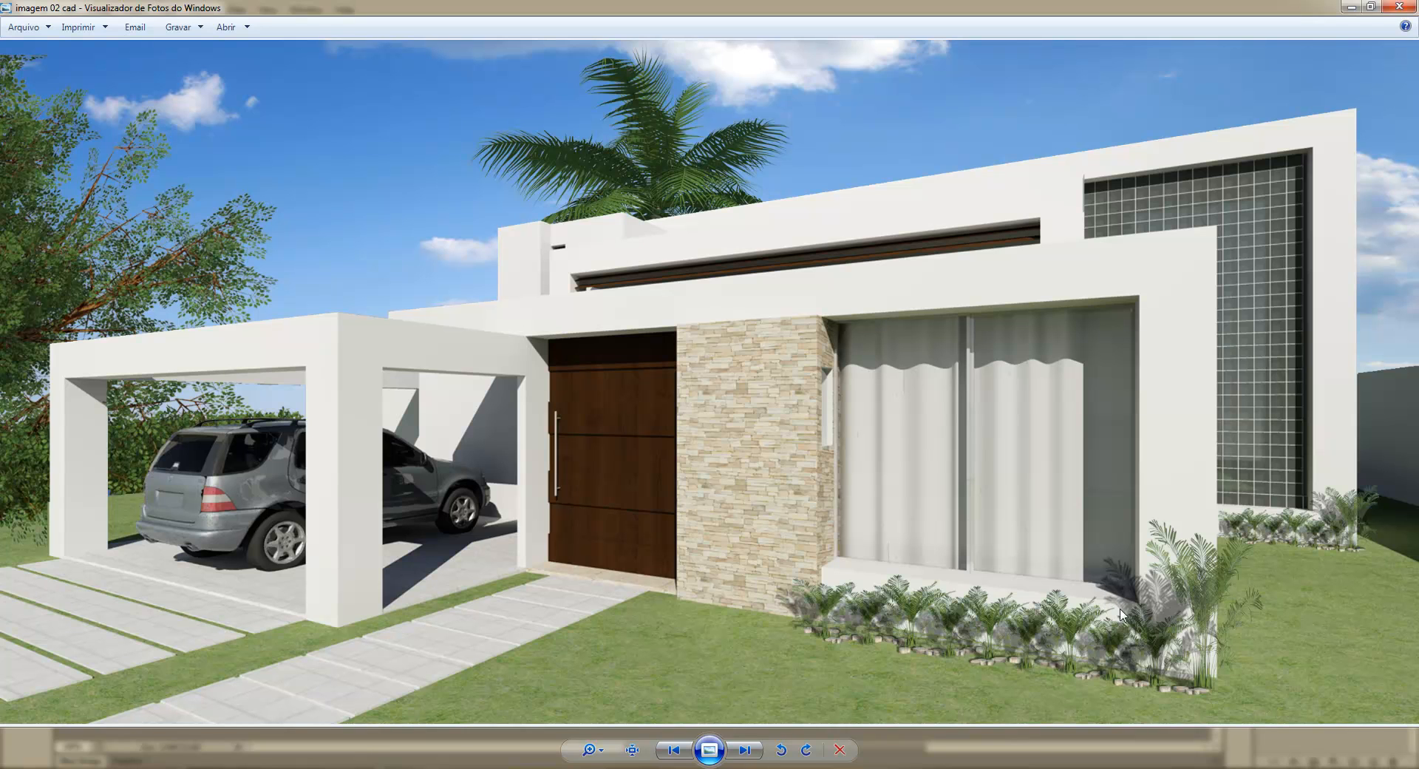
click(1352, 7)
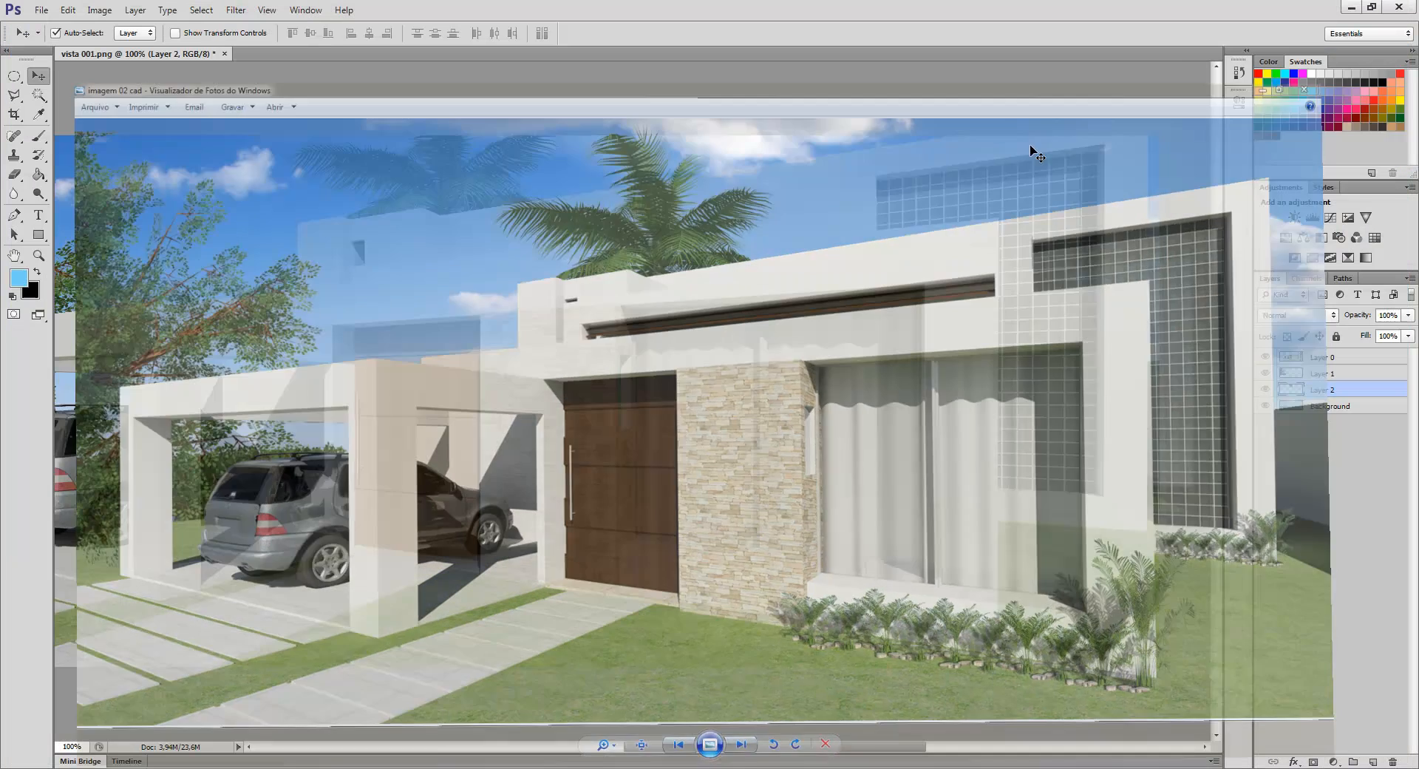
click(42, 10)
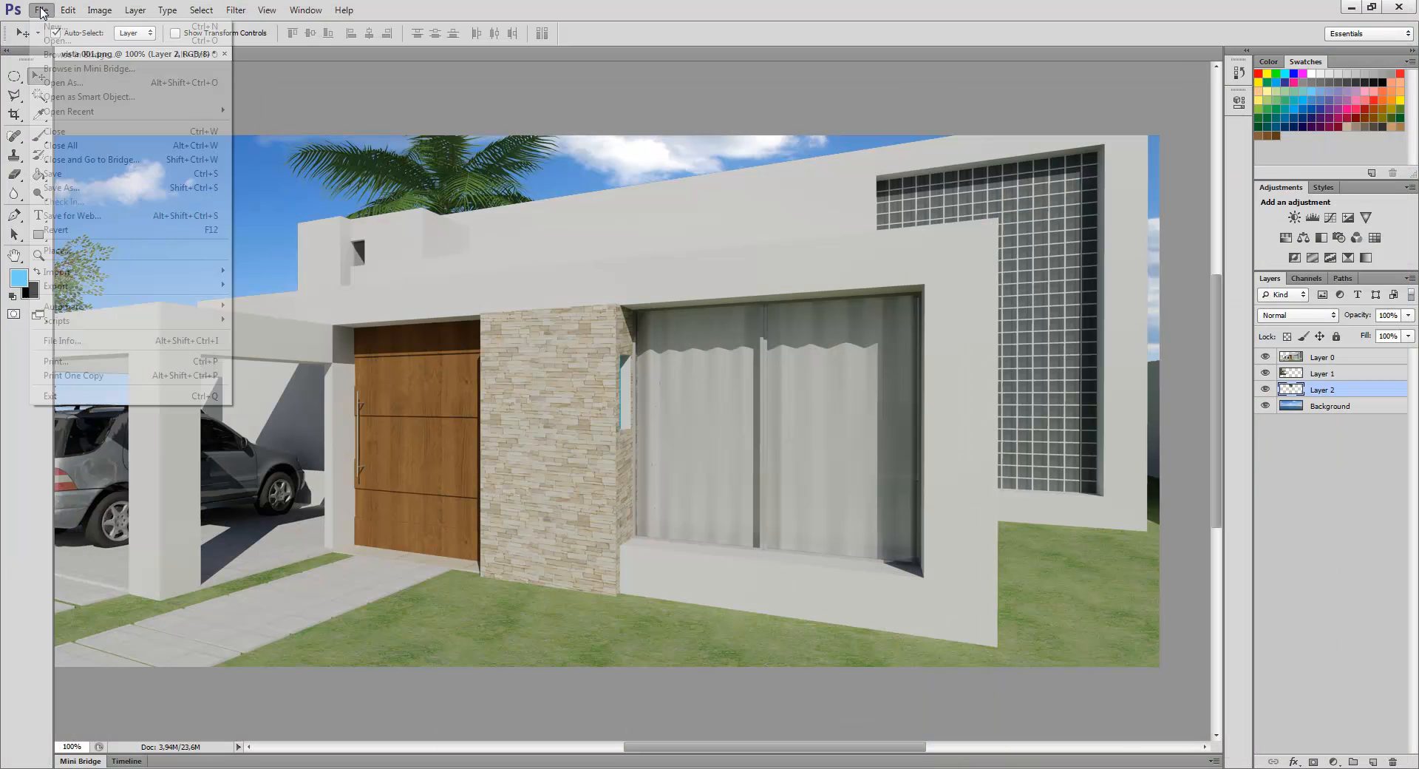
click(59, 41)
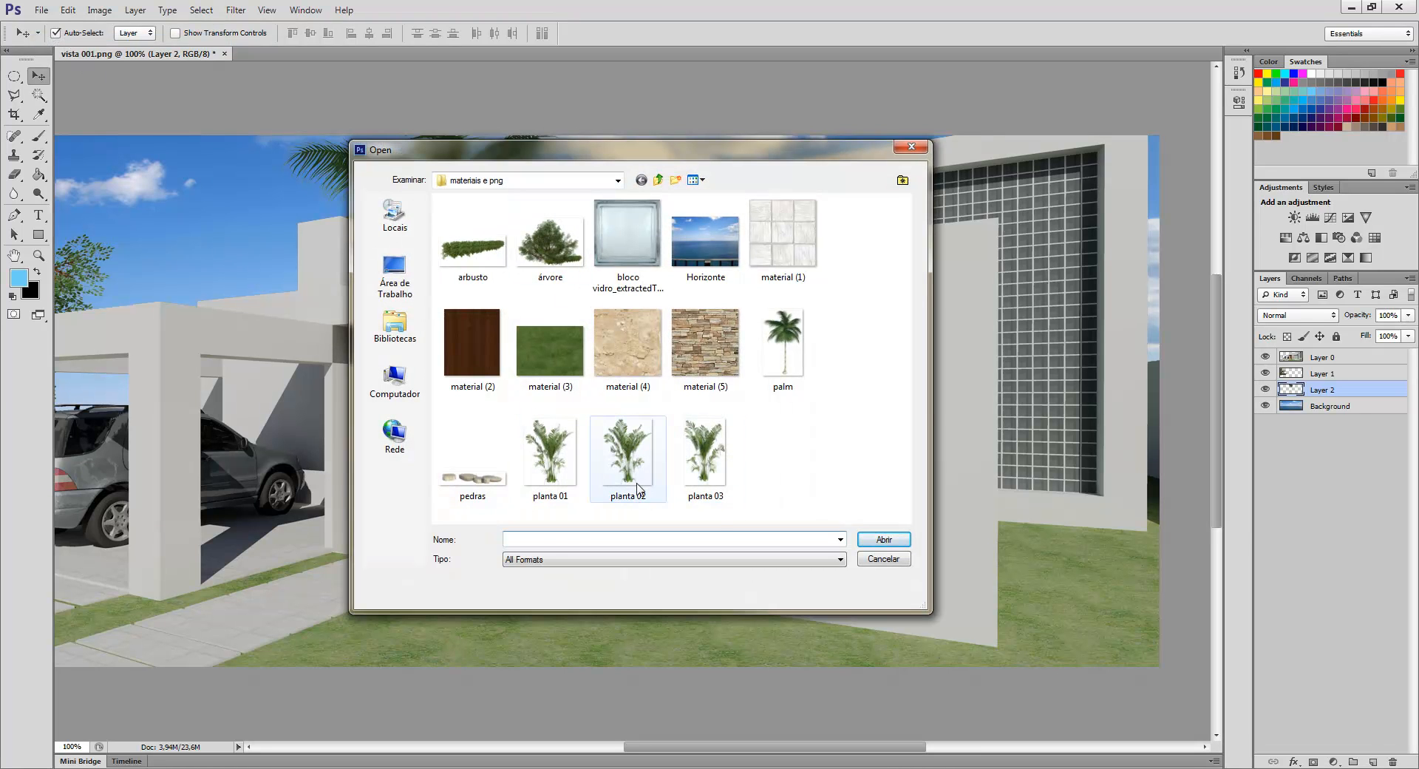
click(550, 455)
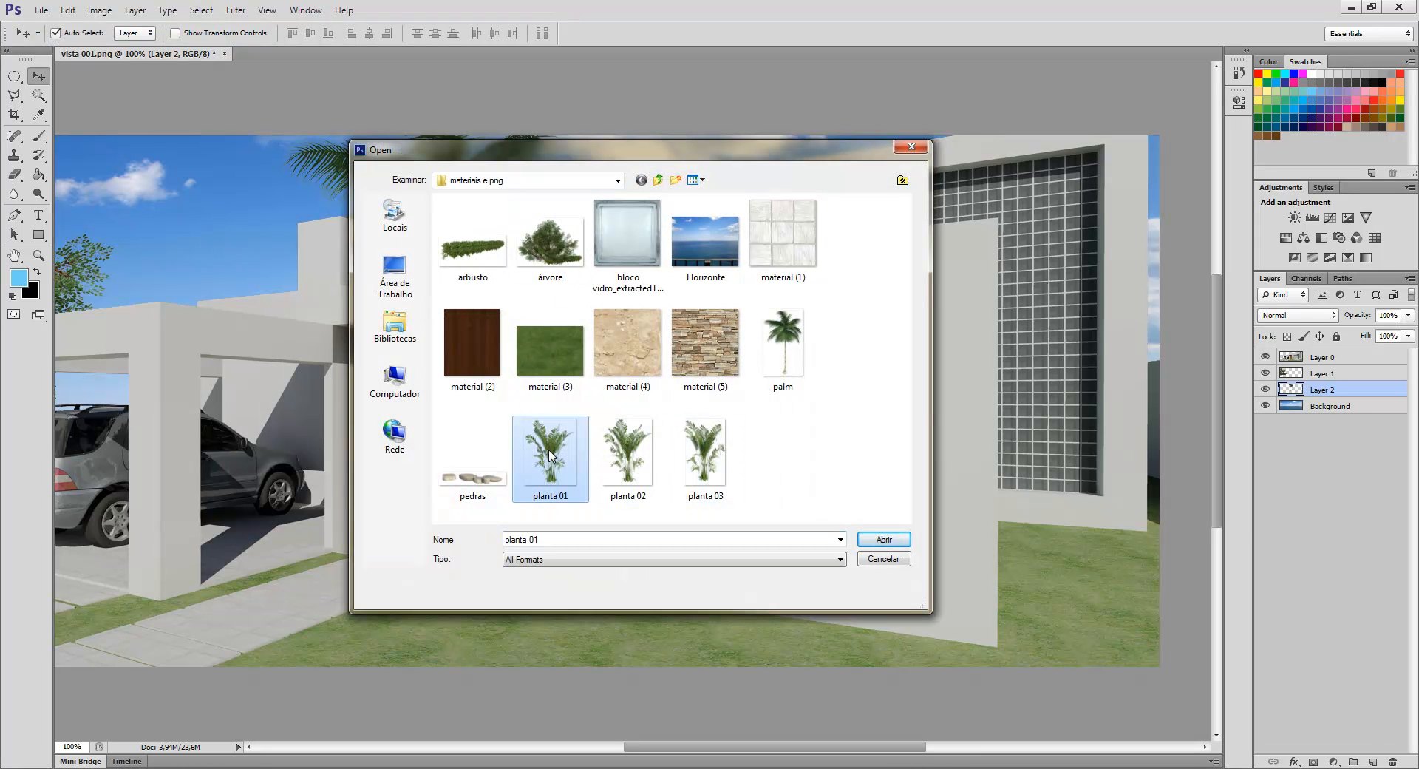
click(883, 539)
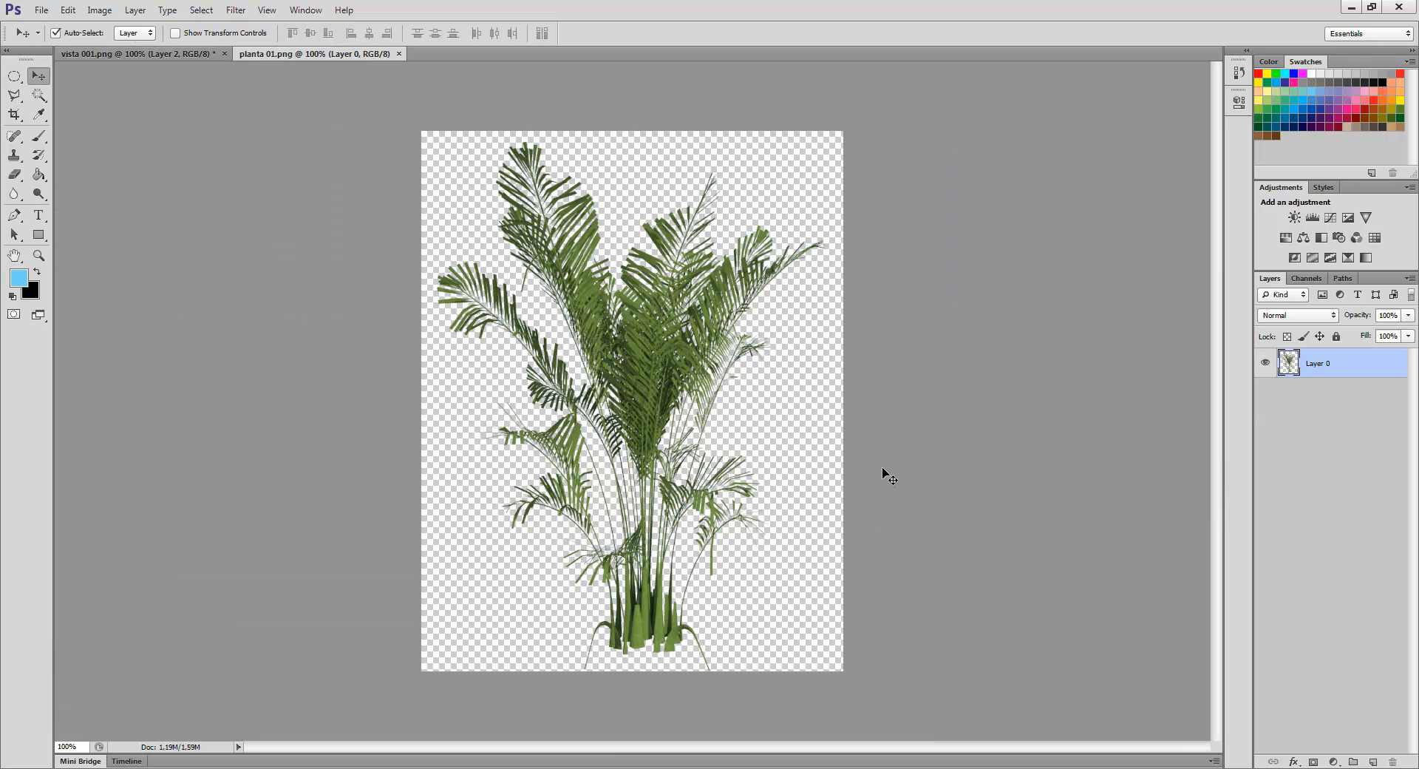
- Duplicate Layer 0 of planta 01.png into vista 001.png and close planta 01.png
right_click(1331, 377)
click(1256, 309)
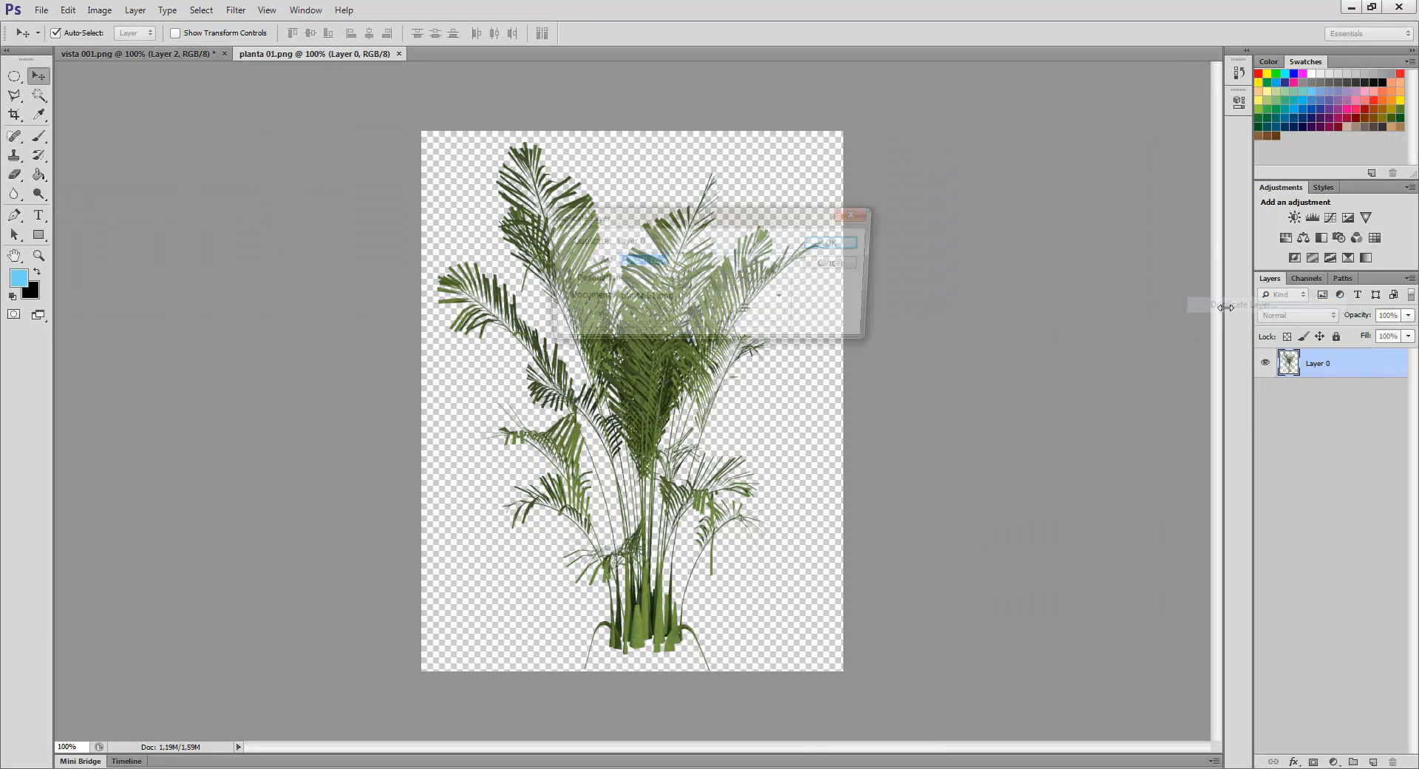
click(773, 299)
click(735, 311)
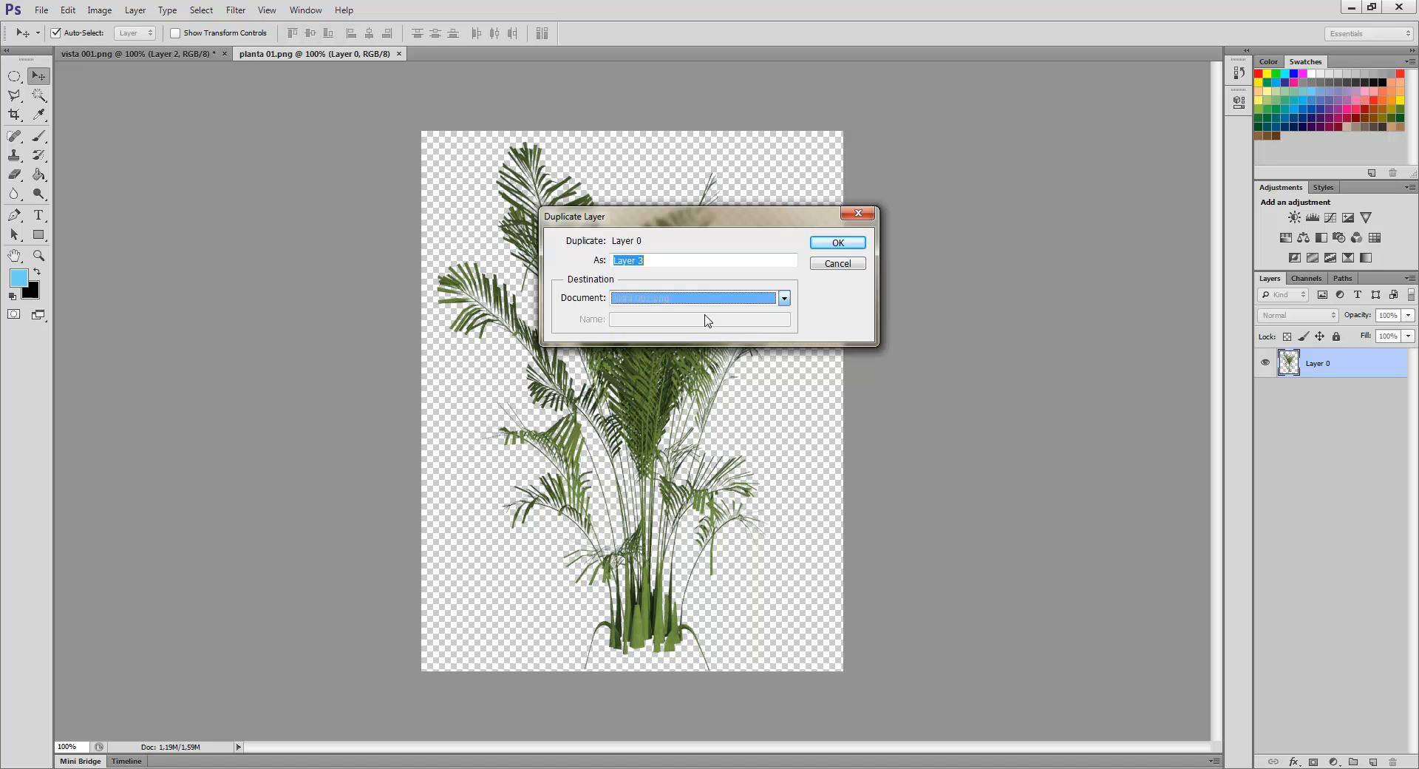
click(838, 242)
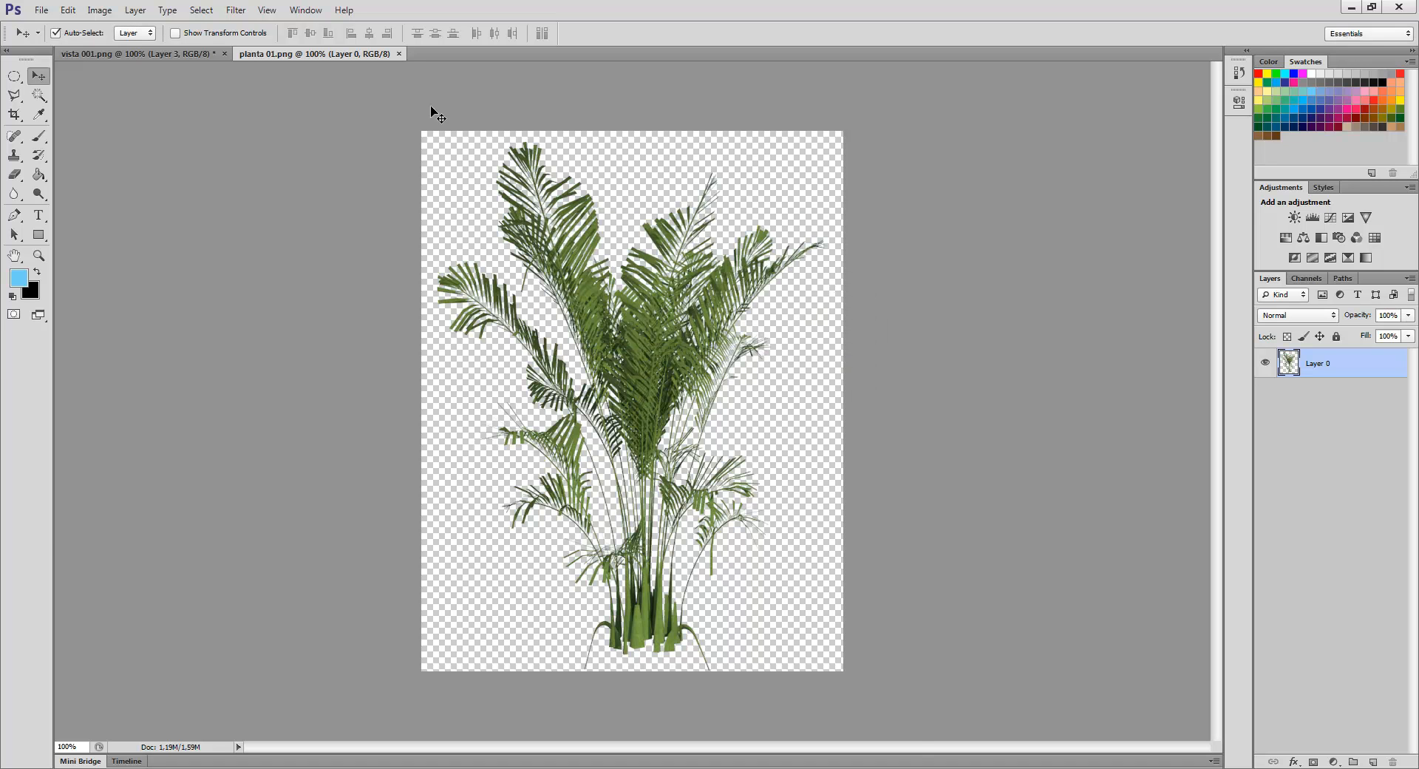
click(399, 54)
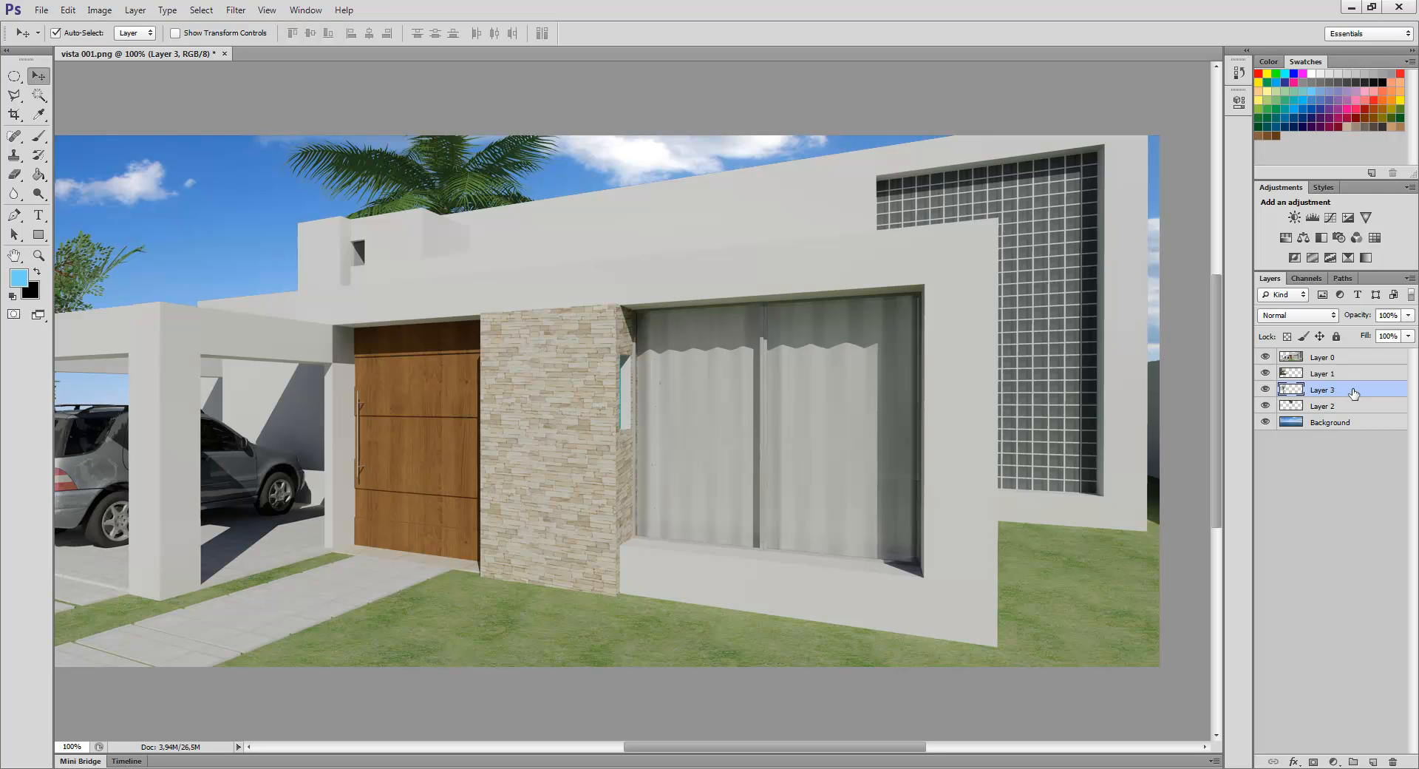
- Bring the new plant layer to the front of the layer stack and move the plant over to the window wall's outer corner
drag(1354, 393, 1359, 353)
drag(797, 747, 737, 749)
drag(199, 359, 899, 362)
drag(736, 748, 864, 748)
drag(432, 403, 696, 399)
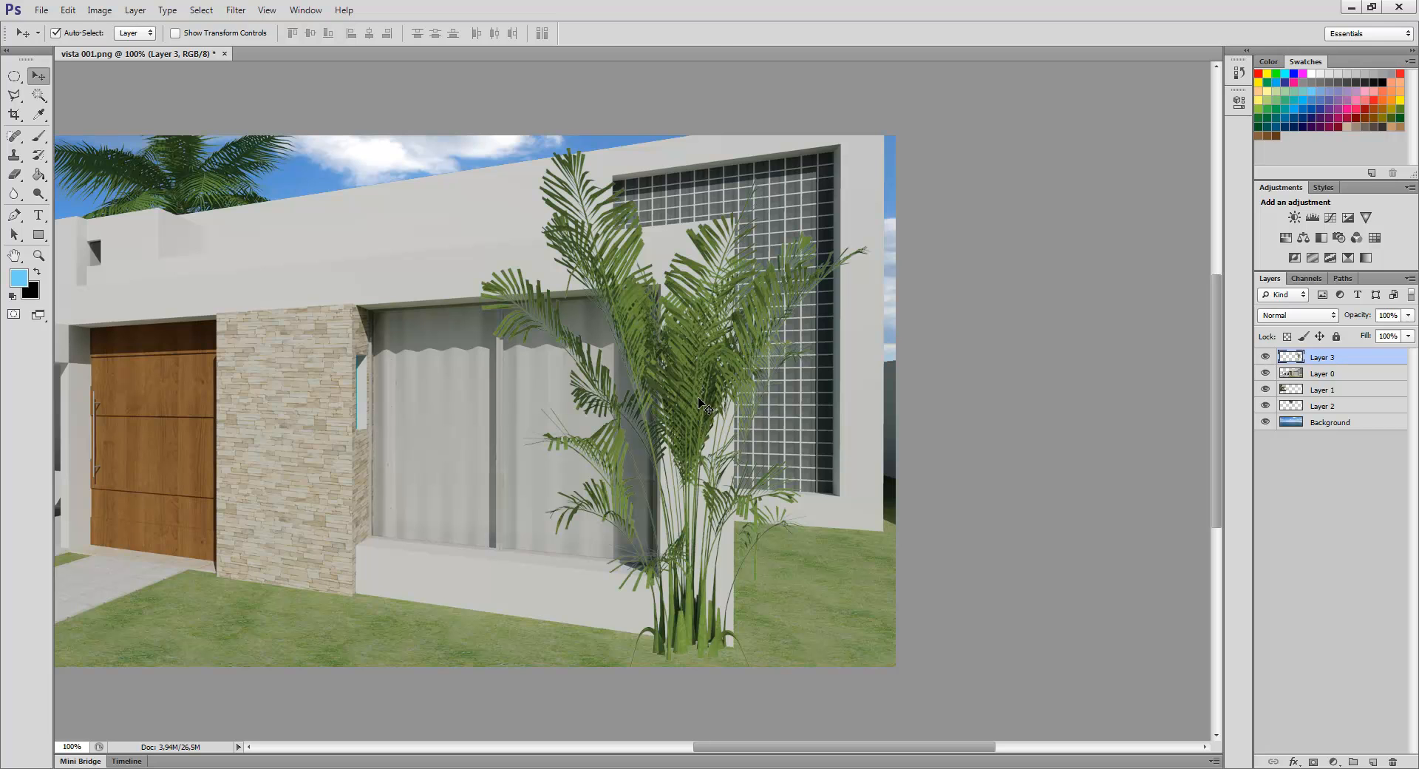
- Scale the plant down to just under 33% and place it at the outer corner of the window's front wall
key(ctrl+t)
drag(872, 148, 608, 504)
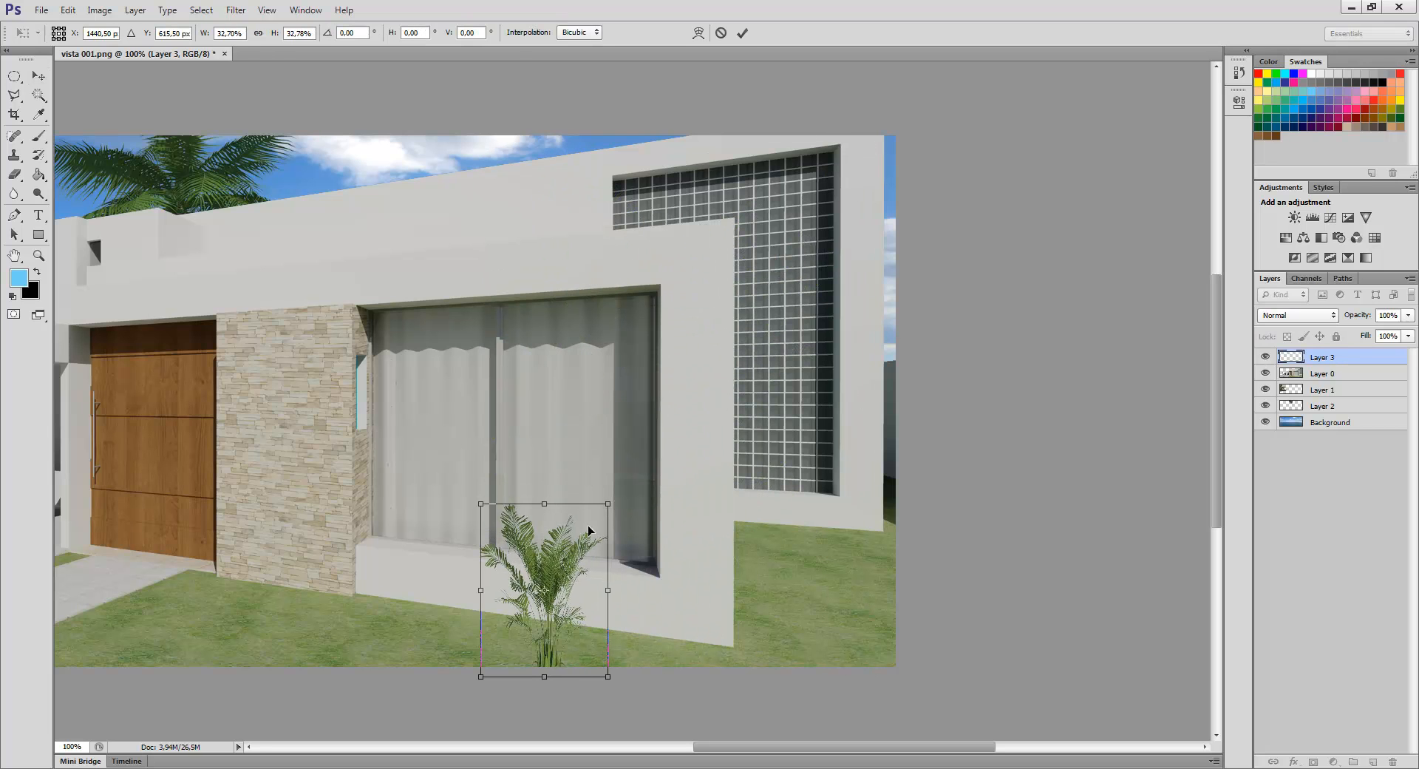
drag(561, 576, 726, 564)
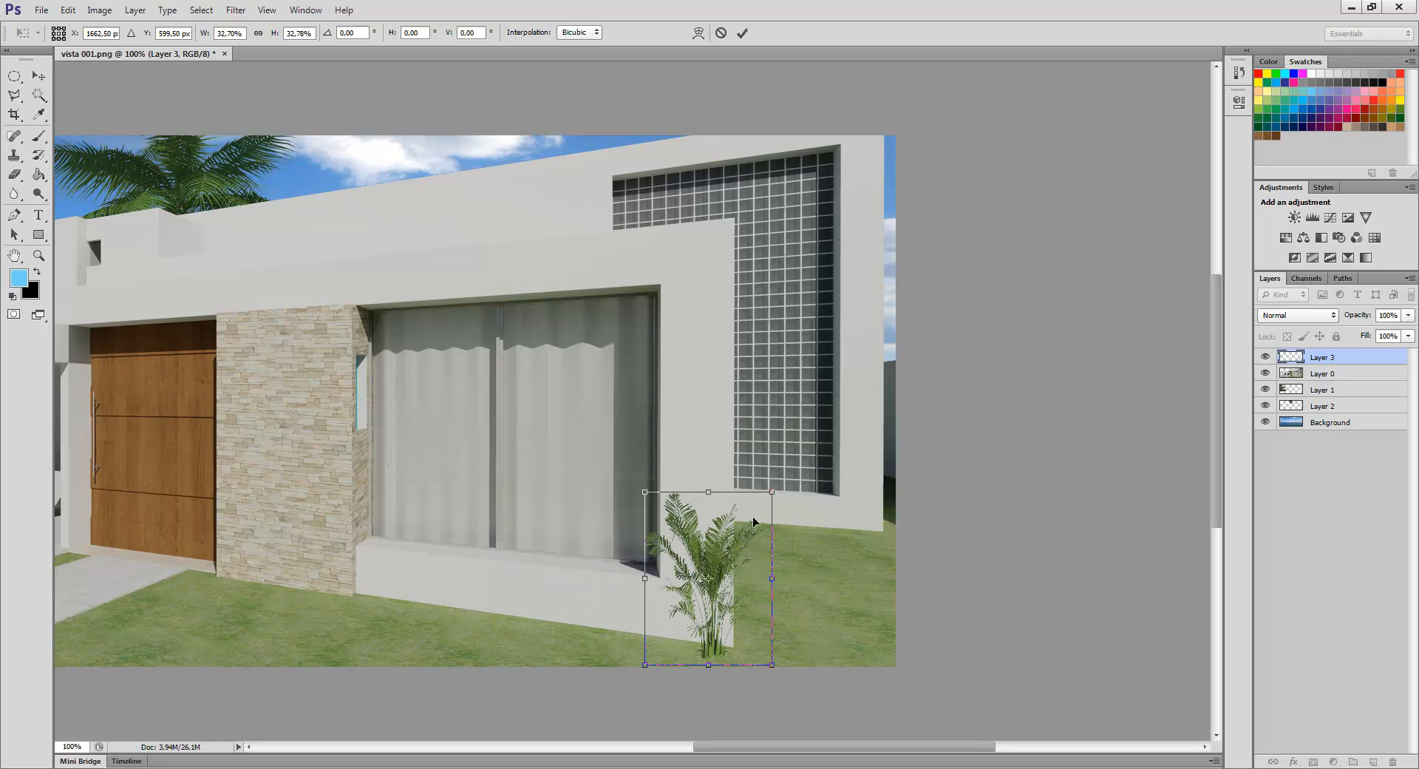
drag(772, 494, 763, 503)
double_click(709, 565)
drag(711, 568, 717, 562)
- Nudge the plant slightly down and to the left so its base sits in the grass at the wall corner
key(Down)
key(Down)
key(Down)
key(Down)
key(Down)
key(Down)
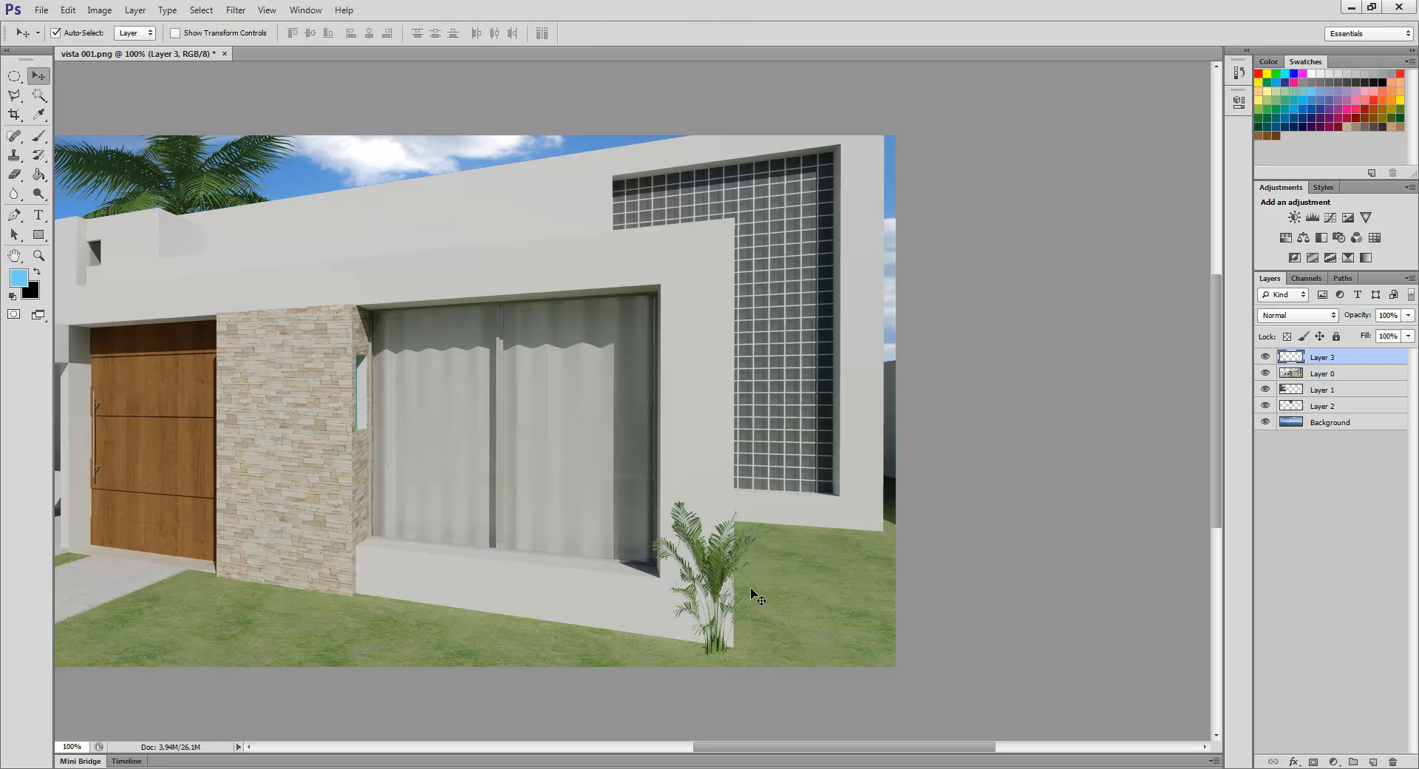
key(Left)
key(Left)
key(Left)
key(Left)
key(Left)
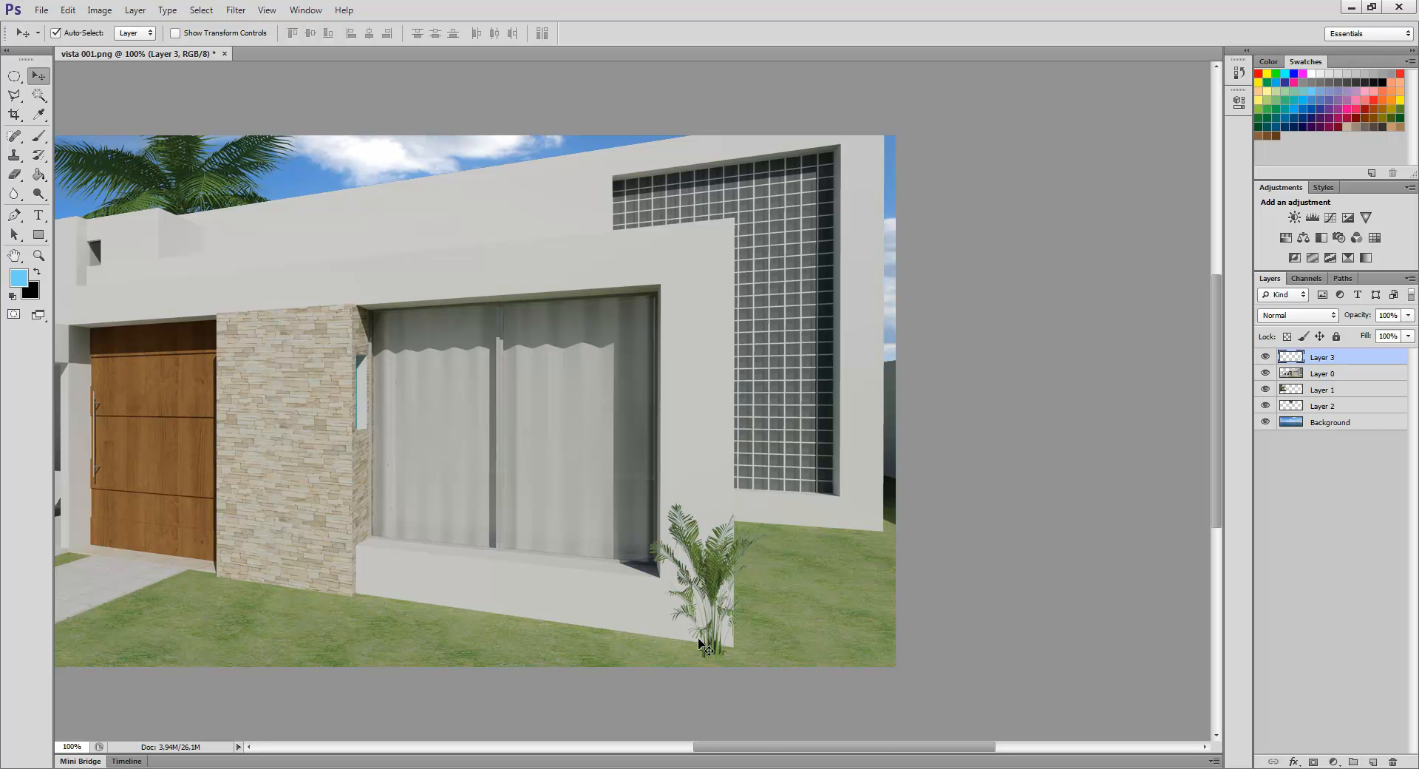
- Compare the corner plant with the planting in the reference image and examine its placement up close
mouse_move(716, 761)
click(799, 711)
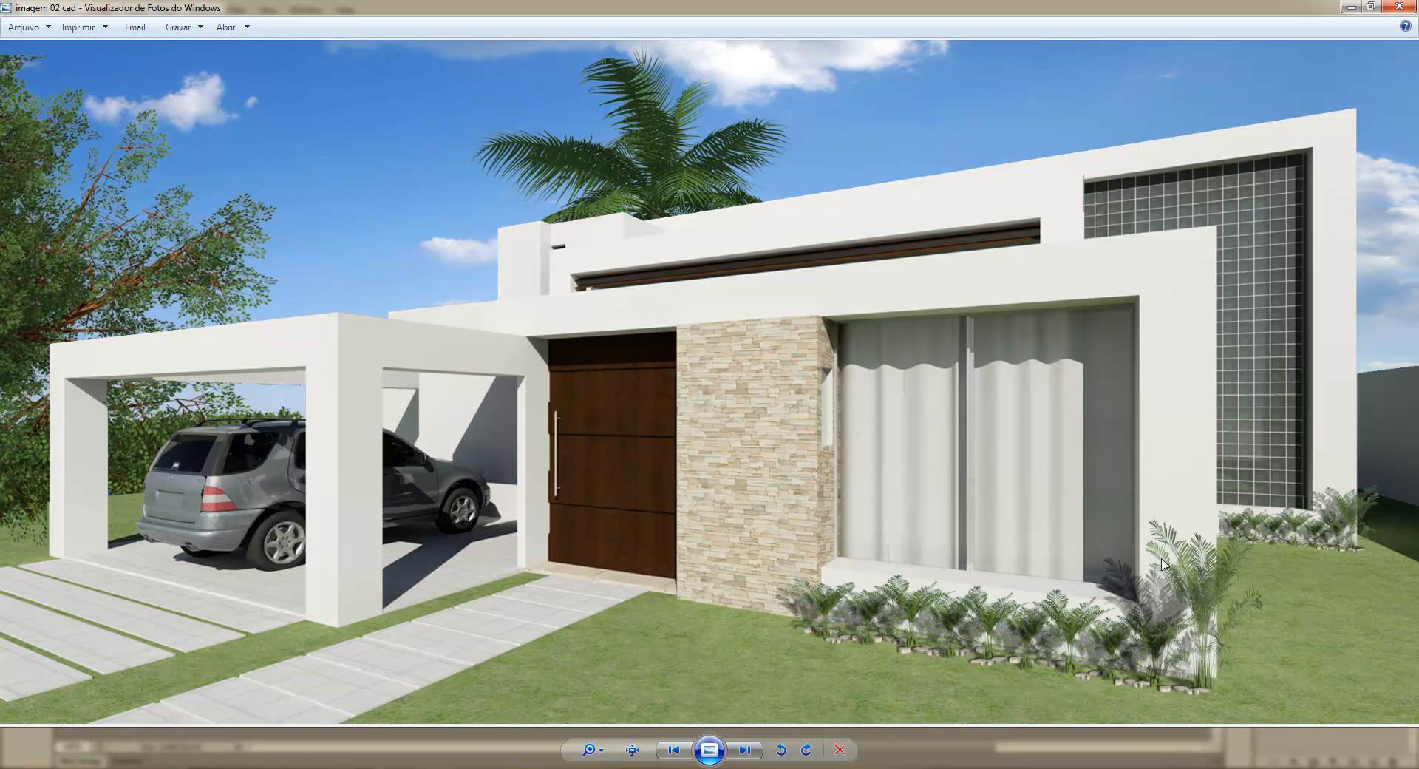
click(493, 766)
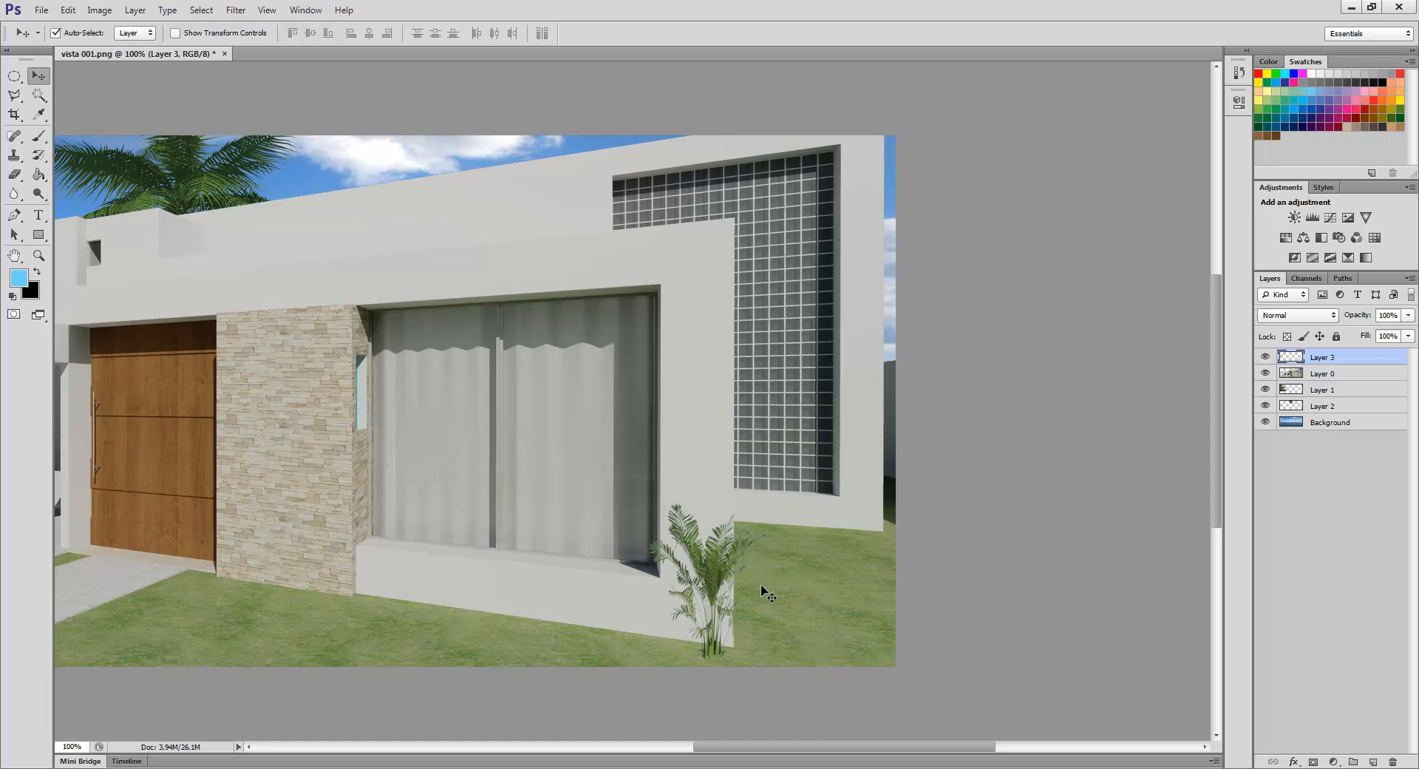
key(ctrl+plus)
scroll(687, 480, down, 6)
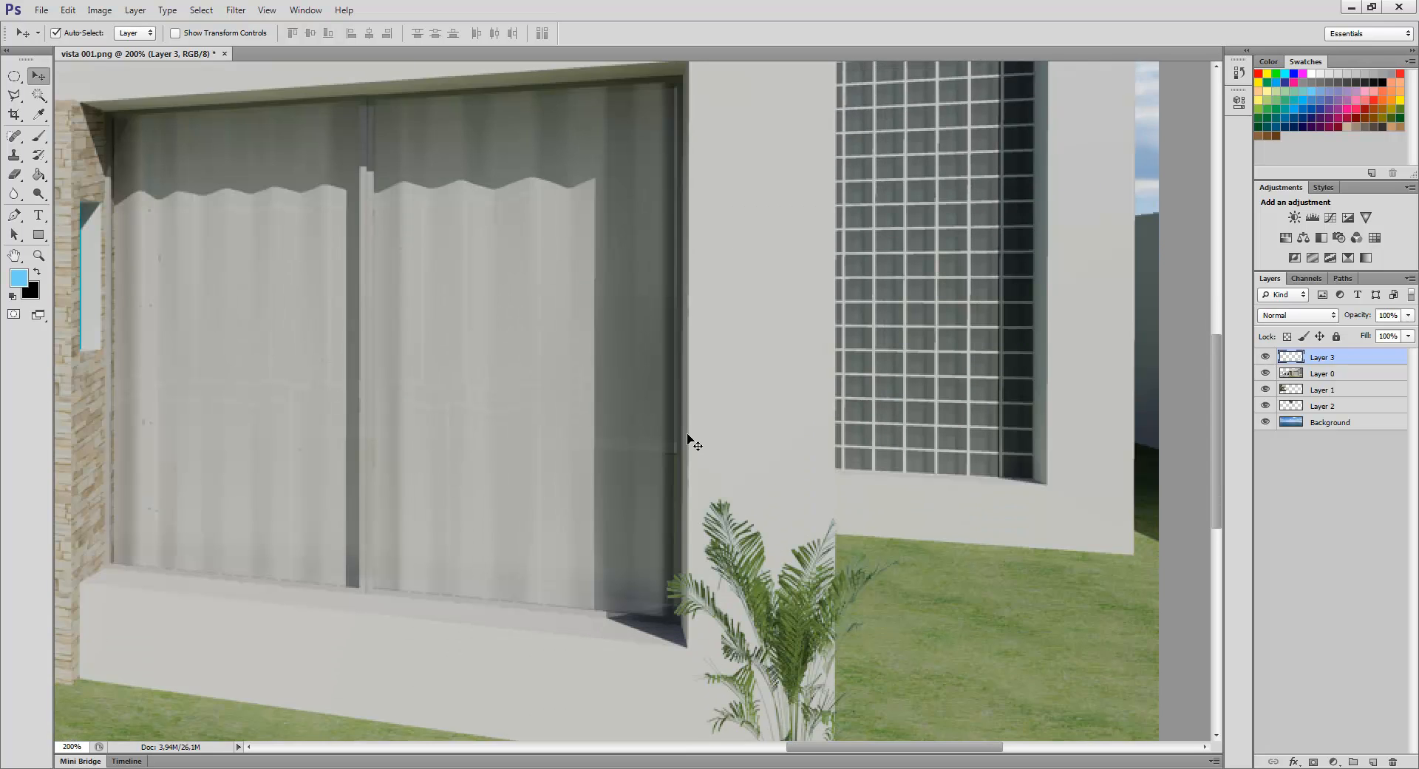
scroll(688, 449, down, 1)
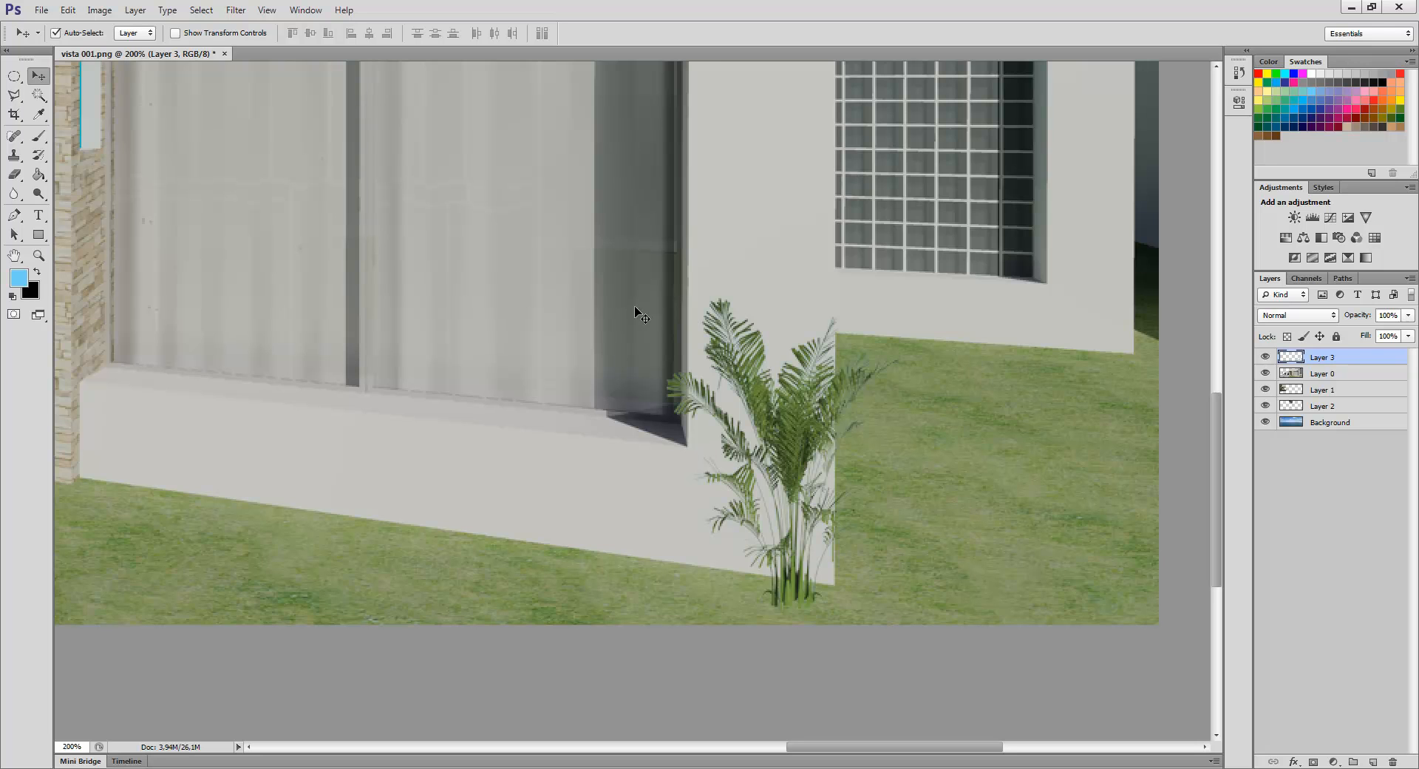
key(ctrl+minus)
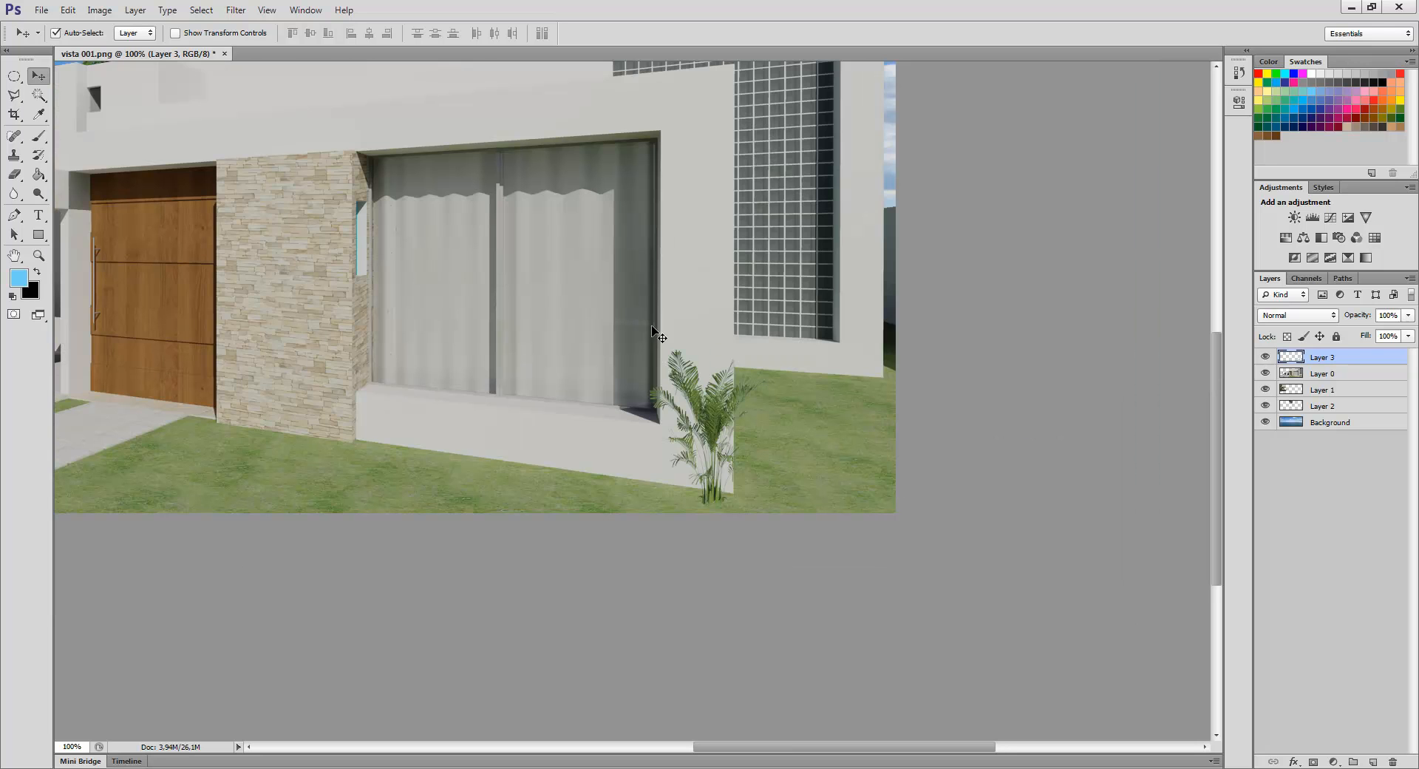
scroll(650, 129, up, 3)
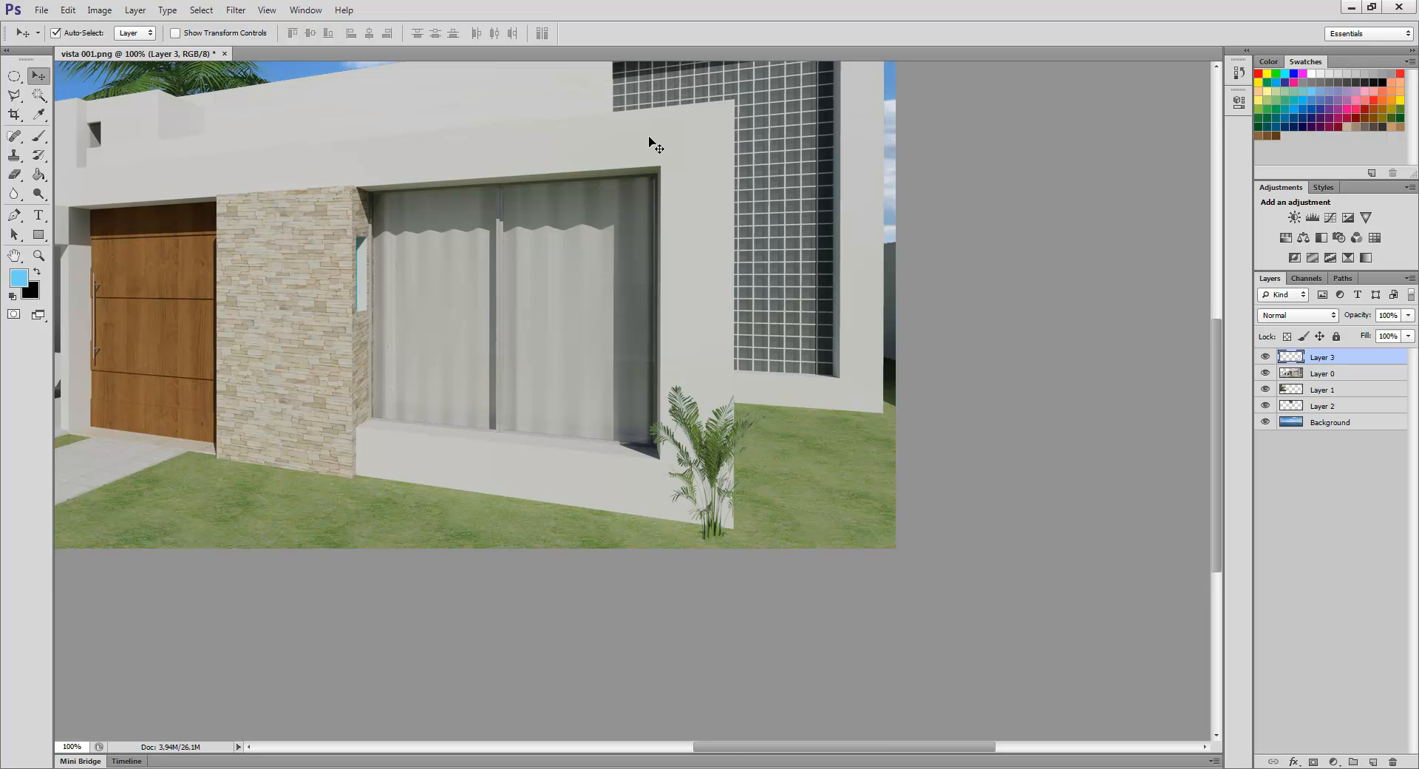
mouse_move(706, 761)
click(783, 710)
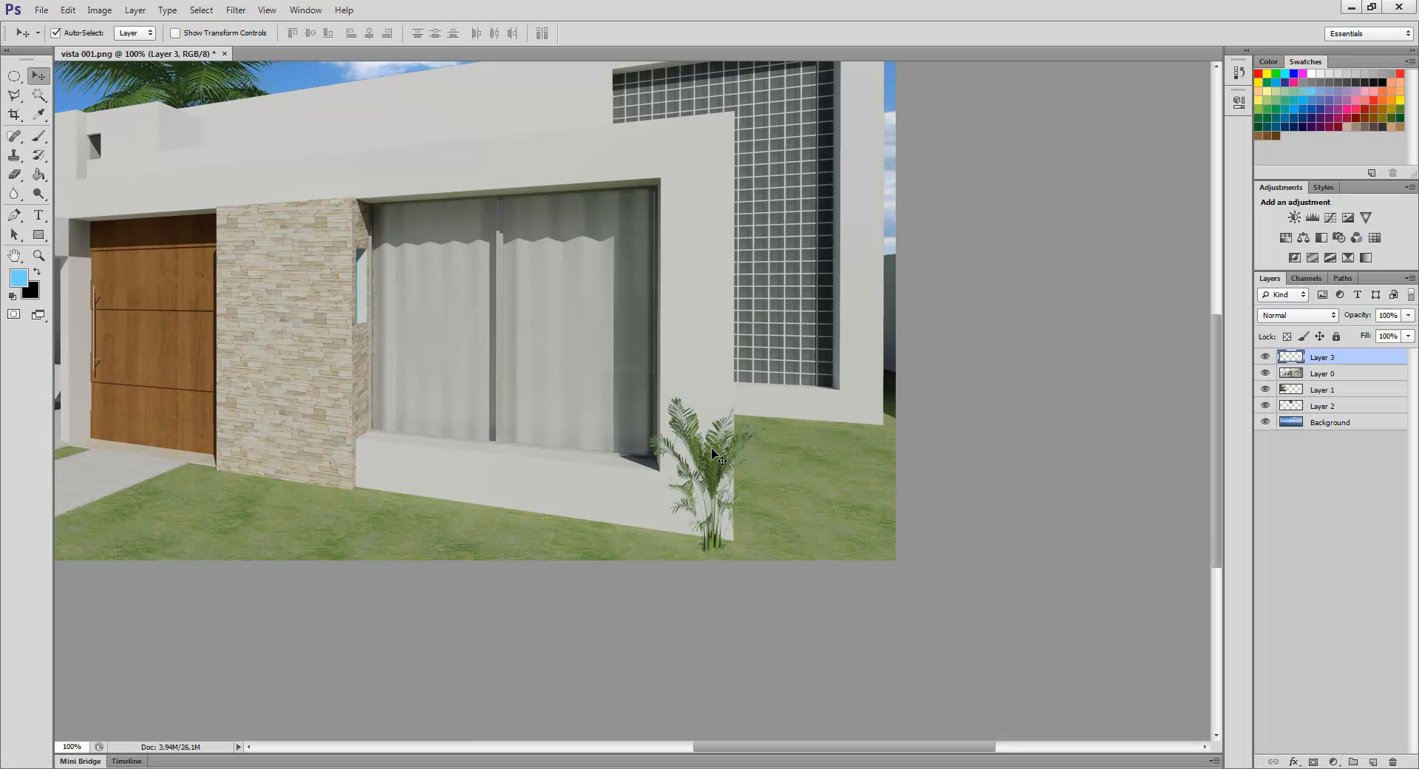
- Duplicate the plant's Layer 3 within vista 001.png as Layer 3 copy
right_click(1359, 362)
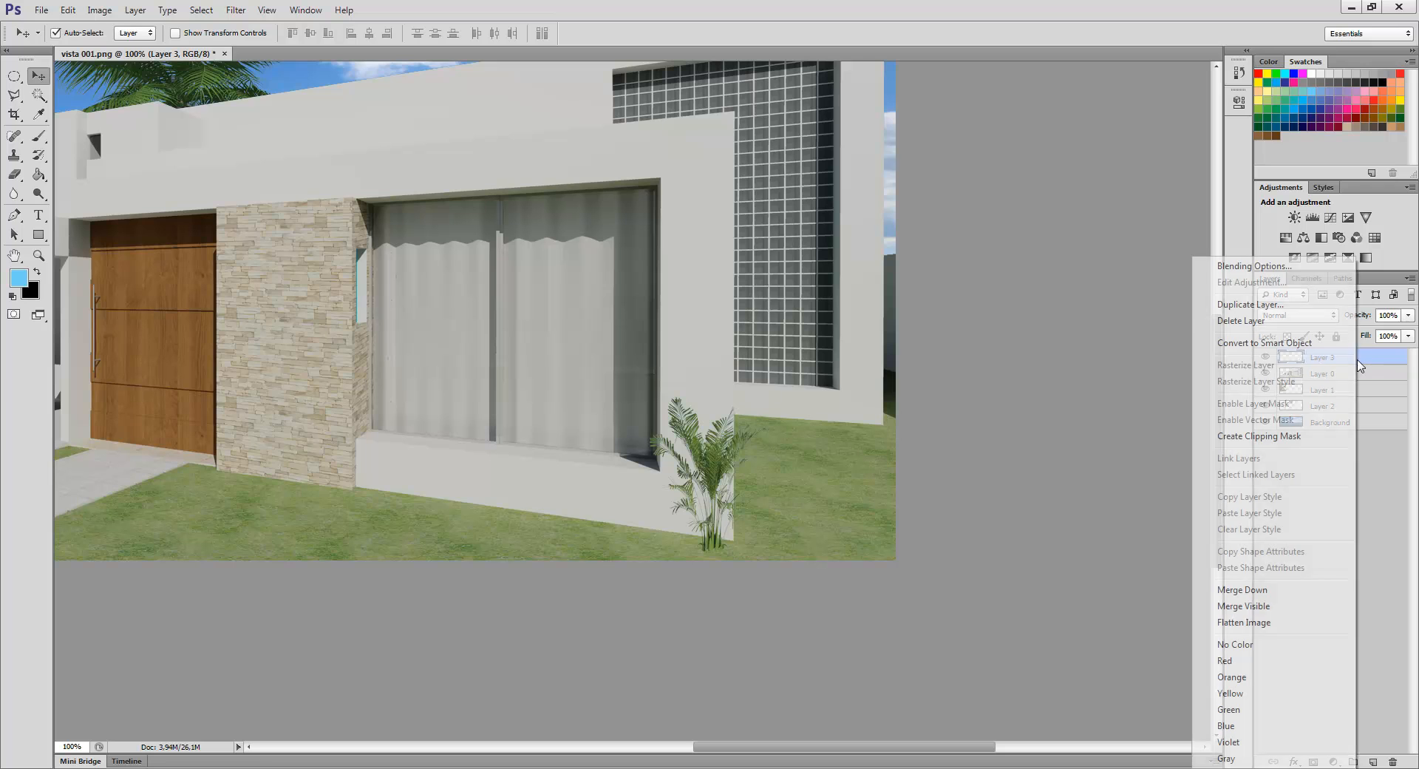
click(1262, 304)
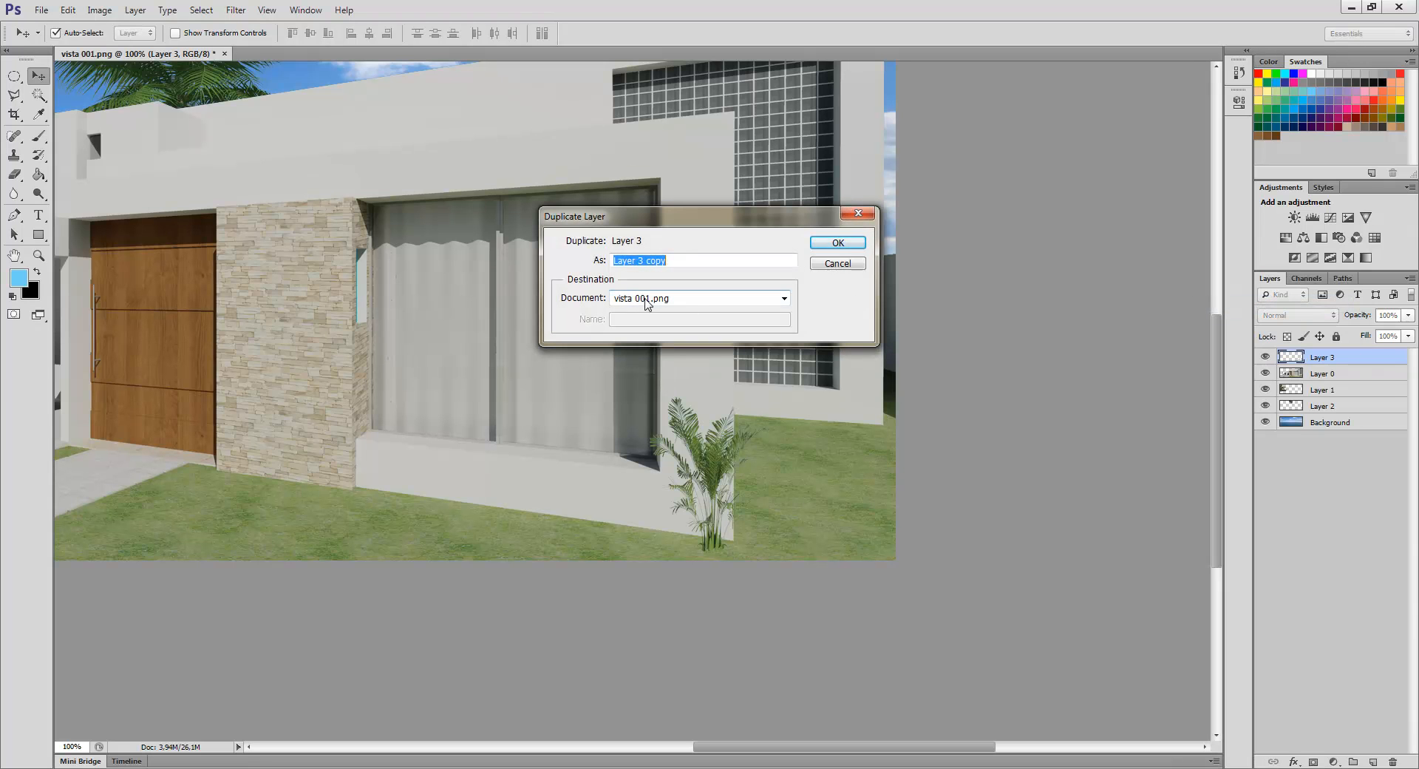
click(838, 243)
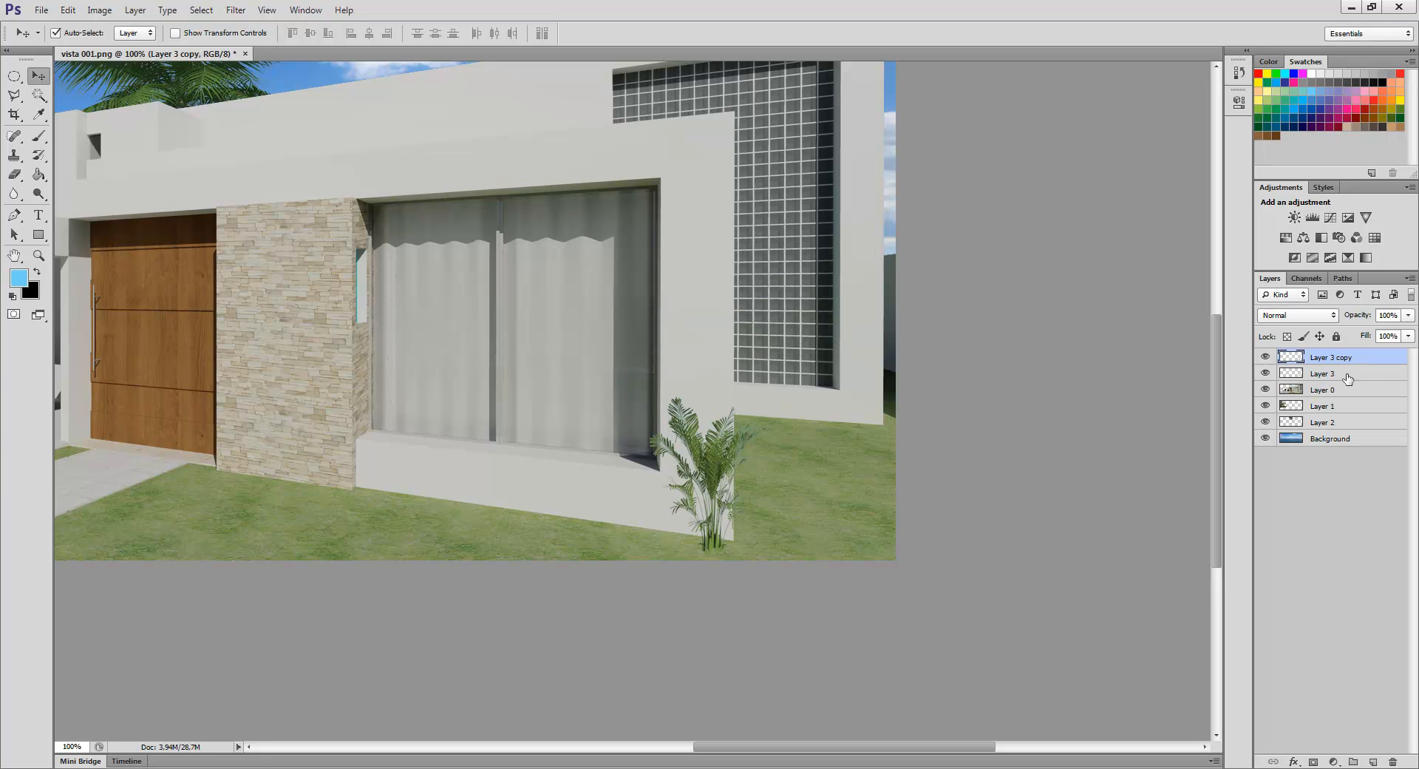
- Shift the original Layer 3 plant to the left of its copy, leaving the two plants partly overlapping along the window wall
click(1344, 378)
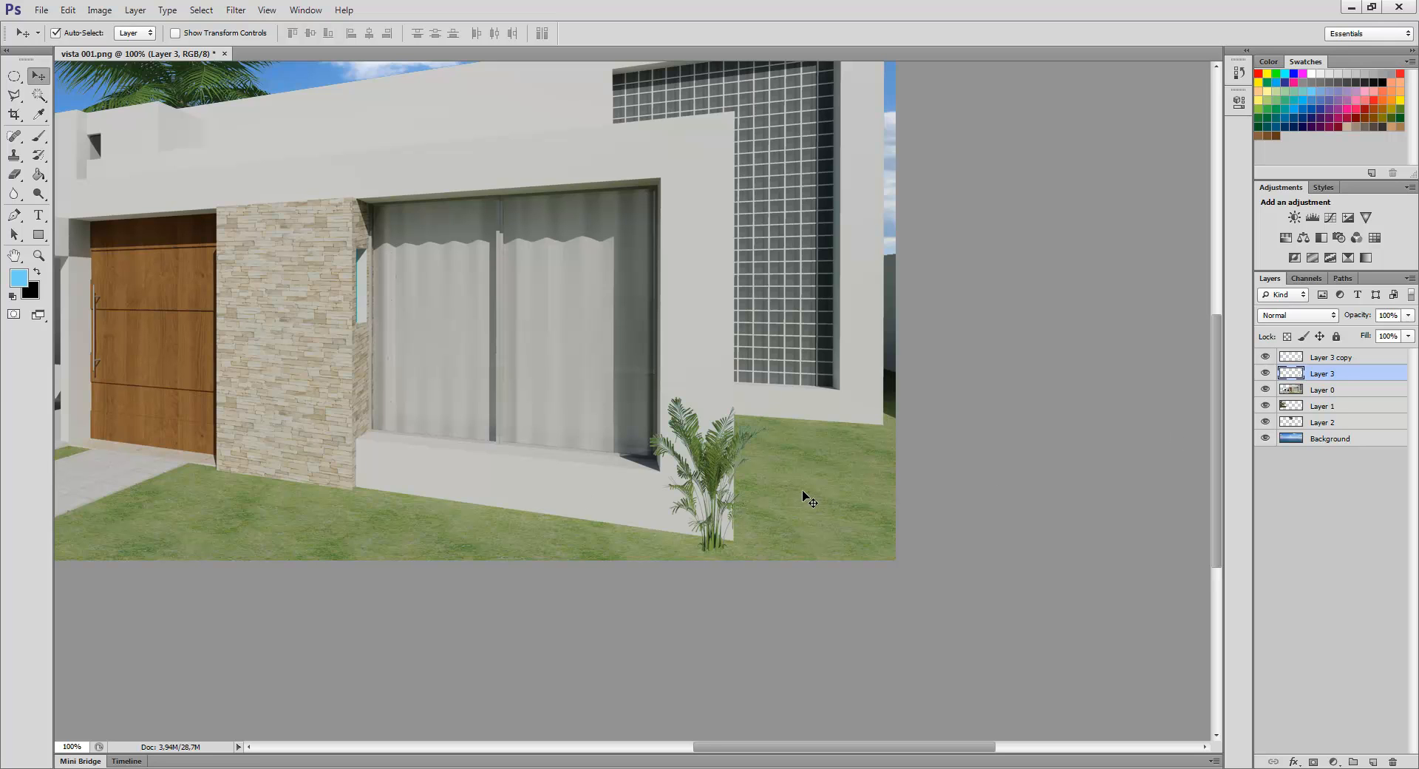
key(shift+Left)
key(shift+Left)
key(shift+Left)
key(shift+Left)
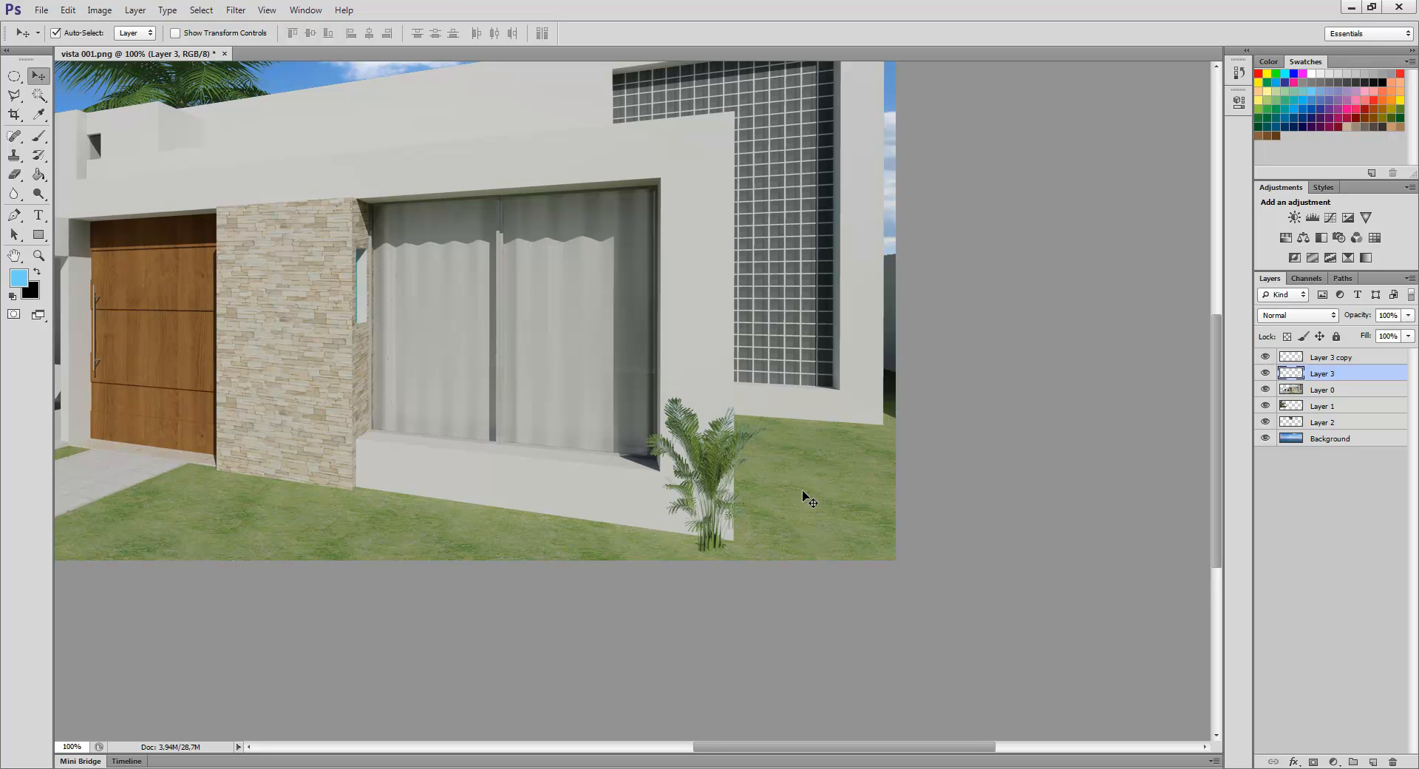
key(shift+Left)
key(shift+Left)
key(shift+Left)
key(shift+Left)
key(shift+Left)
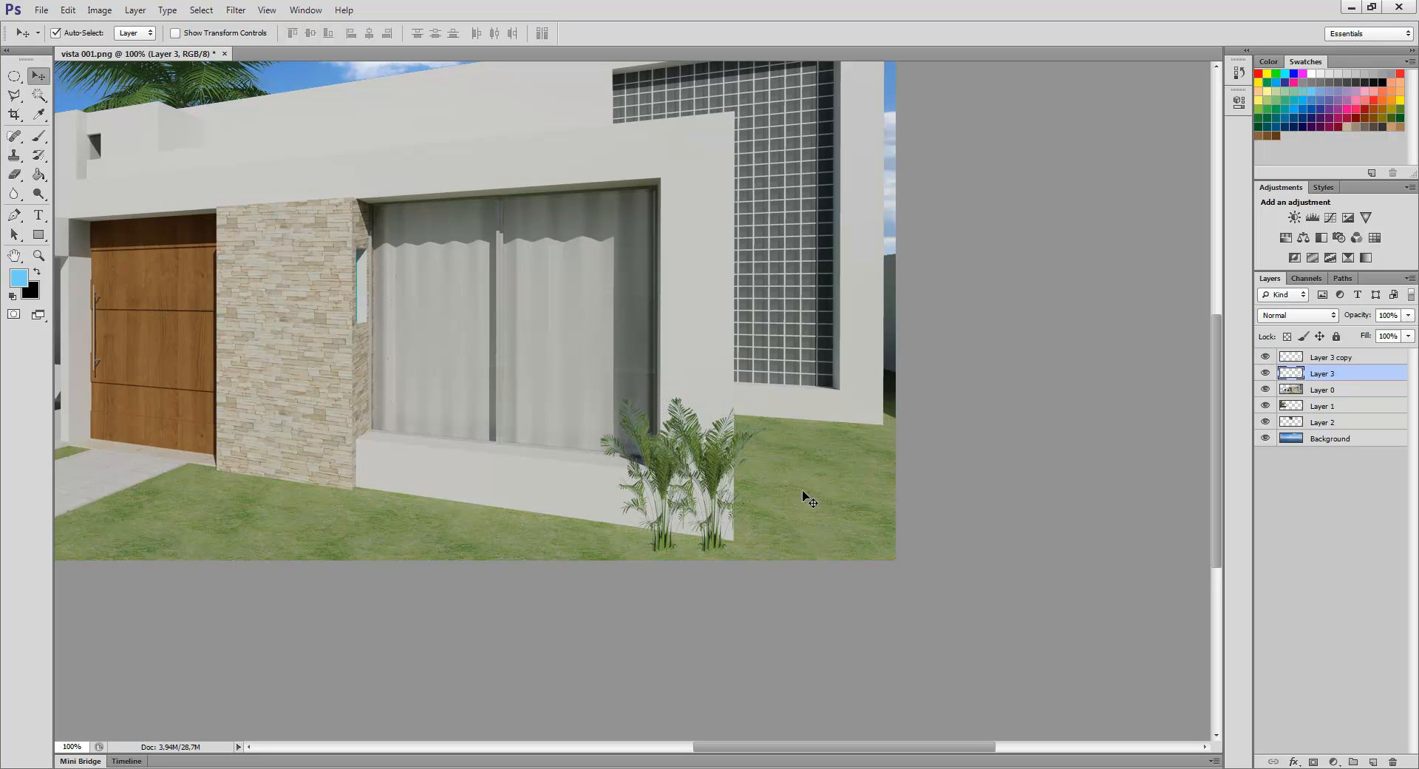
key(shift+Right)
key(shift+Right)
key(shift+Right)
key(shift+Right)
key(shift+Right)
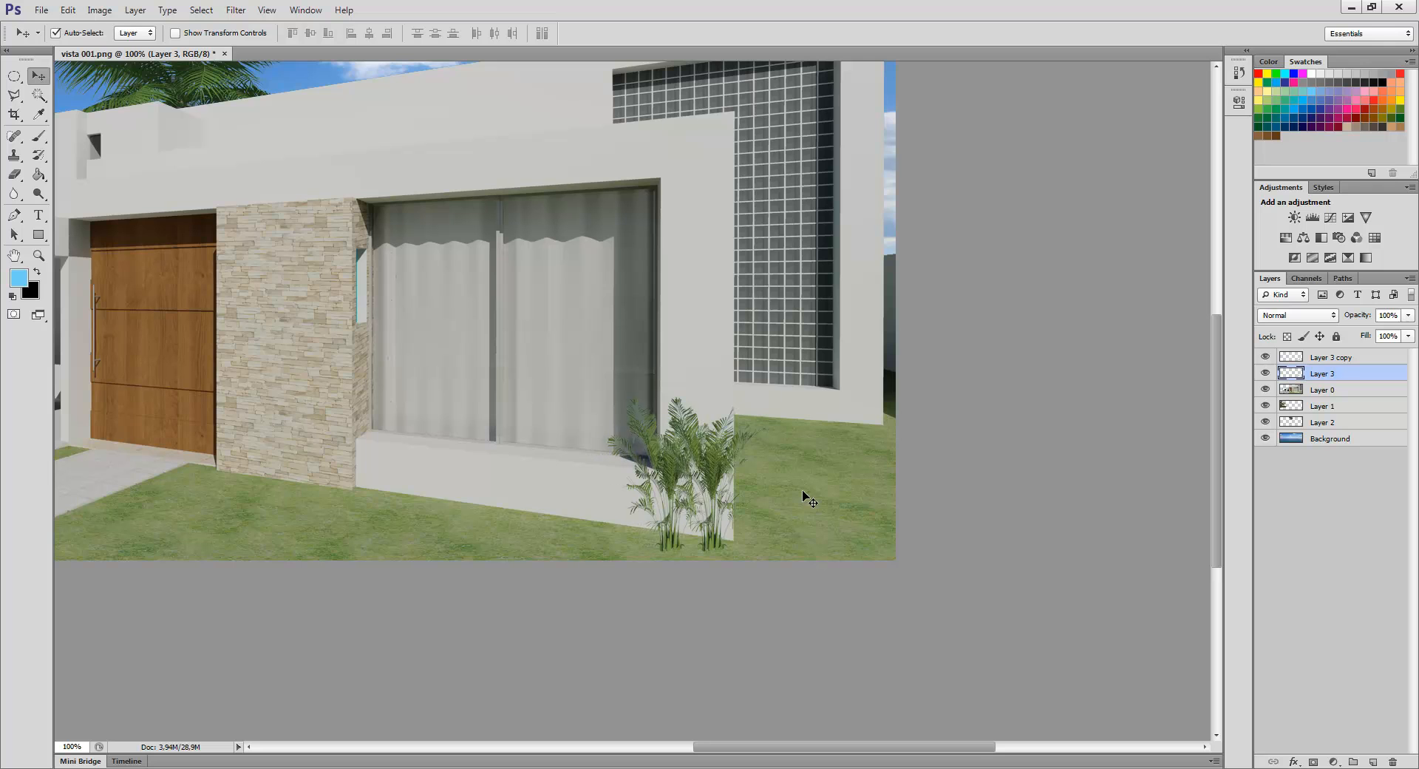
- Shift the original Layer 3 plant further left along the window wall until it stands beside its copy with little overlap
key(shift+Left)
key(shift+Left)
key(shift+Left)
key(shift+Left)
key(shift+Left)
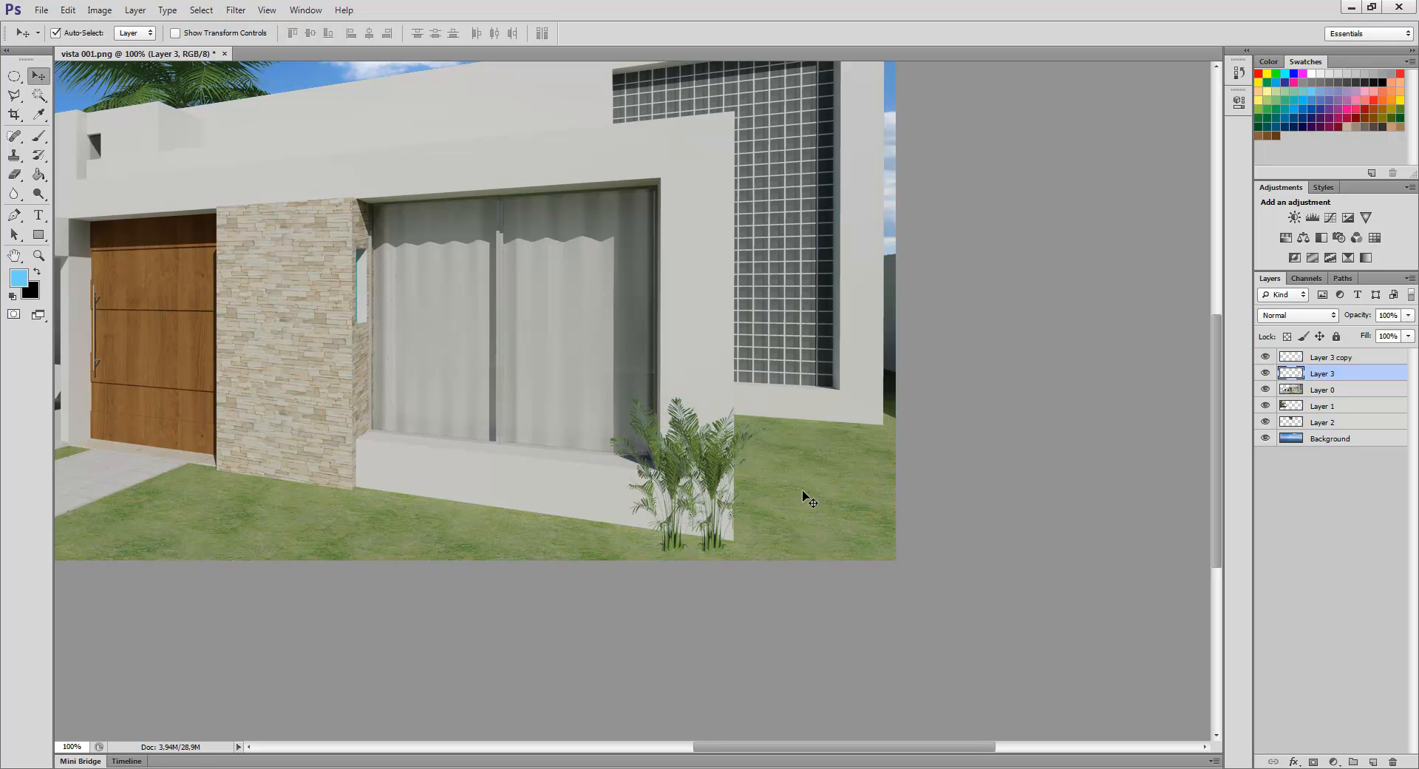
key(shift+Right)
key(shift+Right)
key(shift+Right)
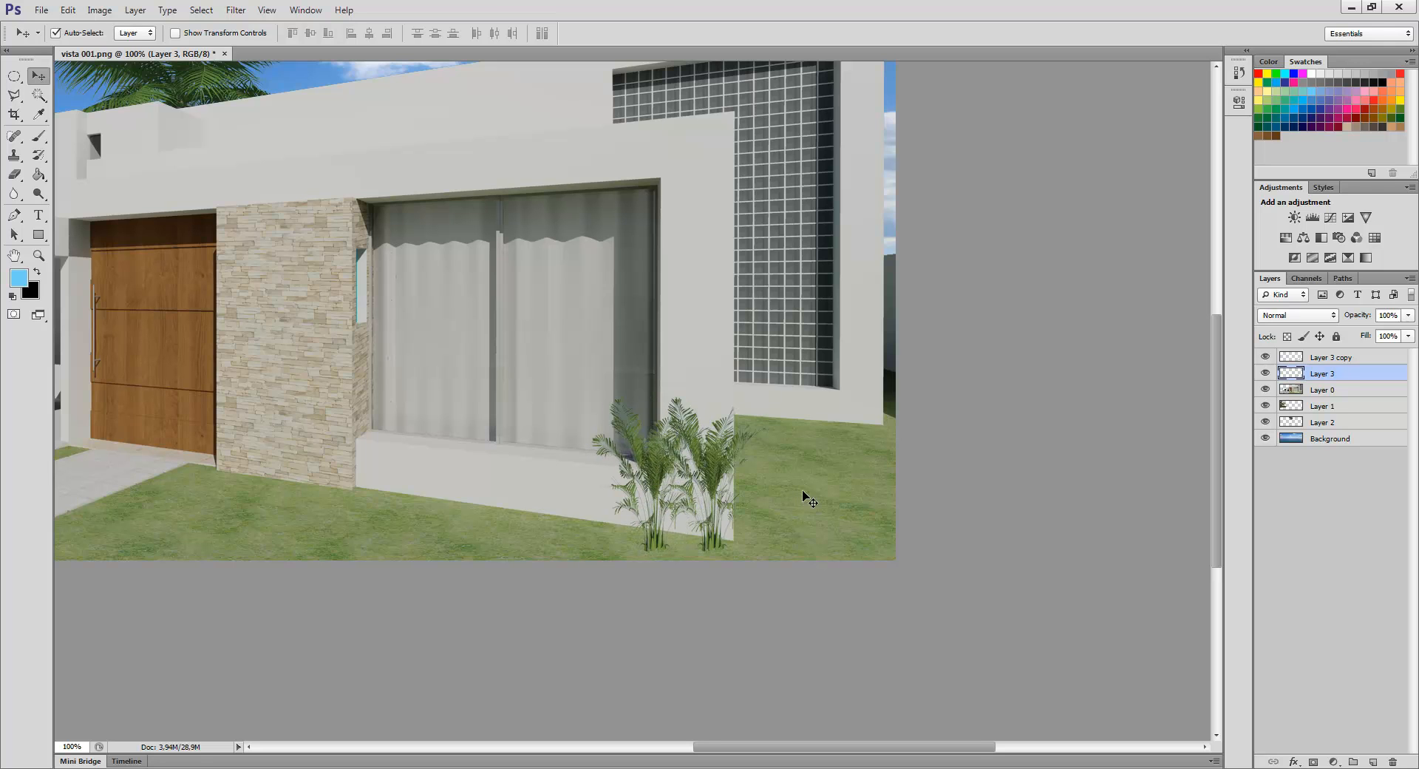
key(shift+Left)
key(shift+Left)
key(shift+Left)
key(shift+Left)
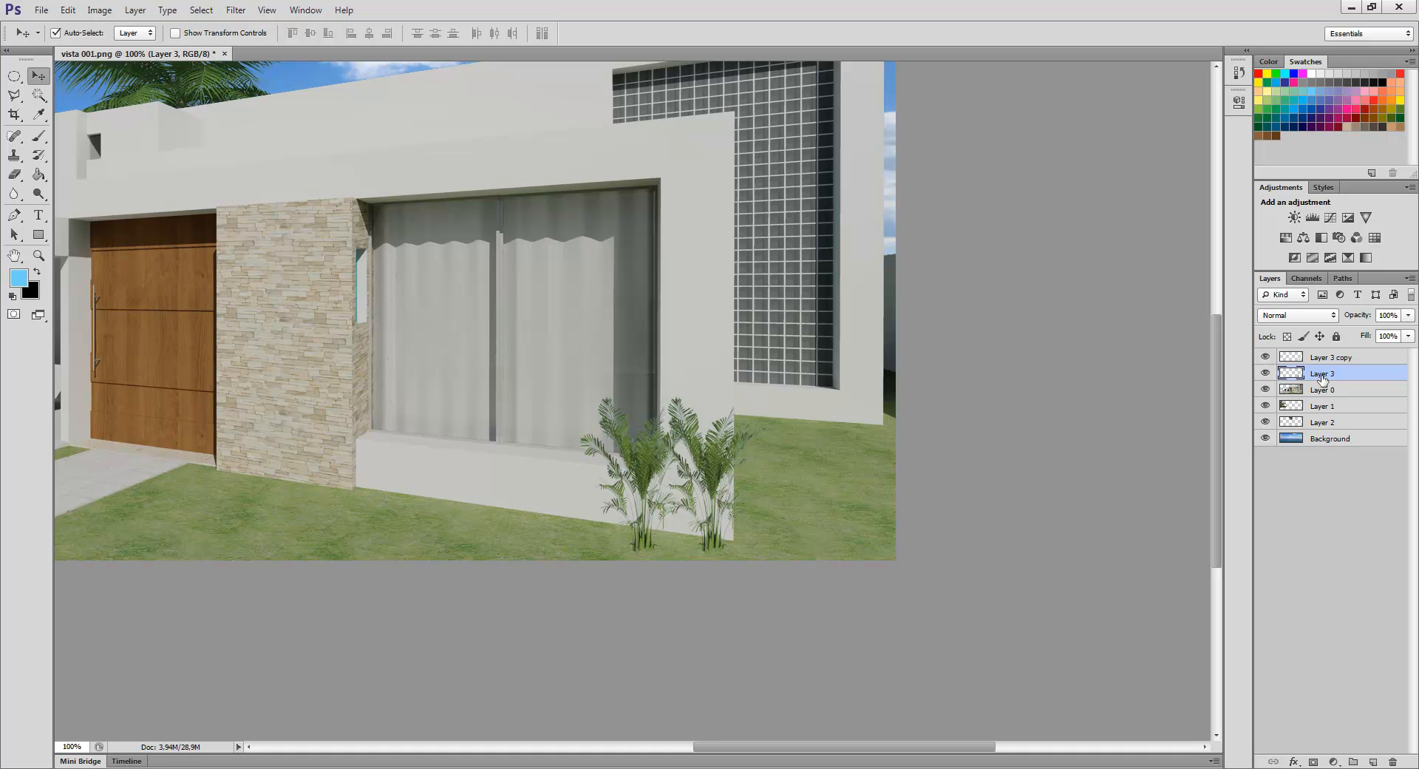
- Rename Layer 3 as sombra and Layer 3 copy as palmeira
double_click(1322, 375)
text(sombra)
key(Return)
double_click(1321, 358)
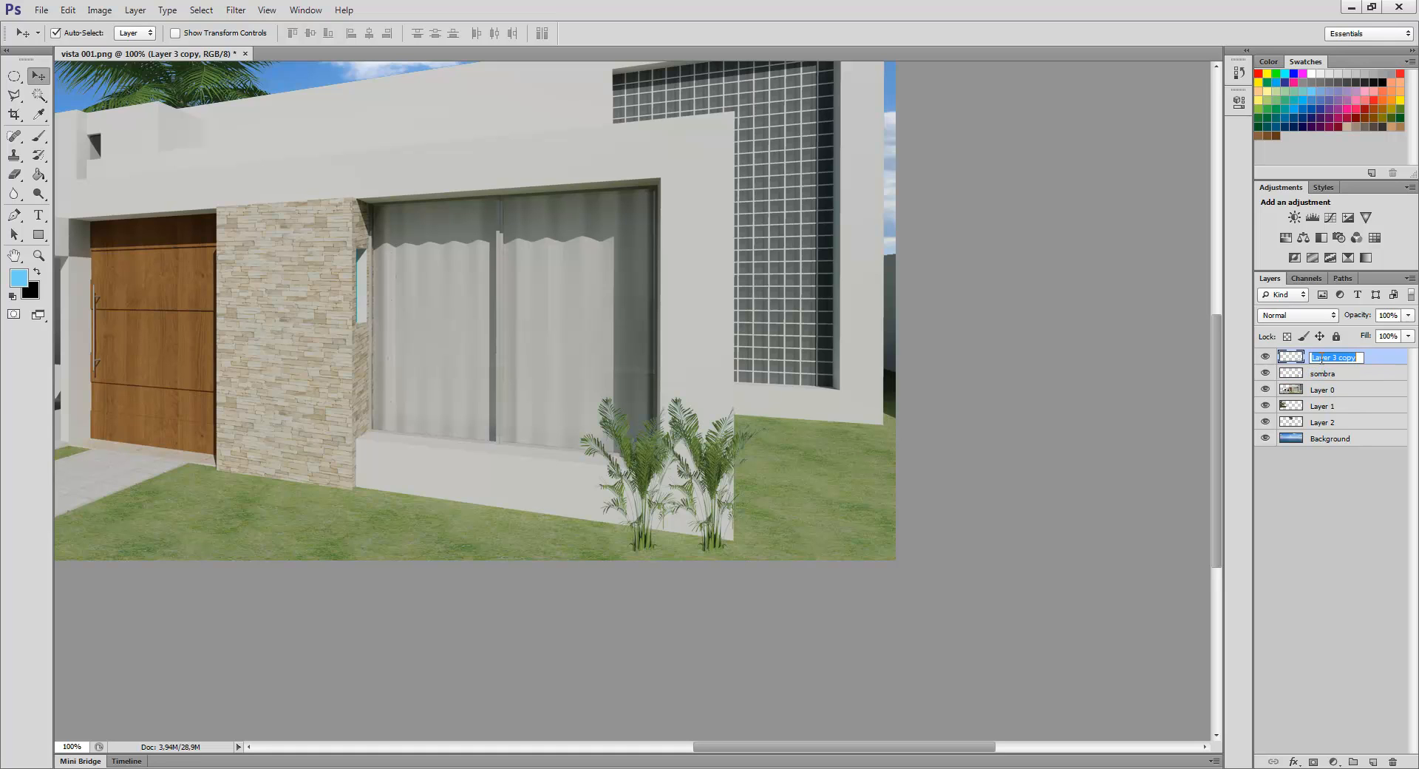
text(palmeira)
key(Return)
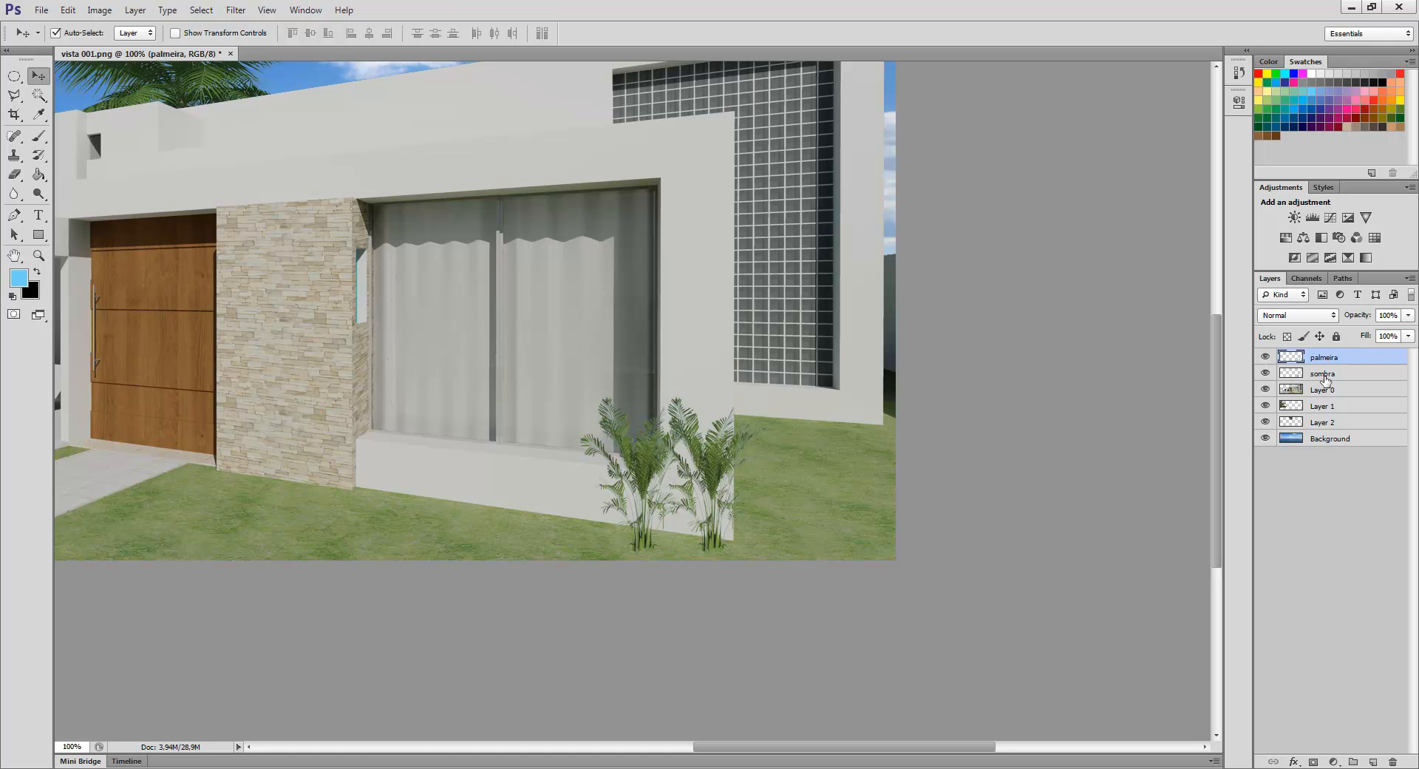
- Add a Color Overlay effect in black (000000) to the sombra layer
click(1348, 379)
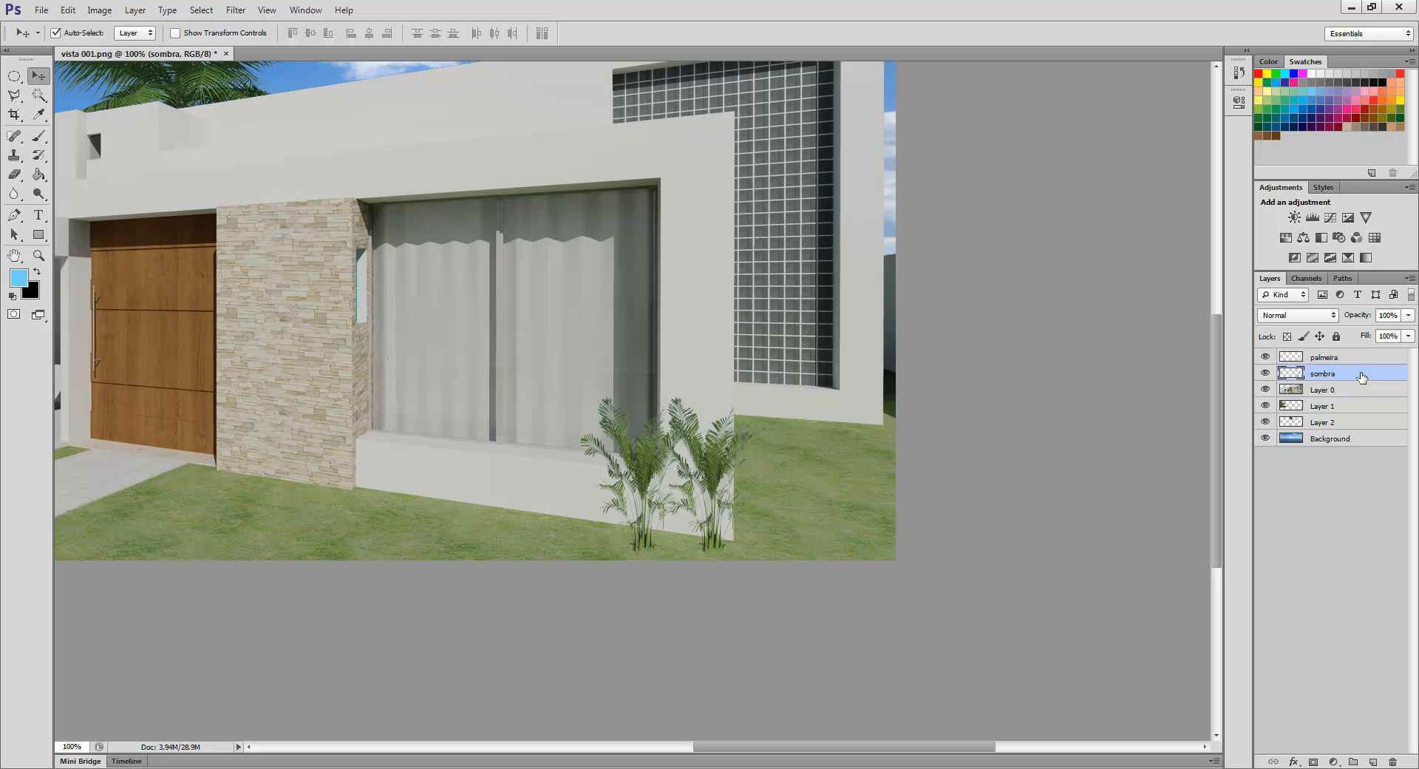
double_click(1362, 377)
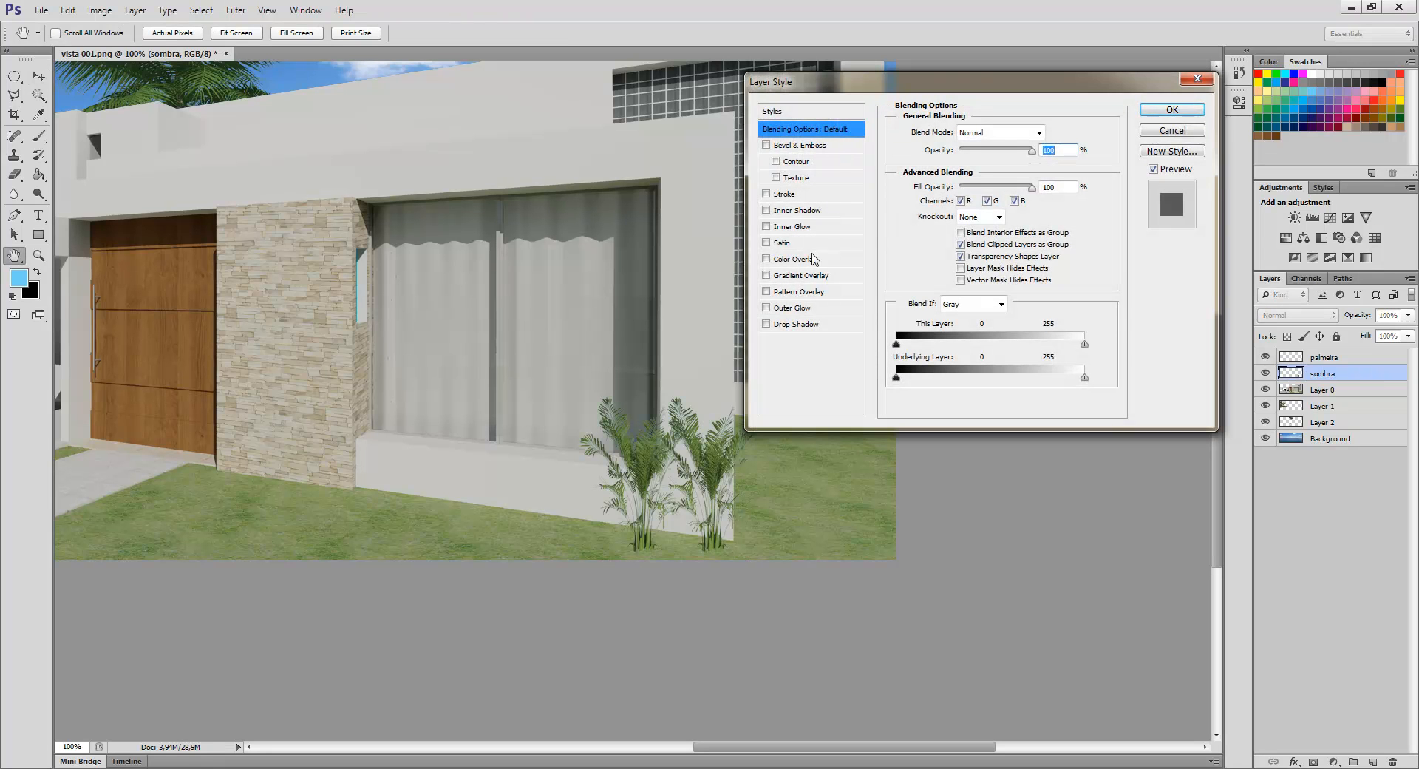
click(766, 259)
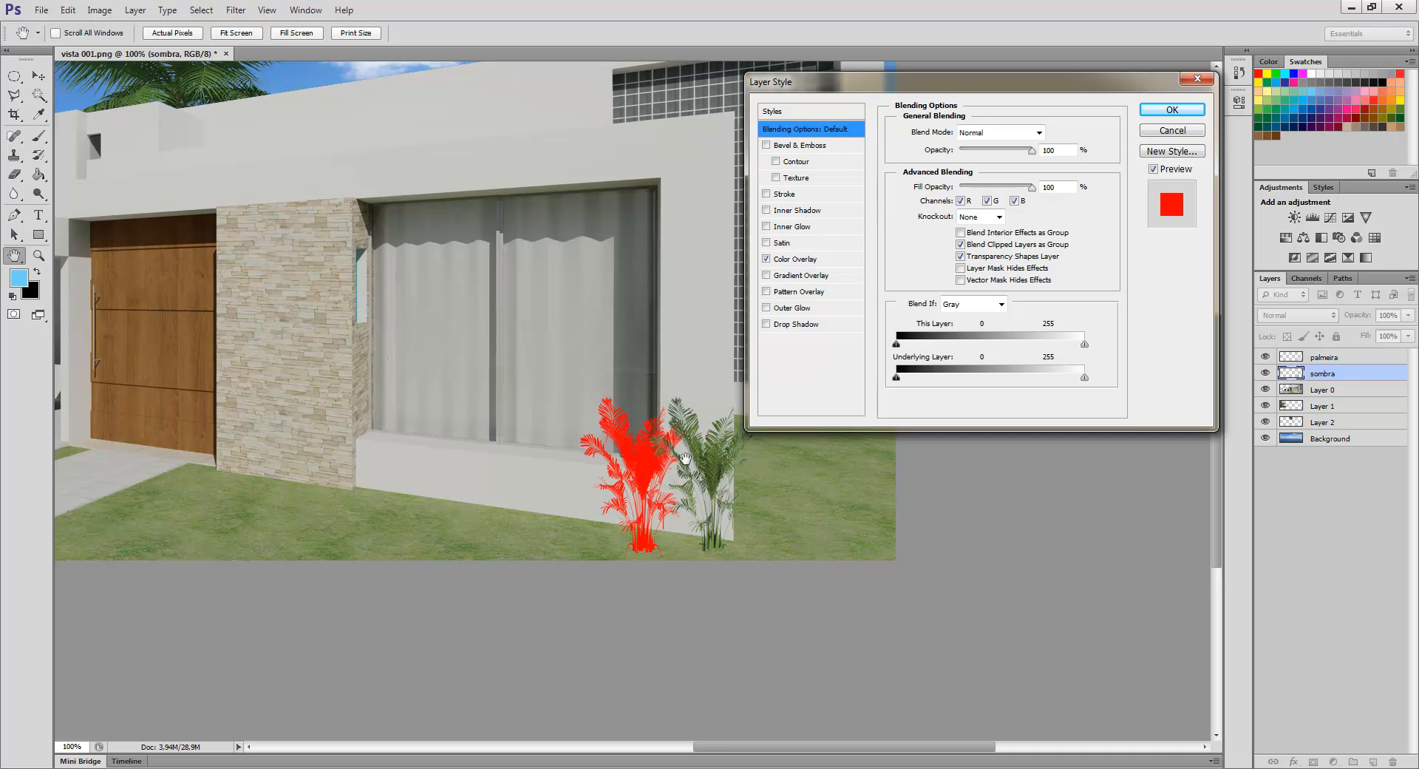
click(827, 261)
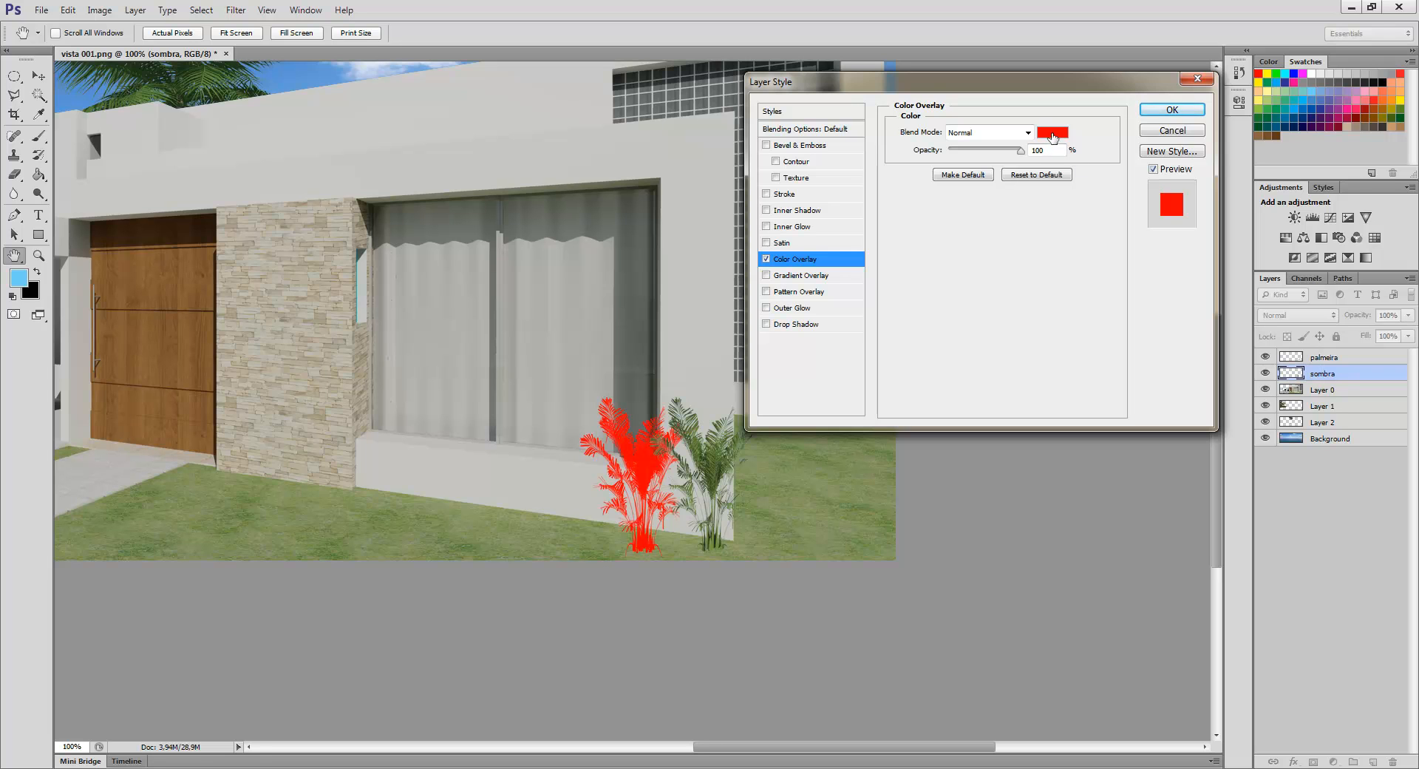
click(1053, 138)
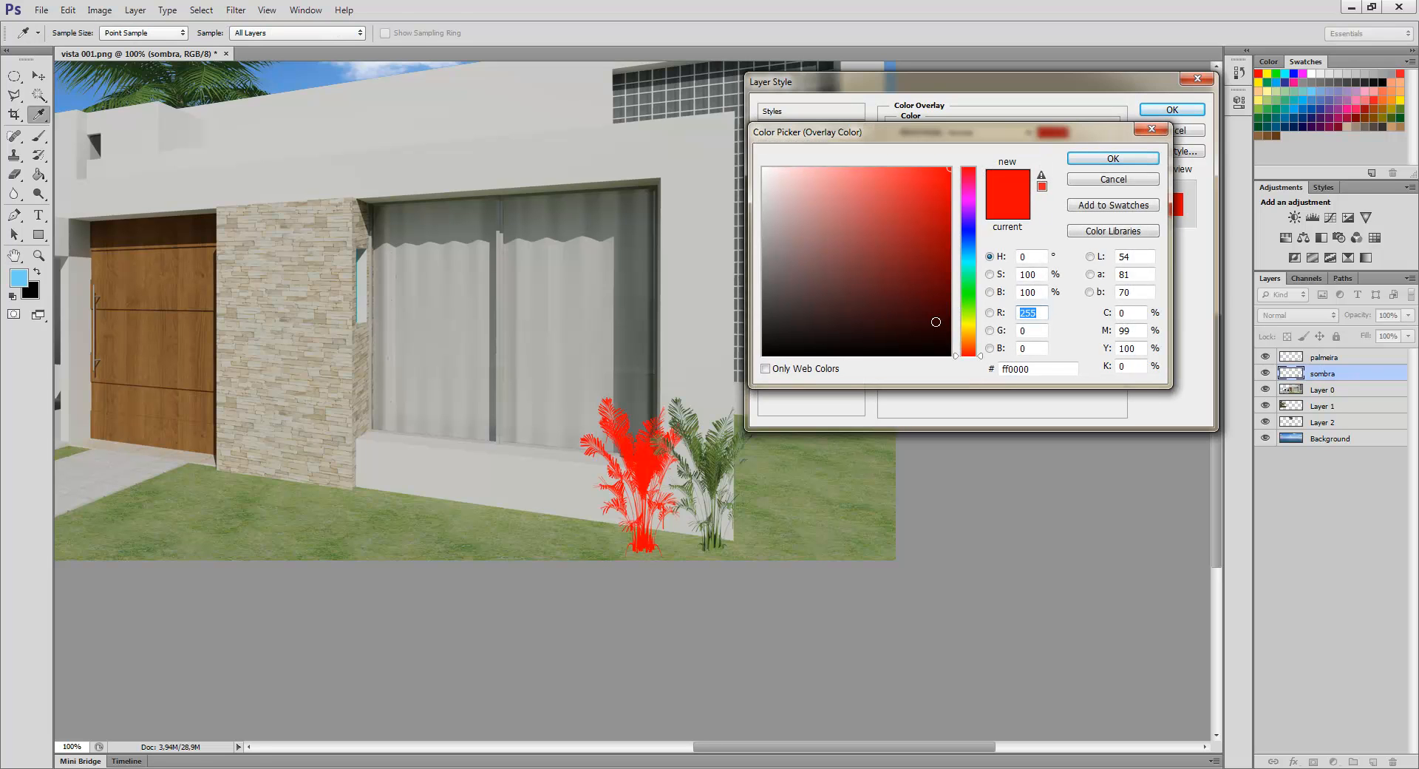
drag(936, 322, 949, 356)
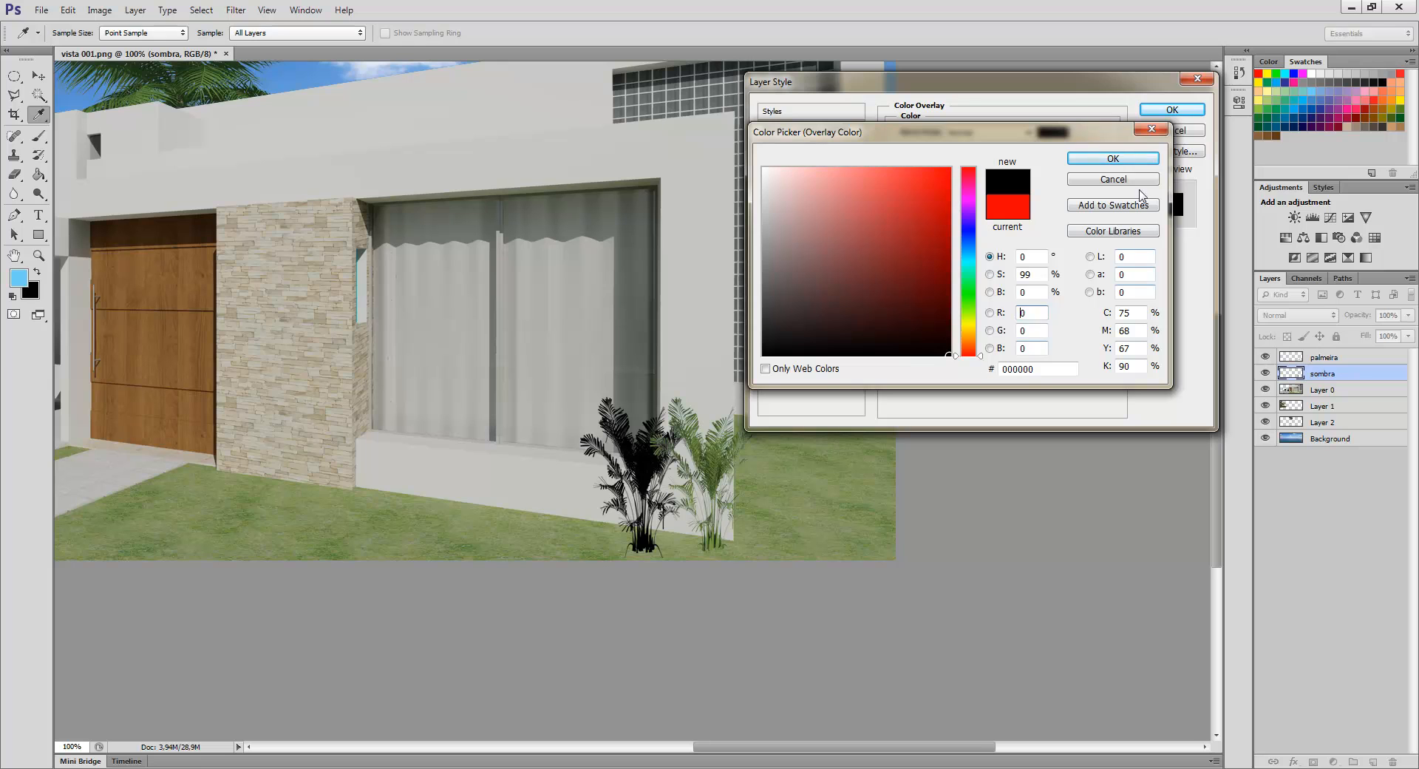
click(1120, 158)
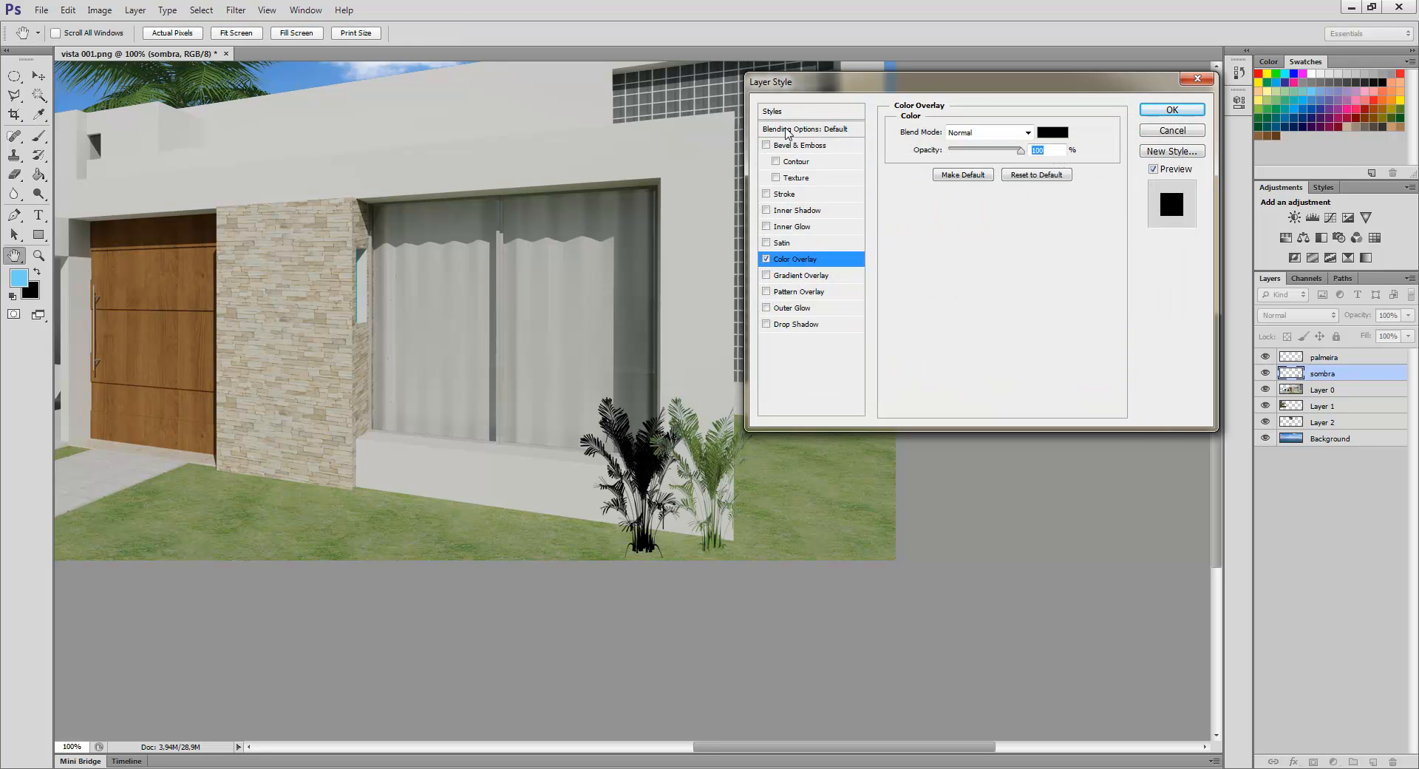
- Lower the sombra layer's opacity to 36% in its blending options and apply the layer style
click(793, 131)
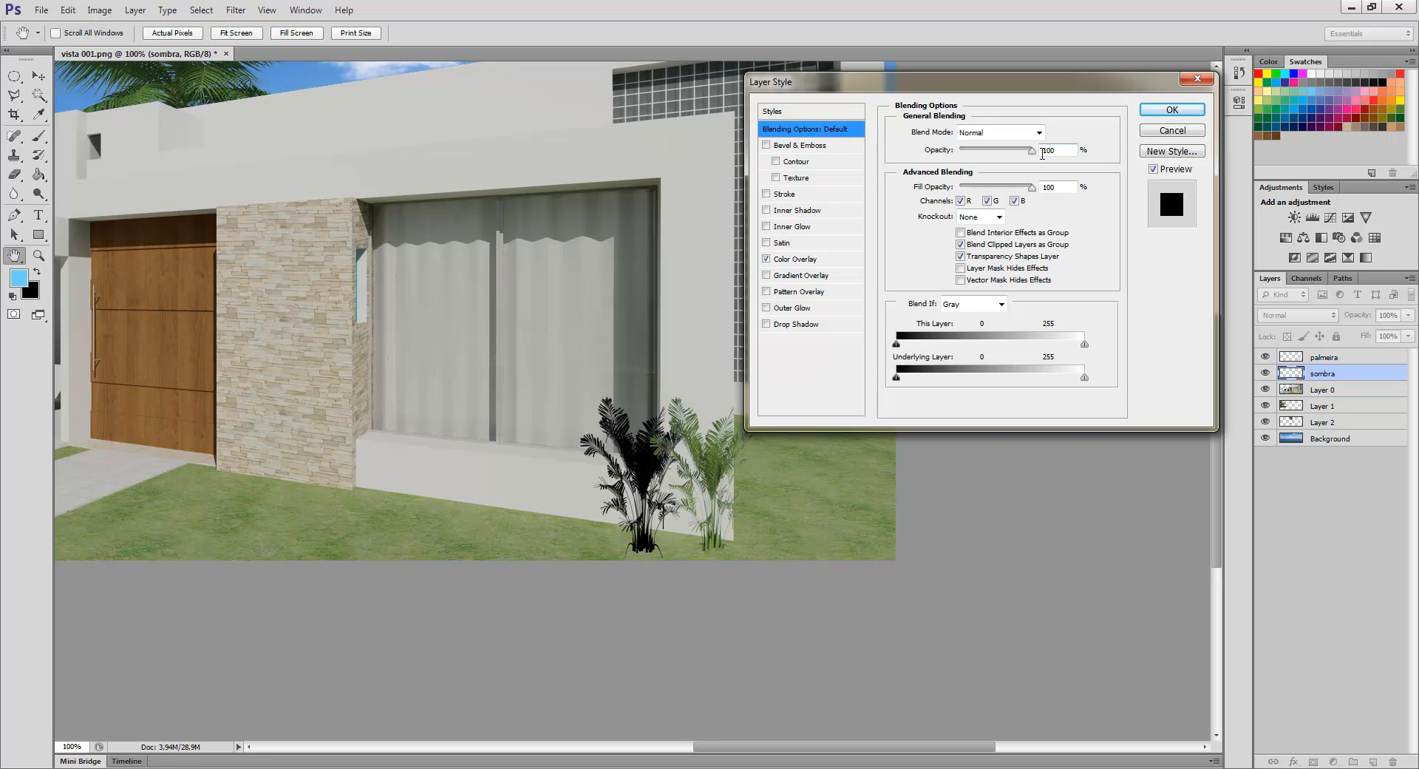
drag(1033, 152, 990, 151)
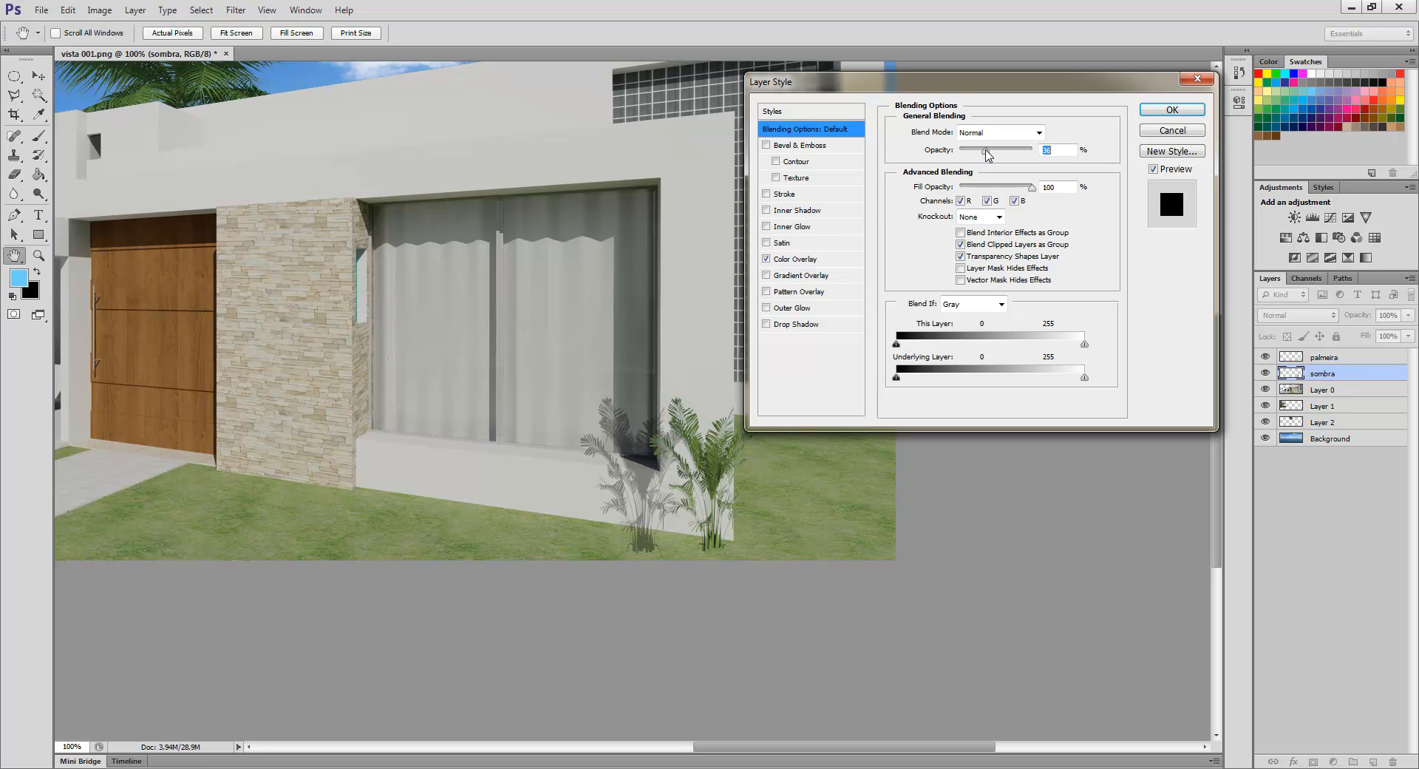
click(1172, 109)
- Scale the sombra shadow down slightly and position it just left of the green plant, partly behind its leaves
key(v)
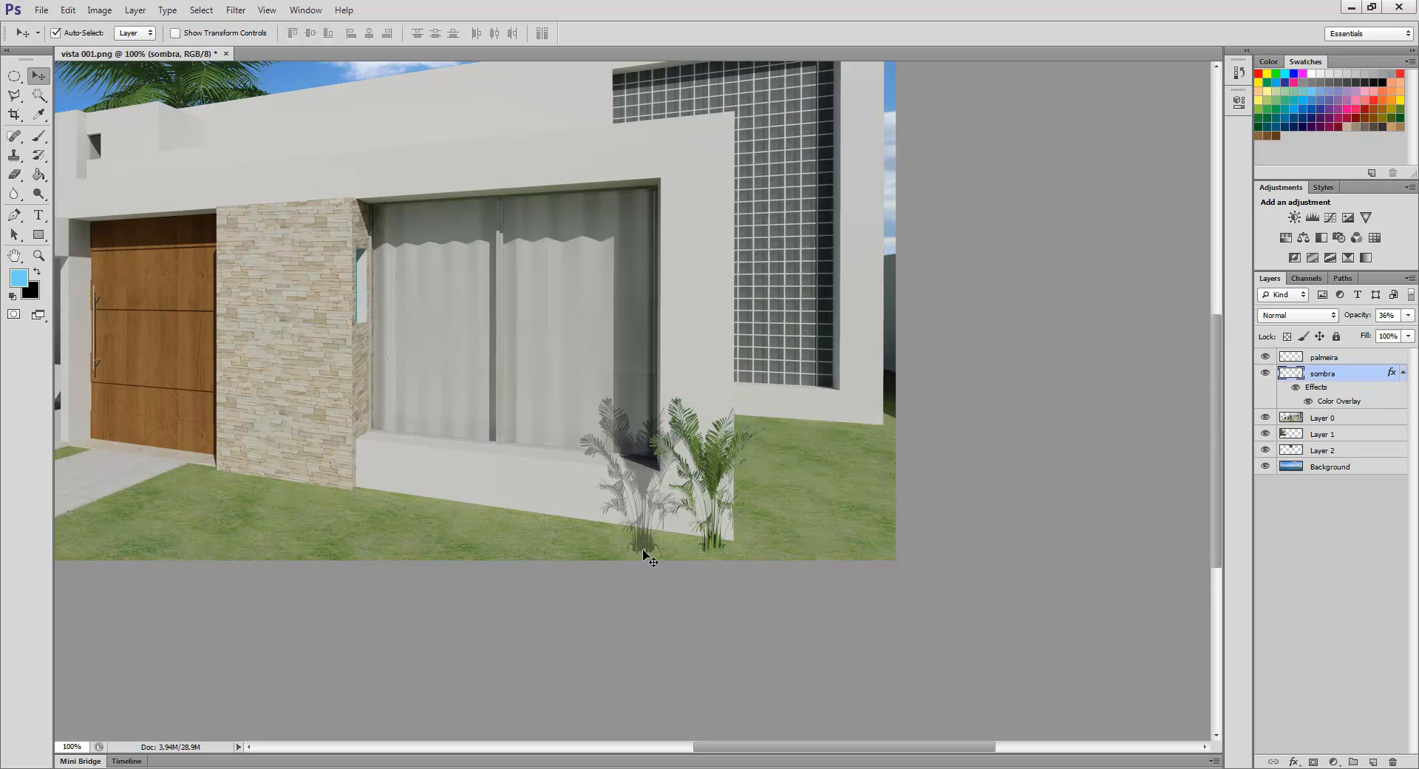
mouse_move(642, 551)
mouse_down()
mouse_move(650, 573)
mouse_move(659, 547)
mouse_up()
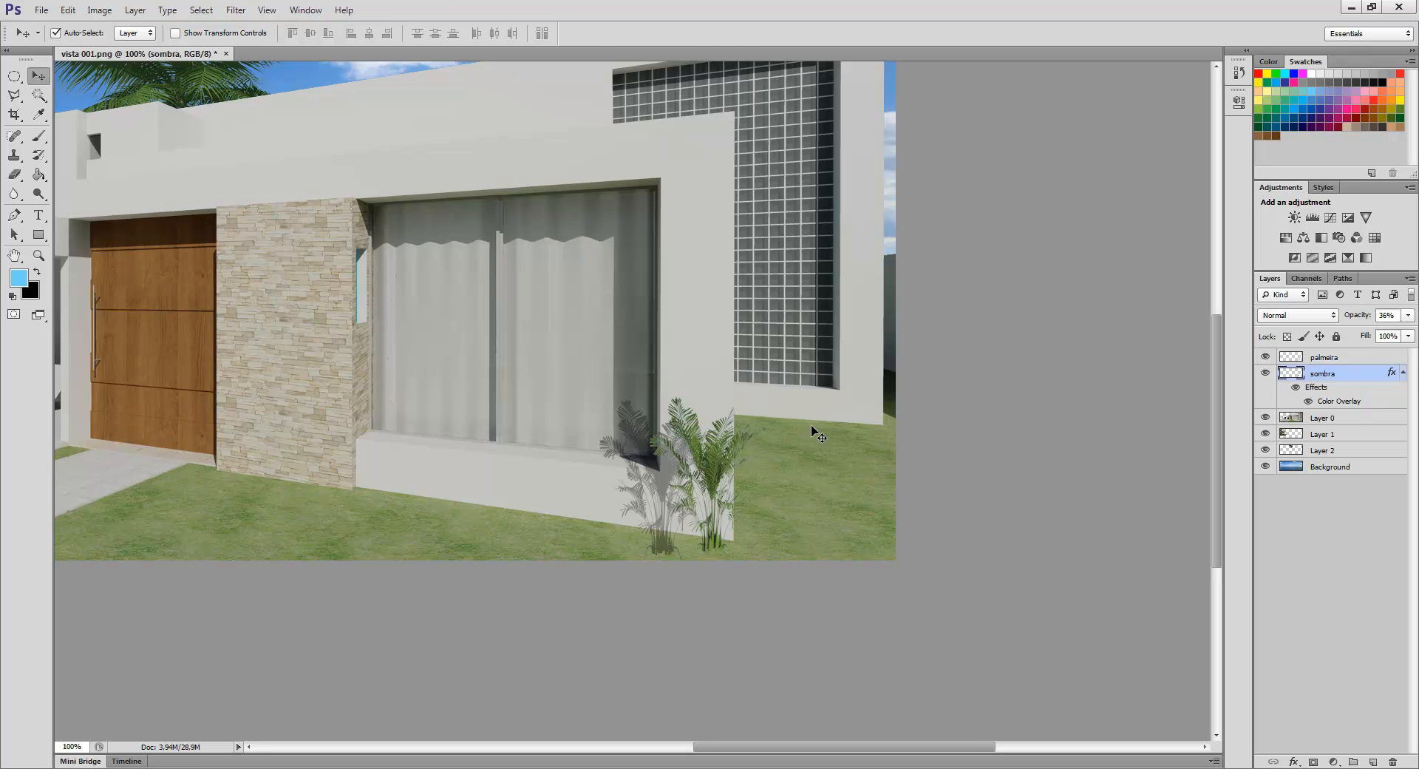
key(ctrl+t)
drag(717, 399, 688, 427)
key(Return)
drag(643, 481, 663, 473)
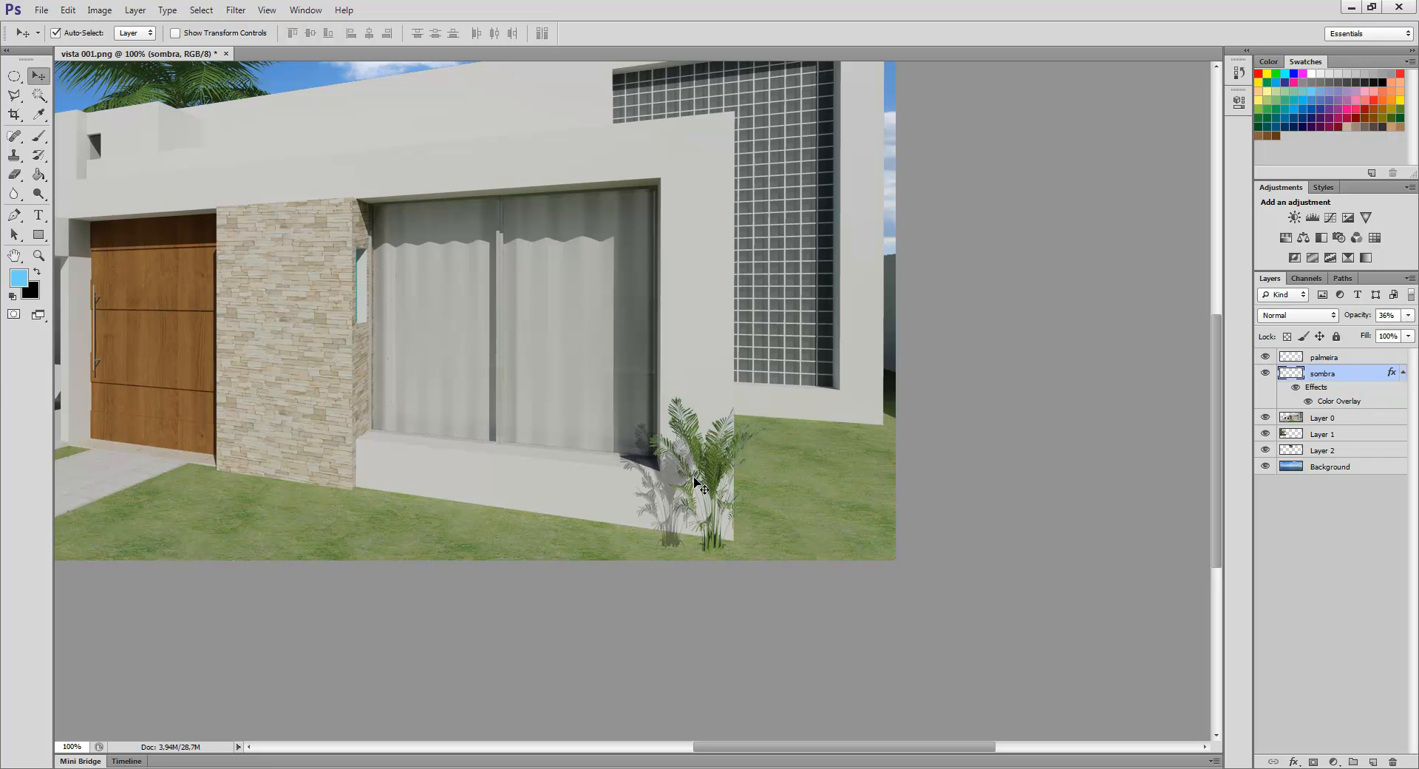
drag(670, 535, 668, 534)
- Collapse the sombra layer's effects list and duplicate the layer as sombra copy
click(1403, 373)
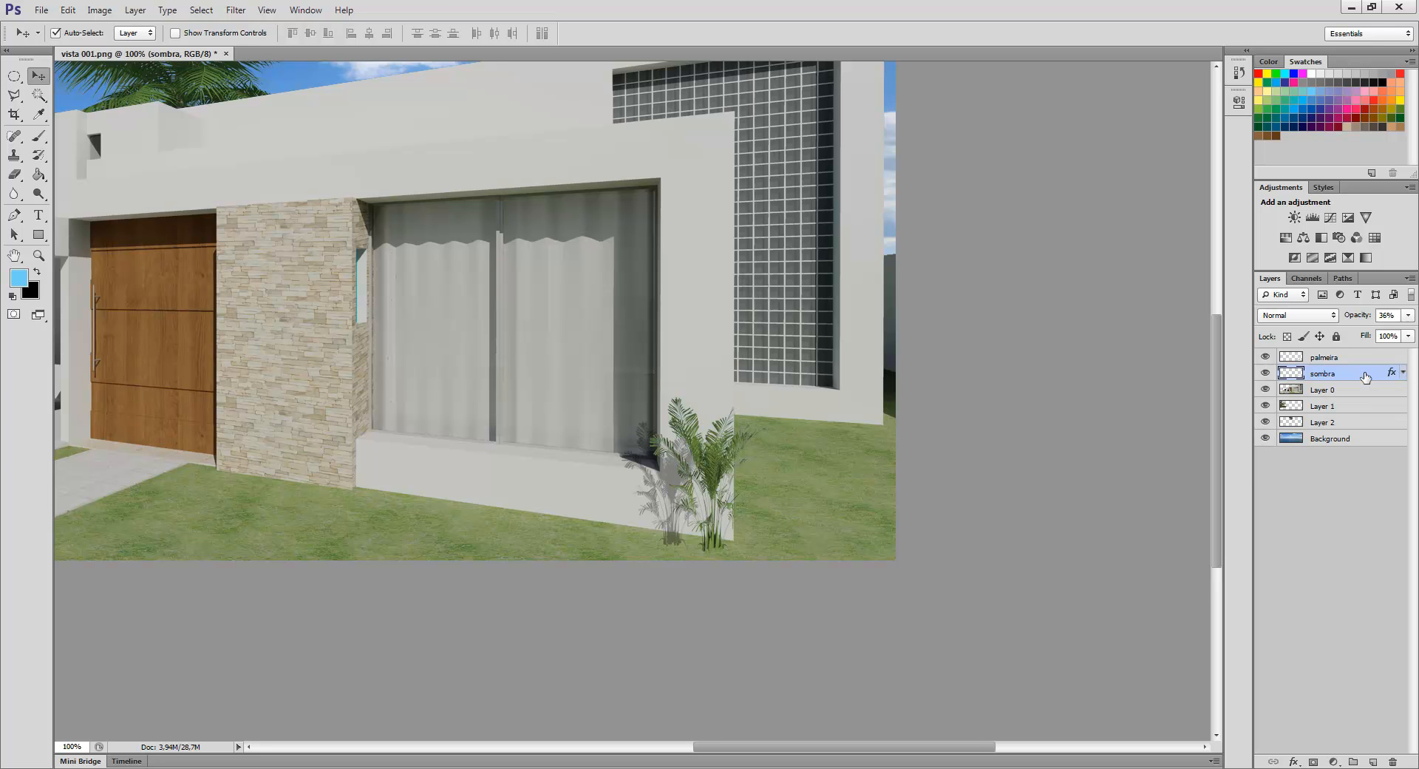
right_click(1362, 377)
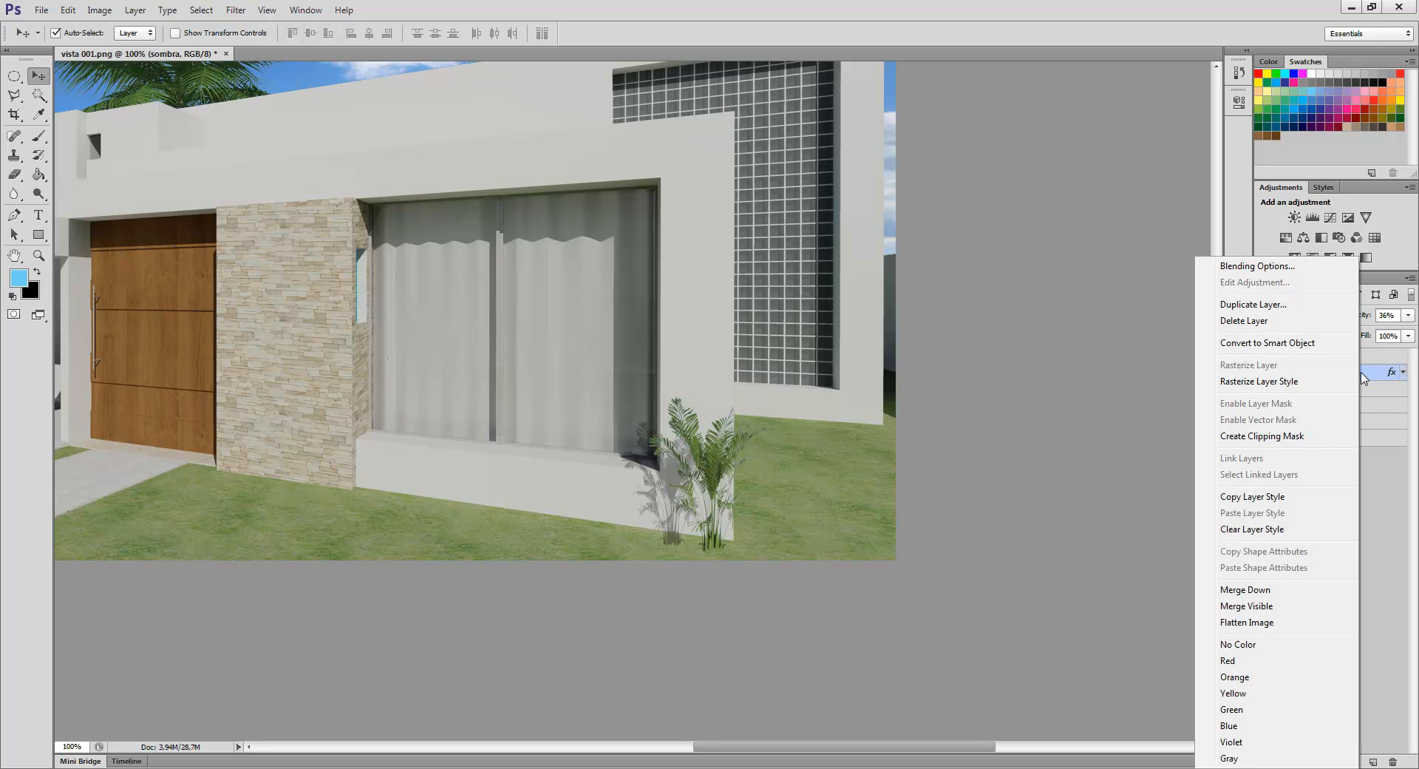
click(1286, 305)
click(838, 243)
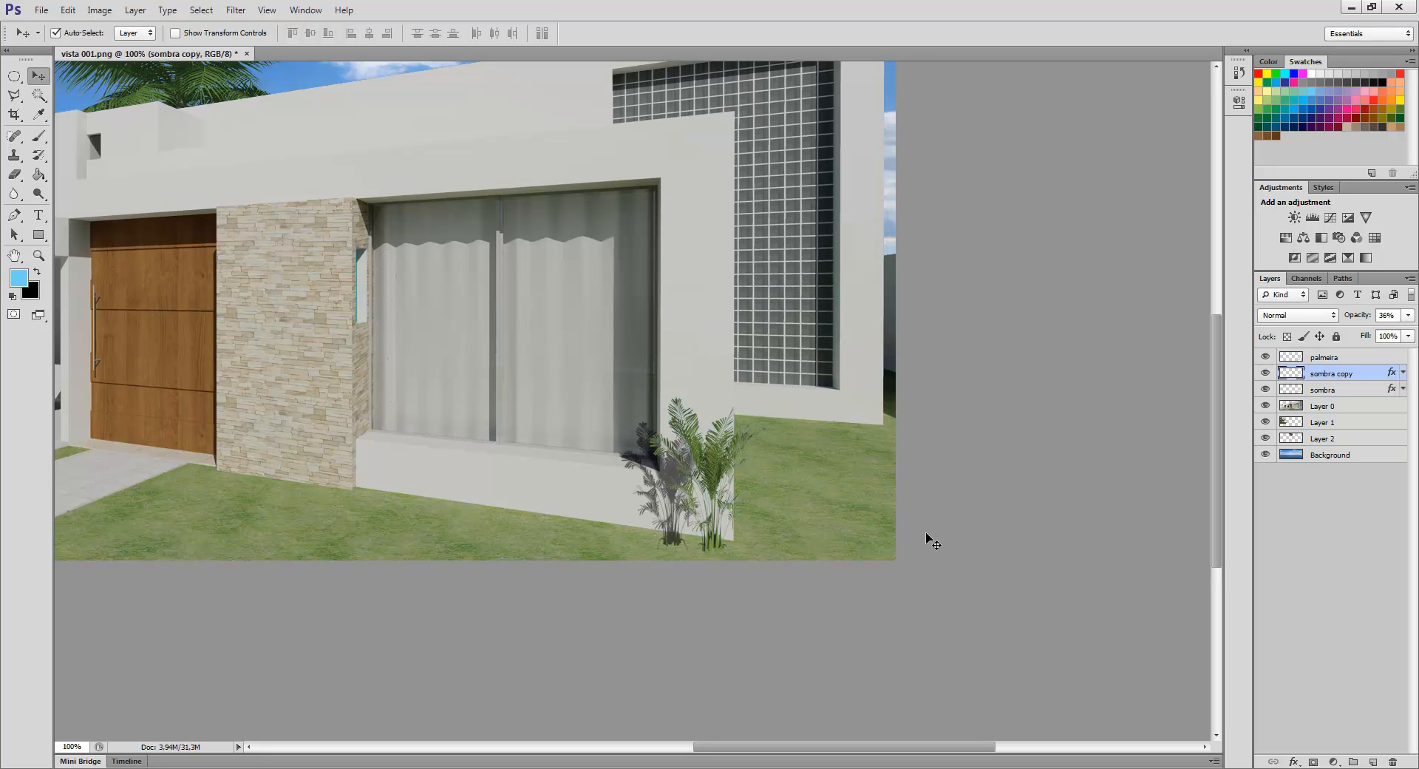
- Move the sombra copy shadow left along the window wall until it stands clear of the original shadow
key(Left)
key(Left)
key(Left)
key(Left)
key(Left)
key(Left)
key(Left)
key(Left)
key(Left)
key(Left)
key(Left)
key(Left)
key(Left)
key(Left)
key(Left)
key(Left)
key(Left)
key(Left)
key(Left)
key(Left)
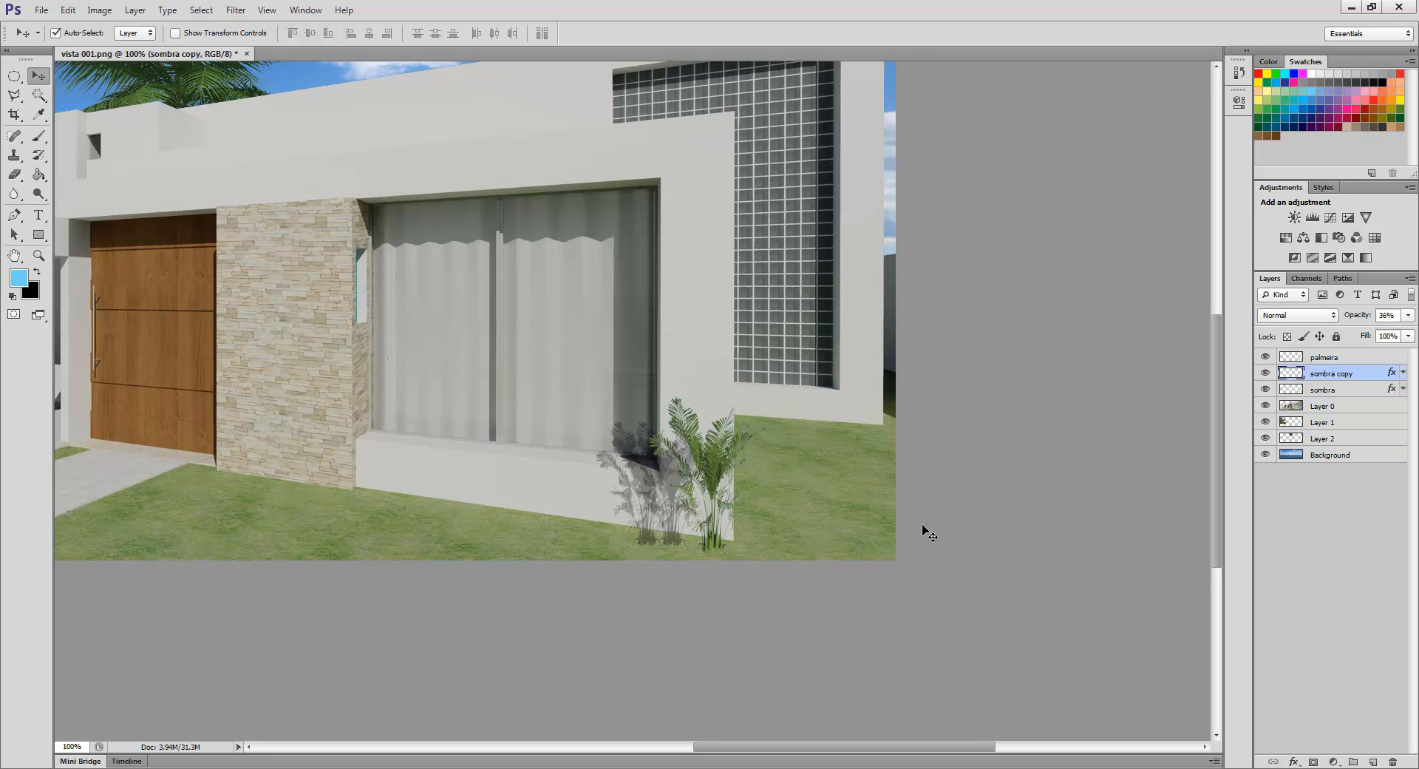
key(Left)
key(Left)
key(Left)
key(Left)
key(Left)
key(Left)
key(Left)
key(Left)
key(Left)
key(Left)
key(Left)
key(Left)
key(Left)
key(Left)
key(Left)
key(Left)
key(Left)
key(Left)
key(Left)
key(Left)
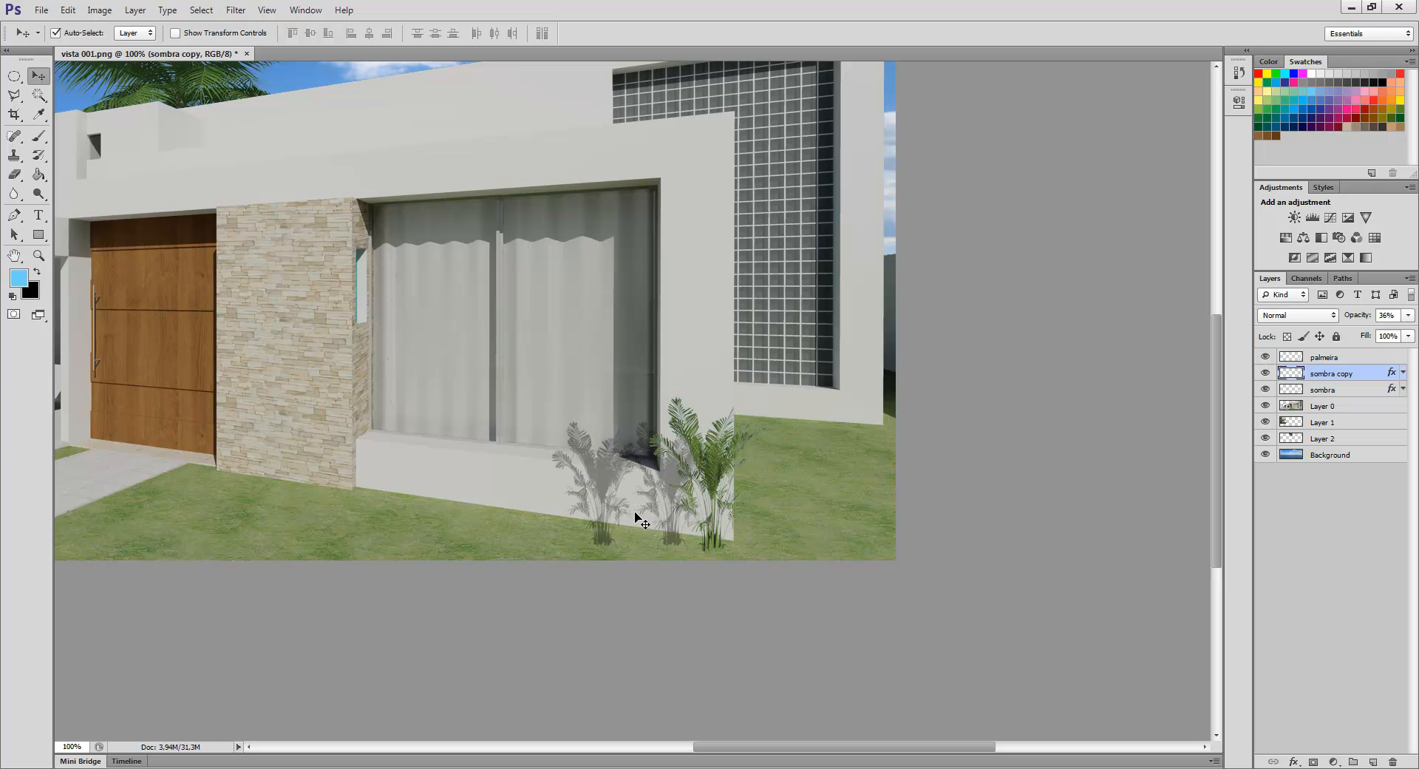
key(Left)
key(Left)
key(Left)
key(Left)
key(Left)
key(Left)
key(Left)
key(Left)
key(Left)
key(Left)
key(Left)
key(Left)
key(Left)
key(Left)
key(Left)
key(Left)
key(Left)
key(Left)
key(Left)
key(Left)
- Cut away the part of the sombra shadow below the wall's base line with a Polygonal Lasso selection, then deselect
click(671, 486)
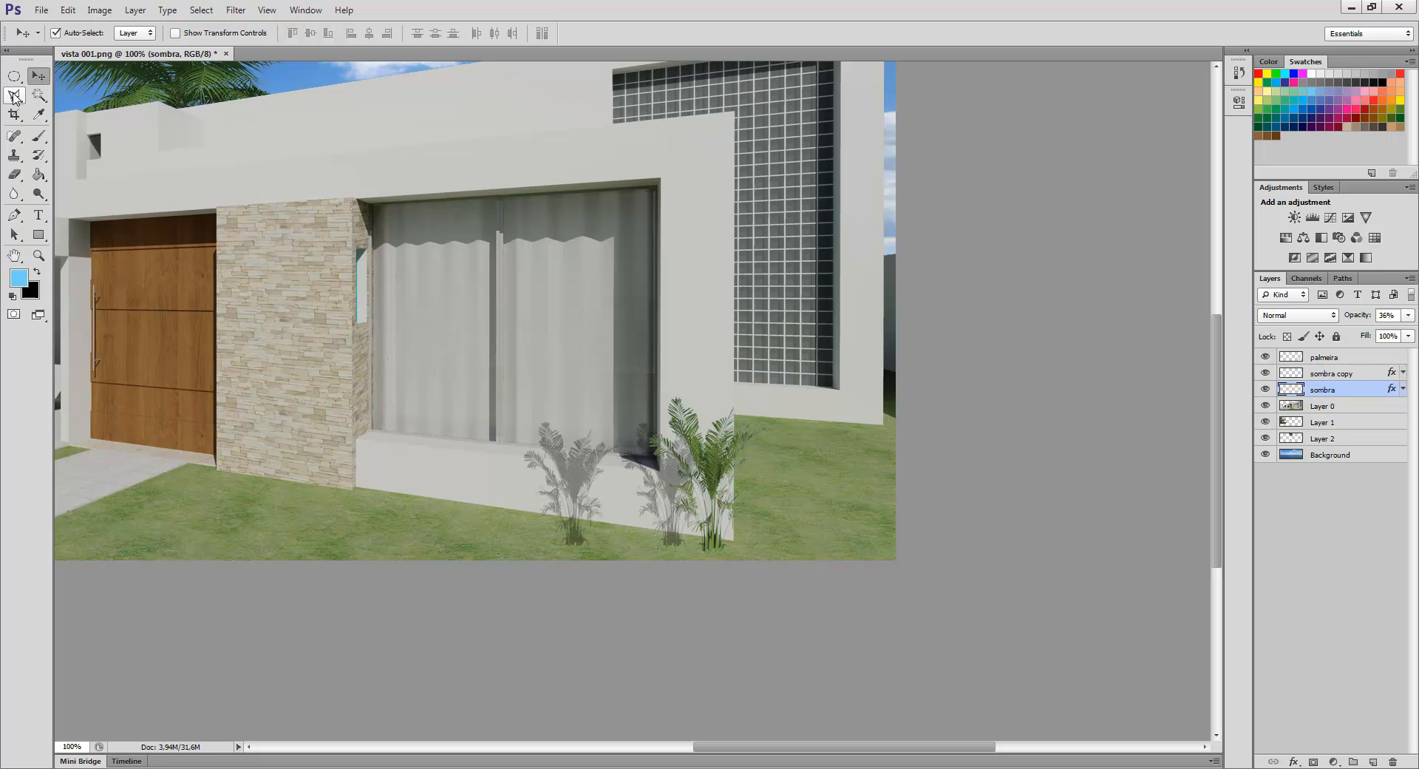
click(14, 95)
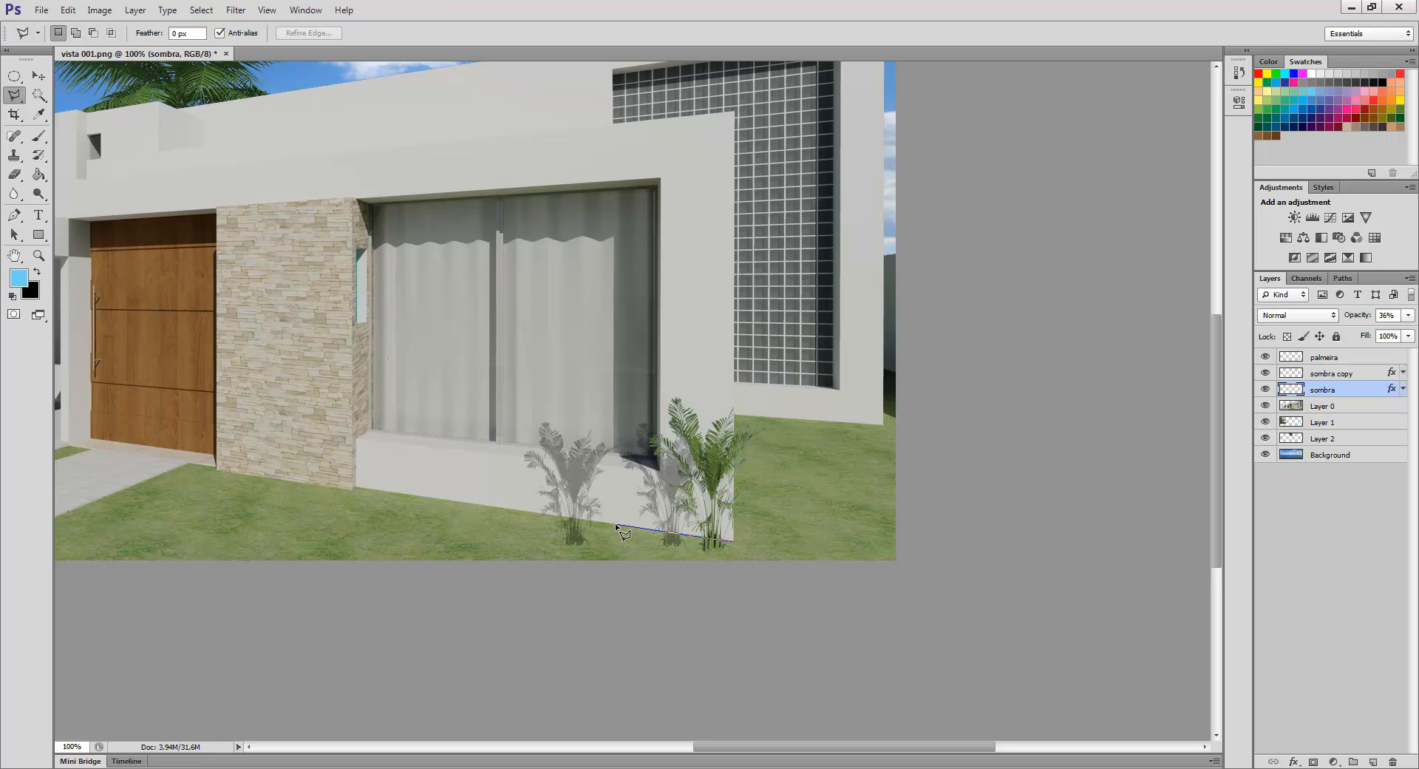
click(733, 541)
key(ctrl+d)
key(v)
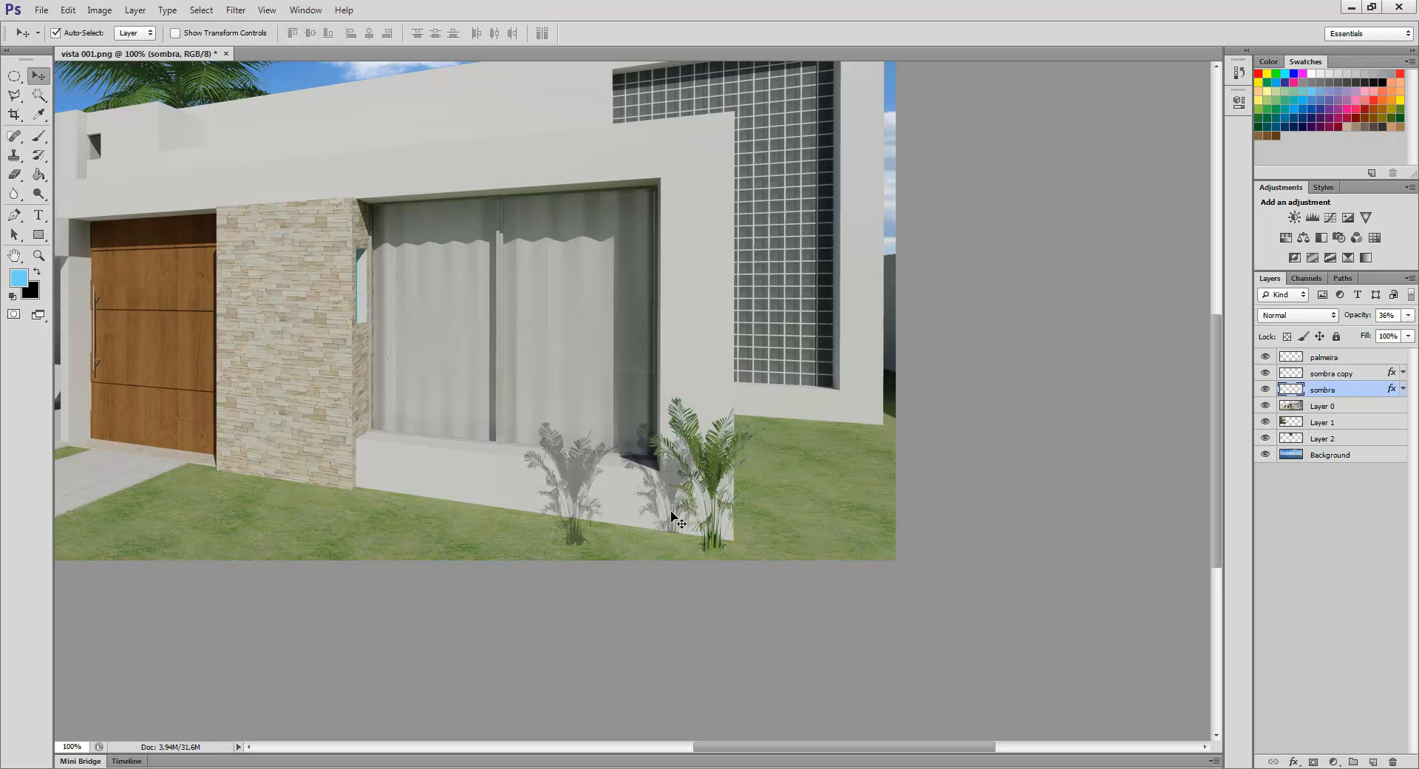
- Move the sombra copy shadow right along the wall until its base meets the foot of the green plant
click(584, 544)
key(Right)
key(Right)
key(Right)
key(Right)
key(Right)
key(Right)
key(Right)
key(Right)
key(Right)
key(Right)
key(Right)
key(Right)
key(Right)
key(Right)
key(Right)
key(Right)
key(Right)
key(Right)
key(Right)
key(Right)
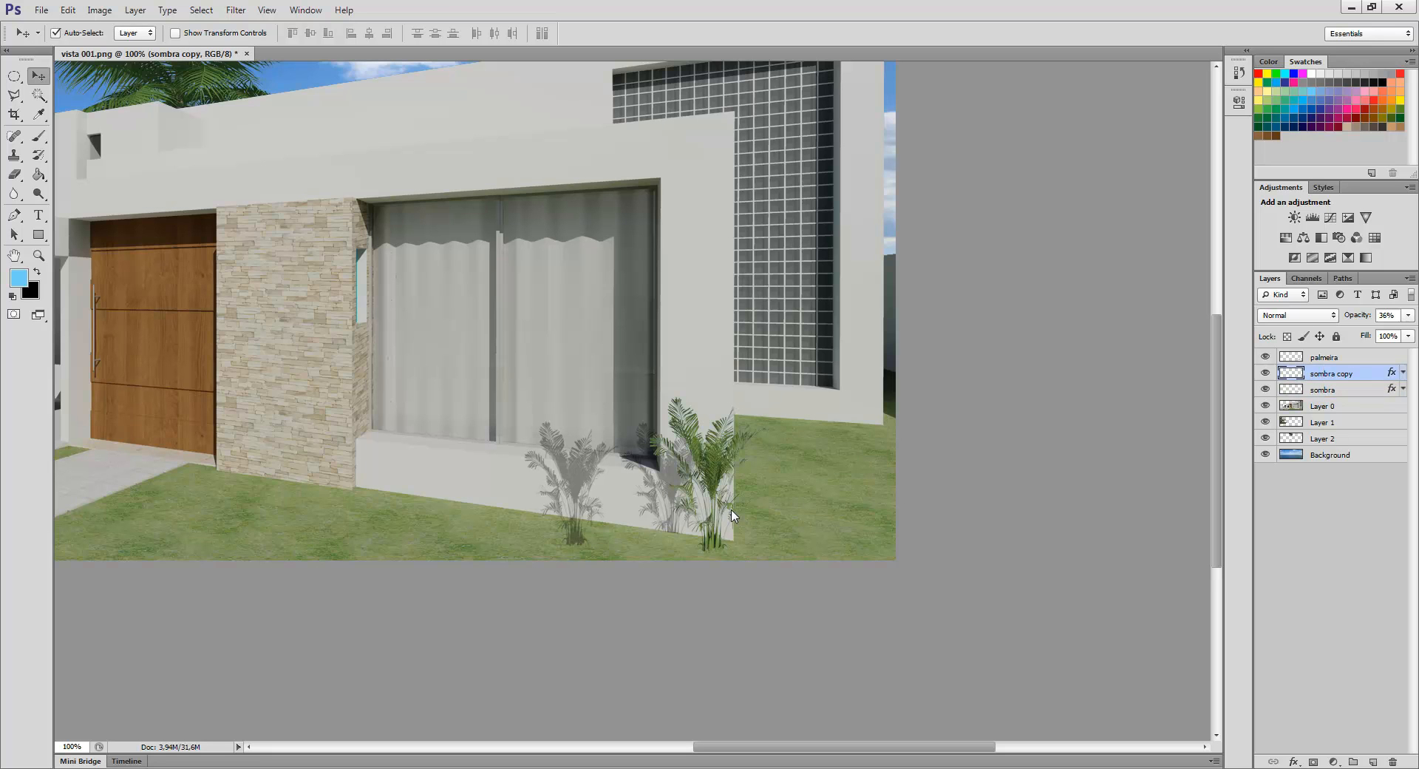
key(Right)
key(Right)
key(Right)
key(Right)
key(Right)
key(Right)
key(Right)
key(Right)
key(Right)
key(Right)
key(Right)
key(Right)
key(Right)
key(Right)
key(Right)
key(Right)
key(Right)
key(Right)
key(Right)
key(Right)
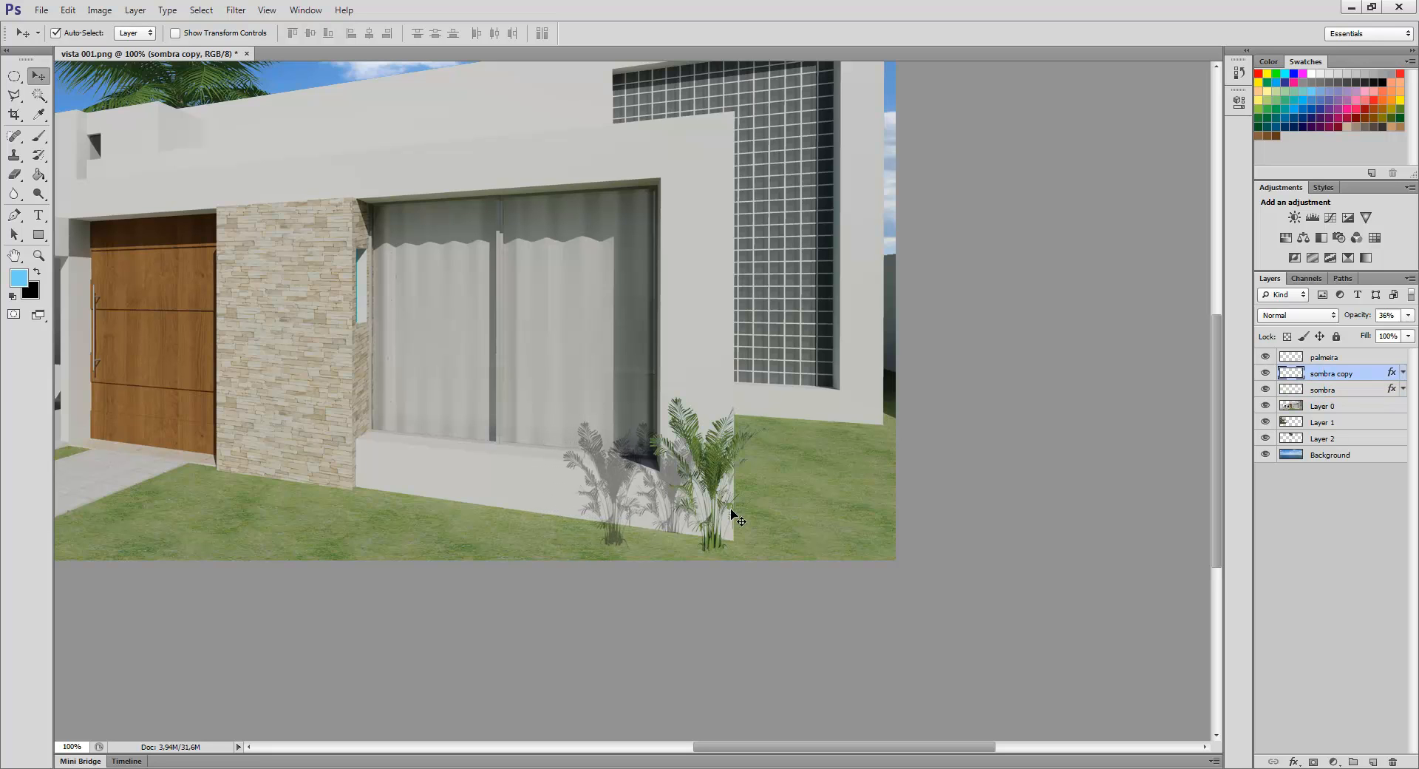
key(Right)
key(Right)
key(Right)
key(Right)
key(Right)
key(Right)
key(Right)
key(Right)
key(Right)
key(Right)
key(Right)
key(Right)
key(Right)
key(Right)
key(Right)
key(Right)
key(Right)
key(Right)
key(Right)
key(Right)
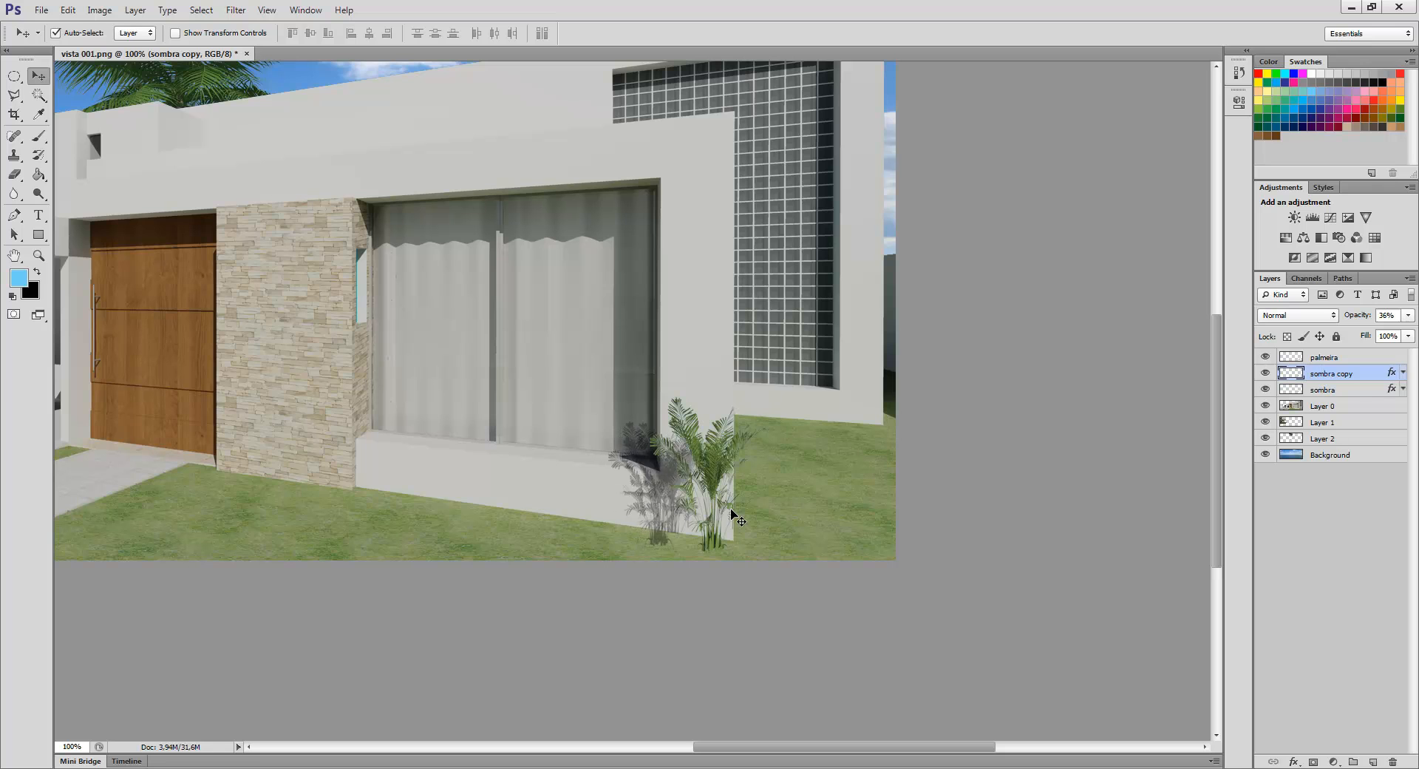
key(Right)
key(Right)
key(Right)
key(Right)
key(Right)
key(Right)
key(Right)
key(Right)
key(Right)
key(Right)
key(Right)
key(Right)
key(Right)
key(Right)
key(Right)
key(Right)
key(Right)
key(Right)
key(Right)
key(Right)
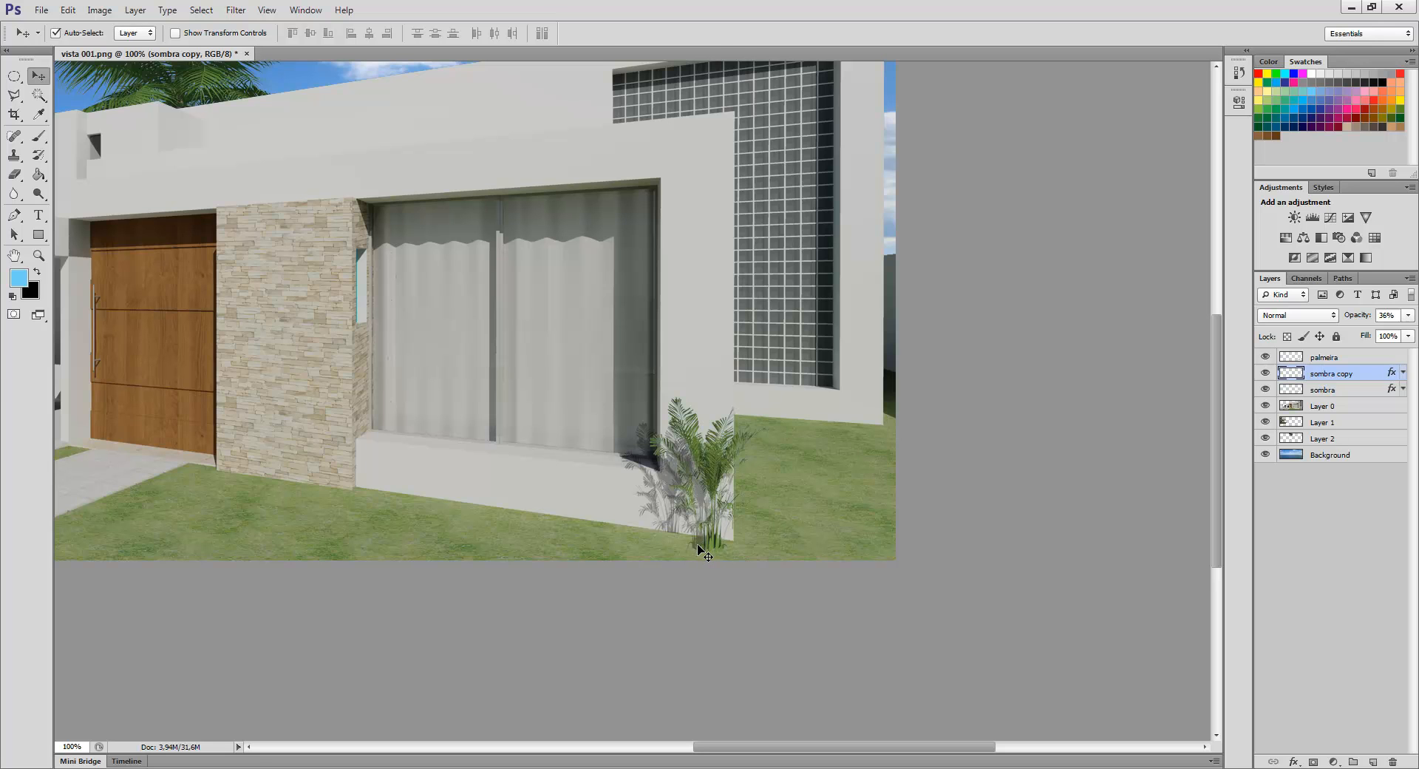
- Skew the sombra copy shadow about 46° horizontally so its top leans left, keeping its base at the plant's foot
key(ctrl+t)
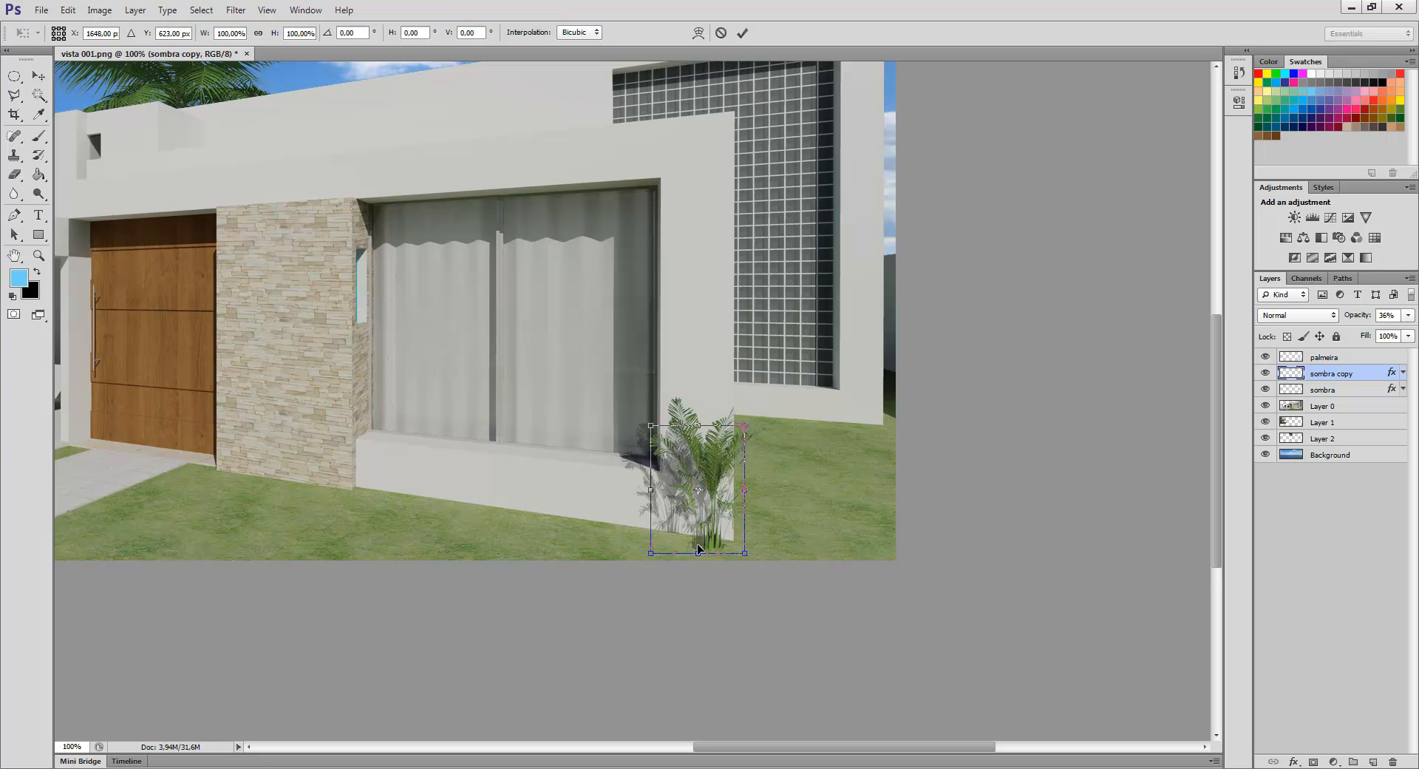
right_click(701, 498)
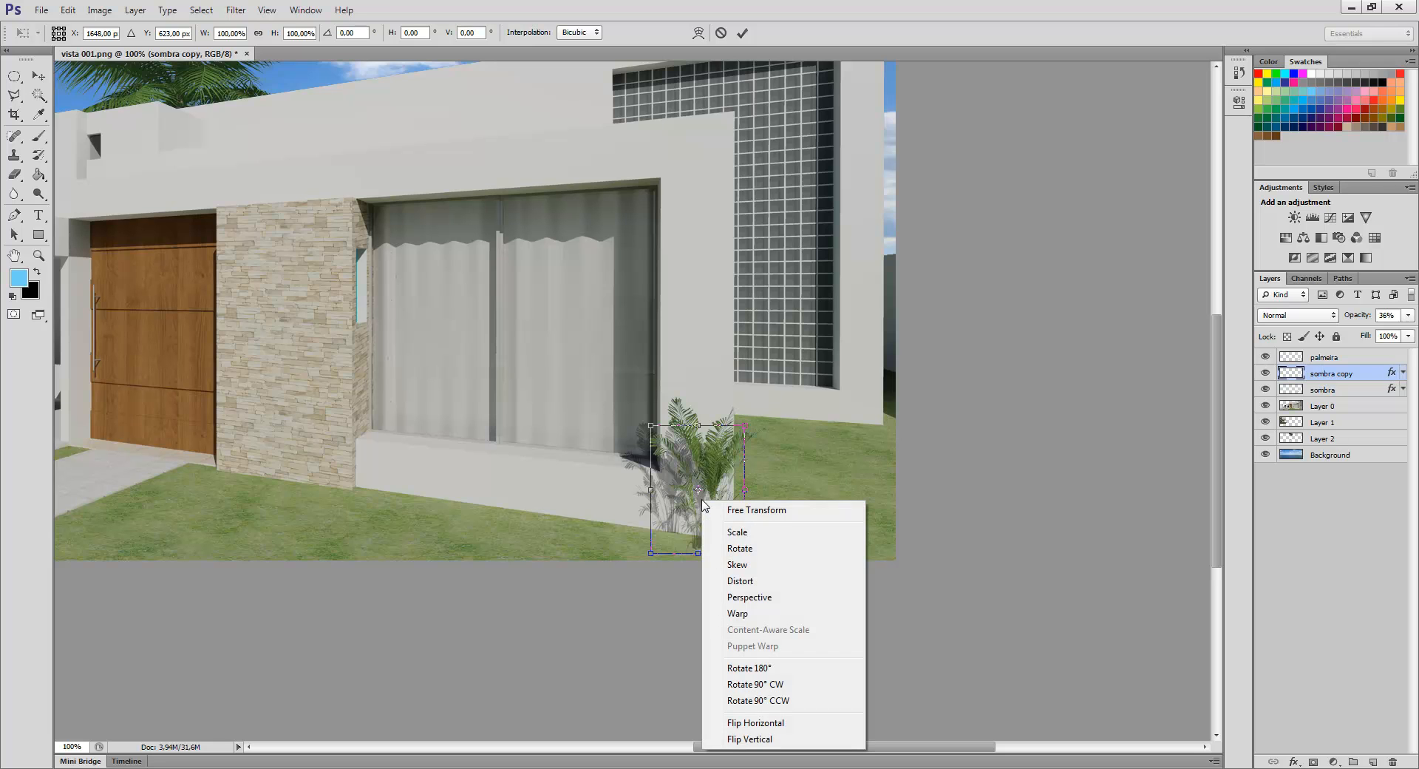
click(751, 602)
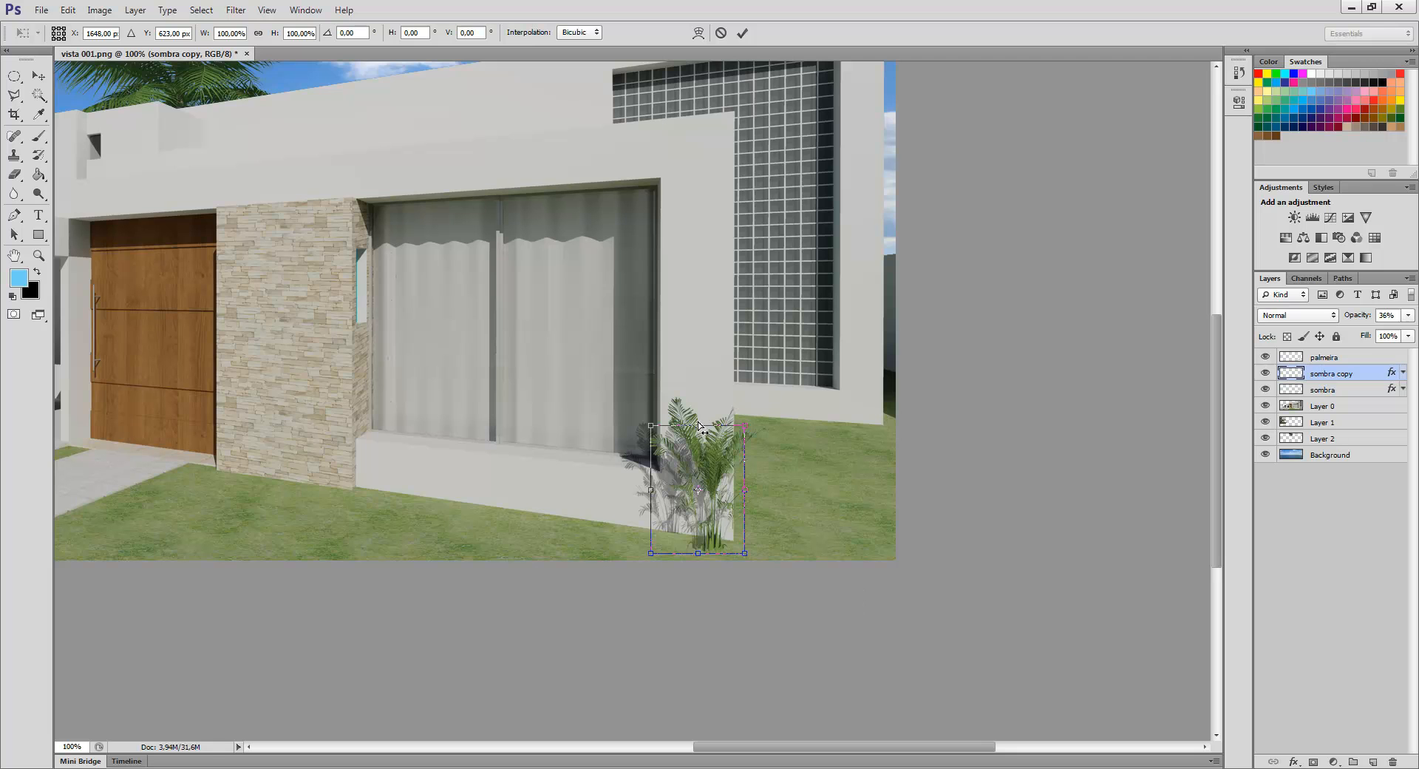
drag(700, 428, 621, 431)
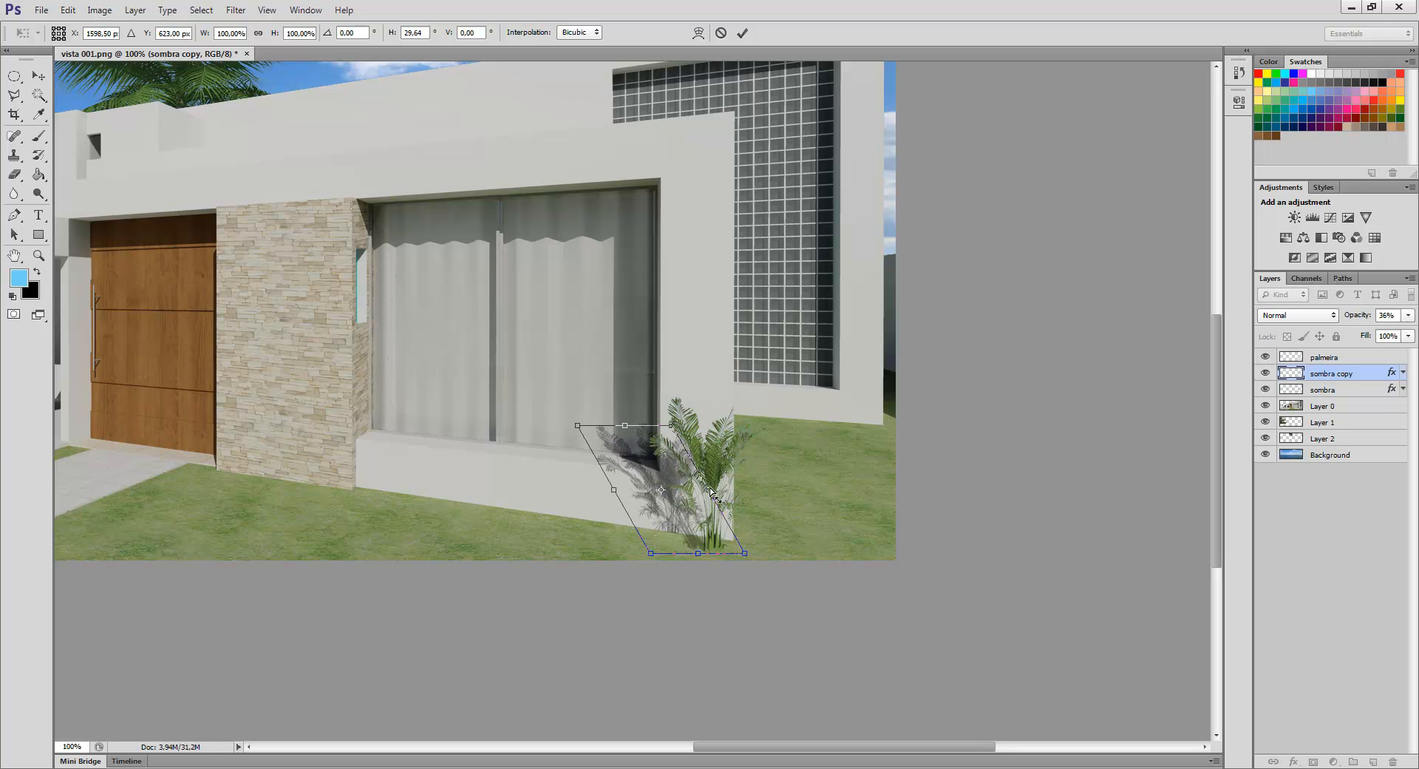
drag(710, 492, 710, 485)
drag(698, 554, 709, 553)
drag(620, 496, 620, 490)
drag(627, 428, 576, 441)
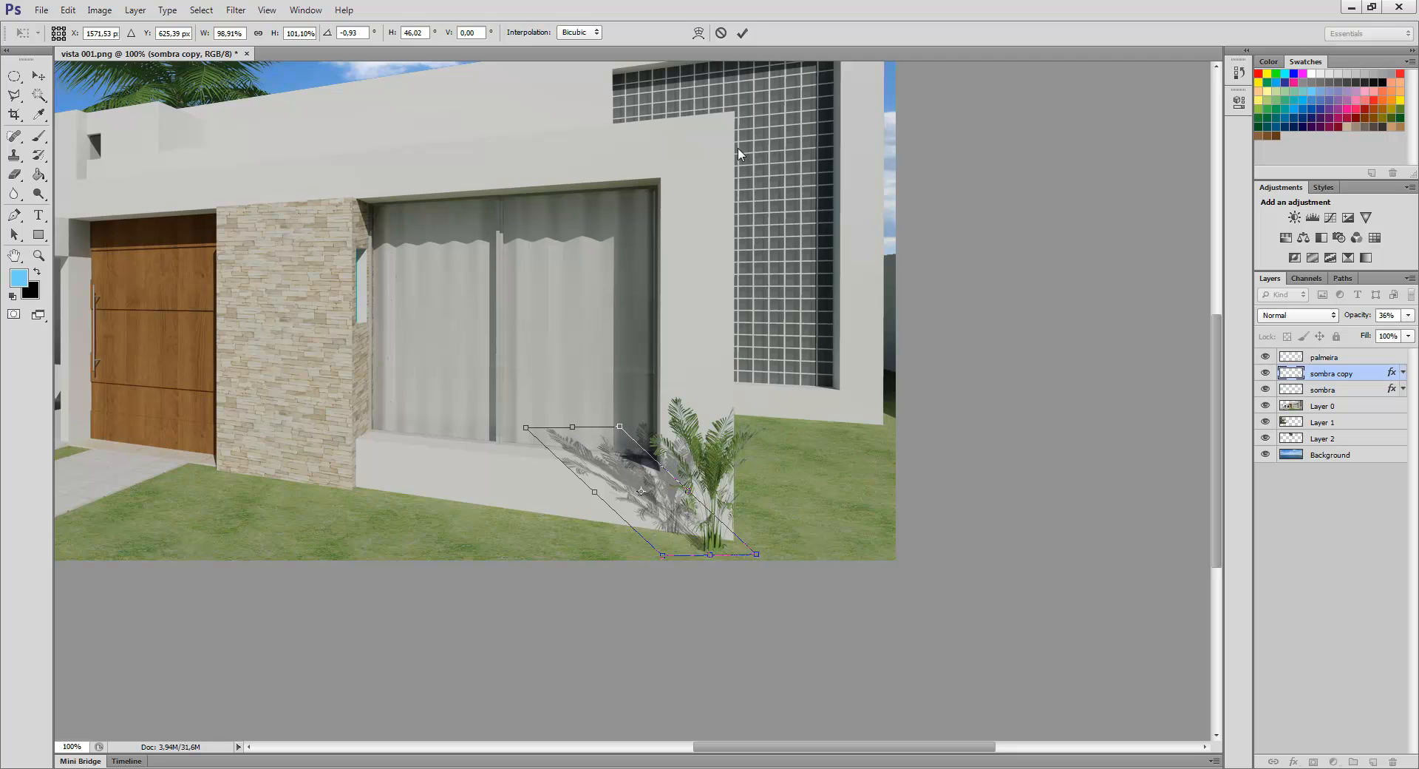
click(744, 33)
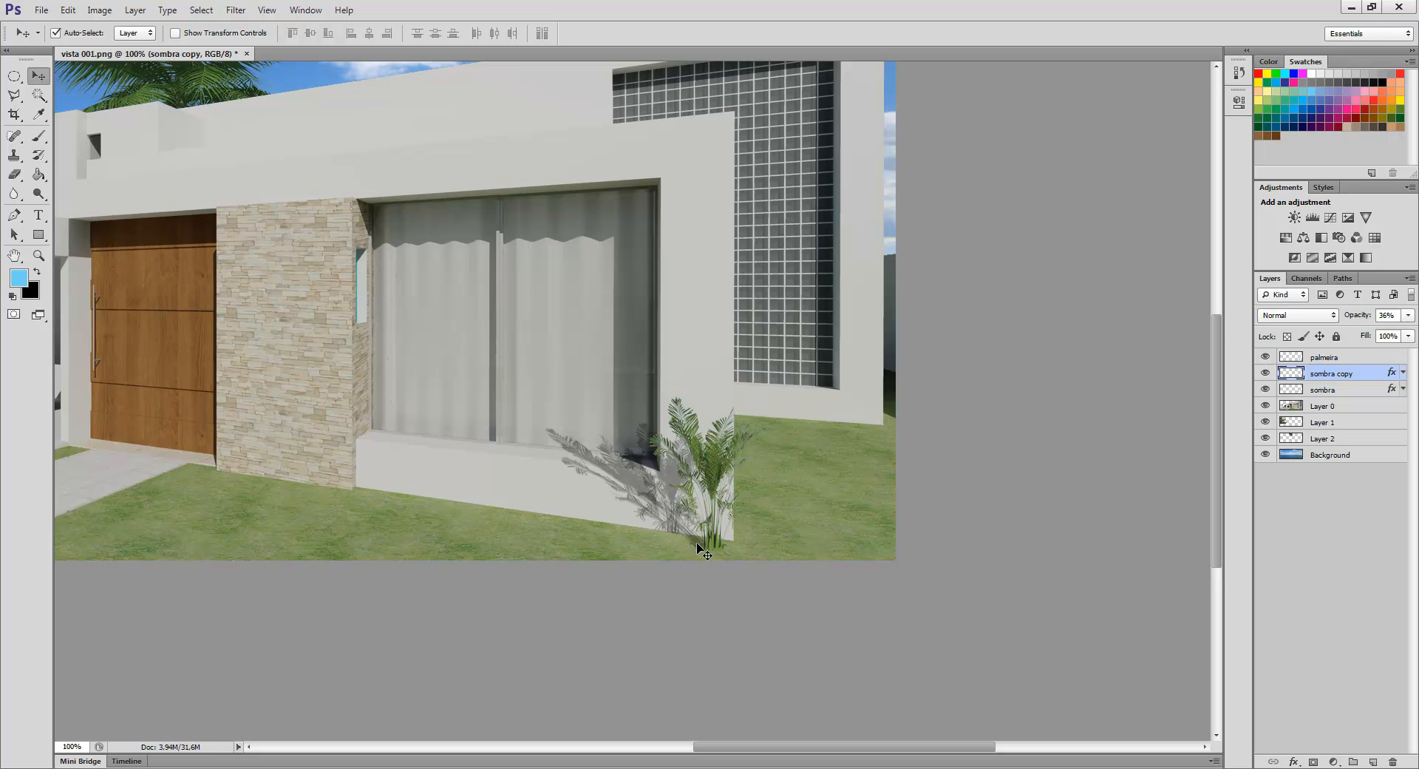
- Cut away the part of the sombra copy shadow above the wall's base line with a Polygonal Lasso selection, then deselect
click(13, 95)
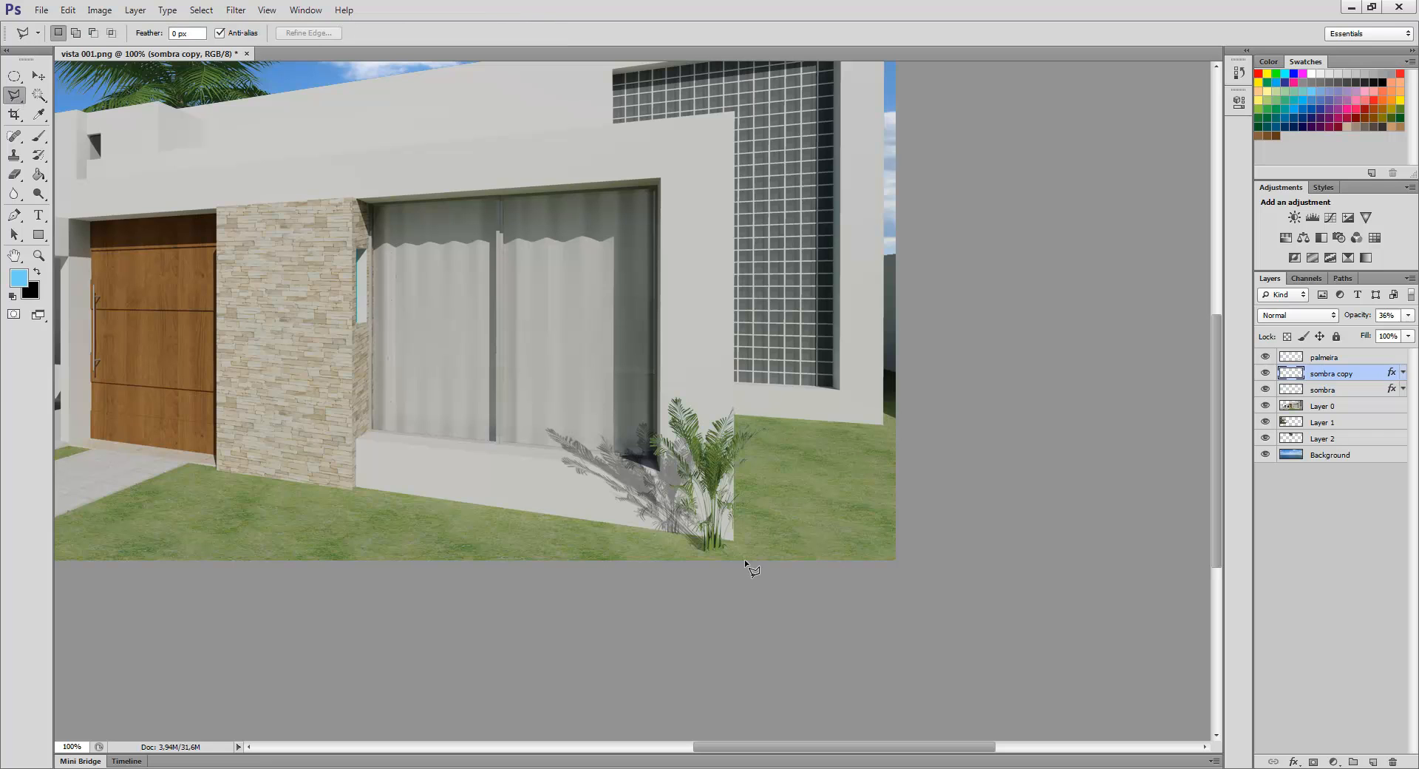
click(733, 540)
click(533, 512)
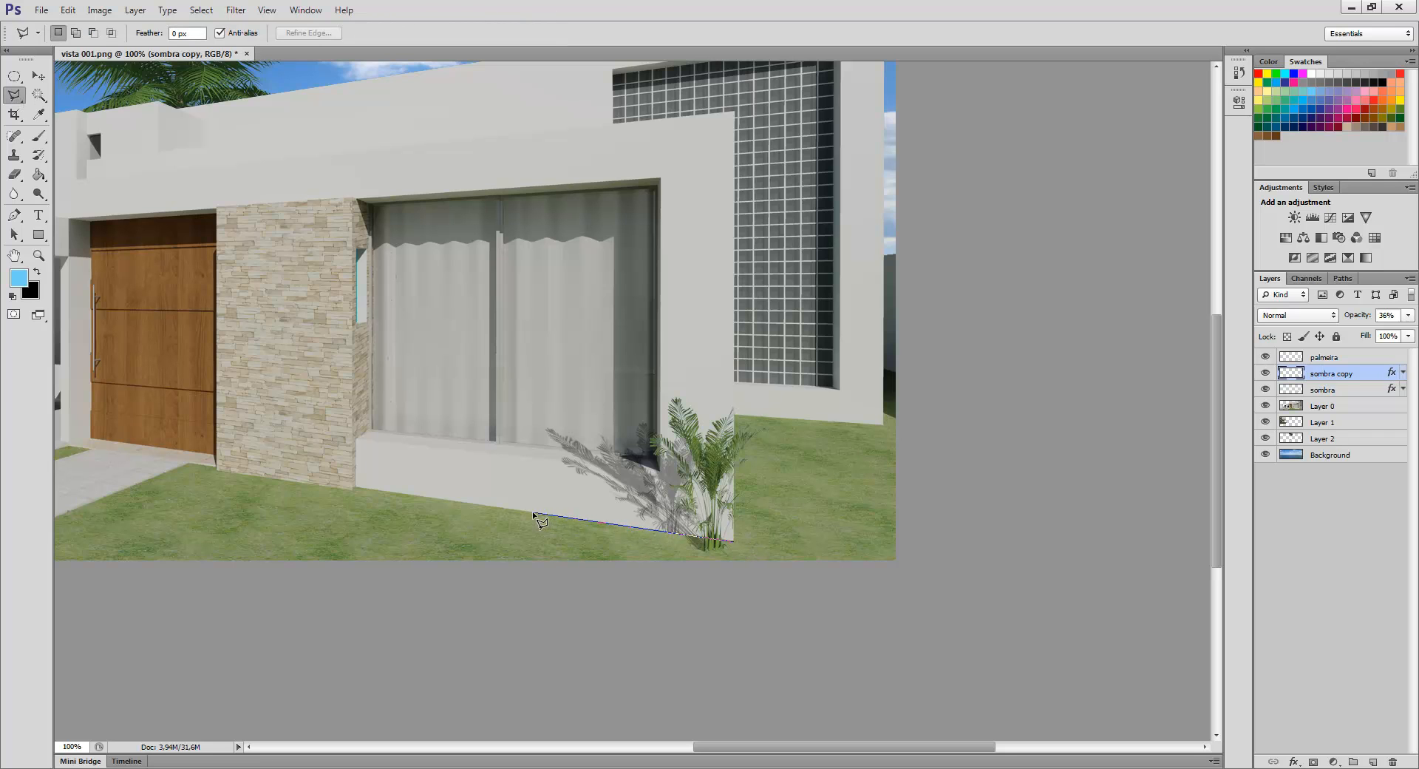
click(530, 352)
click(770, 358)
click(794, 508)
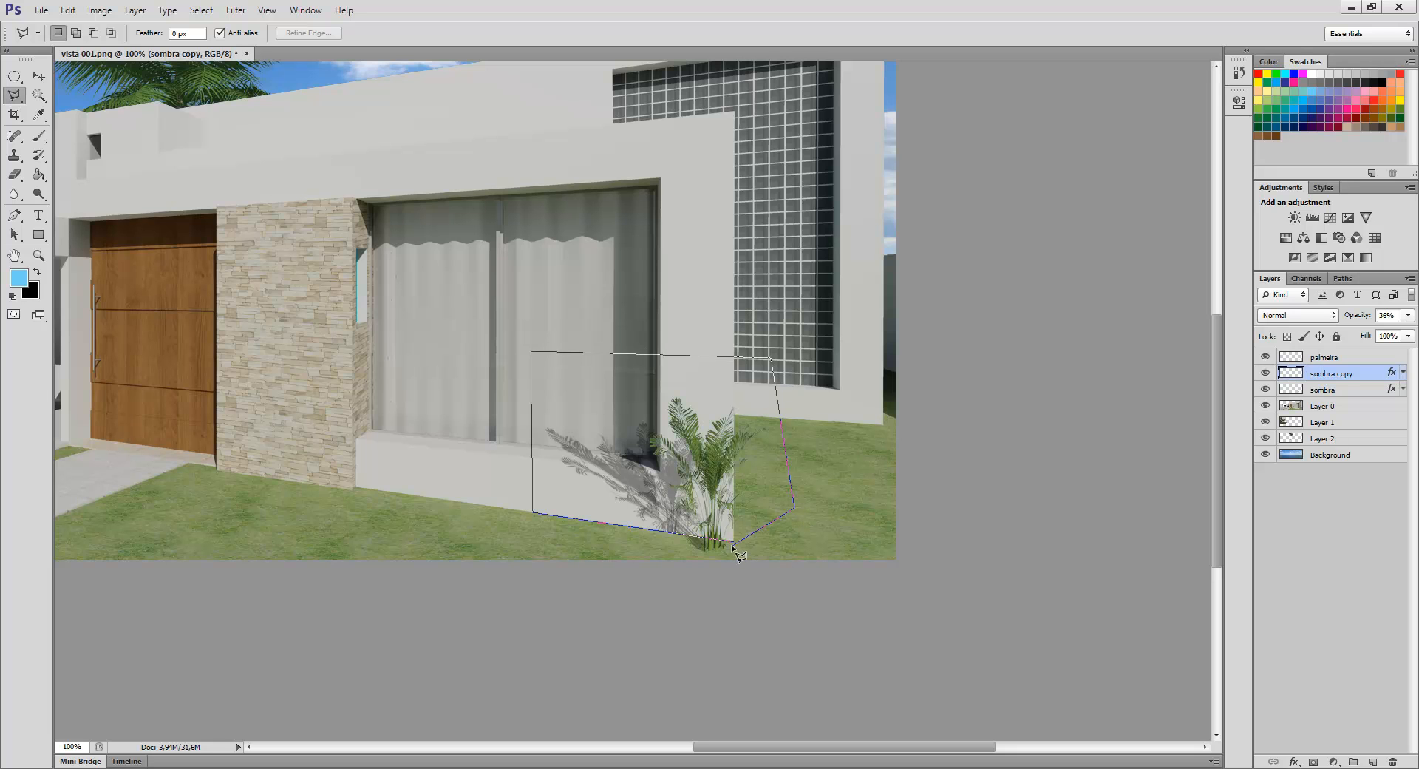
click(733, 540)
key(Delete)
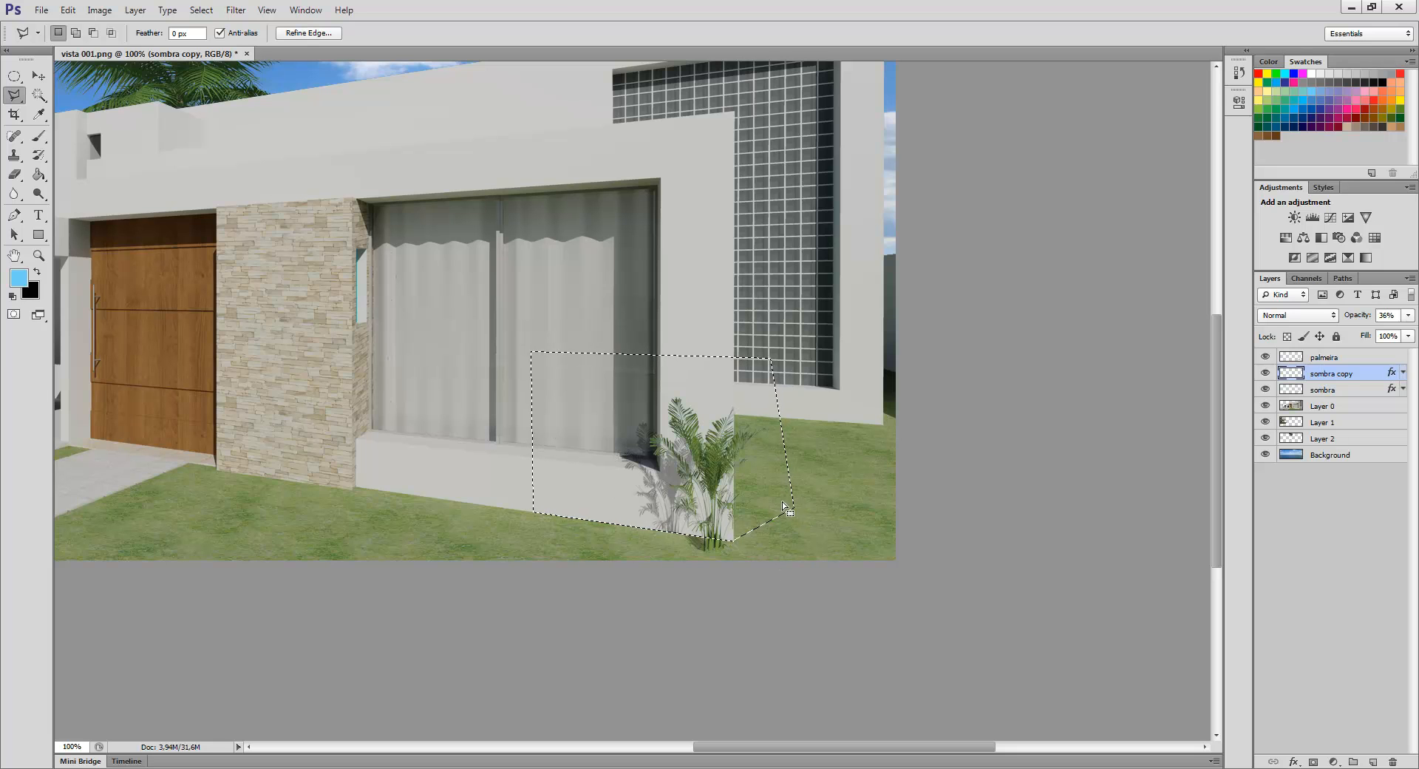
key(ctrl+d)
key(v)
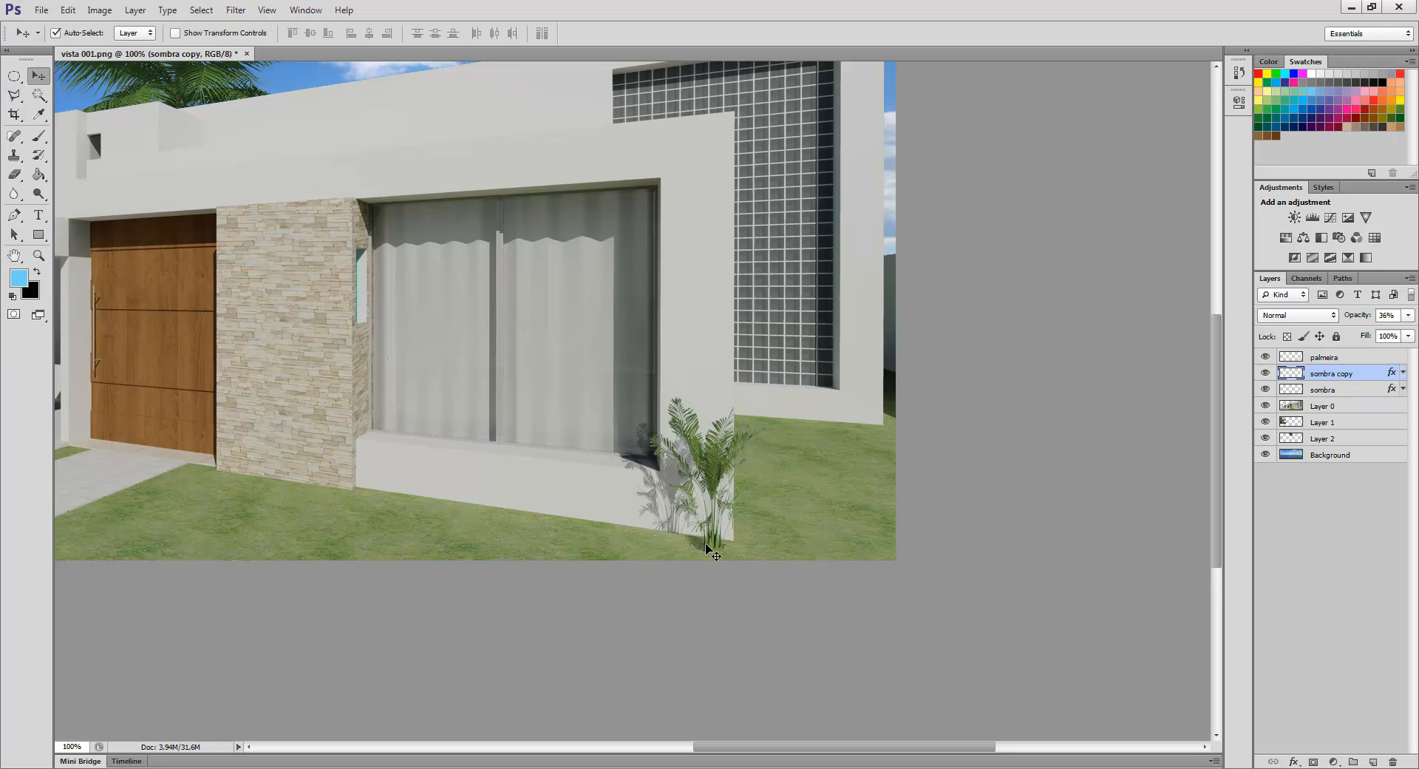
- Shift the sombra wall shadow slightly right so it sits closer behind the green plant
click(1360, 392)
key(shift+Right)
key(shift+Right)
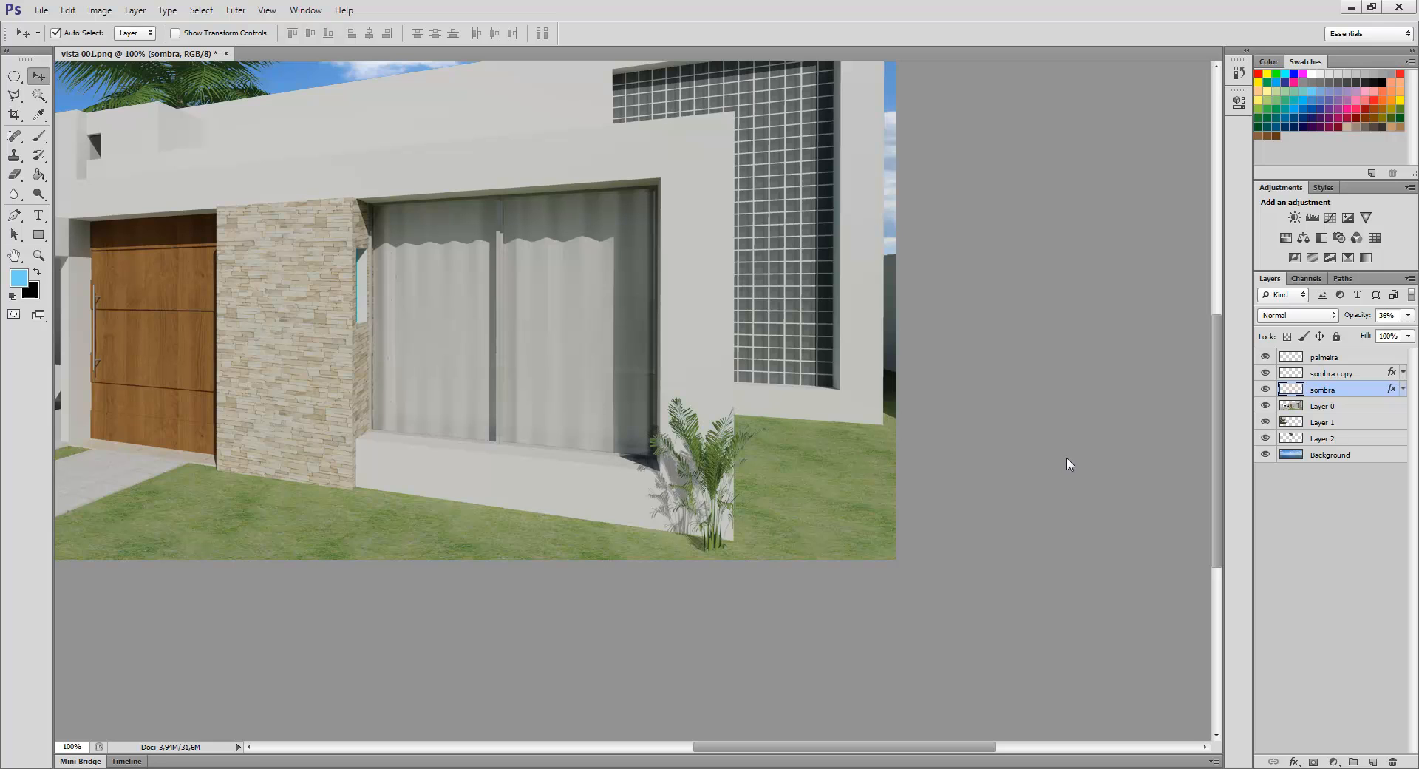
key(shift+Right)
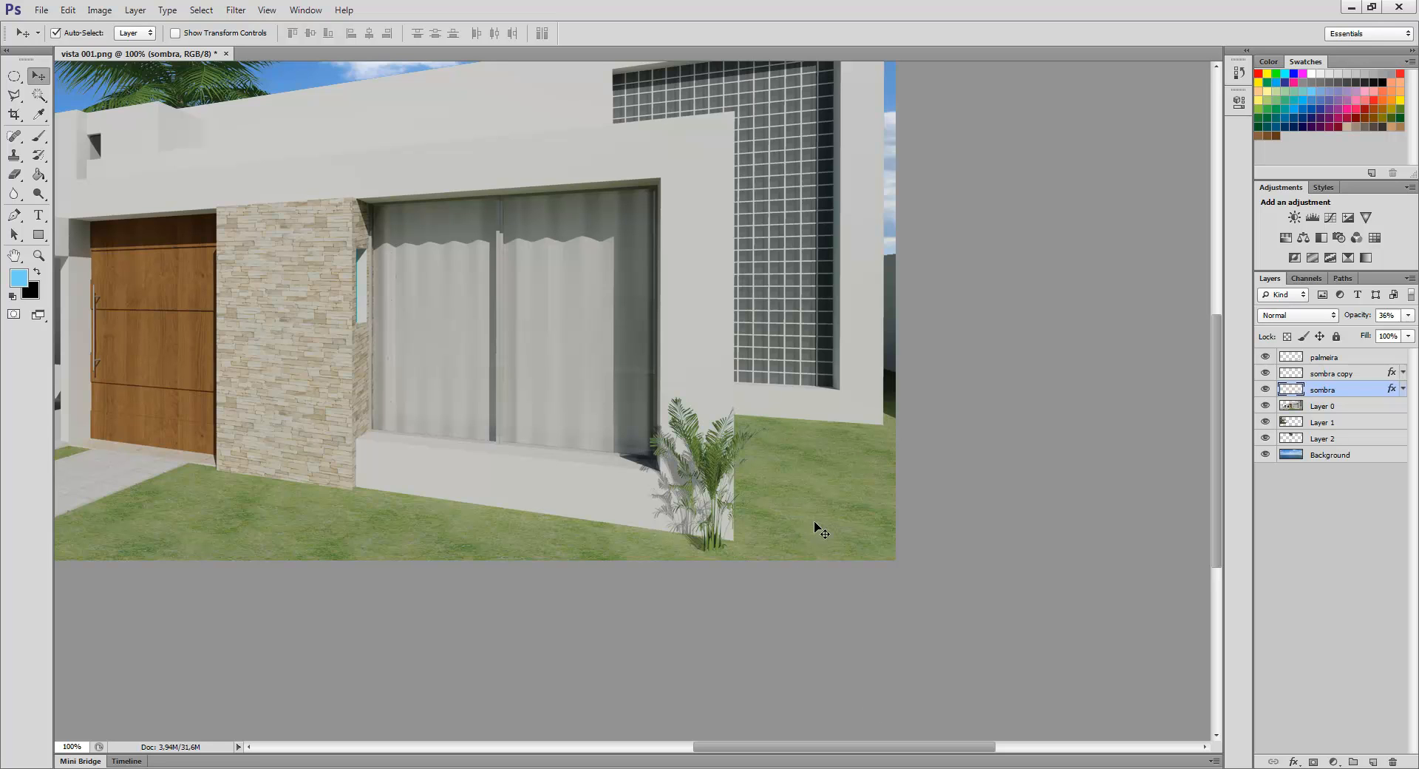
- Group the palmeira, sombra copy and sombra layers and name the group palmeira 01
shift+click(1367, 379)
shift+click(1363, 360)
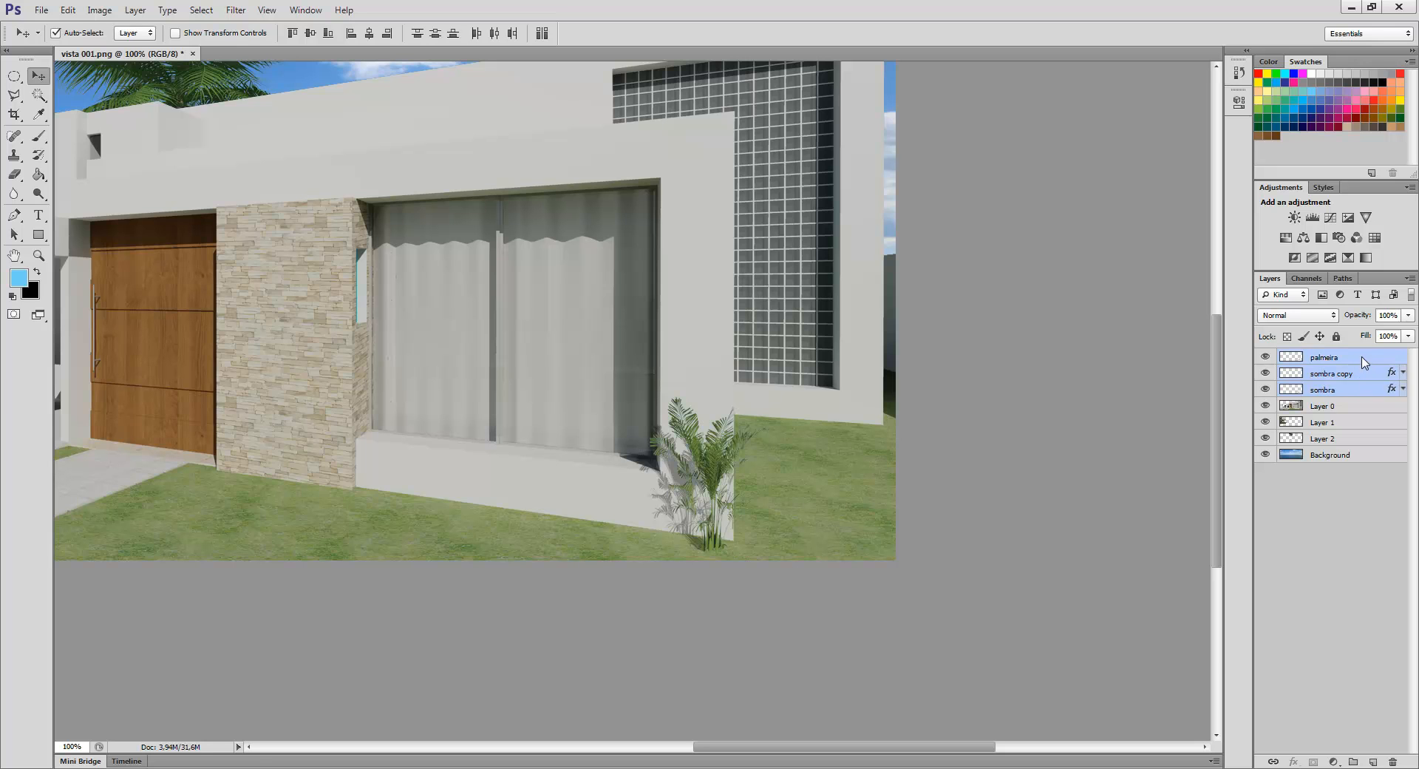
right_click(1364, 362)
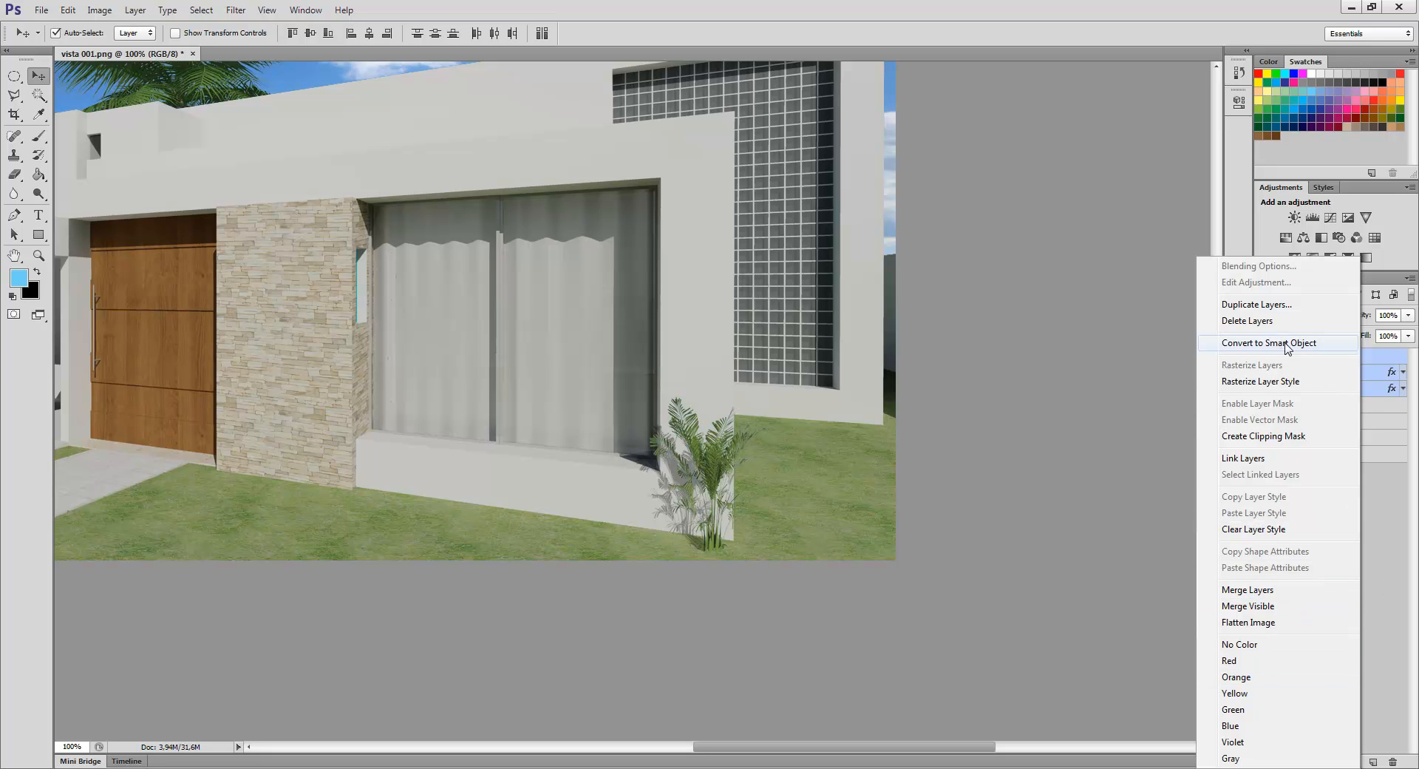
click(1379, 507)
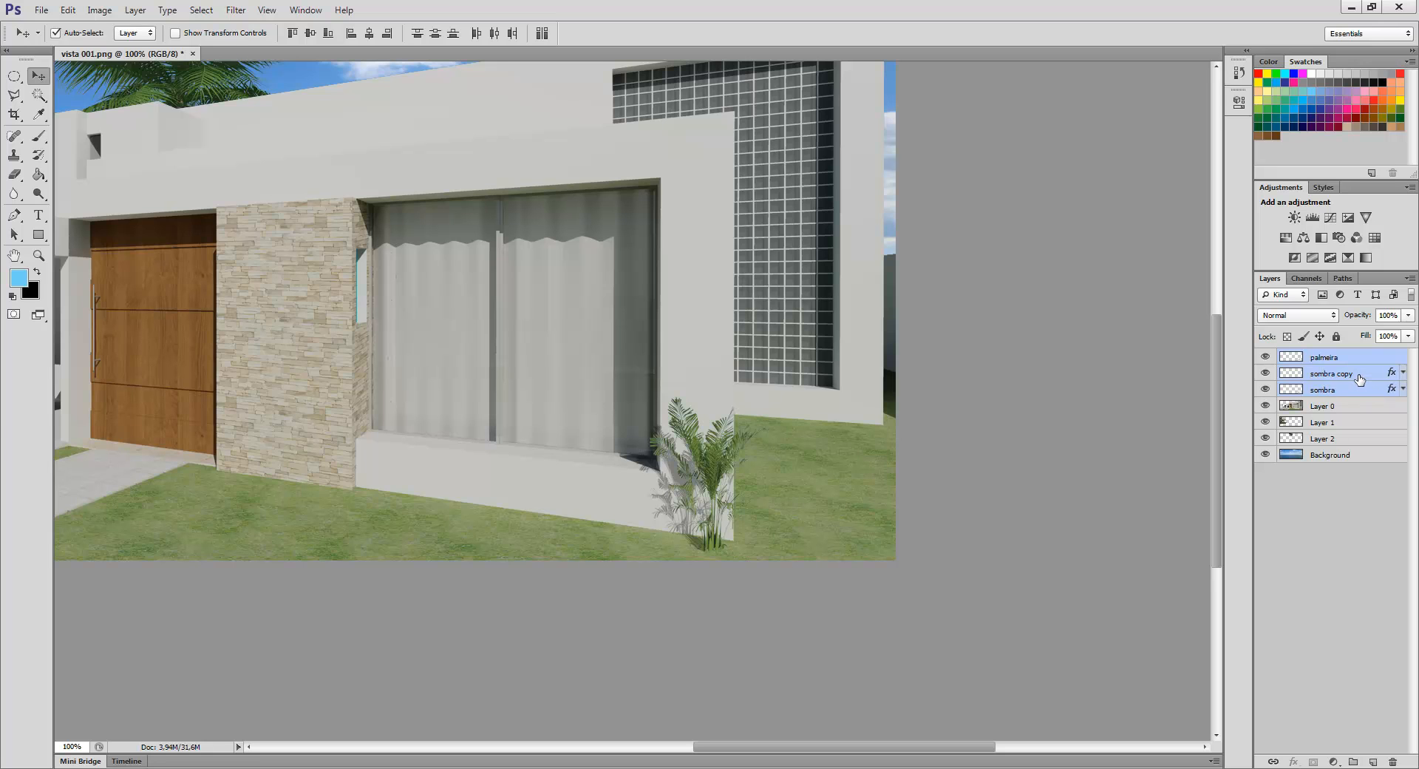
key(ctrl+g)
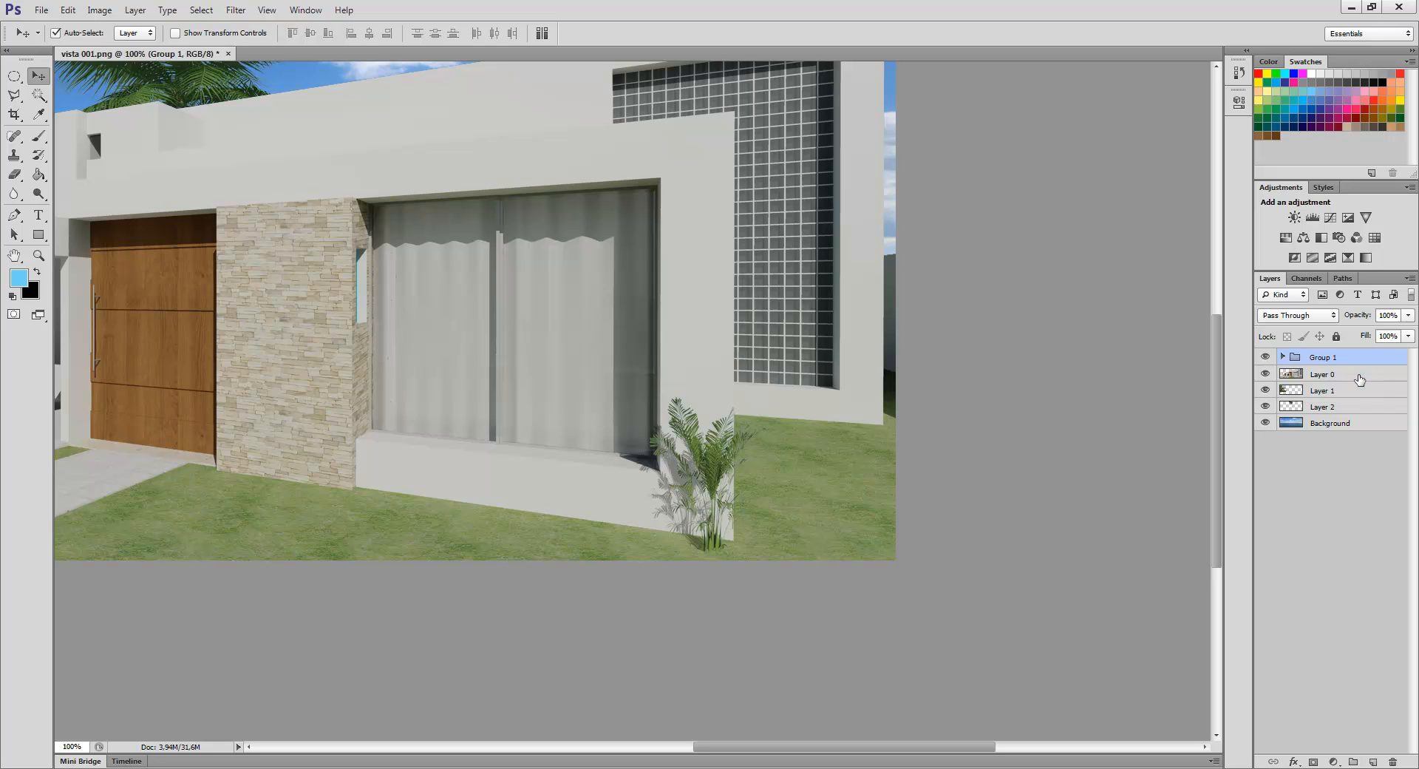
double_click(1322, 357)
text(palmeira 01)
key(Return)
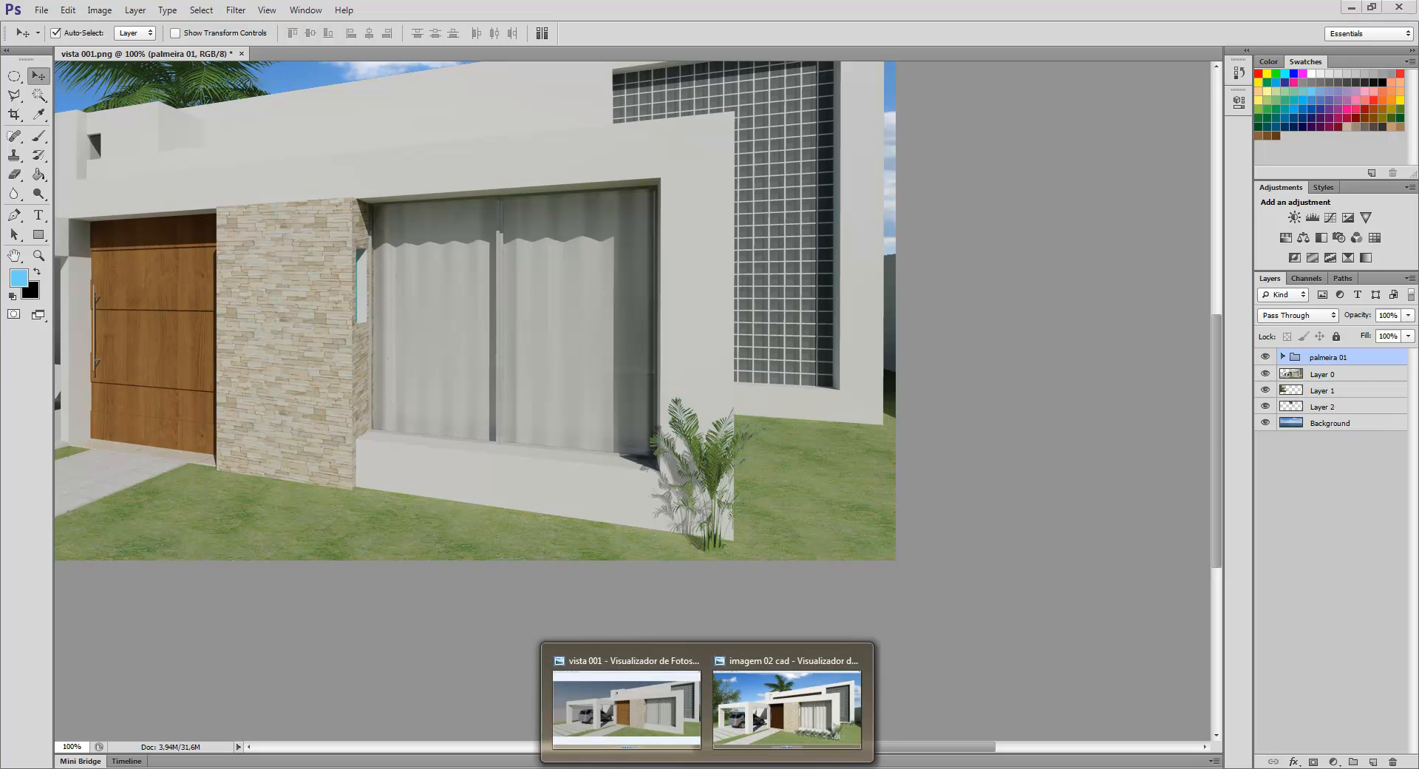
click(857, 648)
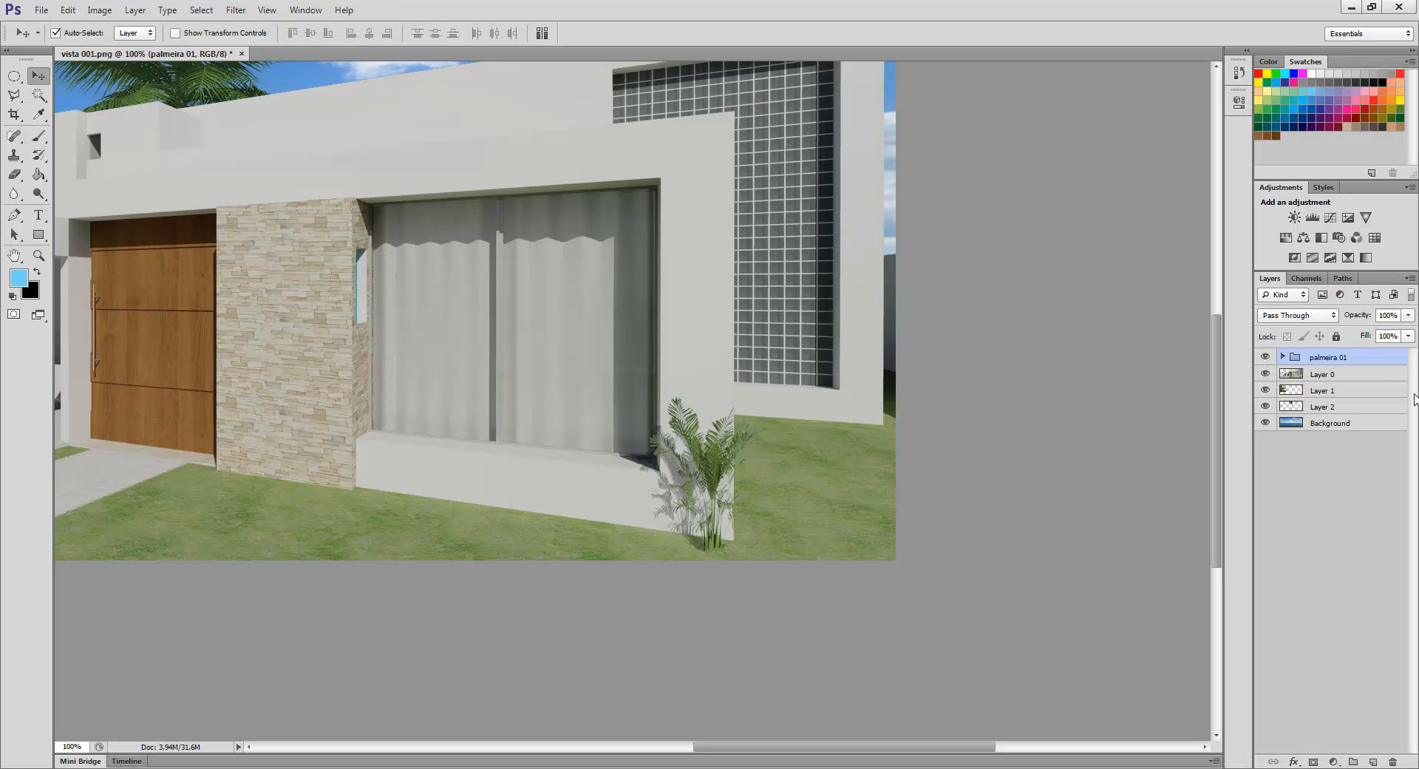
right_click(1360, 362)
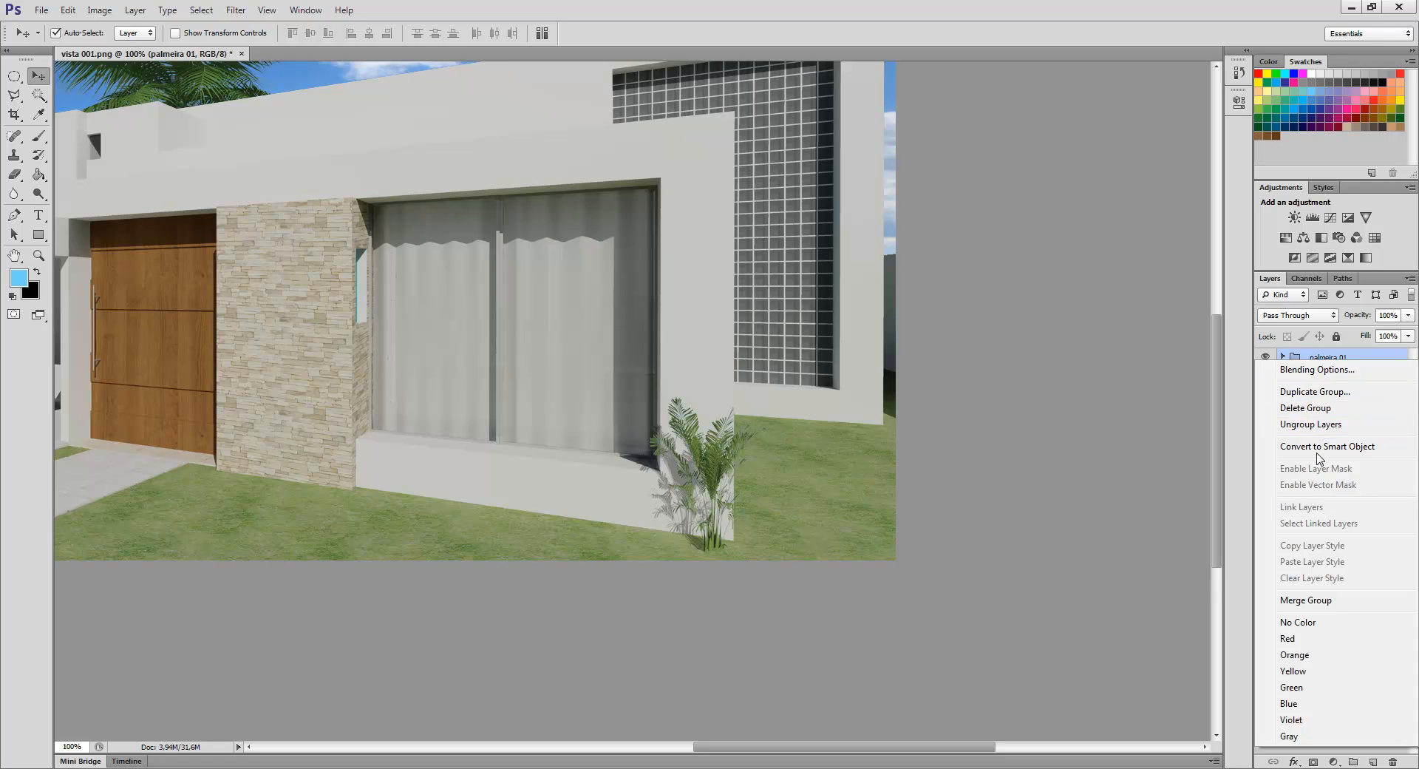
click(1303, 393)
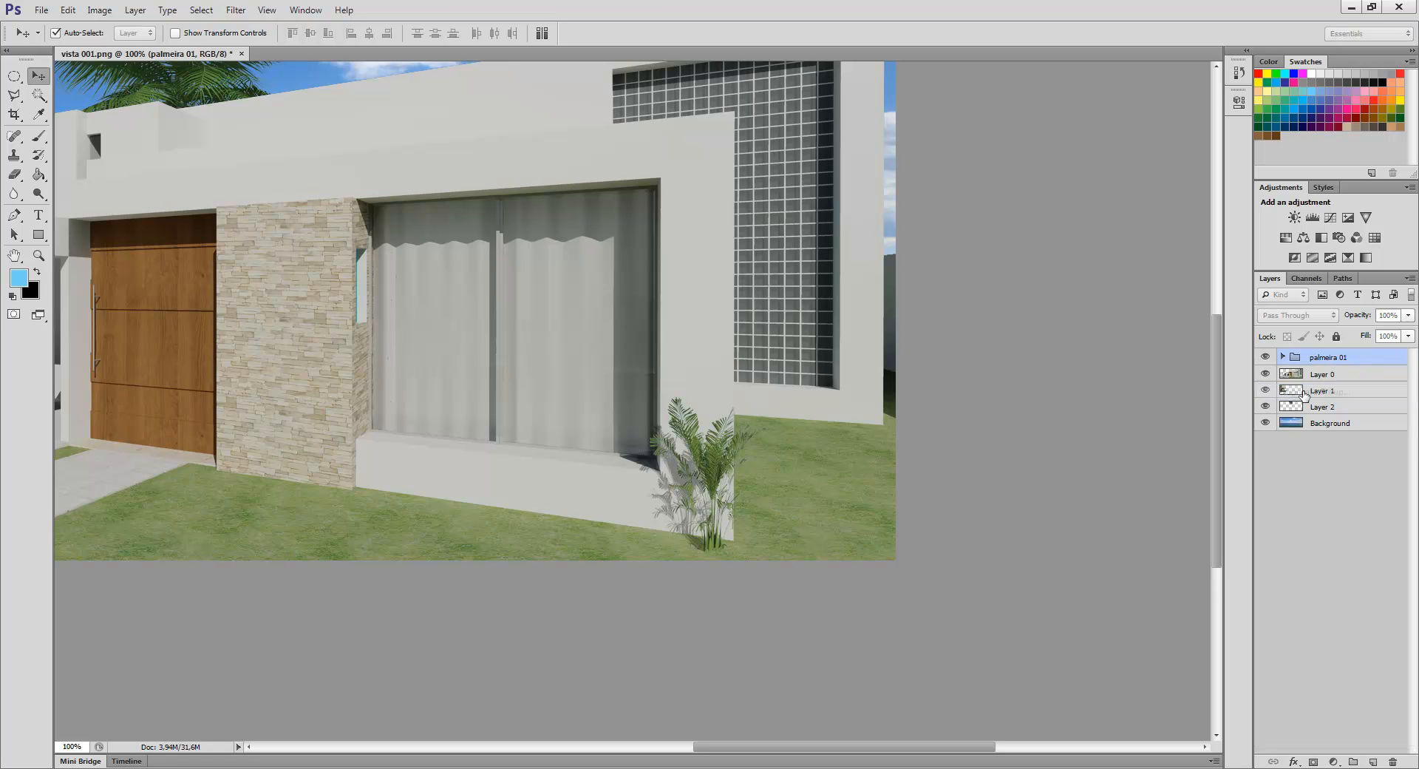
click(839, 244)
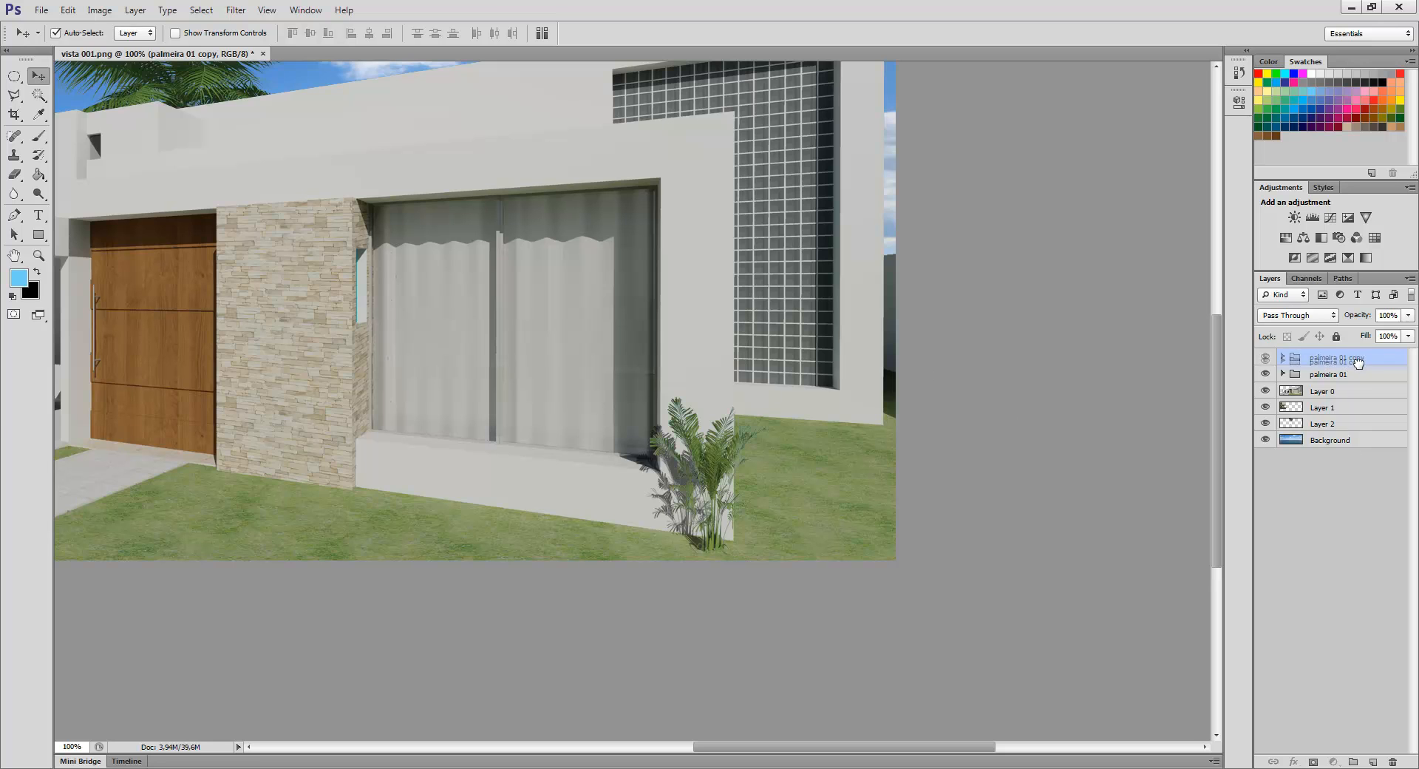
key(Delete)
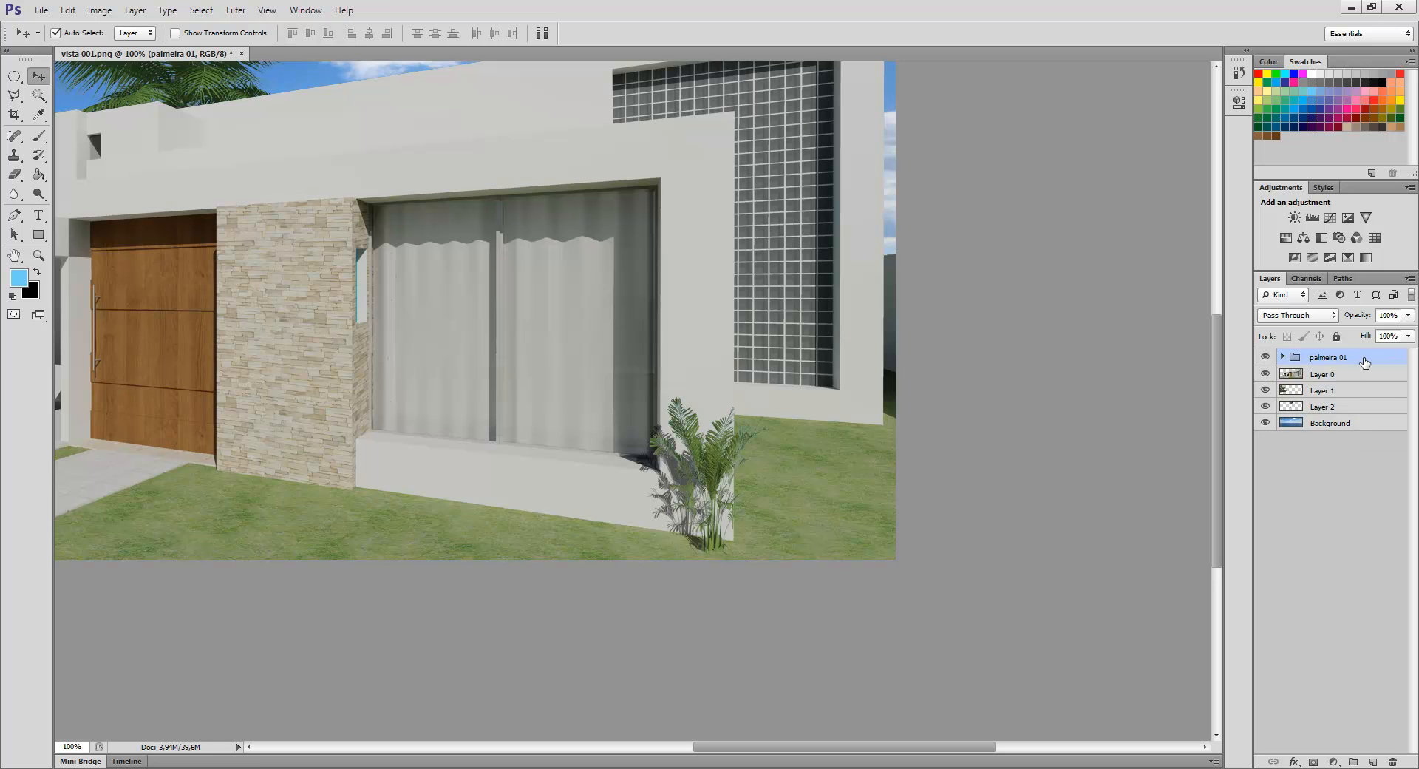
- Duplicate the palmeira 01 group and place the copy beneath the original in the layer order
key(ctrl+j)
drag(1370, 359, 1370, 386)
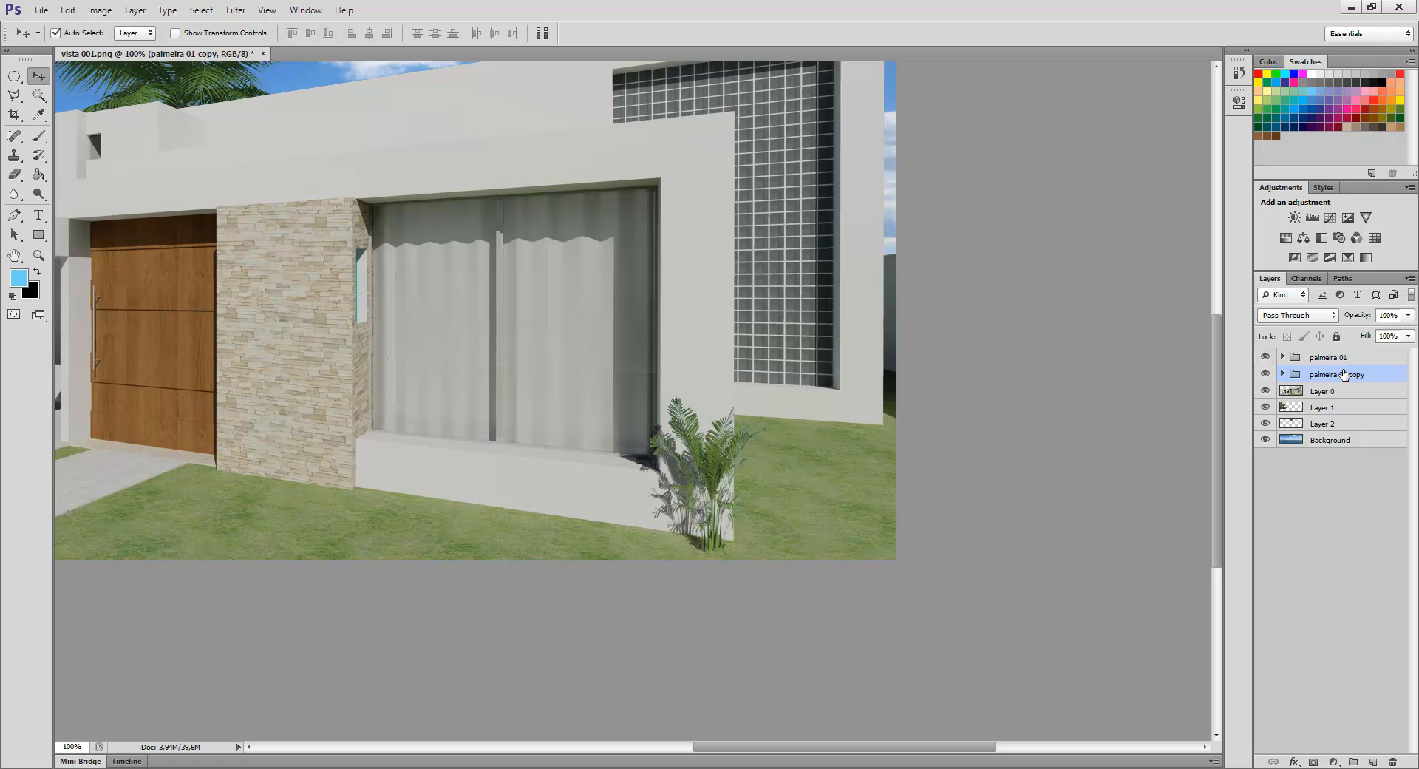
- Move the palmeira 01 copy group left along the wall so its plant stands beside the original with a small gap
key(Left)
key(Left)
key(Left)
key(Left)
key(Left)
key(Left)
key(Left)
key(Left)
key(Left)
key(Left)
key(Left)
key(Left)
key(Left)
key(Left)
key(Left)
key(Left)
key(Left)
key(Left)
key(Left)
key(Left)
key(Left)
key(Left)
key(Left)
key(Left)
key(Left)
key(Left)
key(Left)
key(Left)
key(Left)
key(Left)
key(Left)
key(Left)
key(Left)
key(Left)
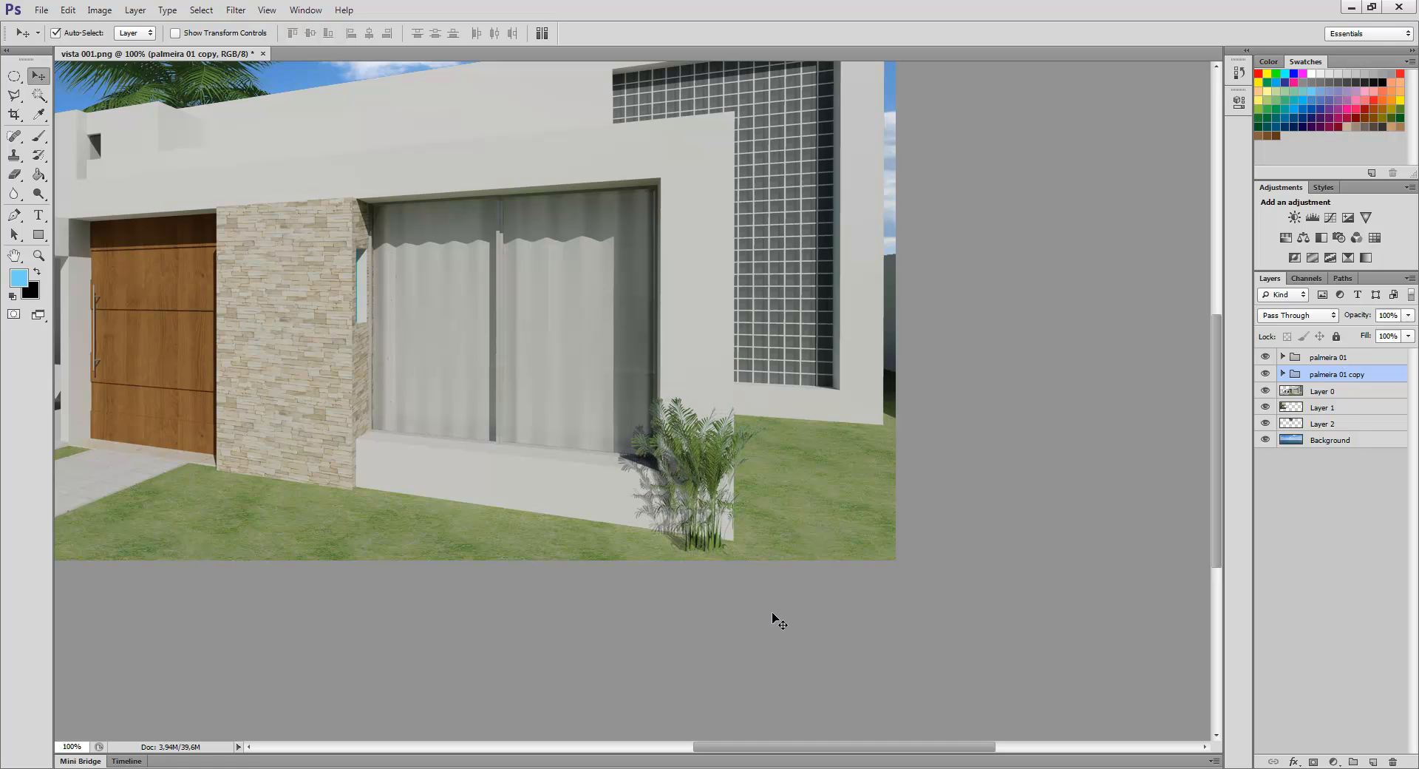
key(Left)
key(Left)
key(Left)
key(Left)
key(Left)
key(Left)
key(Left)
key(Left)
key(Left)
key(Left)
key(Left)
key(Left)
key(Left)
key(Left)
key(Left)
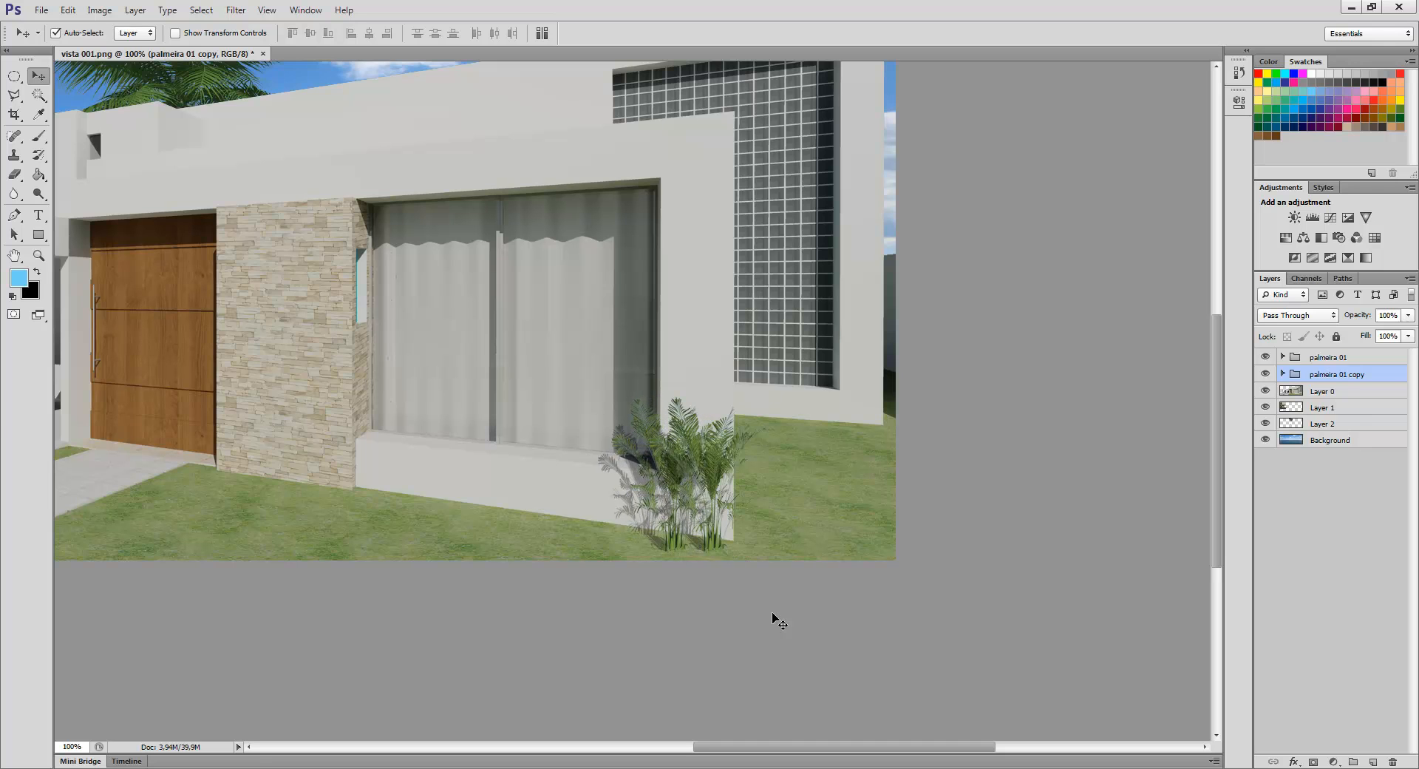
key(Left)
key(Left)
key(Left)
key(Left)
key(Left)
key(Left)
key(Left)
key(Left)
key(Left)
key(Left)
key(Left)
key(Left)
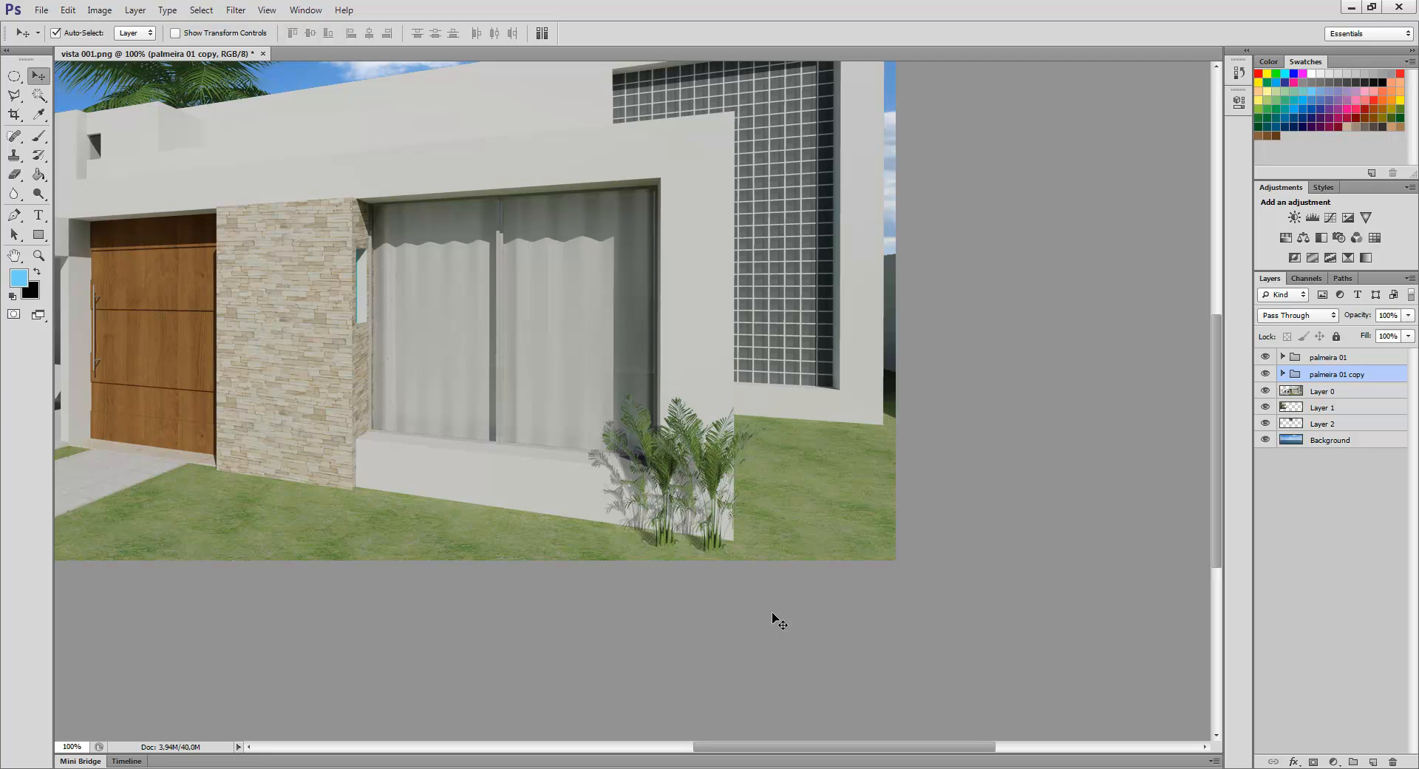
- Free-transform the palmeira 01 copy plant to about 85% width and 60.5% height, keeping its base on the grass
key(ctrl+t)
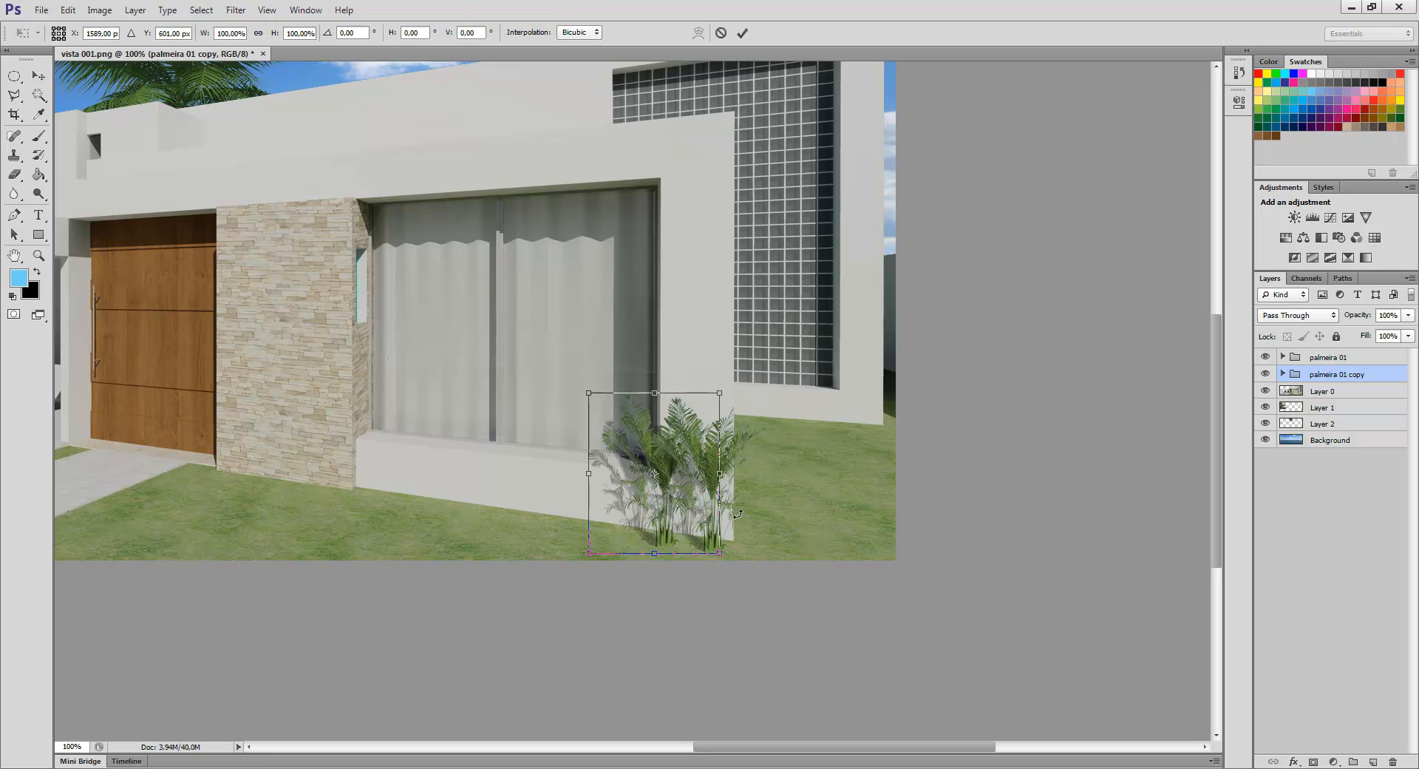
drag(655, 394, 661, 458)
drag(586, 506, 606, 505)
- Raise the scaled palmeira 01 copy plant slightly so its base follows the wall's perspective line, and apply the transform
key(Up)
key(Up)
key(Up)
key(Up)
key(Up)
key(Up)
key(Up)
key(Up)
key(Up)
key(Up)
key(Up)
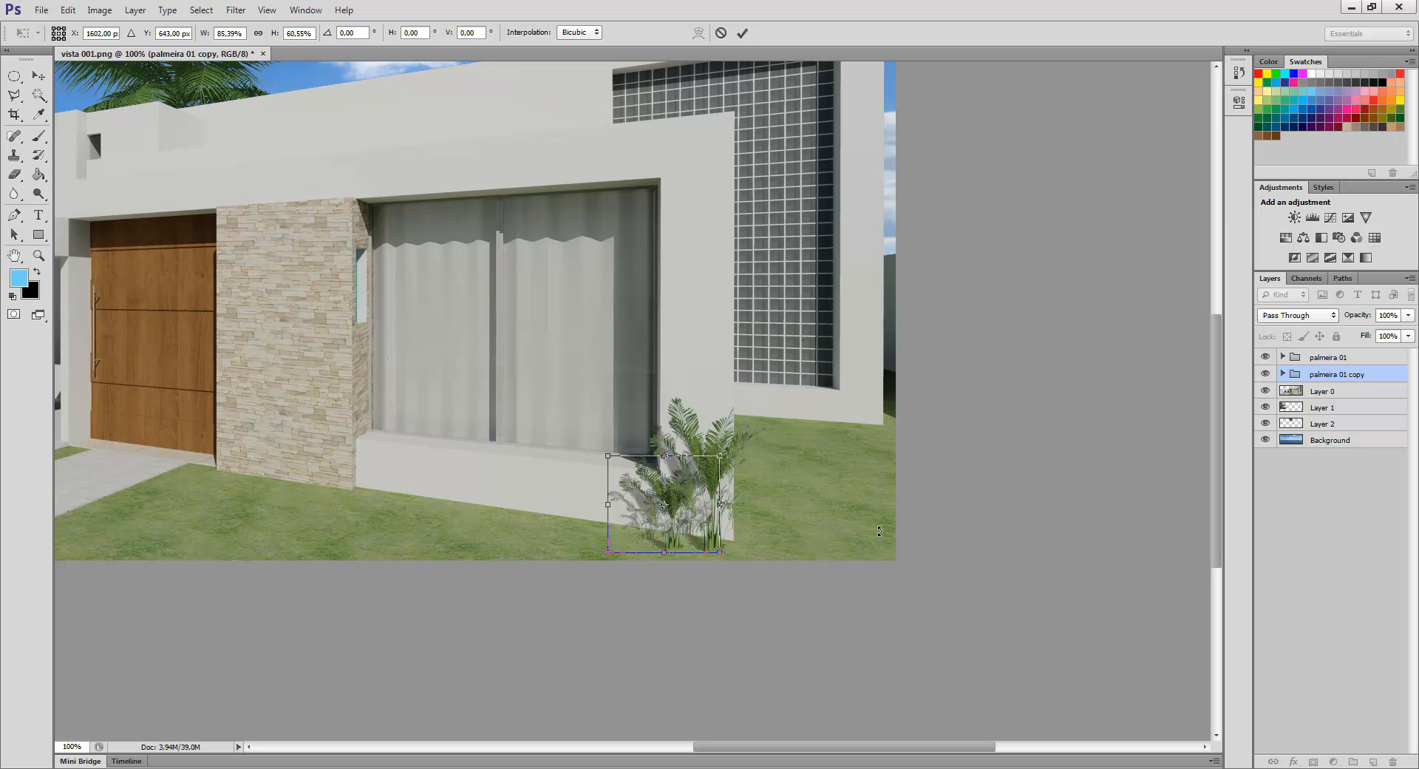
key(Down)
key(Down)
key(Down)
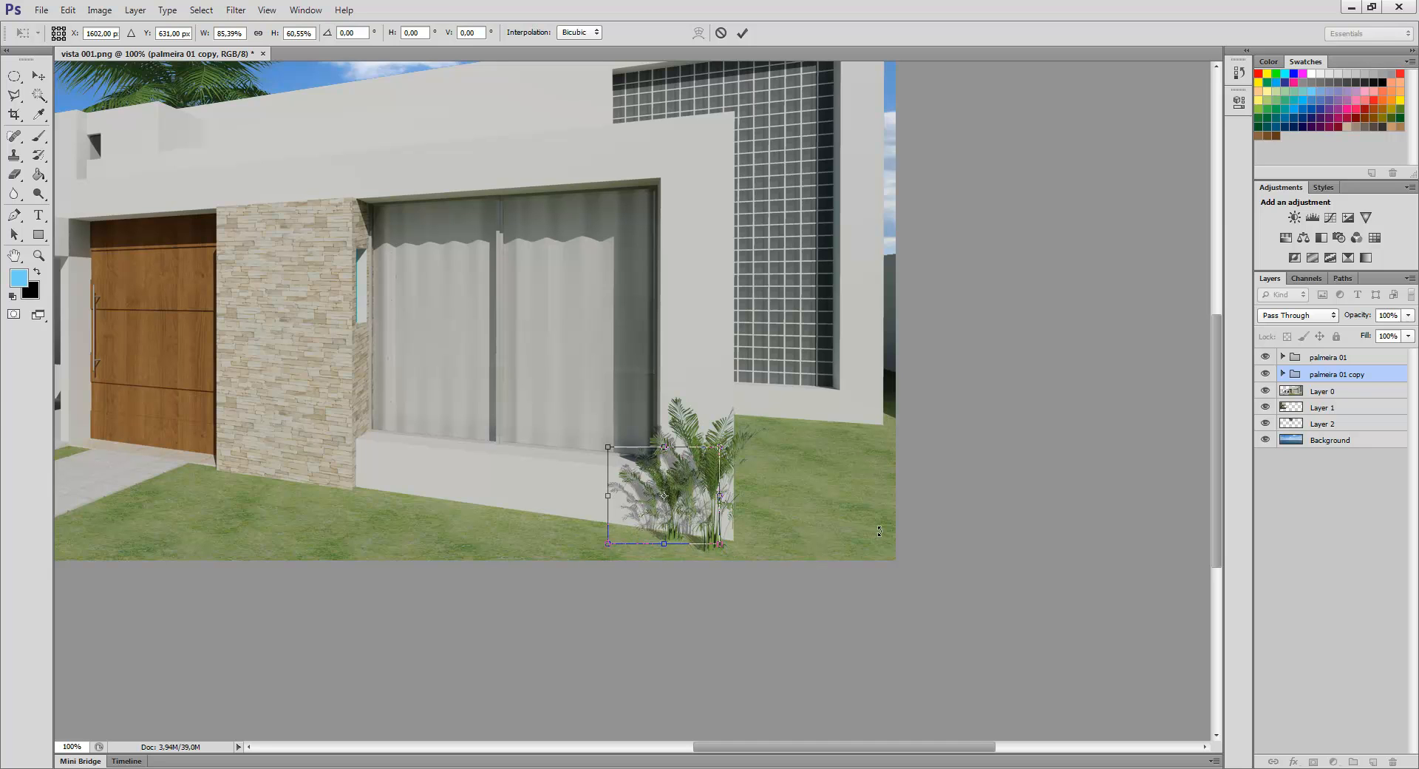
key(Right)
key(Right)
key(Right)
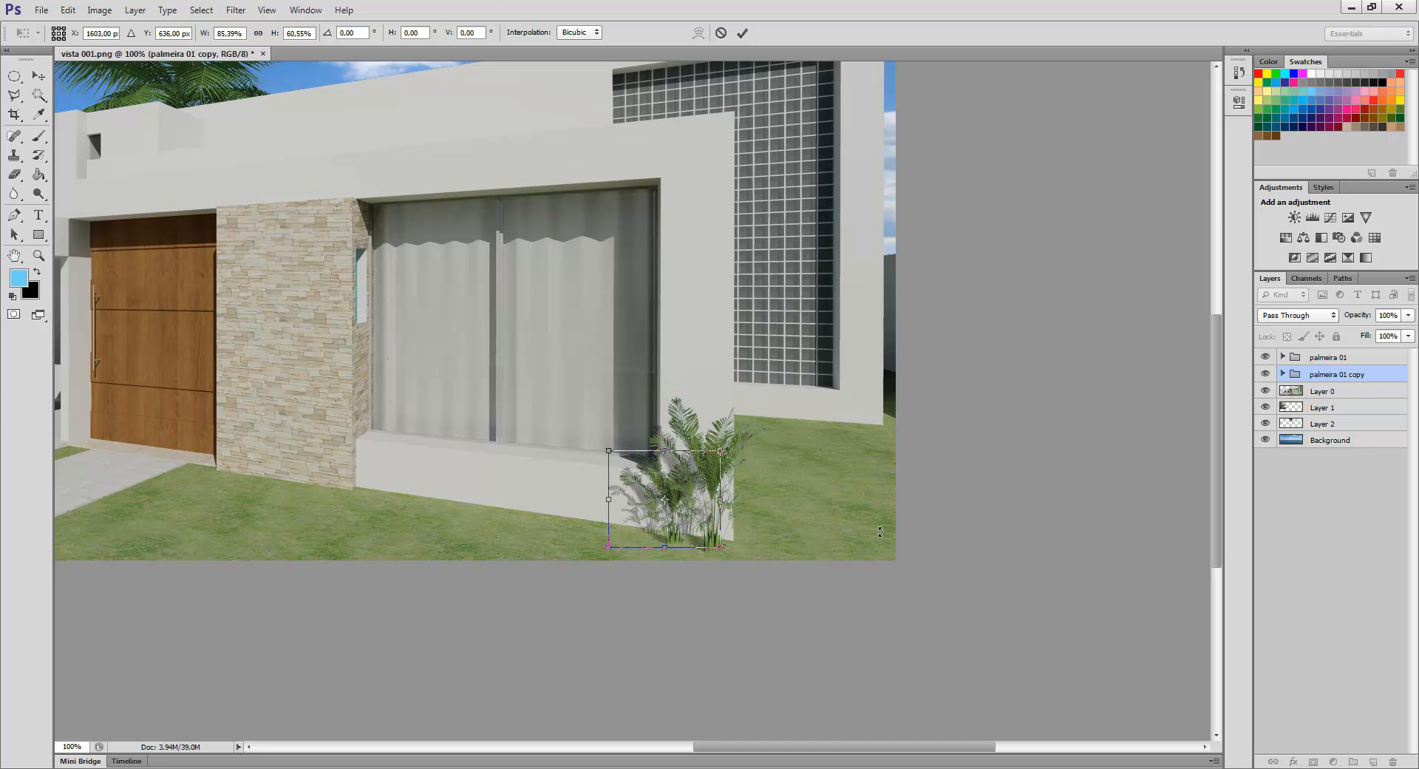
key(Up)
key(Up)
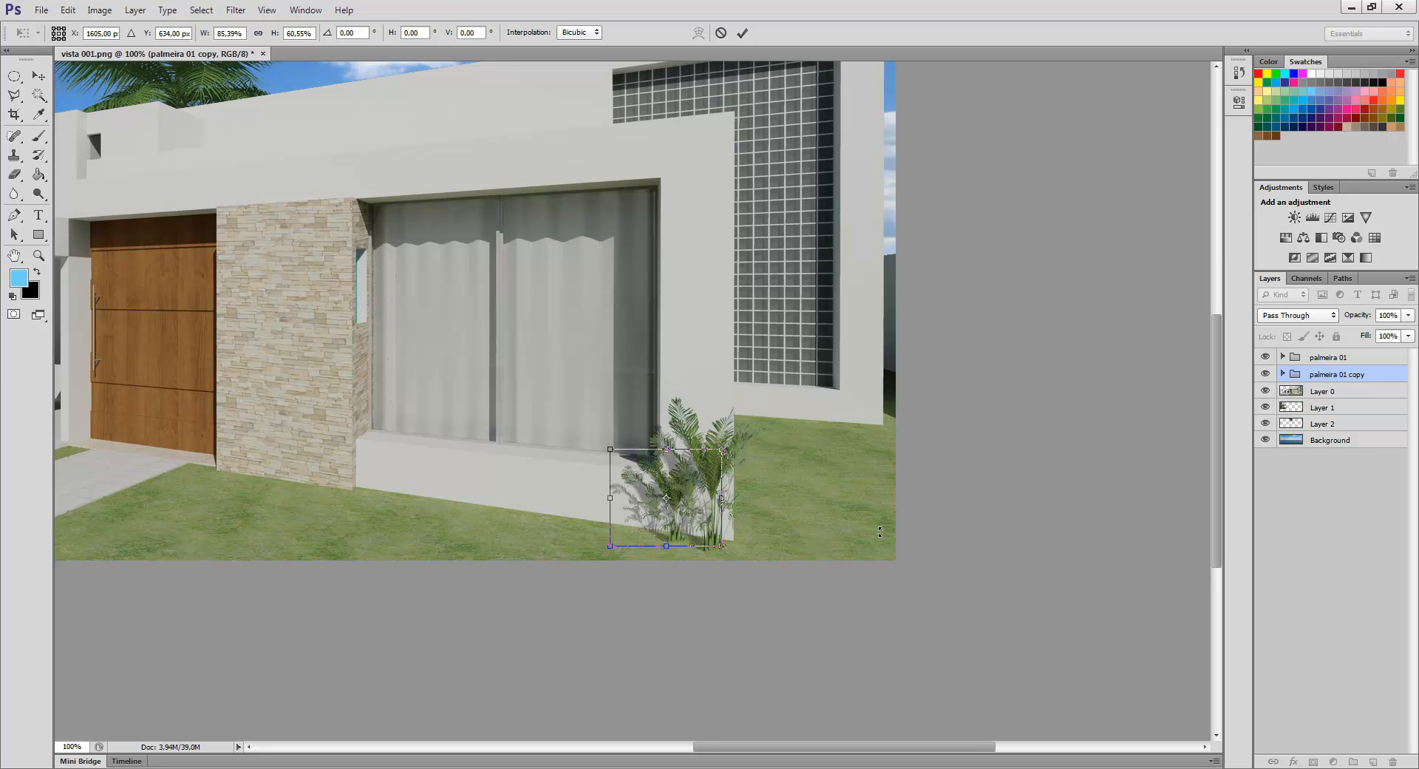
key(Left)
key(Left)
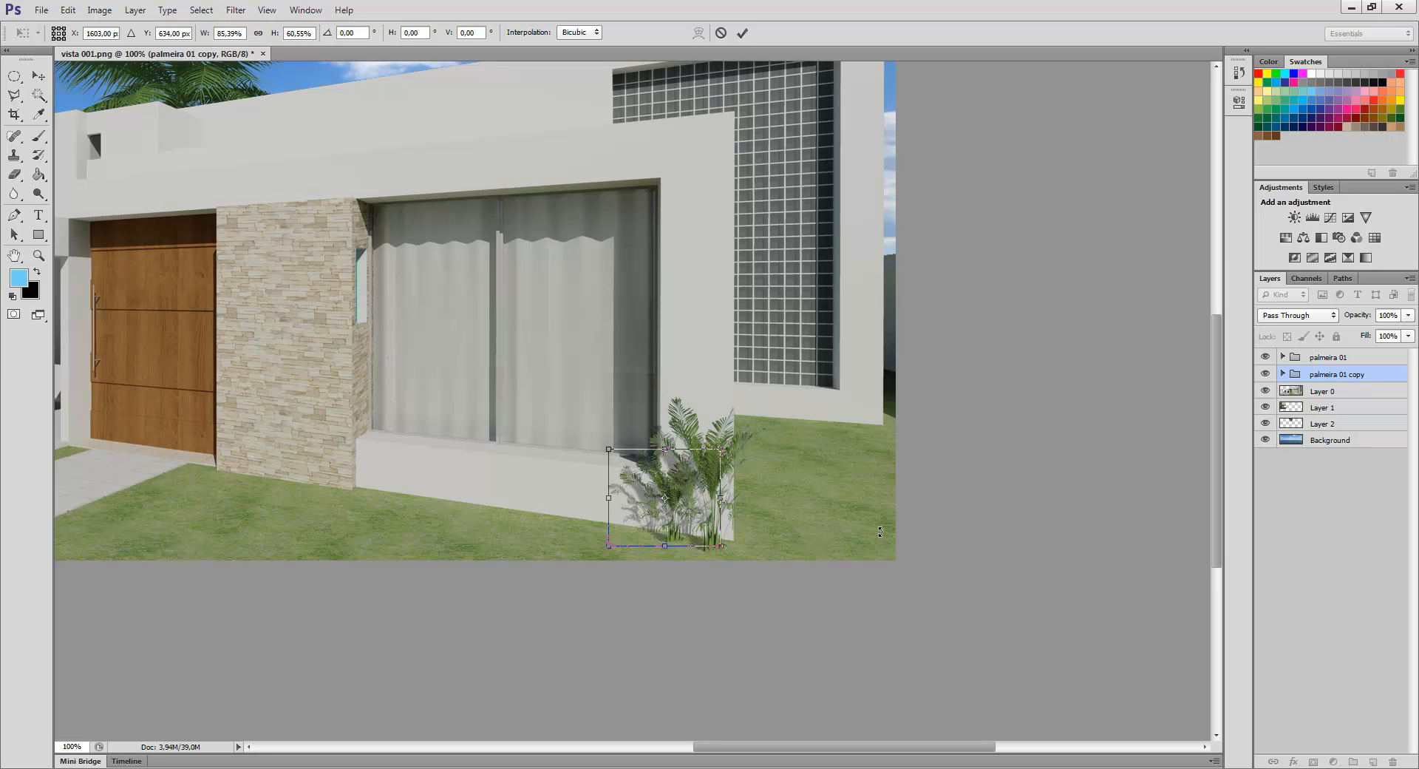
click(742, 33)
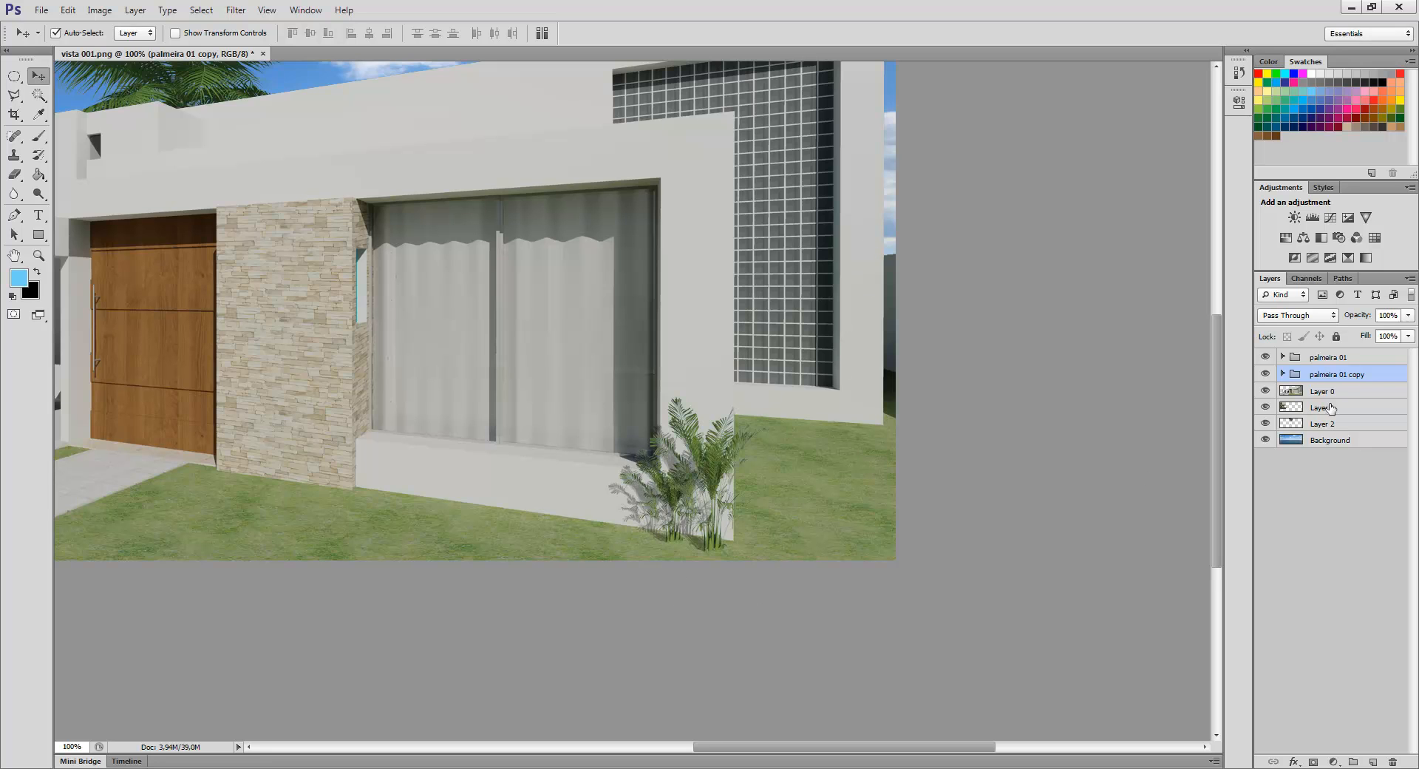
- Duplicate the palmeira 01 copy group and place the duplicate directly beneath it in the layer order
right_click(1380, 377)
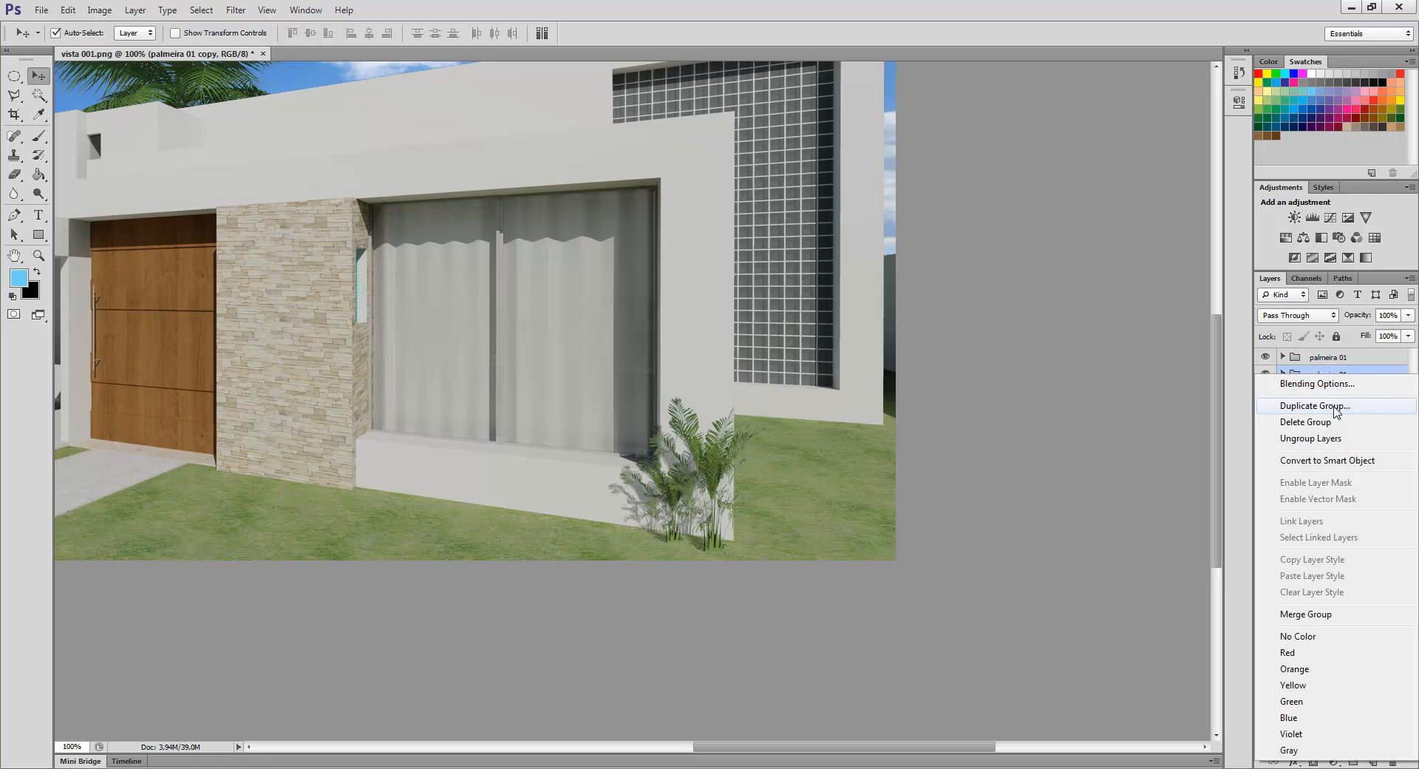
click(1290, 398)
click(836, 243)
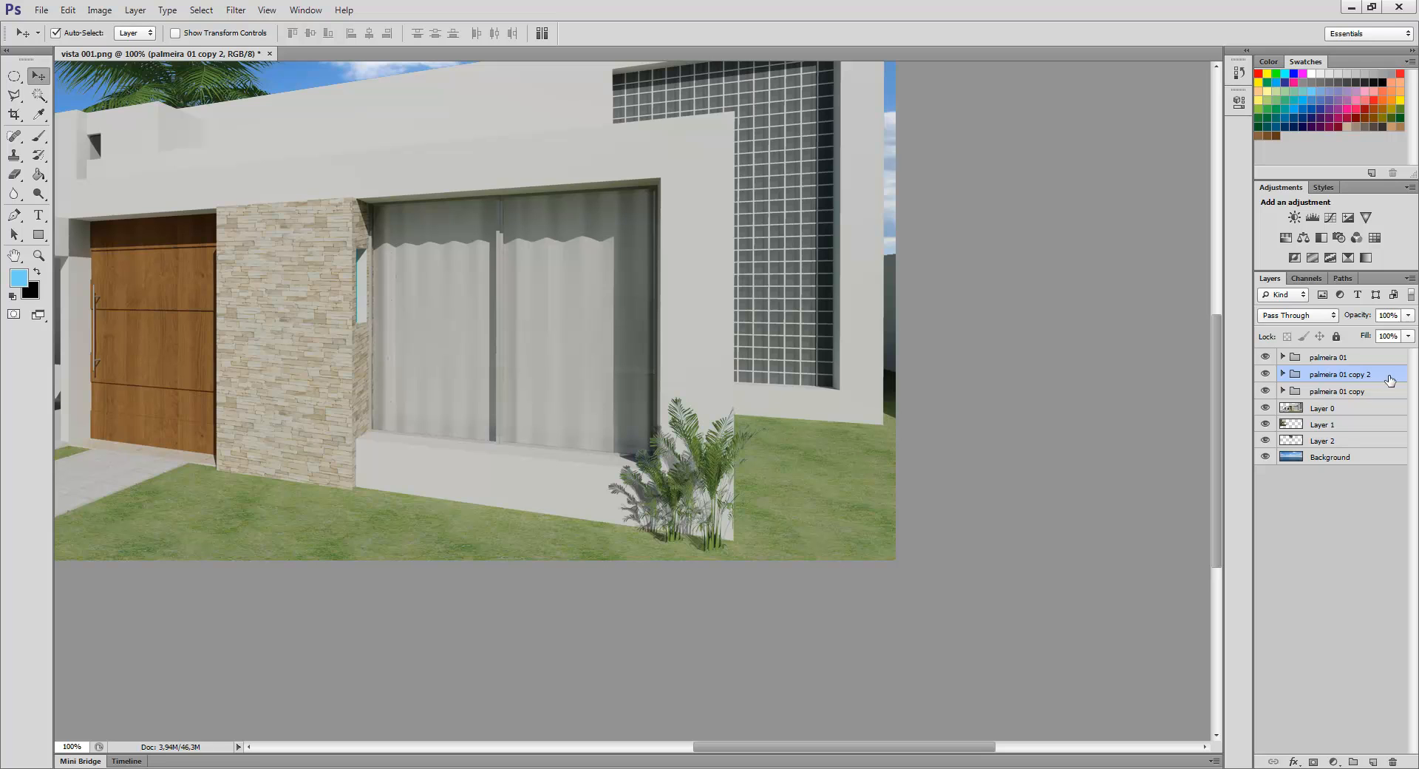
drag(1394, 379, 1378, 399)
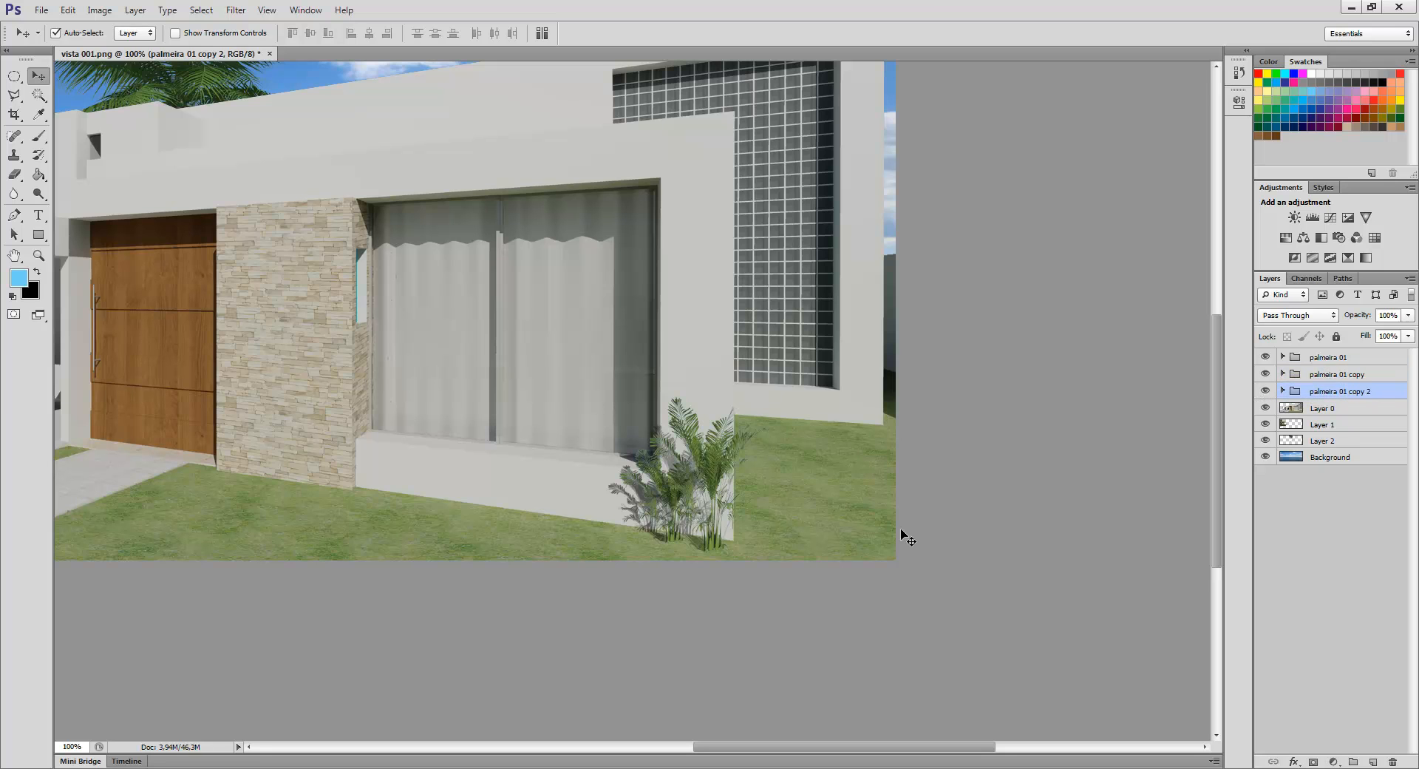
- Move the palmeira 01 copy 2 group left and slightly up so its plant stands third in the row along the wall
key(Left)
key(Left)
key(Left)
key(Left)
key(Left)
key(Left)
key(Left)
key(Left)
key(Left)
key(Left)
key(Left)
key(Left)
key(Left)
key(Left)
key(Left)
key(Left)
key(Left)
key(Left)
key(Left)
key(Left)
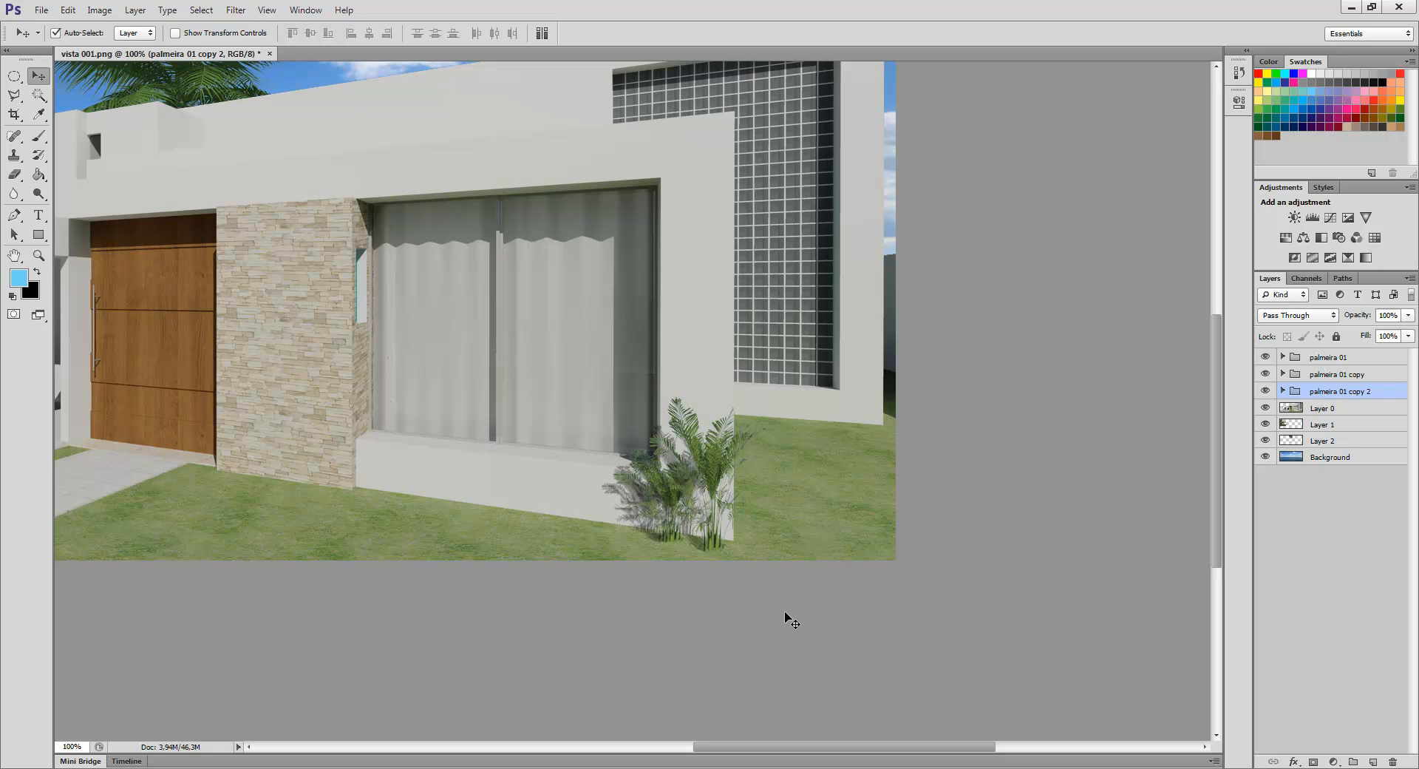
key(Left)
key(Left)
key(Left)
key(Left)
key(Left)
key(Left)
key(Left)
key(Left)
key(Left)
key(Left)
key(Left)
key(Left)
key(Left)
key(Left)
key(Left)
key(Left)
key(Left)
key(Left)
key(Left)
key(Left)
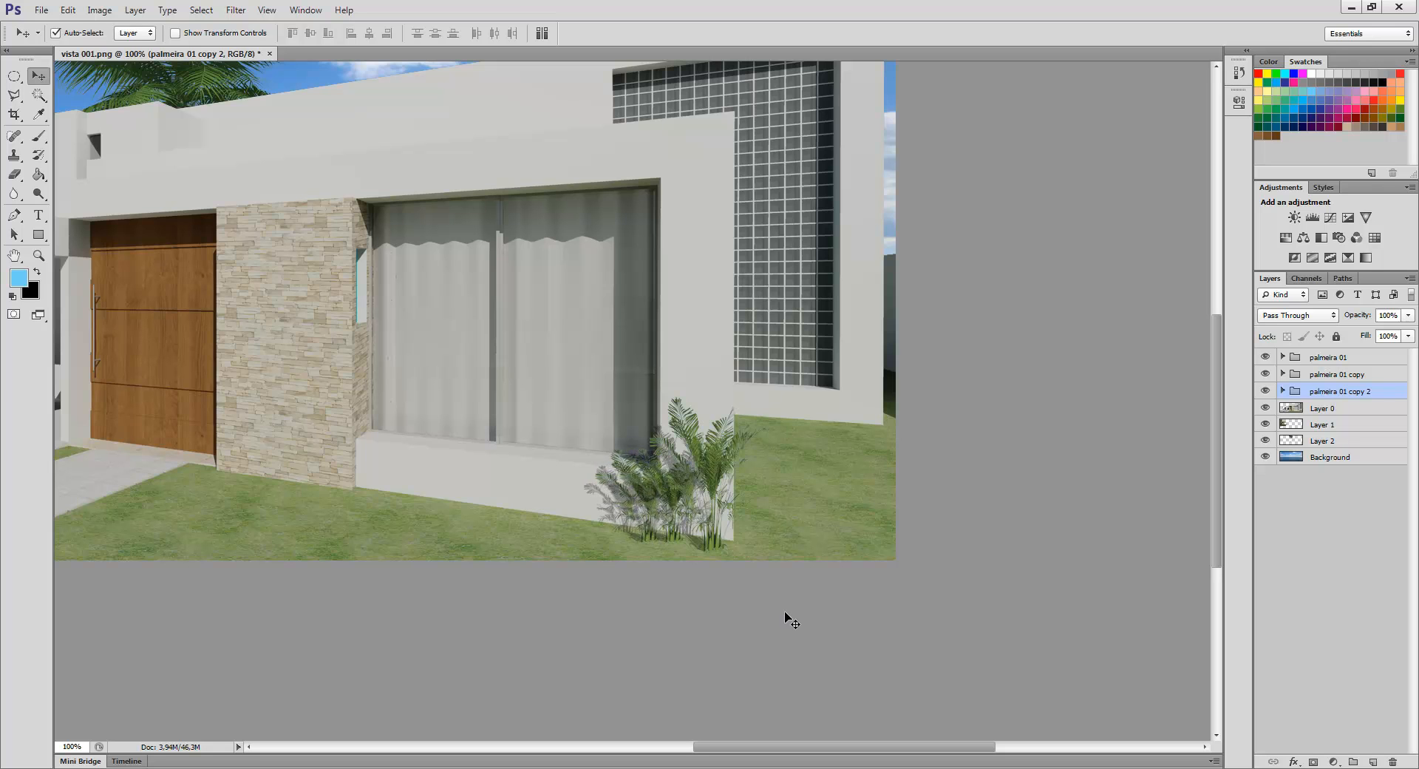
key(Left)
key(Left)
key(Left)
key(Left)
key(Left)
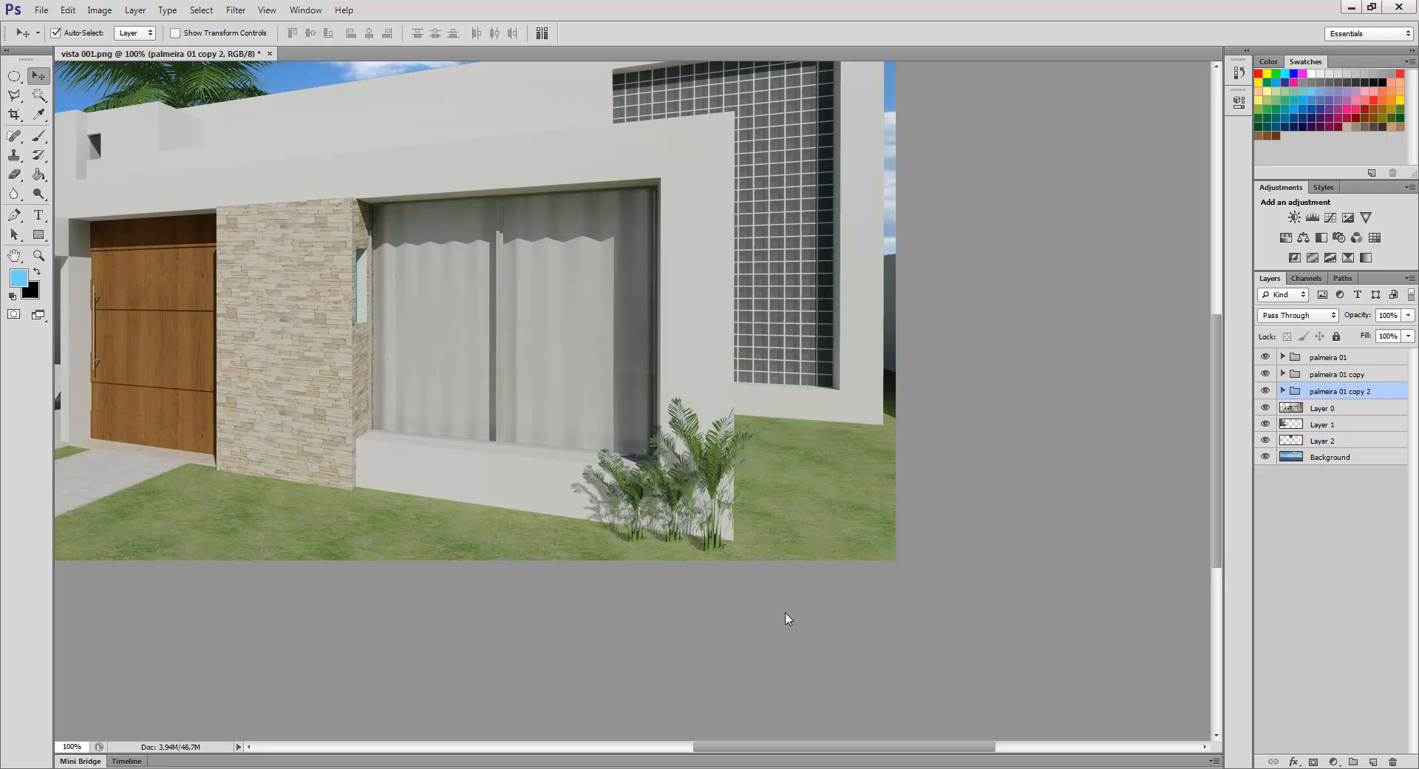
key(Left)
key(Left)
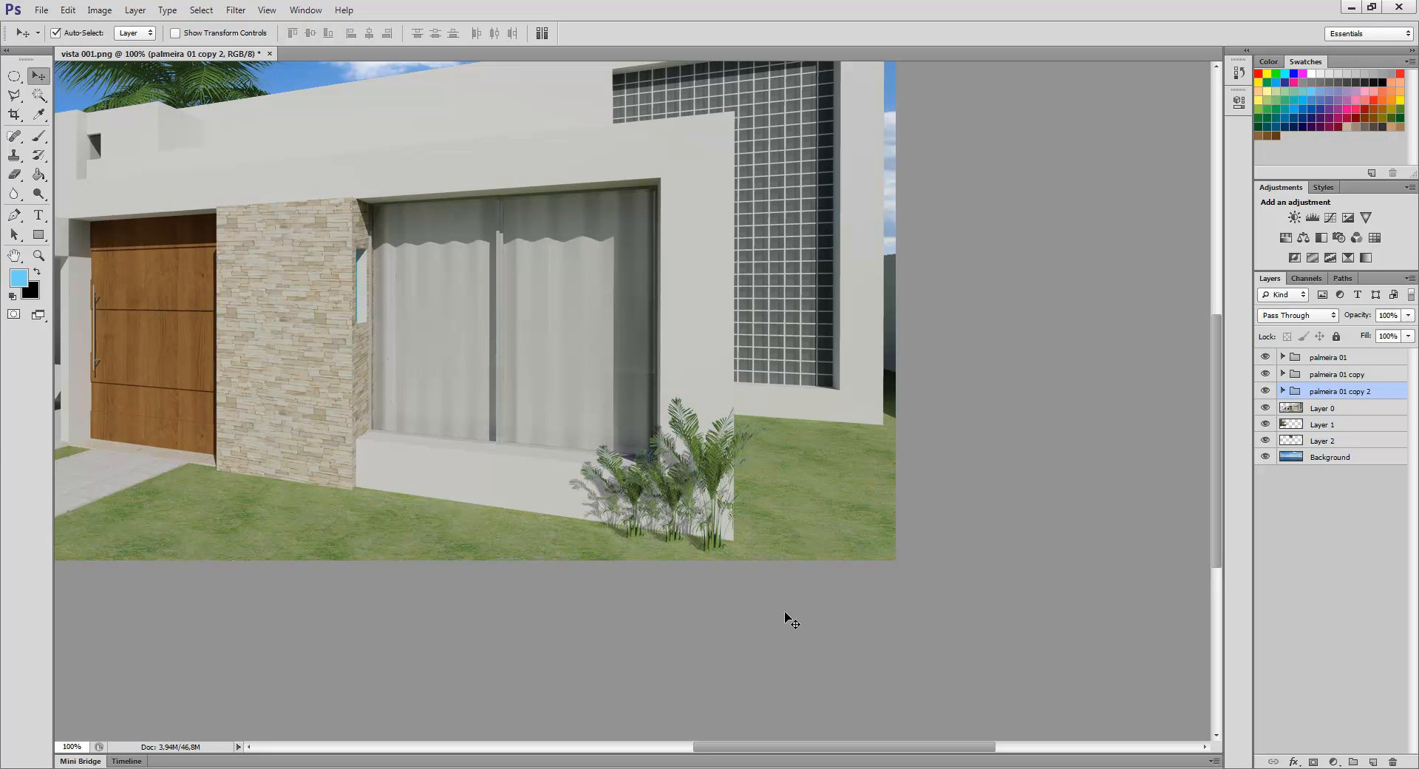
- Scale the palmeira 01 copy 2 plant to about 81% width and 95% height and apply the transform
key(ctrl+t)
drag(625, 442, 625, 449)
drag(567, 492, 581, 492)
drag(683, 449, 672, 450)
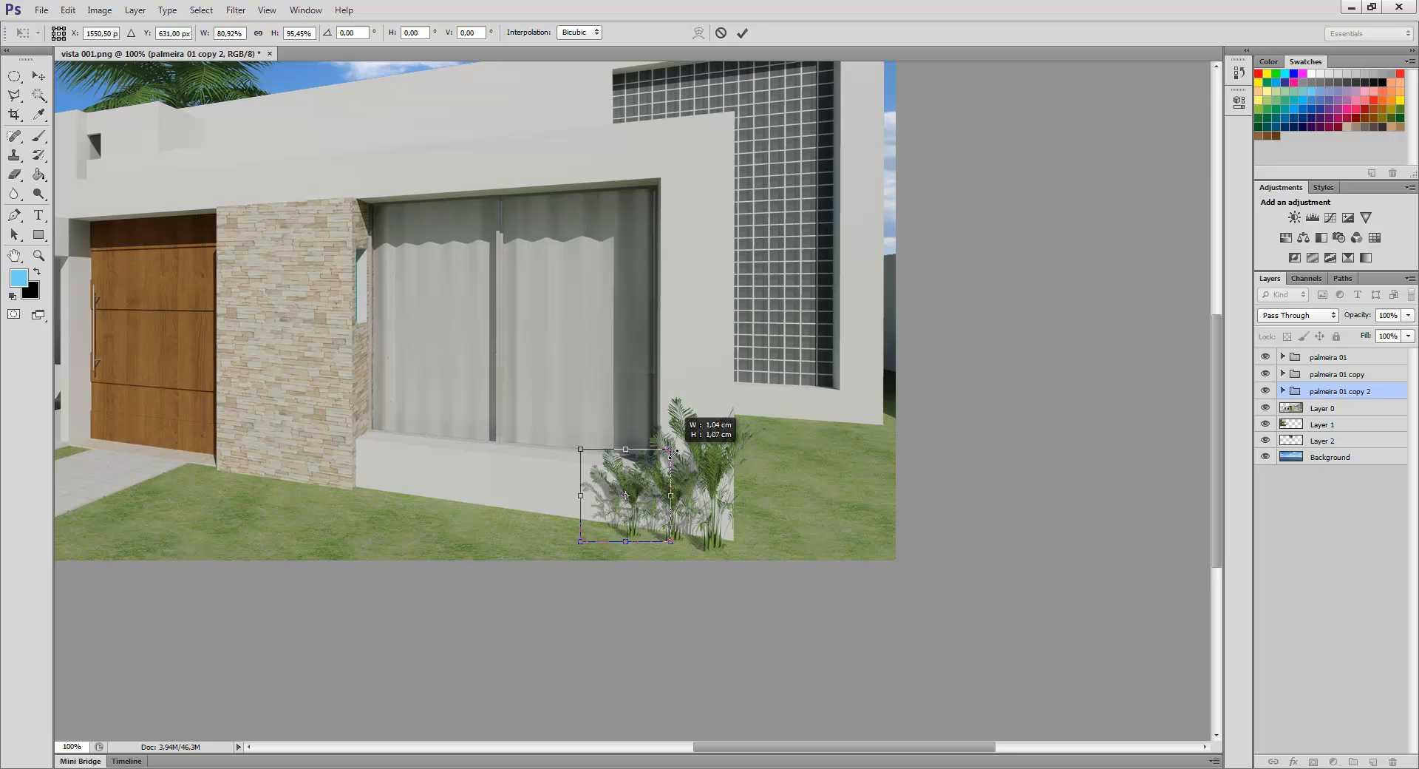
click(743, 32)
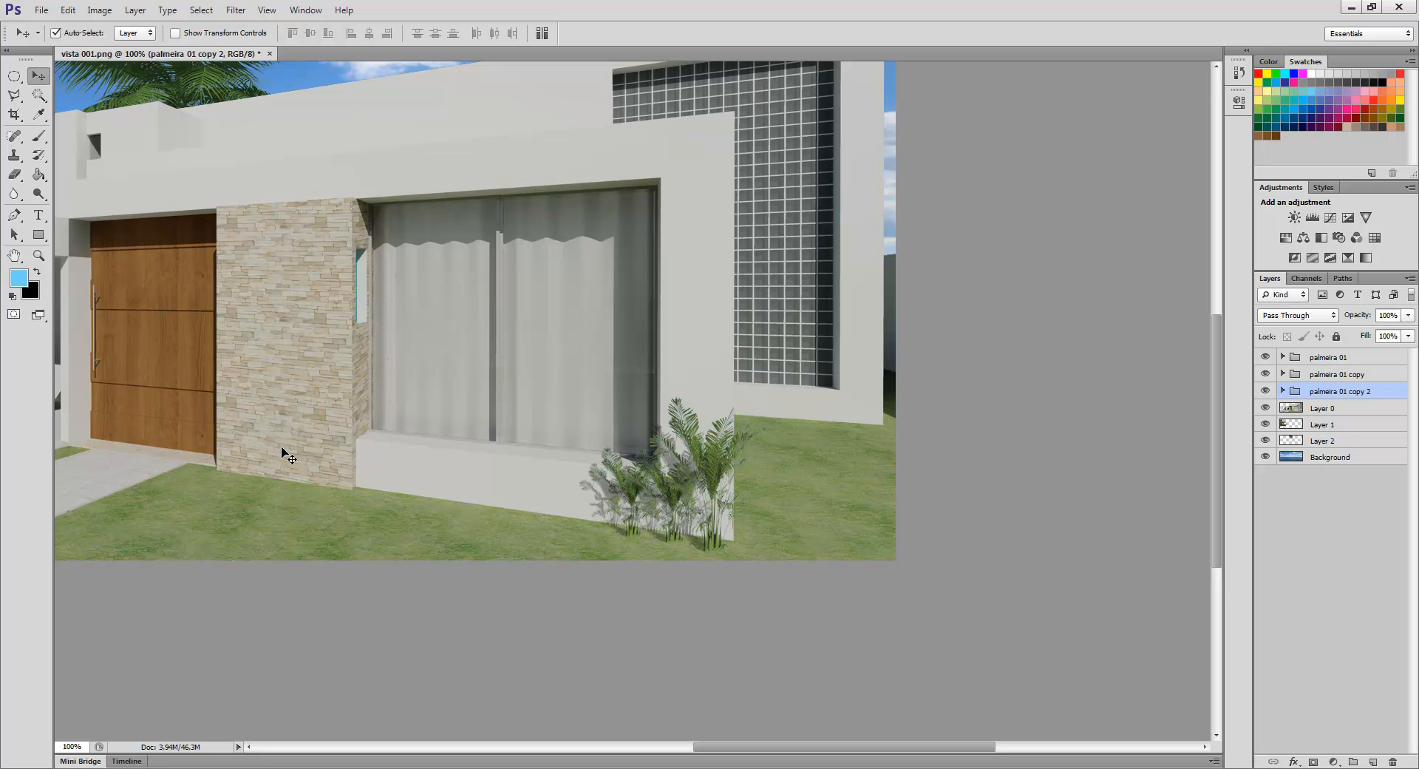
- Duplicate the palmeira 01 copy 2 group and place the duplicate directly beneath it in the layer order
right_click(1389, 394)
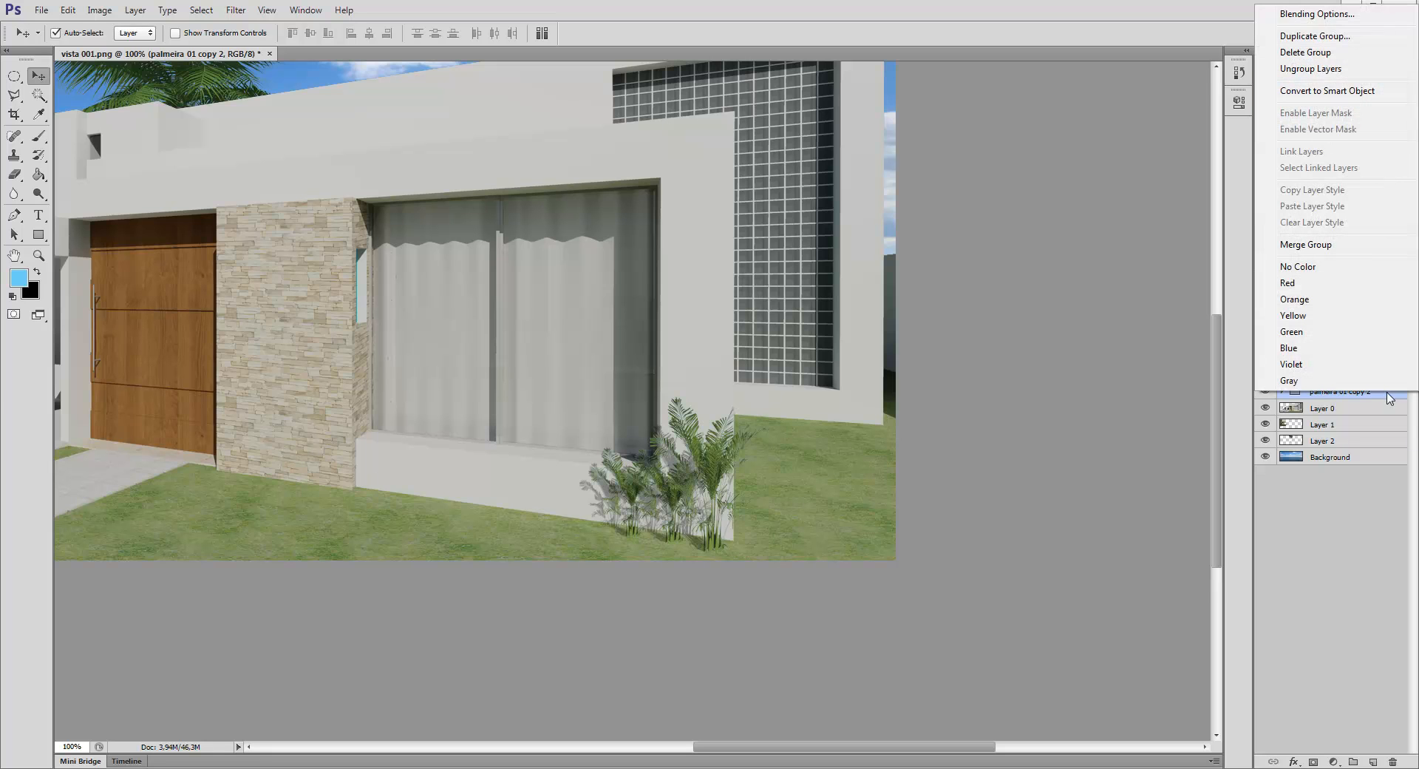
click(1323, 43)
click(784, 299)
click(784, 300)
click(835, 242)
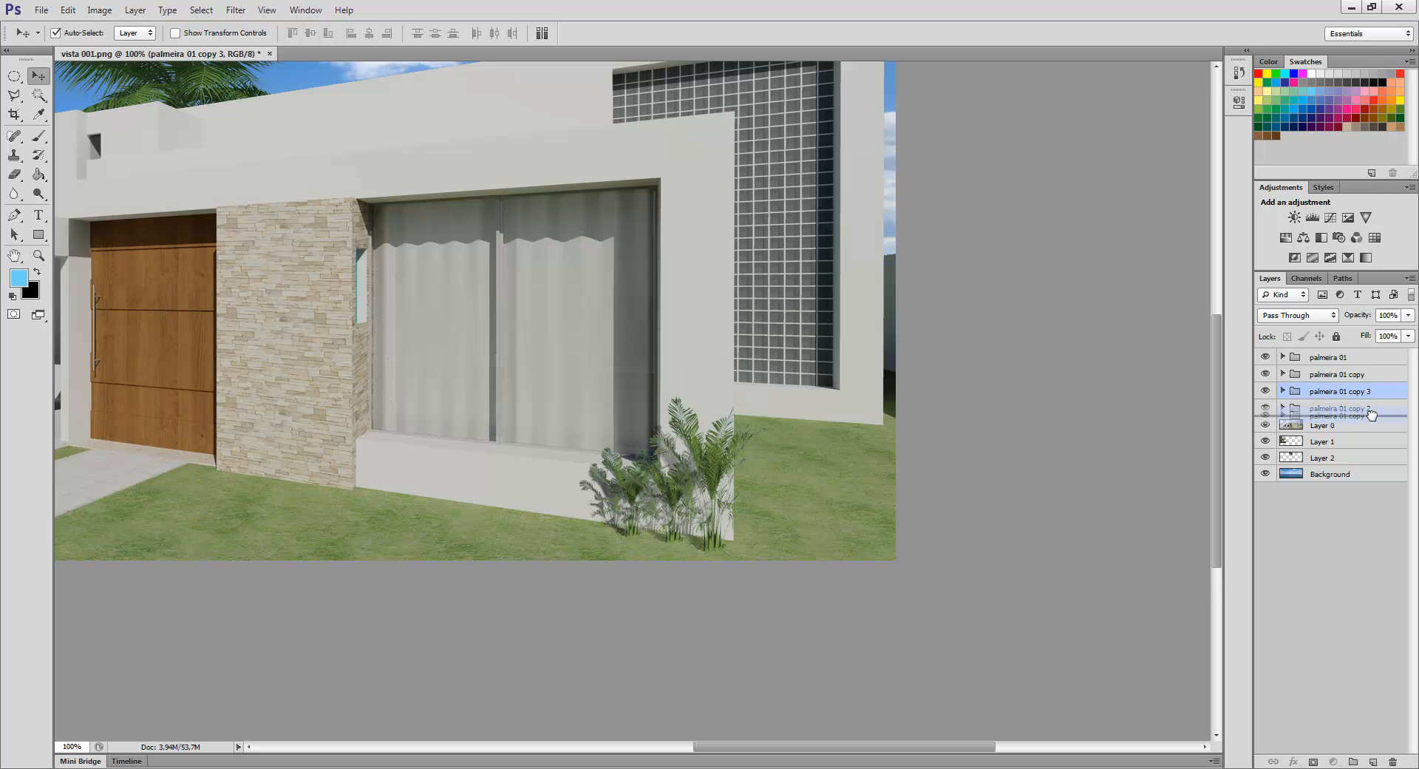
drag(1373, 420, 1374, 422)
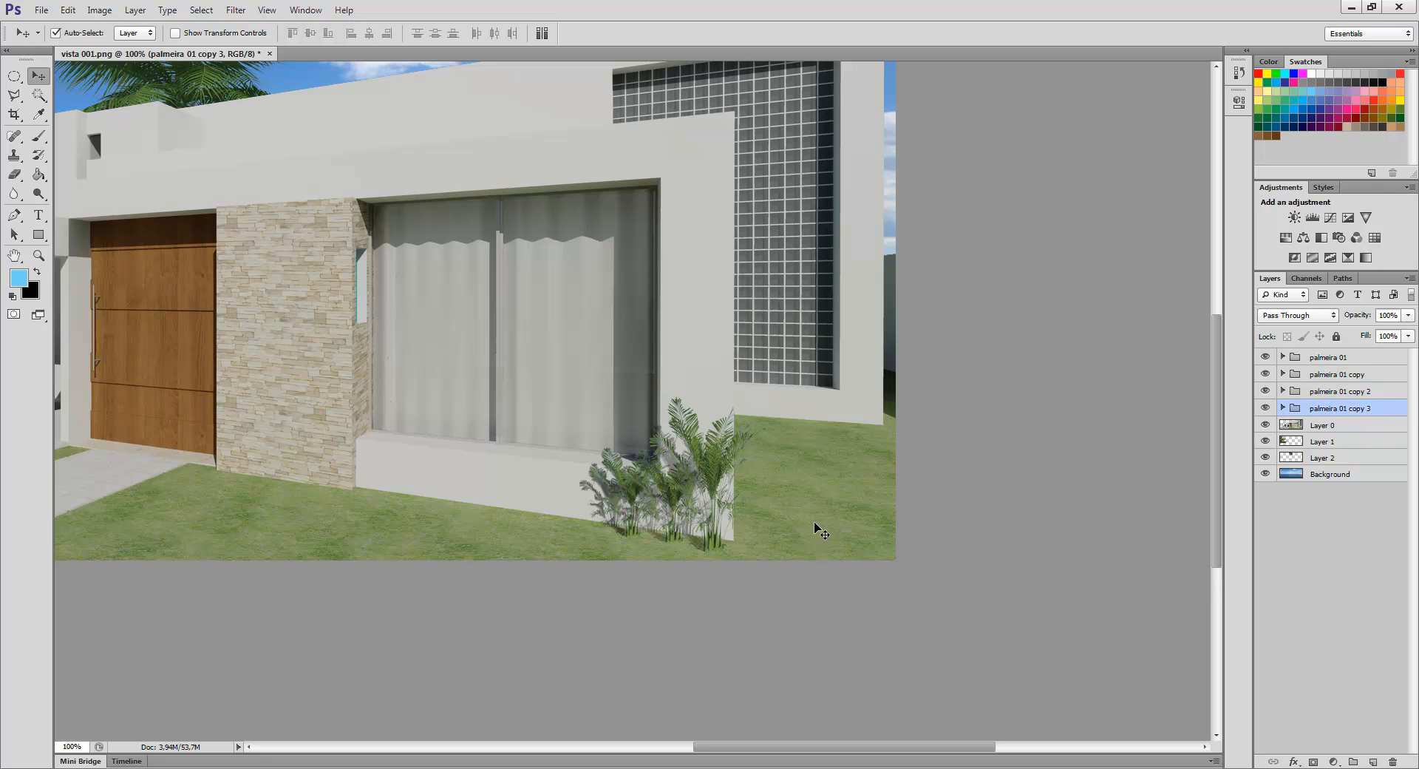
- Move the palmeira 01 copy 3 group left and slightly up so its plant stands fourth in the row along the wall
key(Left)
key(Left)
key(Left)
key(Left)
key(Left)
key(Left)
key(Left)
key(Left)
key(Left)
key(Left)
key(Left)
key(Left)
key(Left)
key(Left)
key(Left)
key(Left)
key(Left)
key(Left)
key(Left)
key(Left)
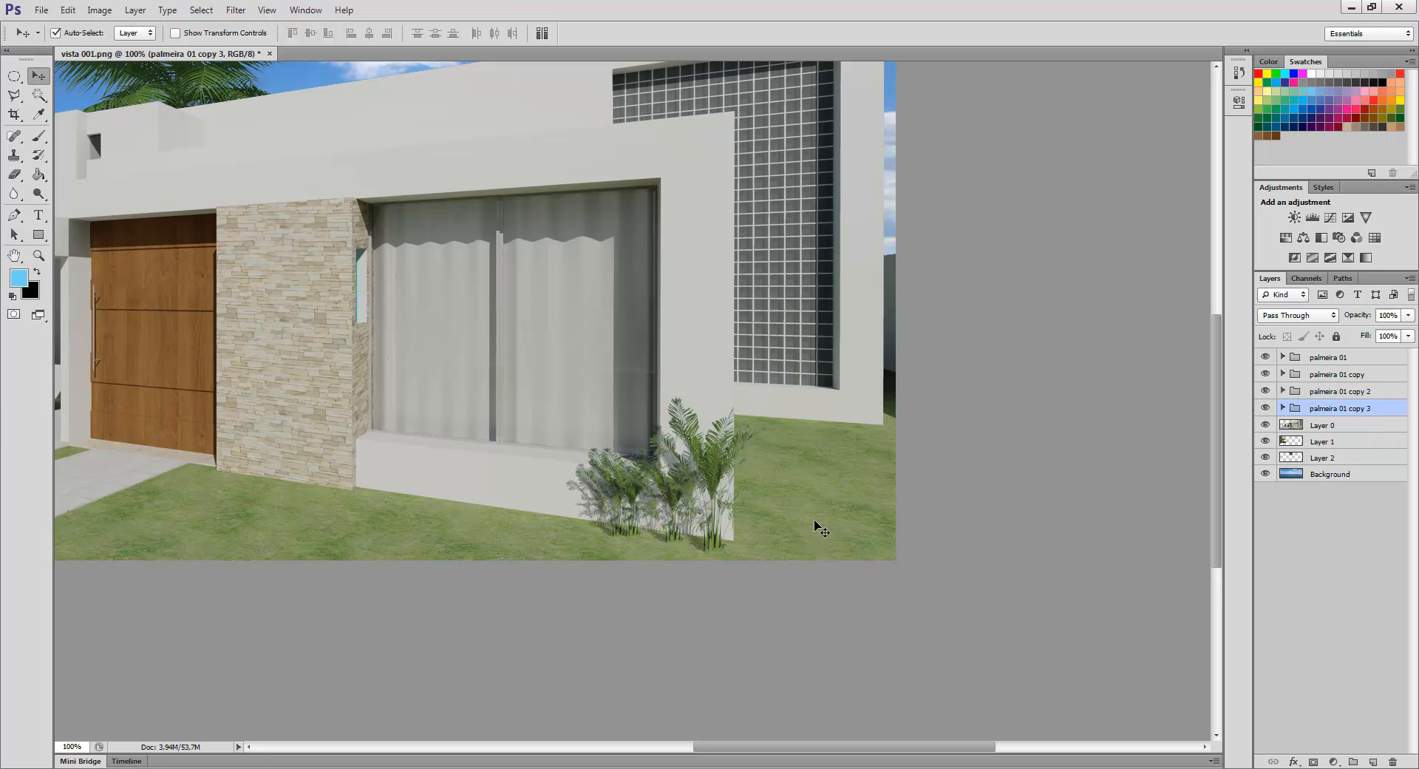
key(Left)
key(Left)
key(Left)
key(Left)
key(Left)
key(Left)
key(Left)
key(Left)
key(Left)
key(Left)
key(Left)
key(Left)
key(Left)
key(Left)
key(Left)
key(Left)
key(Left)
key(Left)
key(Left)
key(Left)
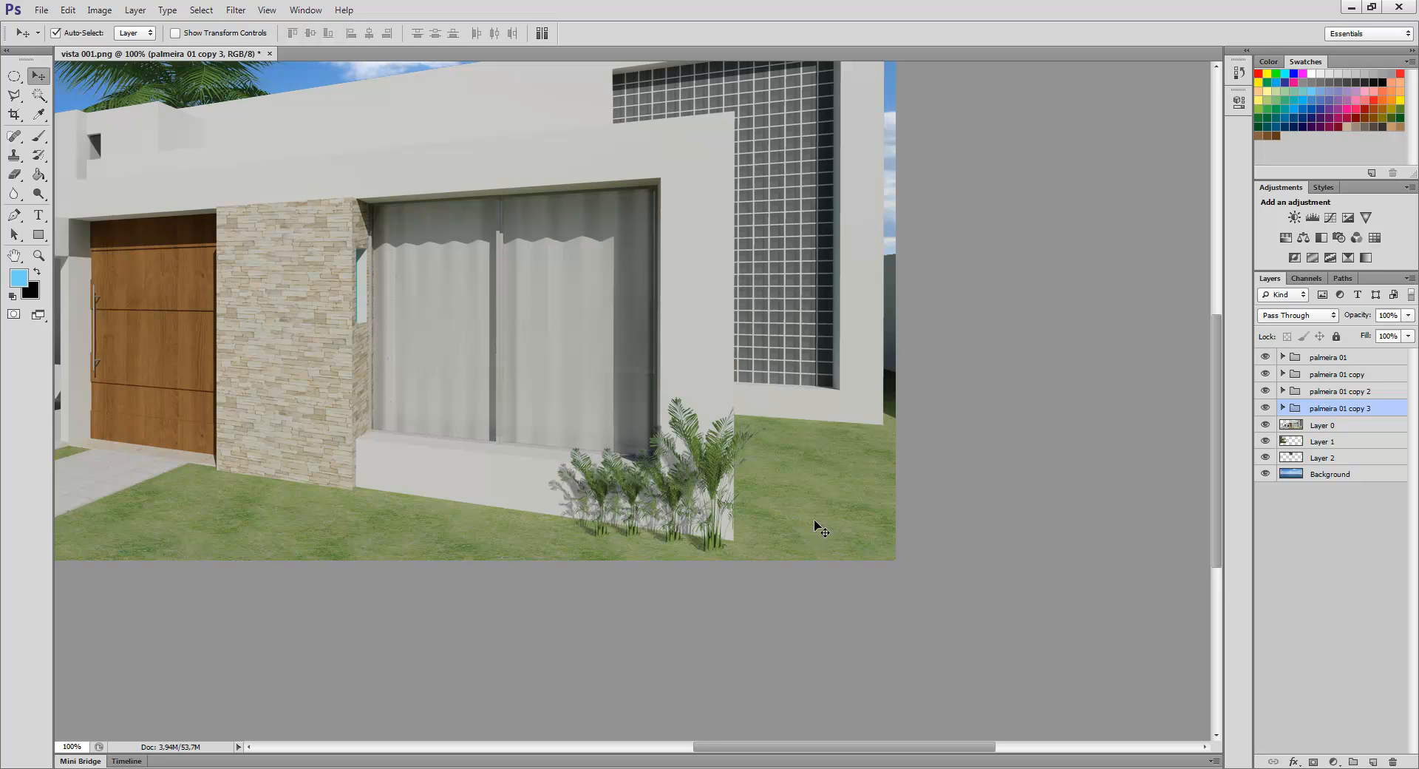
key(Left)
key(Left)
key(Left)
key(Left)
key(Left)
key(Left)
key(Left)
key(Left)
key(Left)
key(Left)
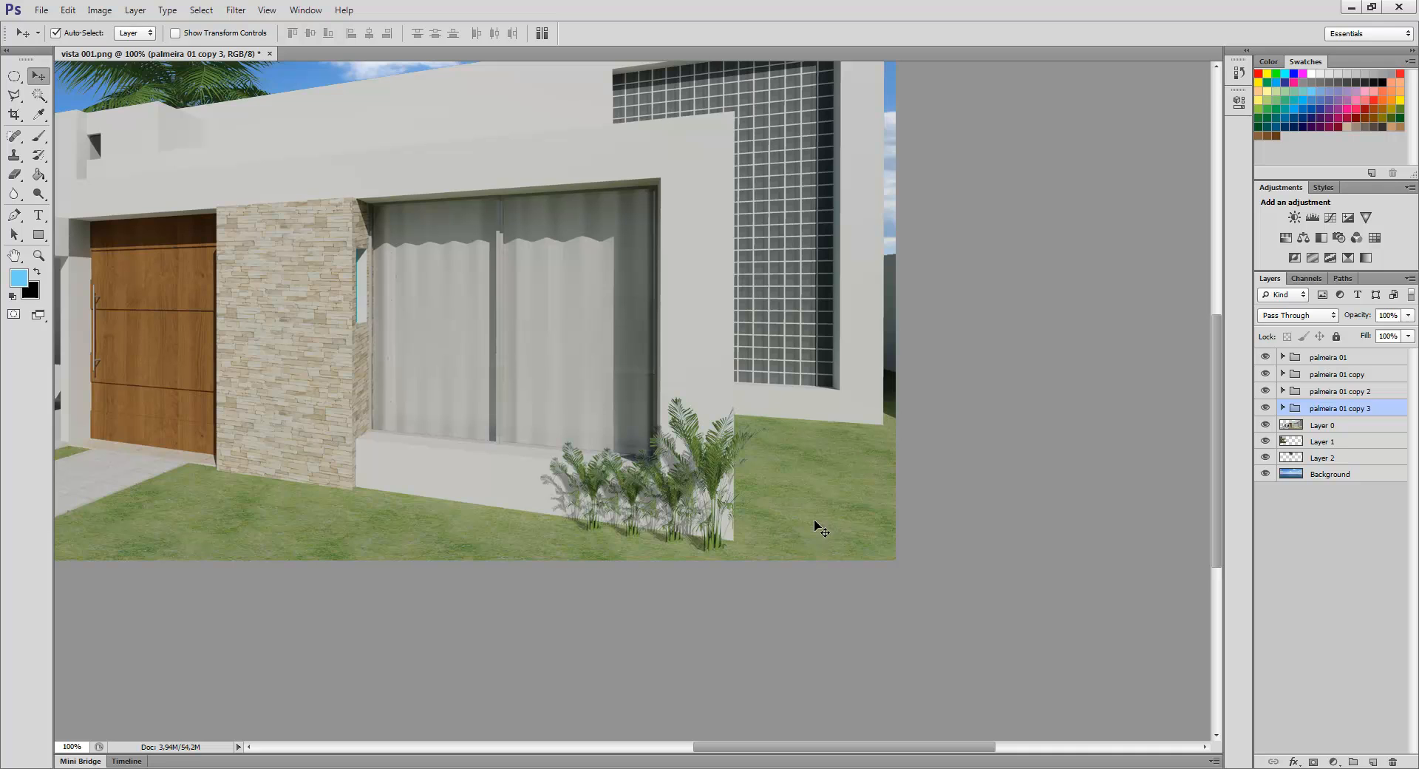
key(Left)
key(Left)
key(Left)
key(Left)
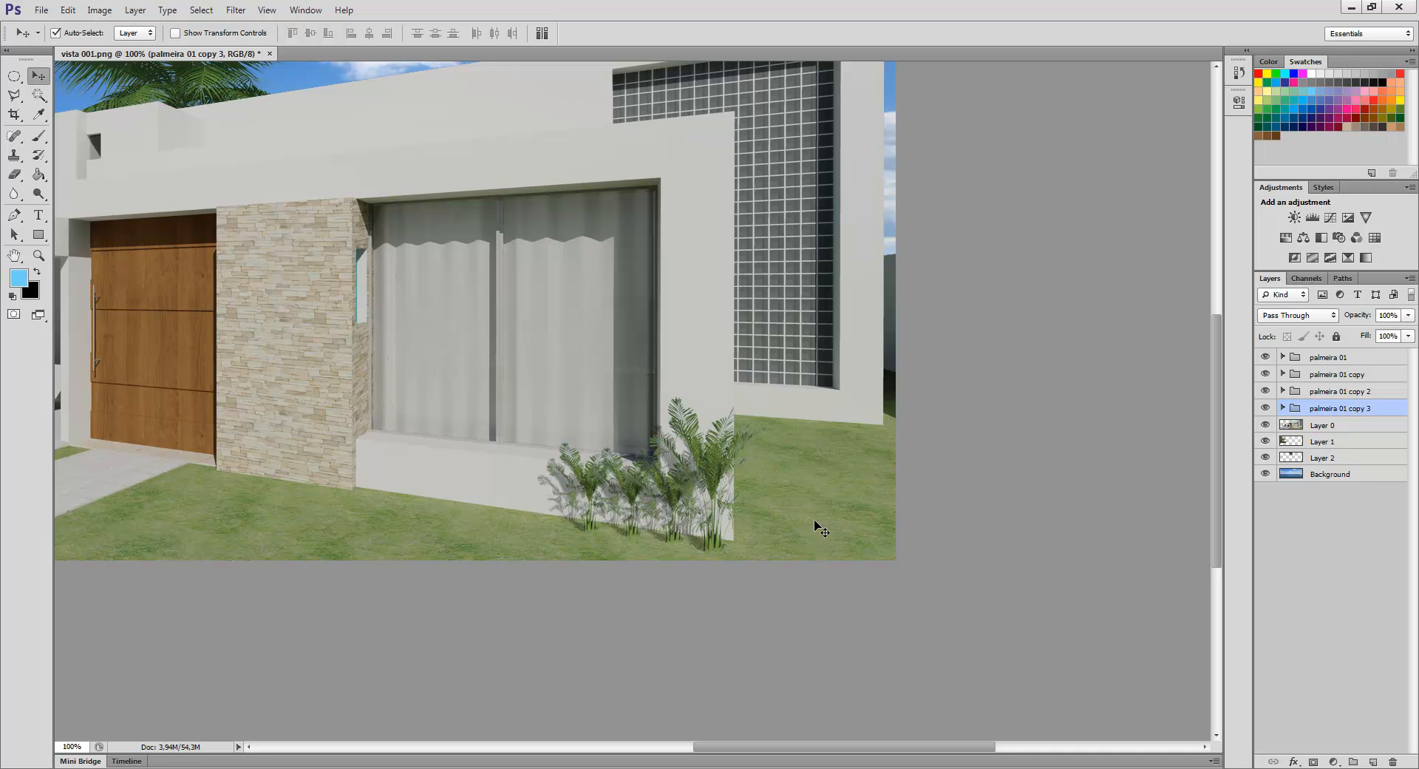
- Scale the palmeira 01 copy 3 plant to about 91% width and 84% height and apply the transform
key(ctrl+t)
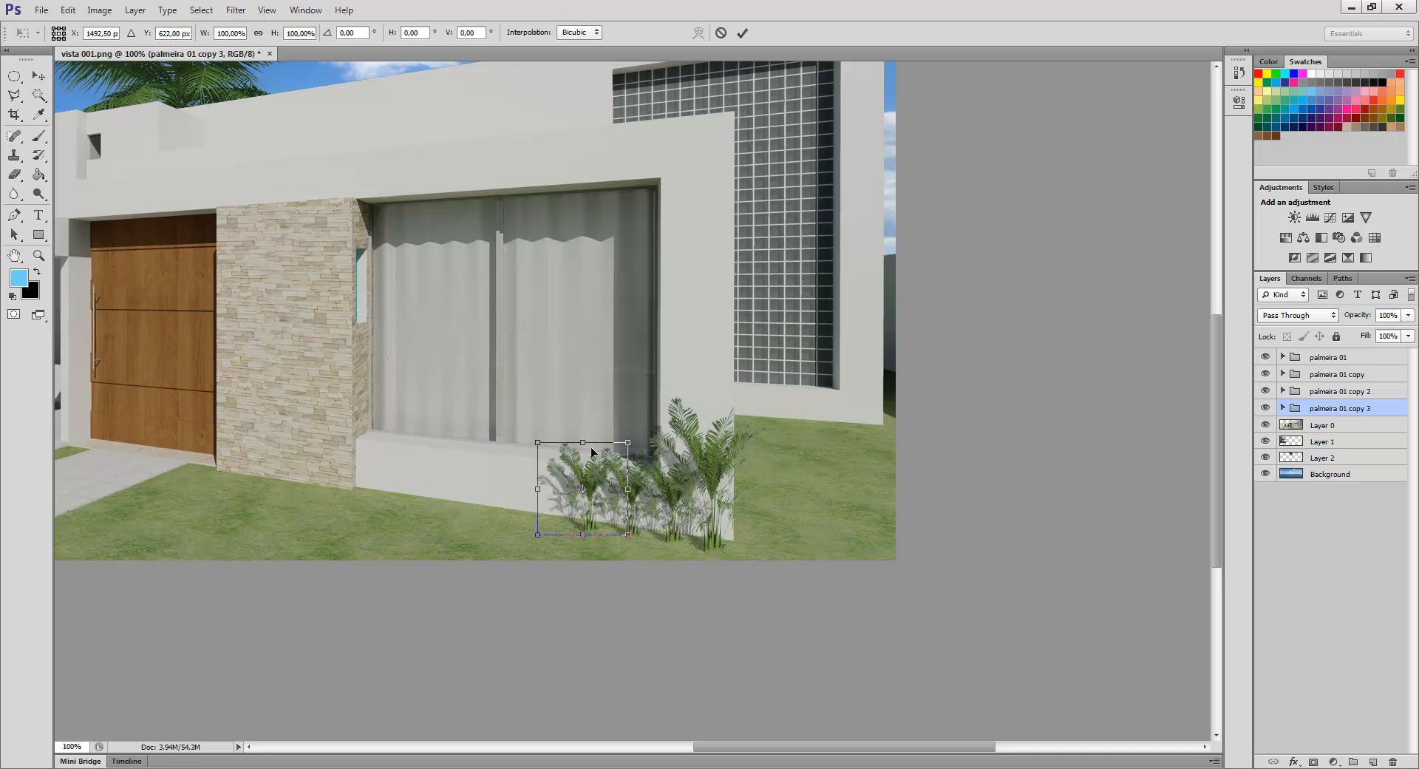
drag(584, 441, 620, 456)
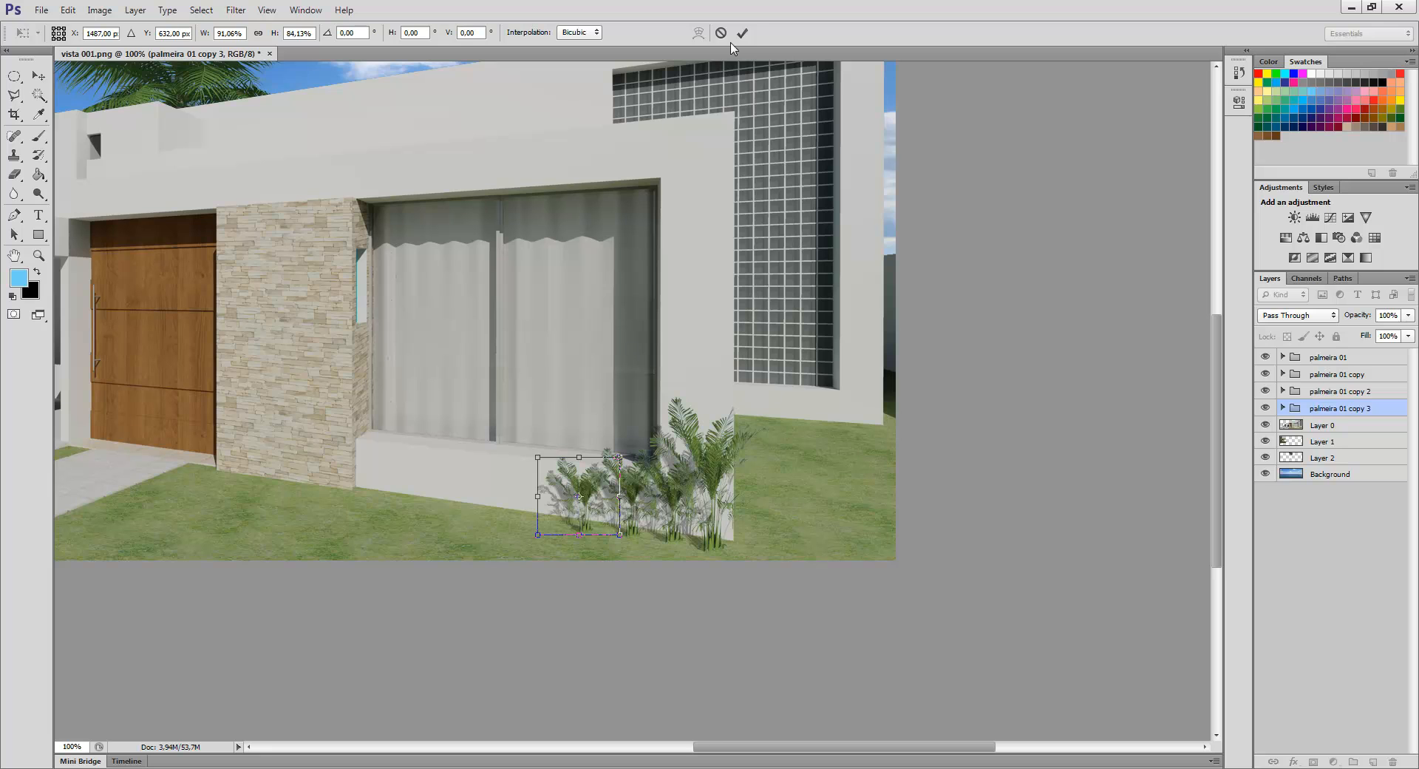
click(744, 33)
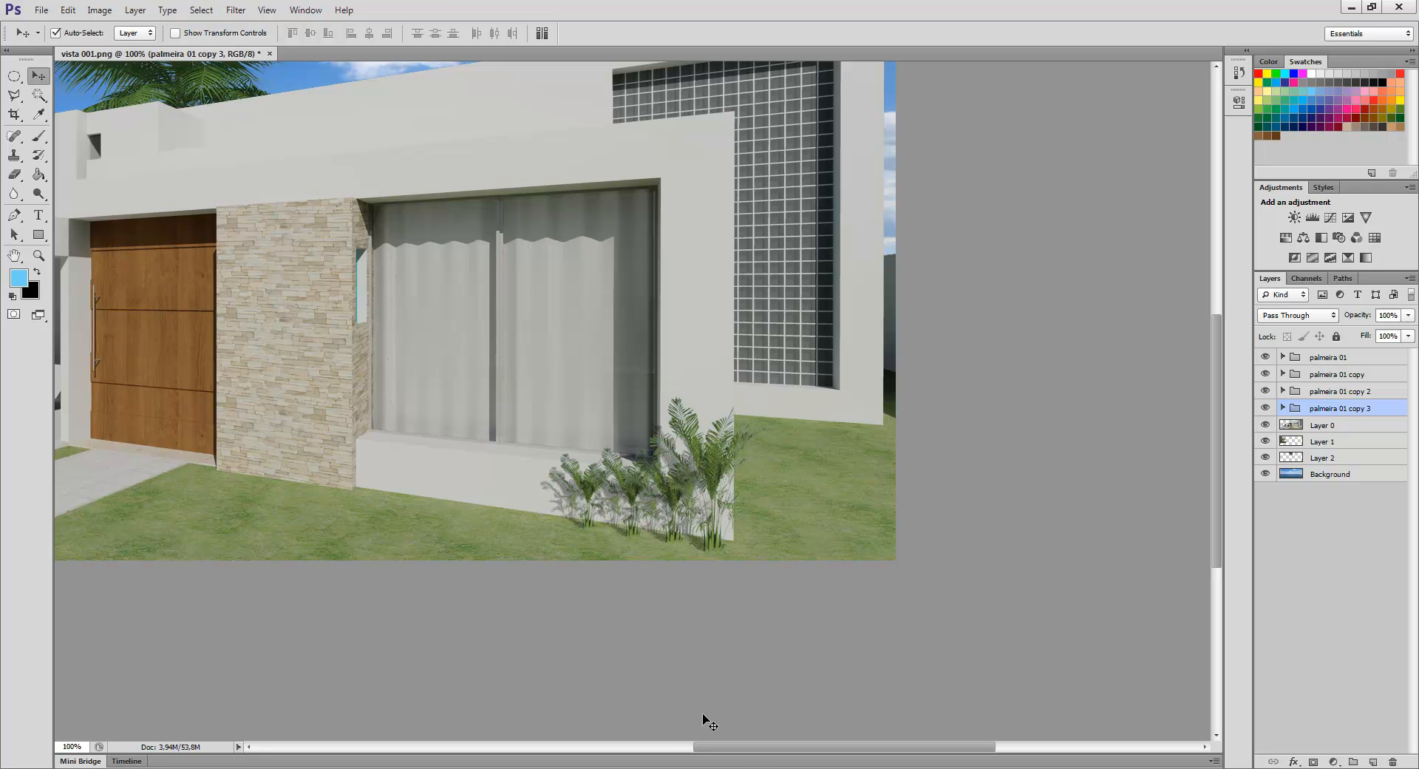
- Check the reference image imagem 02 cad for the planting along the wall and return to Photoshop
mouse_move(706, 768)
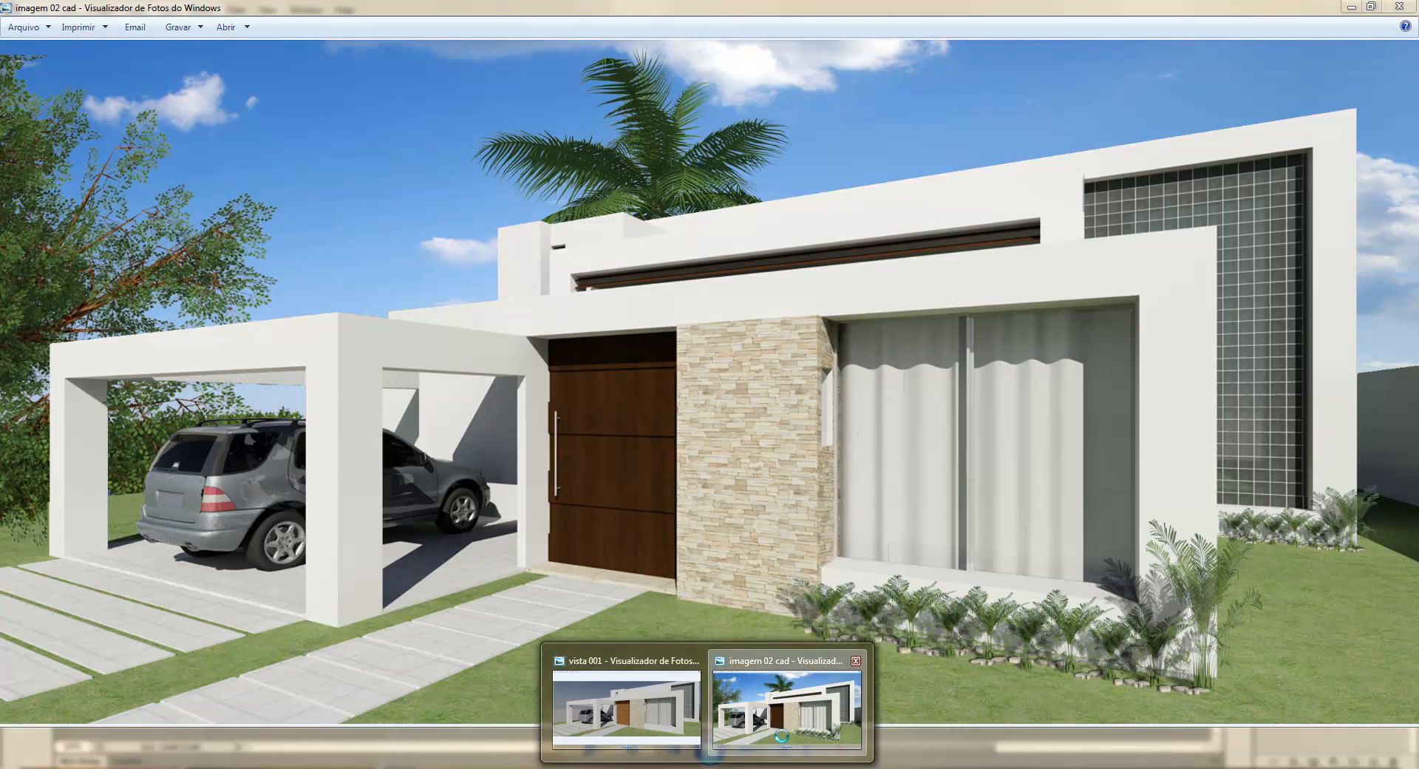
click(782, 732)
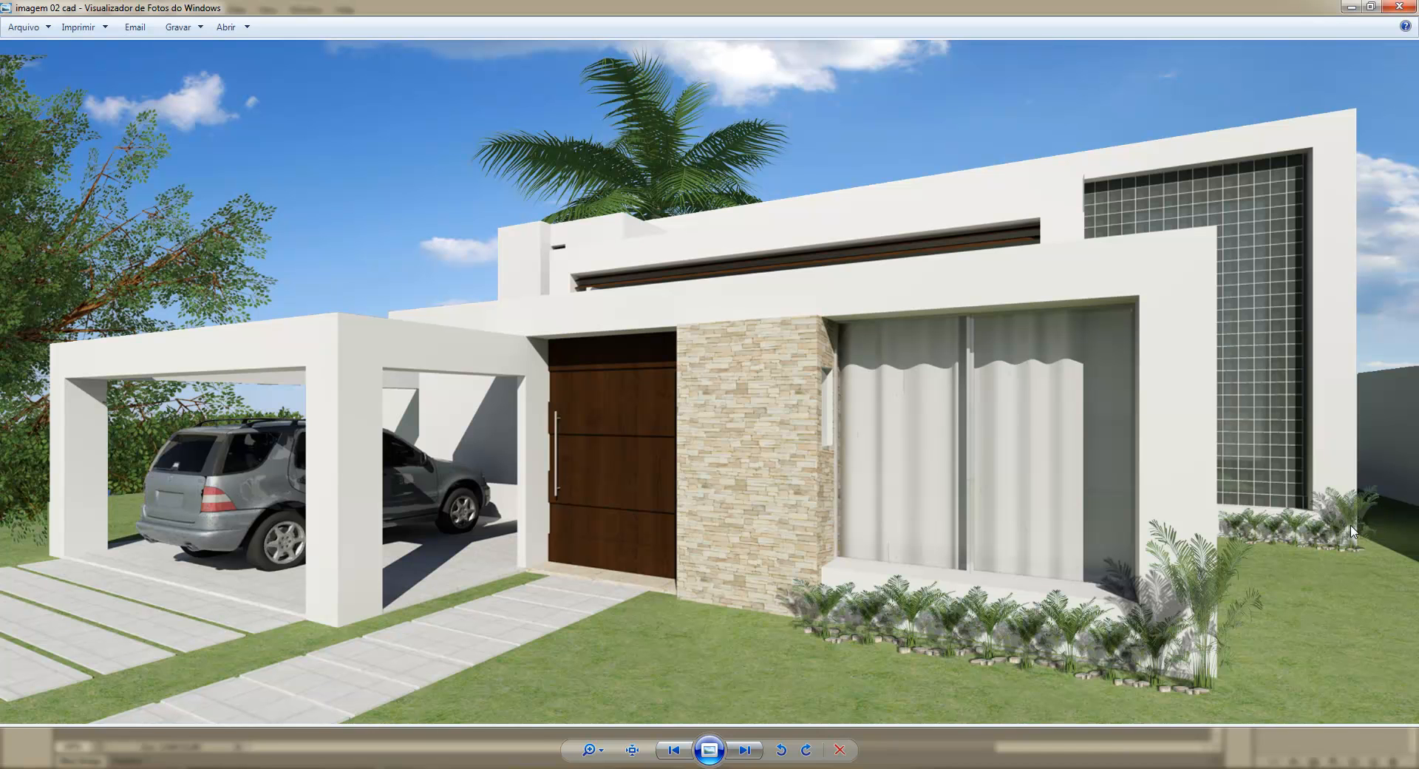
key(alt+Tab)
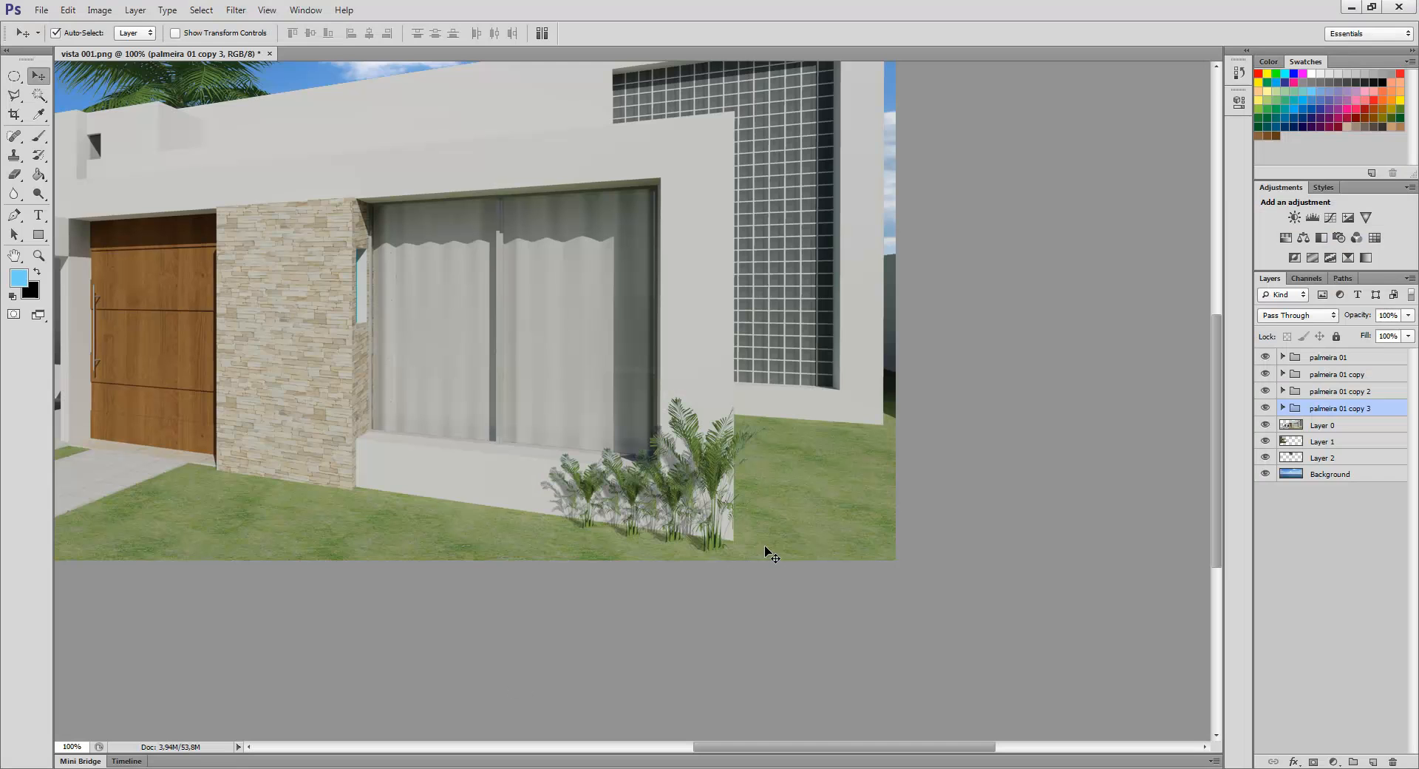
- Open pedras.png, duplicate its stone layer into vista 001.png as Layer 3, and close the source file
click(41, 9)
click(60, 42)
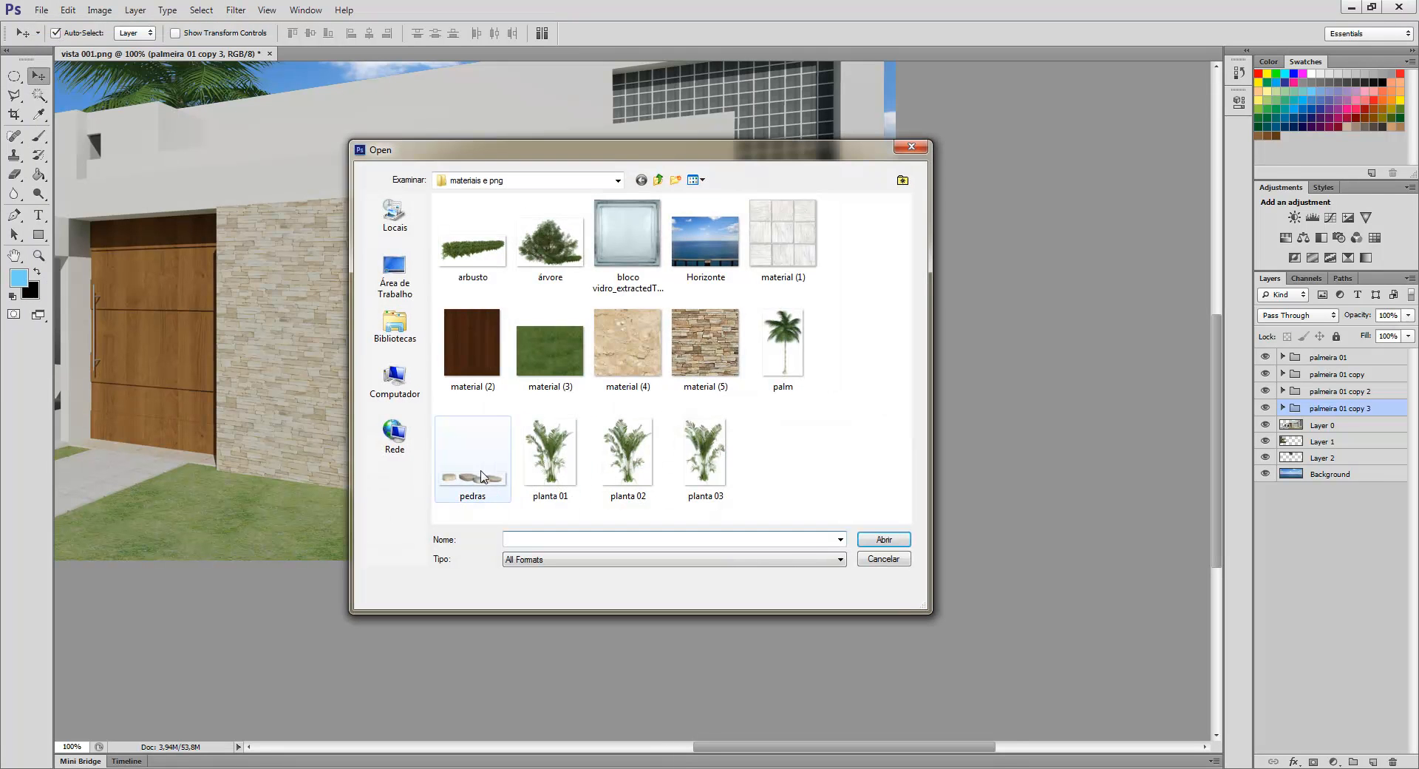
double_click(475, 482)
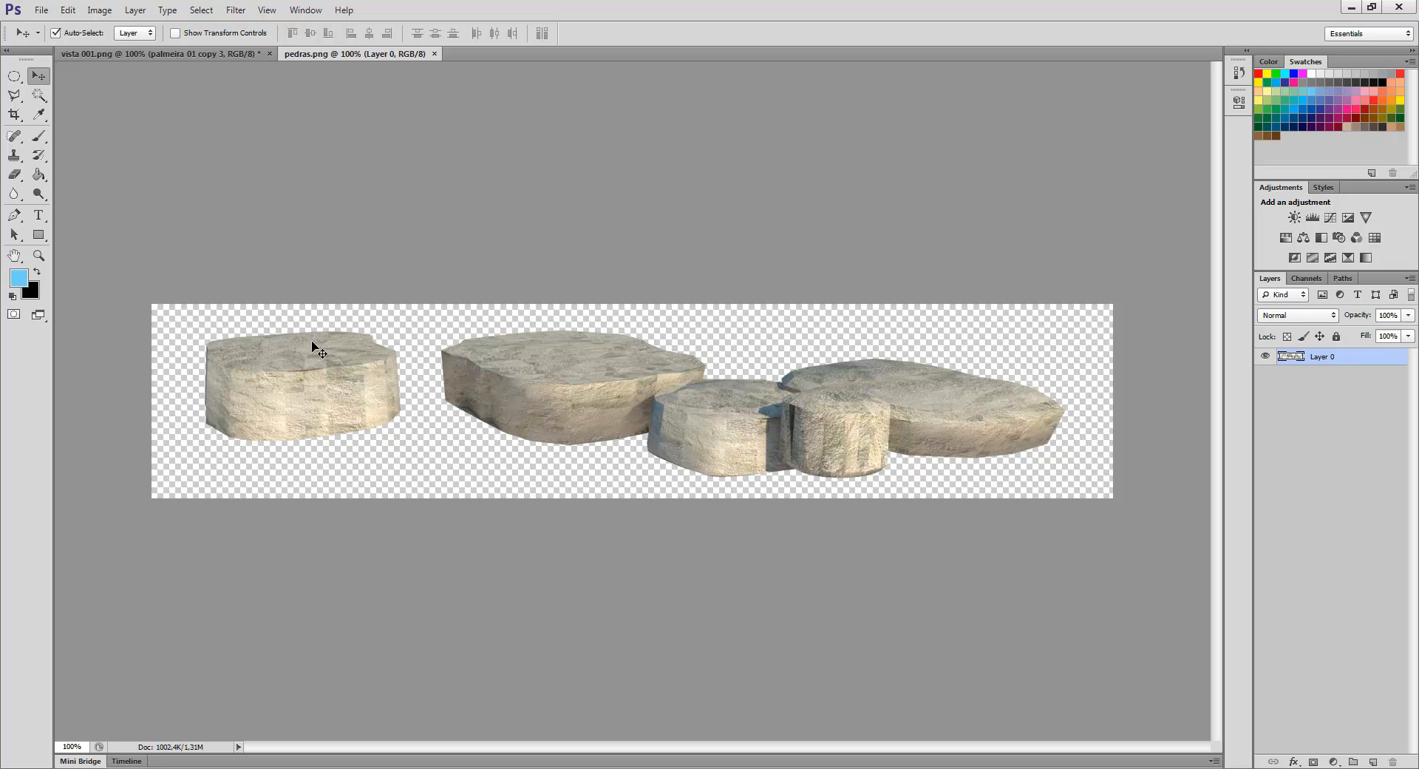
right_click(1349, 359)
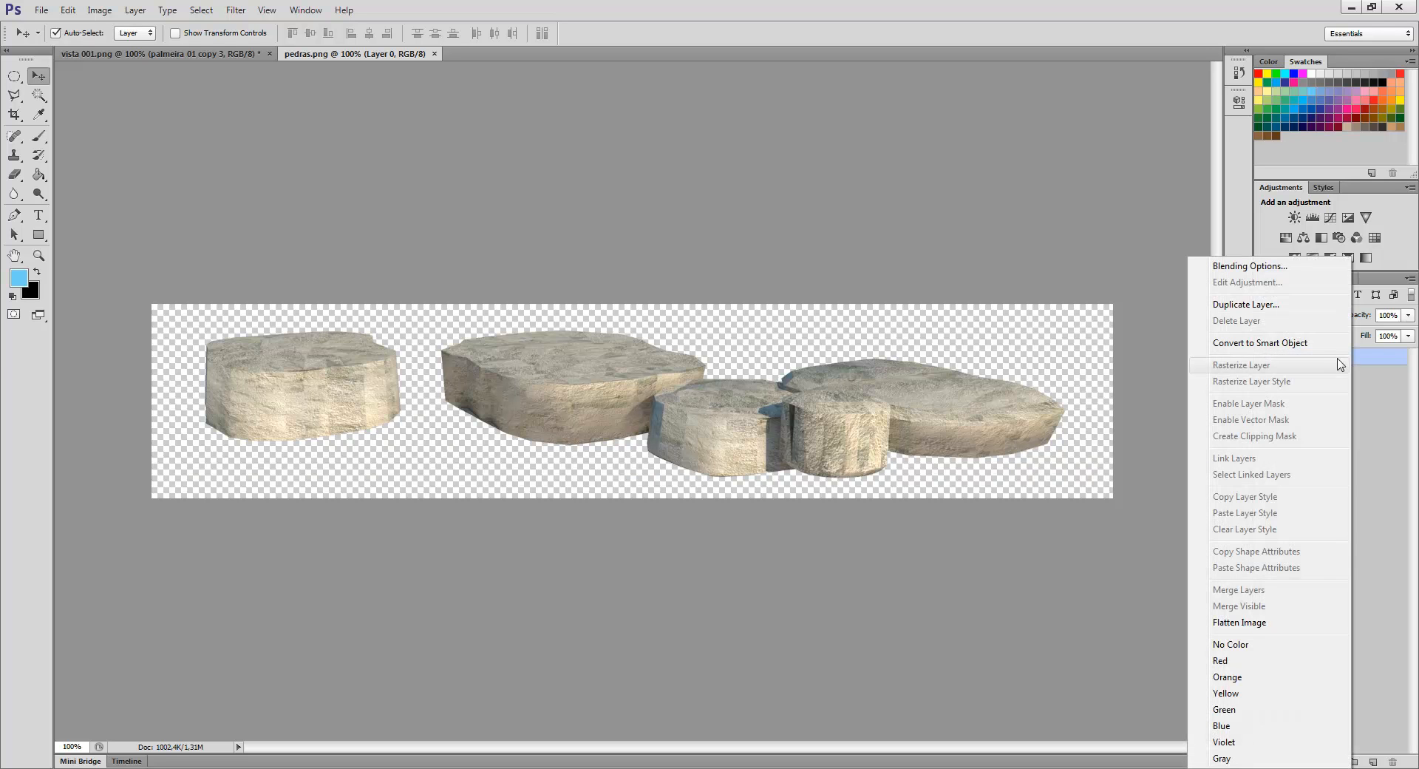
click(1284, 309)
click(784, 298)
click(702, 313)
click(834, 244)
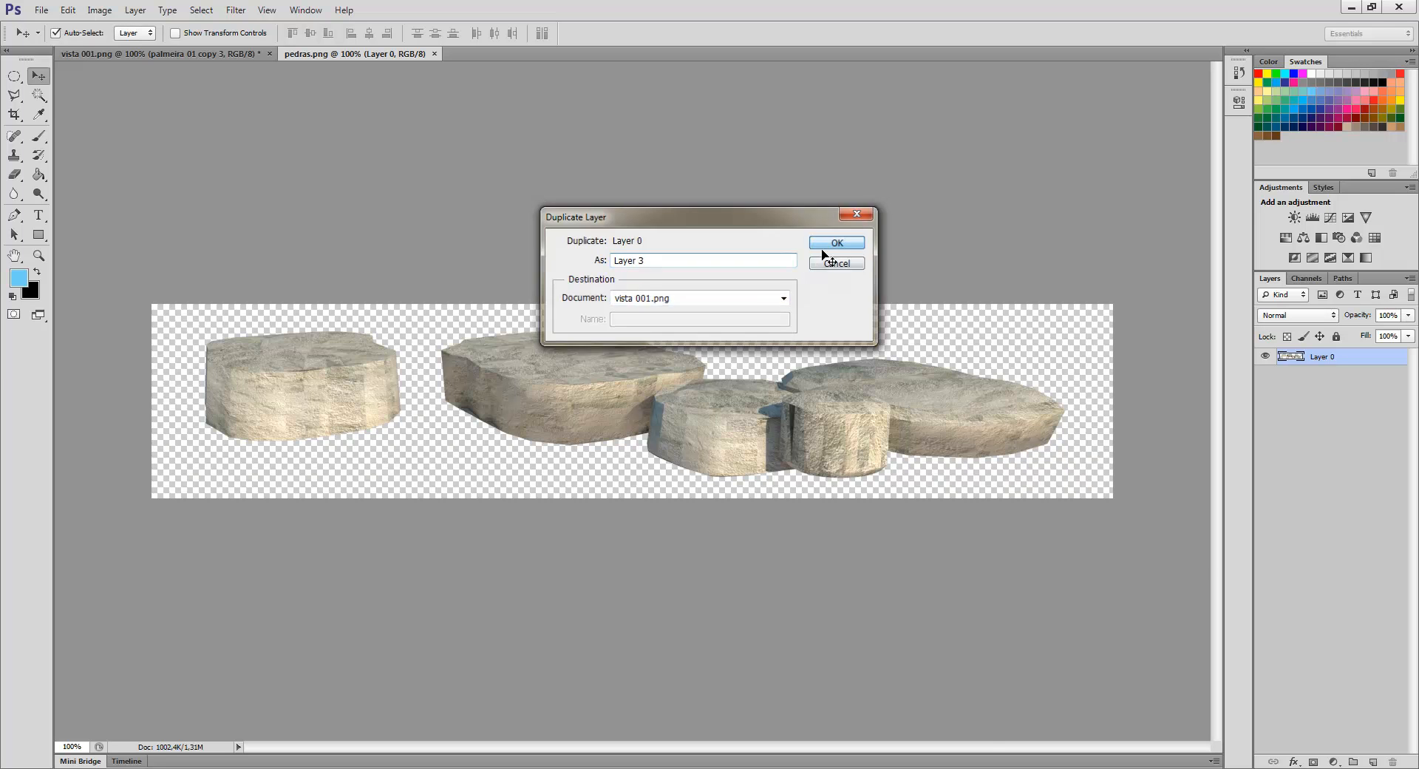
click(389, 54)
- Move the stones toward the front plant and scale them down to a small cluster at its base
drag(295, 148, 767, 491)
key(ctrl+t)
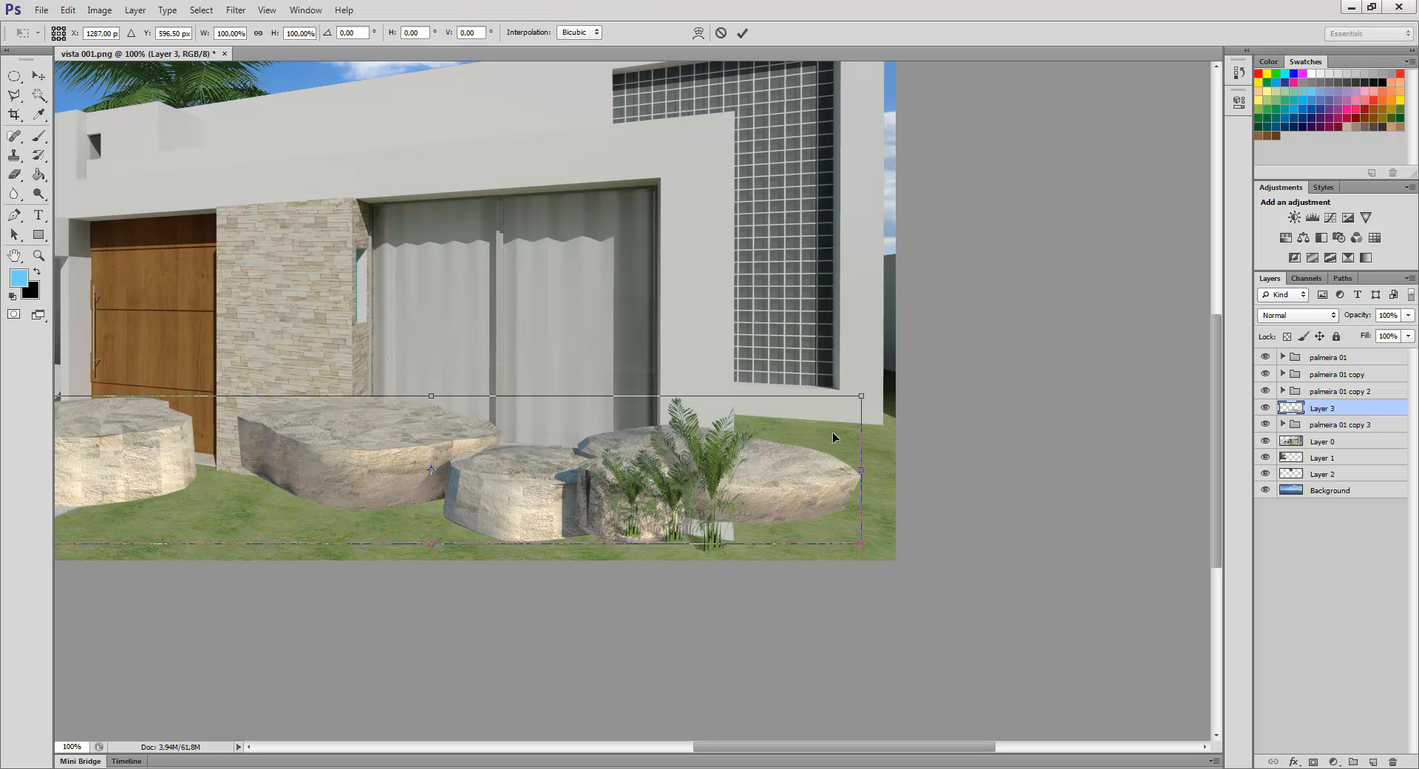
drag(863, 395, 704, 553)
key(Return)
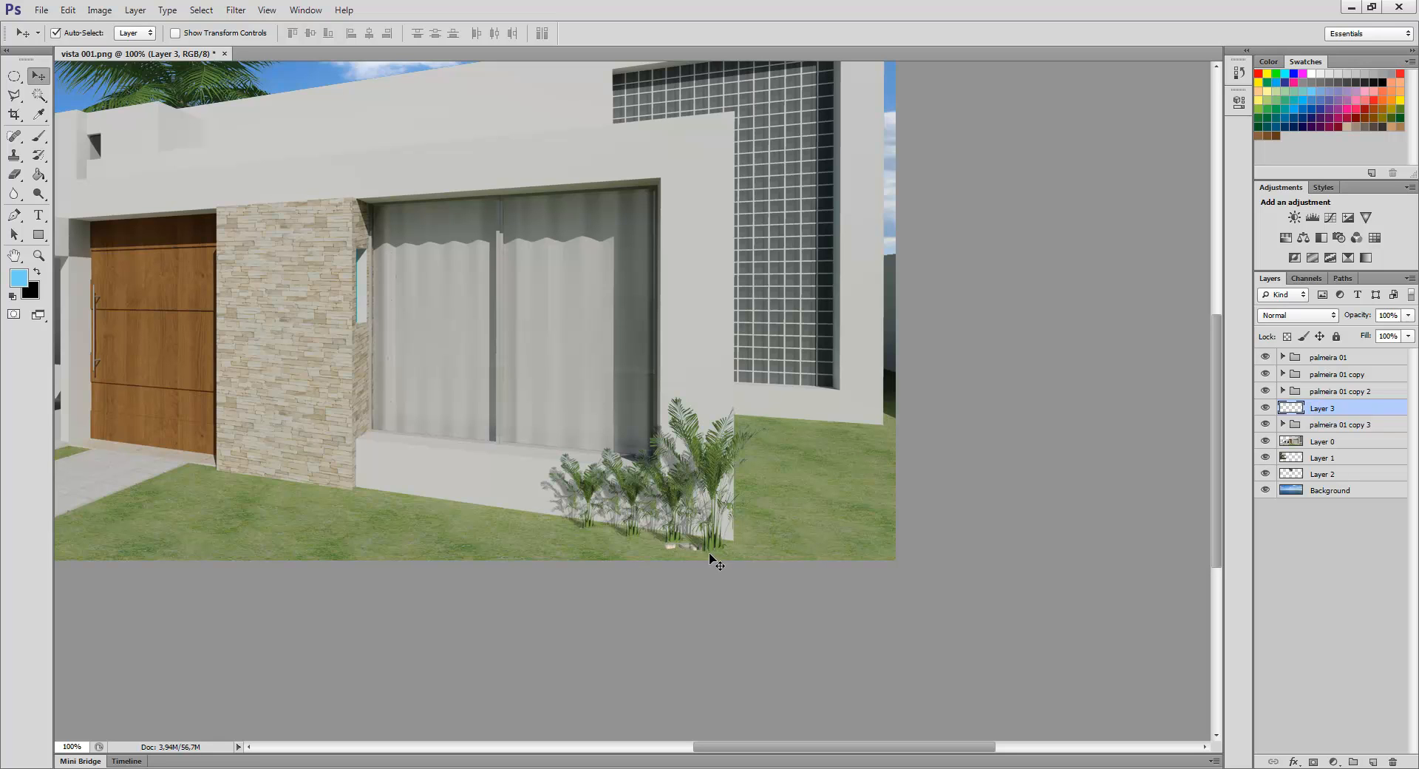
- Rename the stone layer as pedras and place it at the top of the layer order
double_click(1326, 411)
text(pedras)
key(Return)
drag(1352, 412, 1353, 349)
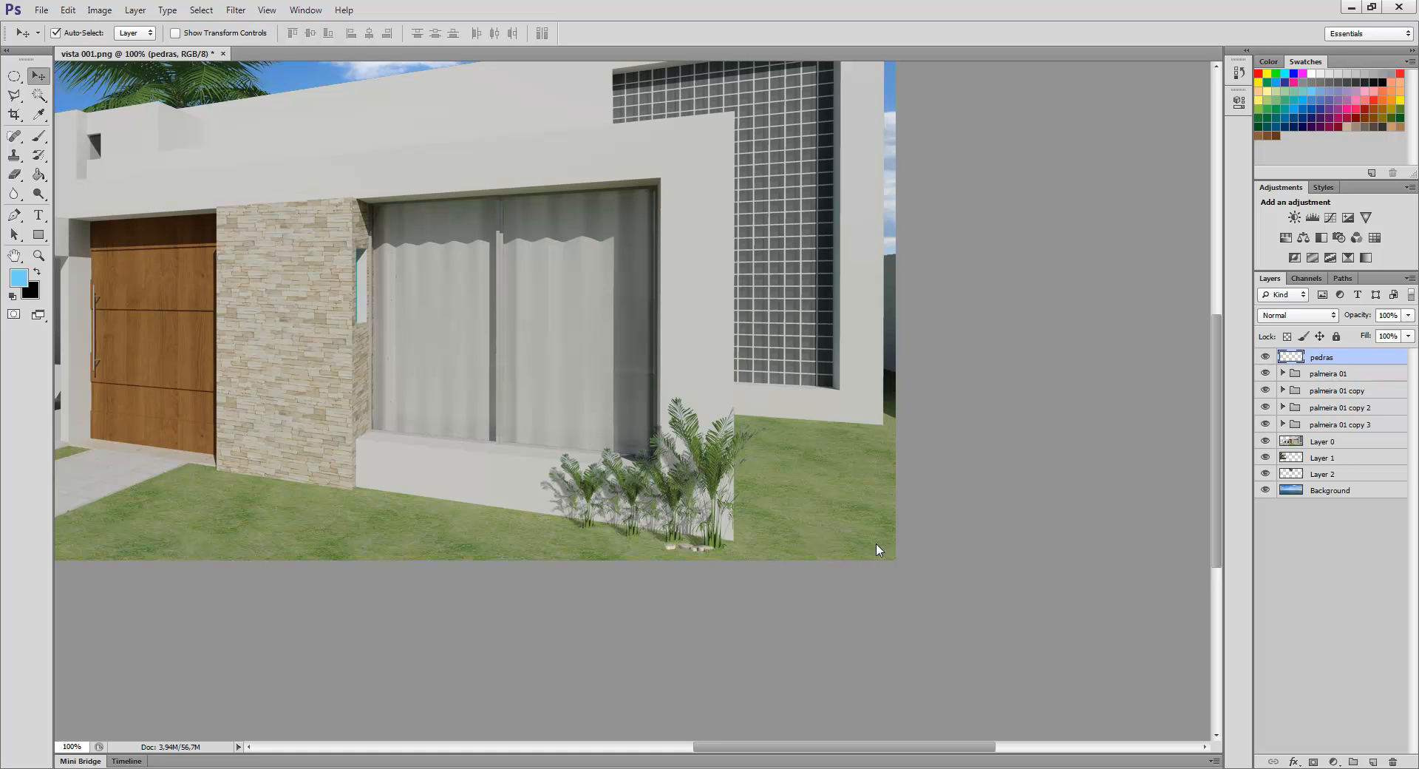
- Nudge the pedras stones right so they sit around the base of the front plant
key(shift+Right)
key(shift+Right)
key(ctrl+plus)
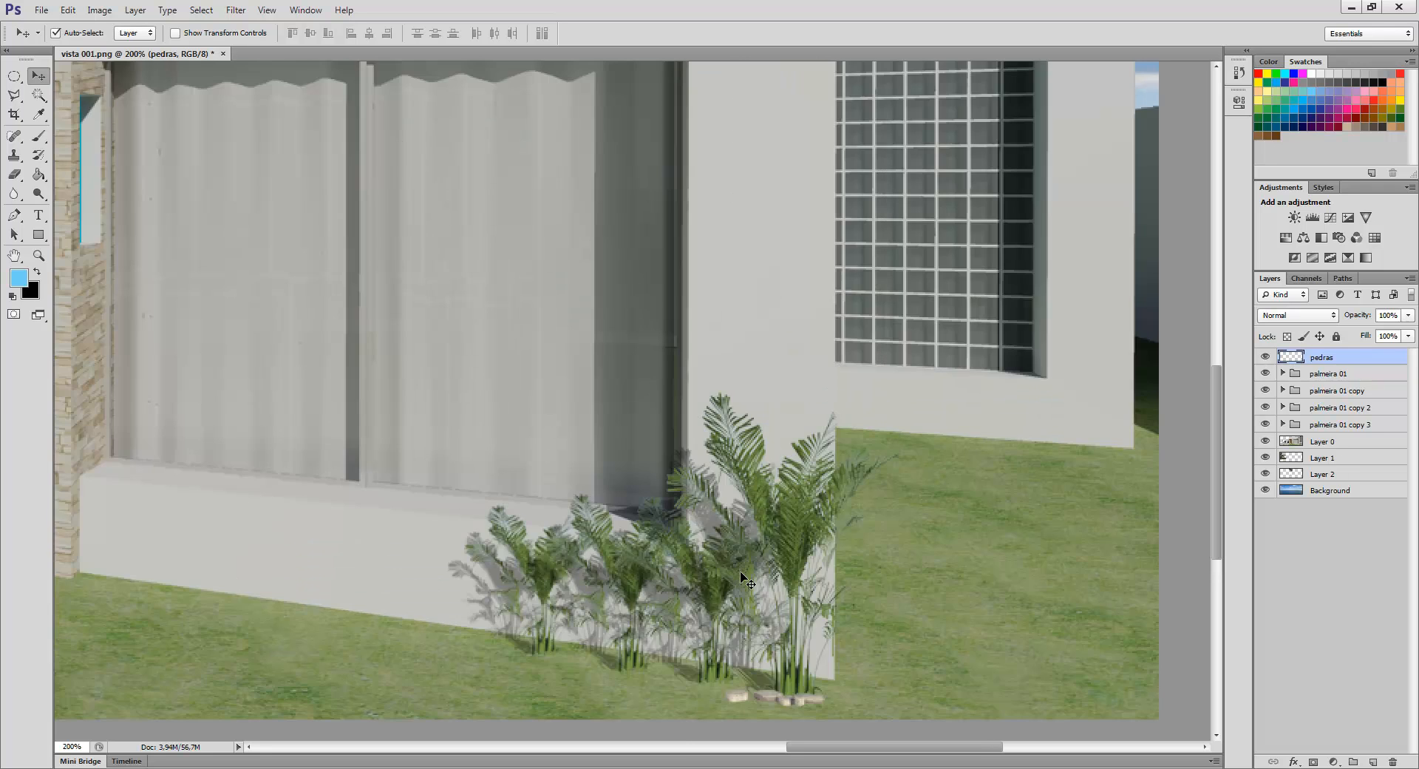
scroll(756, 436, down, 4)
scroll(767, 444, down, 1)
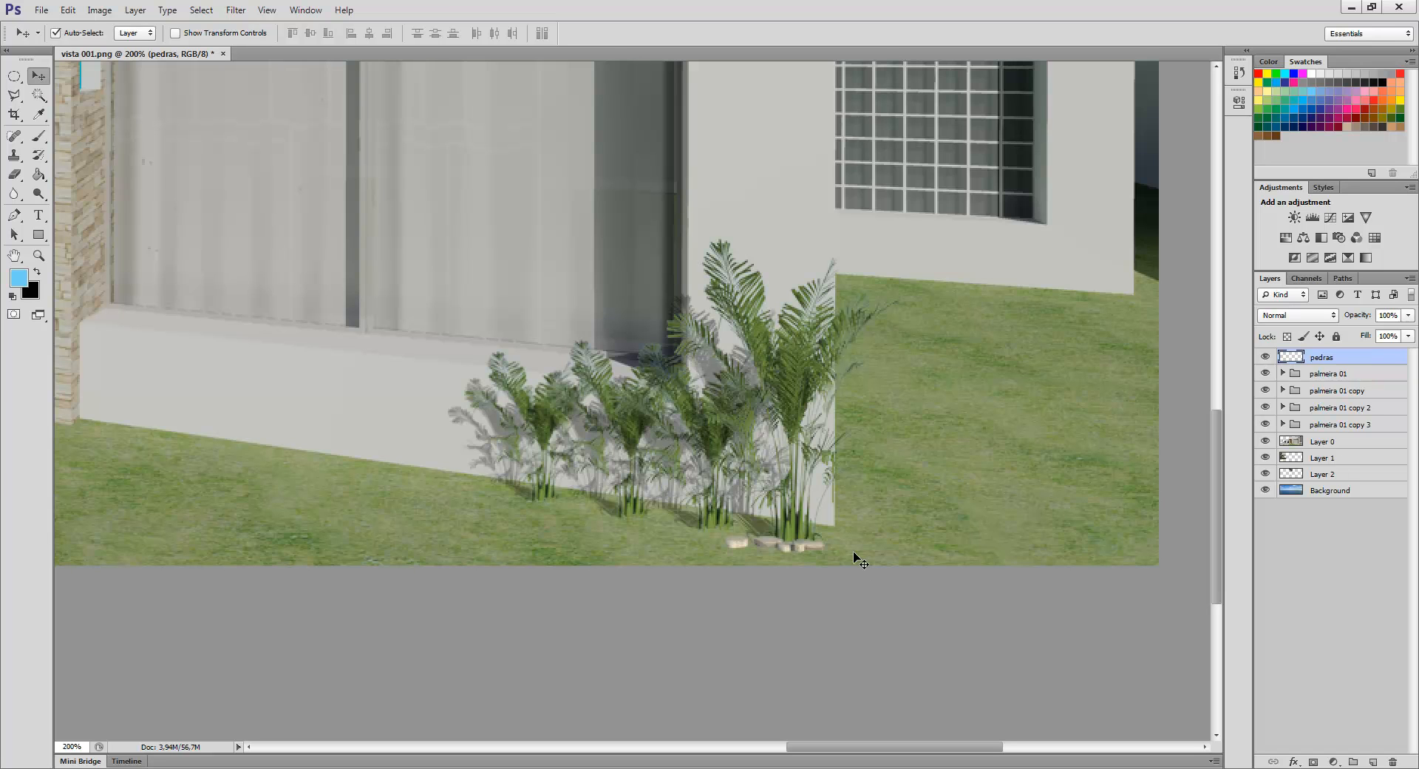
scroll(860, 562, down, 3)
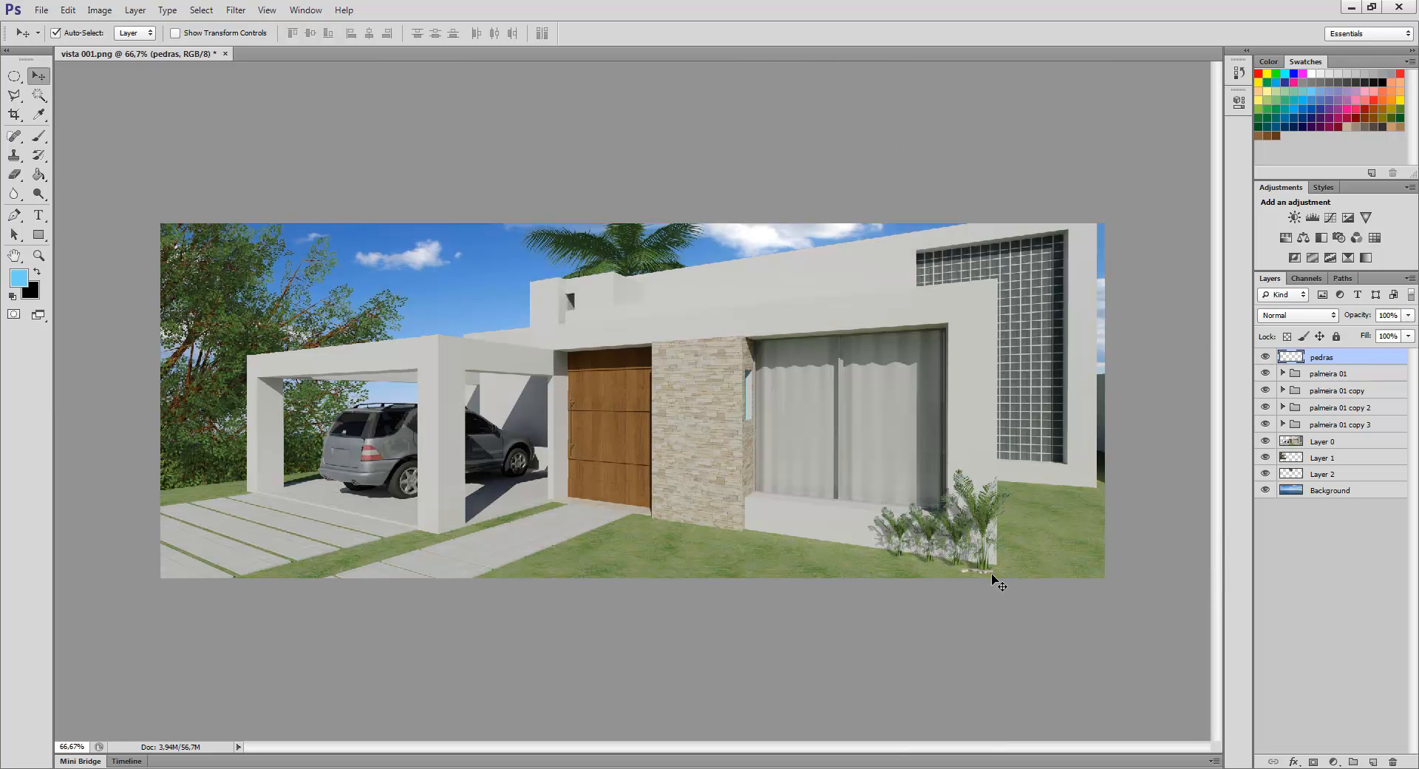
- Compare the stones with those edging the flower bed in the reference image and return to Photoshop
mouse_move(710, 765)
click(747, 708)
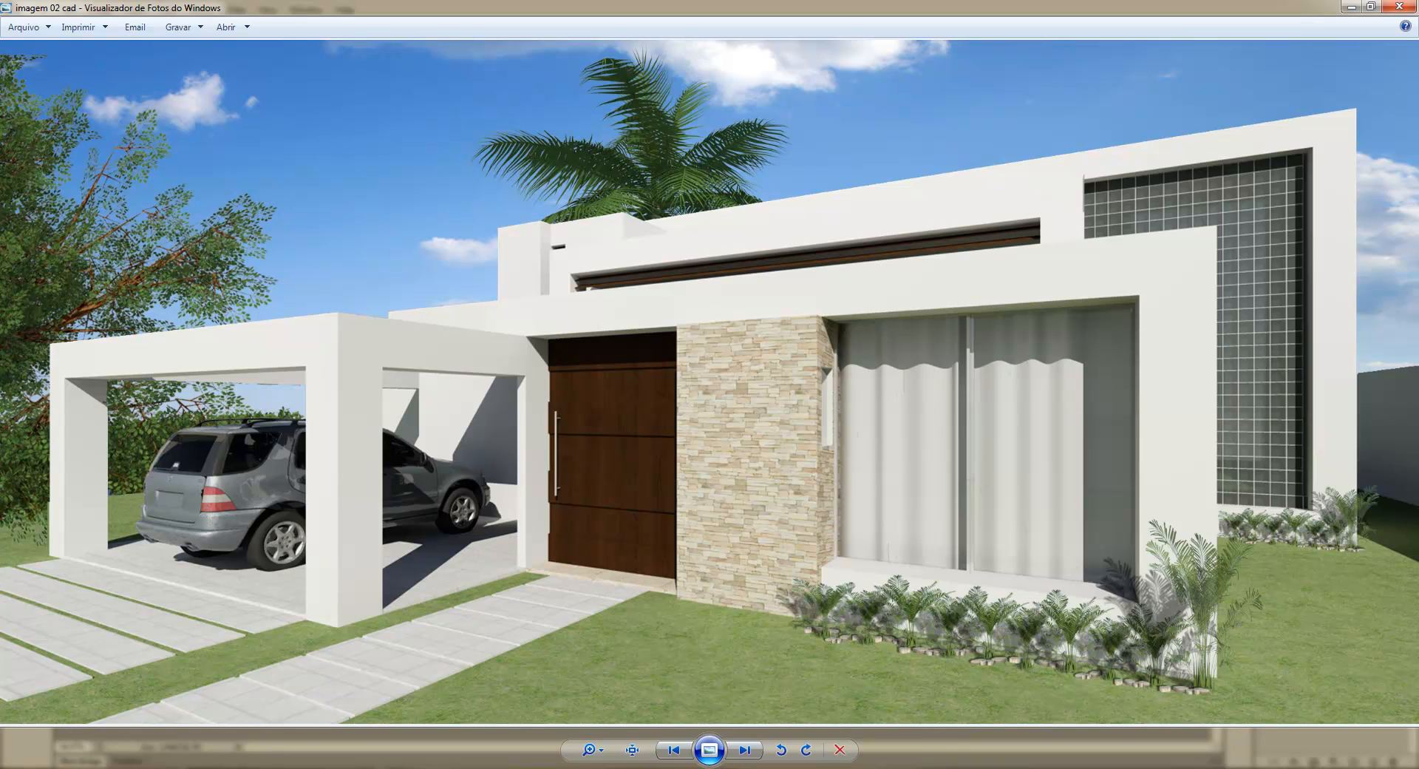
click(429, 767)
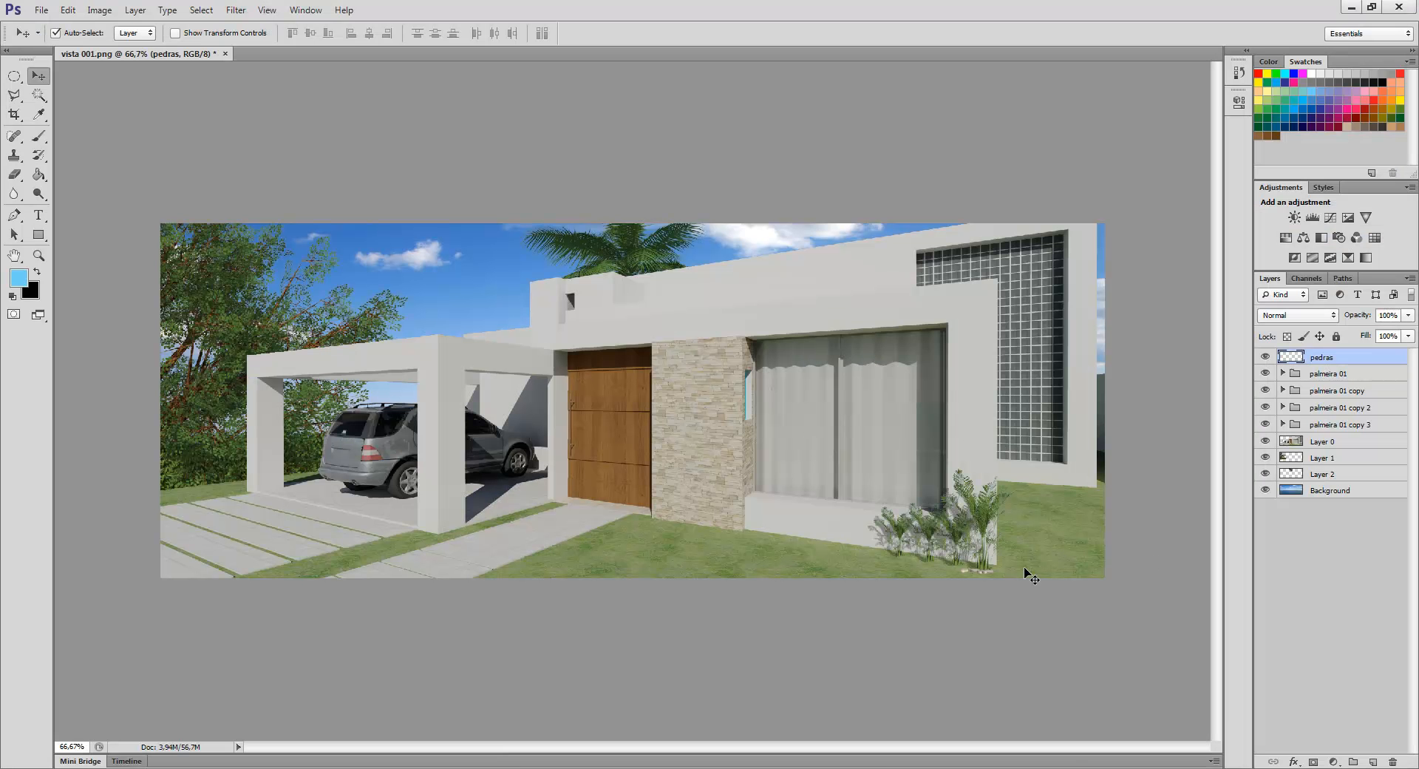
- Duplicate the pedras layer within vista 001.png and select the lower of the two stone layers
key(ctrl+plus)
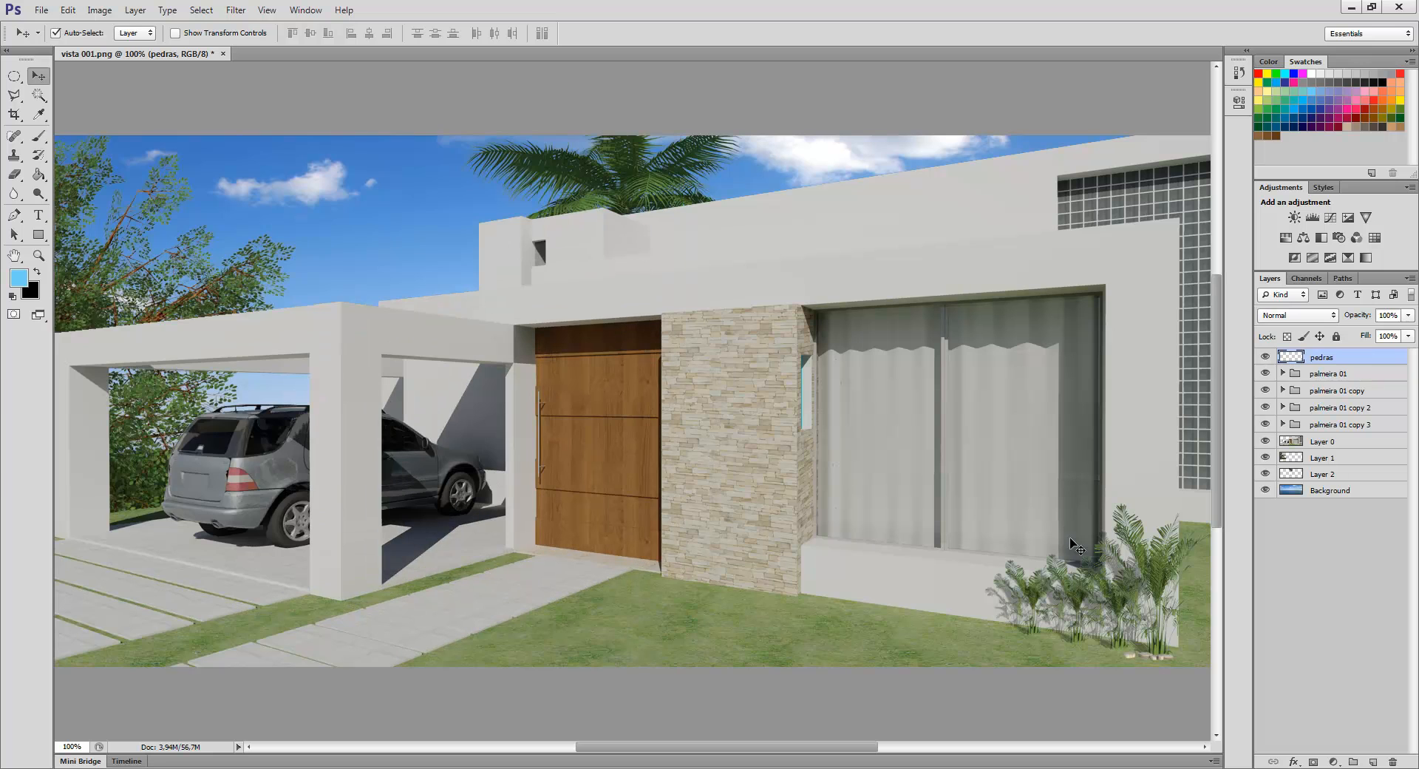
drag(879, 753, 1013, 752)
right_click(1375, 359)
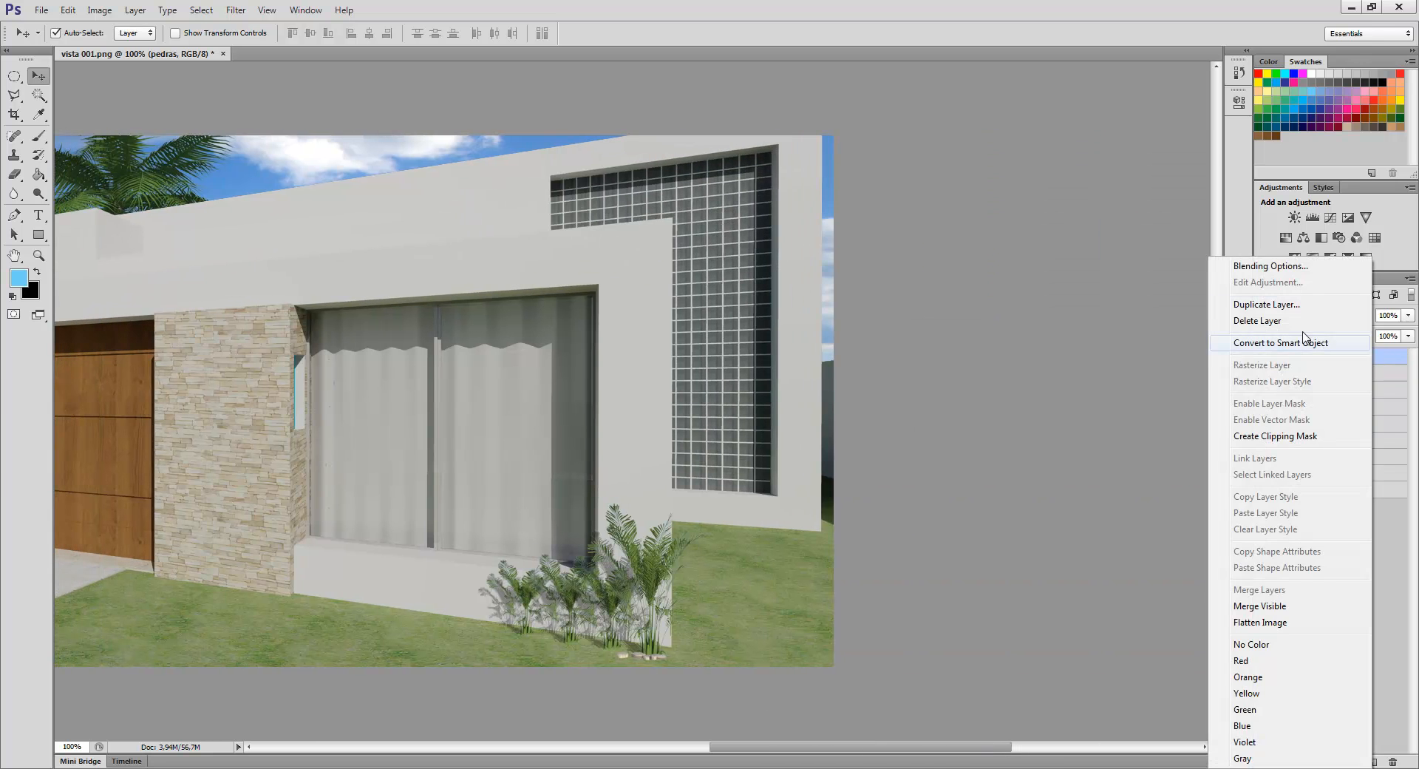
click(1285, 309)
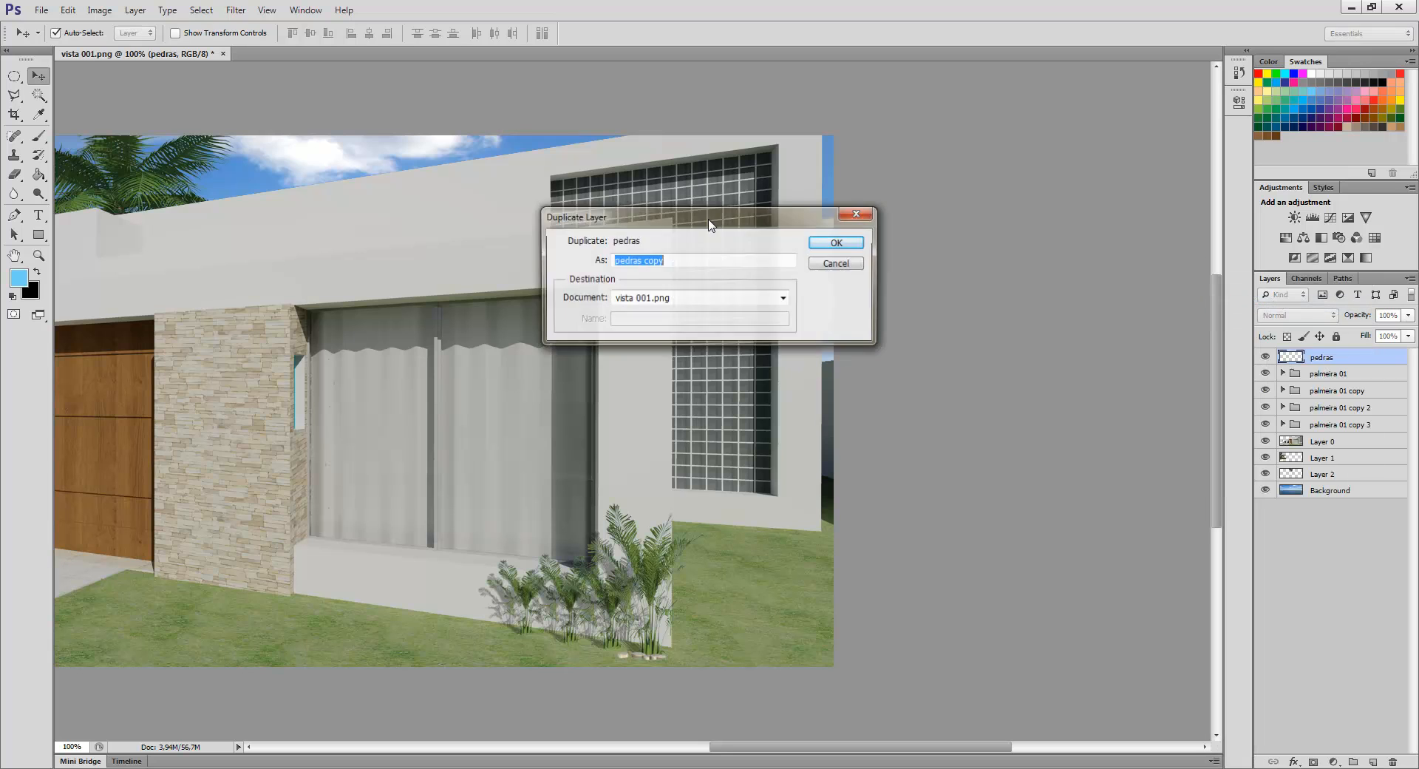
click(832, 240)
click(1337, 377)
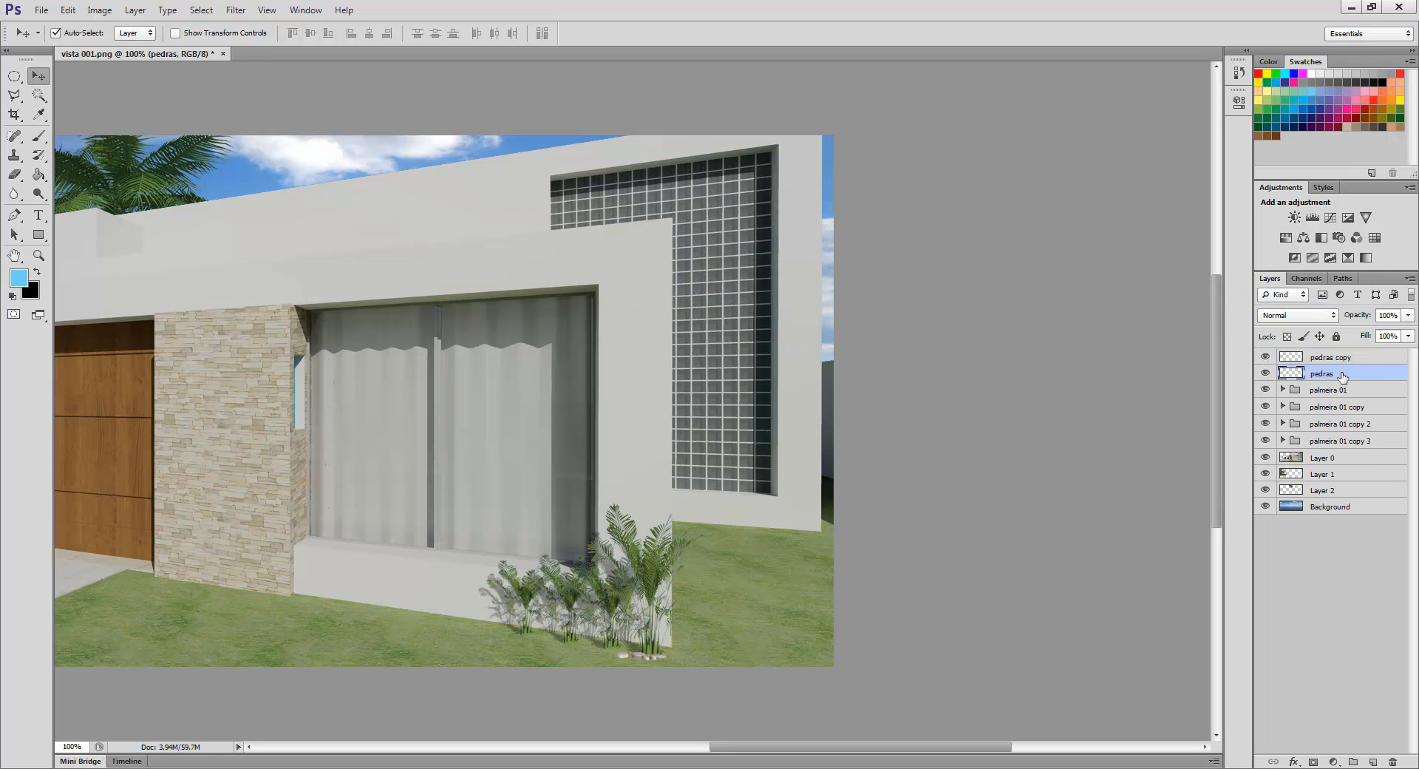
- Rename the lower stone layer as pedras sombra and the upper copy as pedras
double_click(1327, 375)
click(1344, 373)
text(sombras)
key(BackSpace)
key(Return)
double_click(1323, 357)
click(1347, 357)
key(Return)
- Apply a black (000000) Color Overlay at roughly half opacity to the pedras sombra layer
click(1353, 374)
double_click(1373, 374)
click(798, 259)
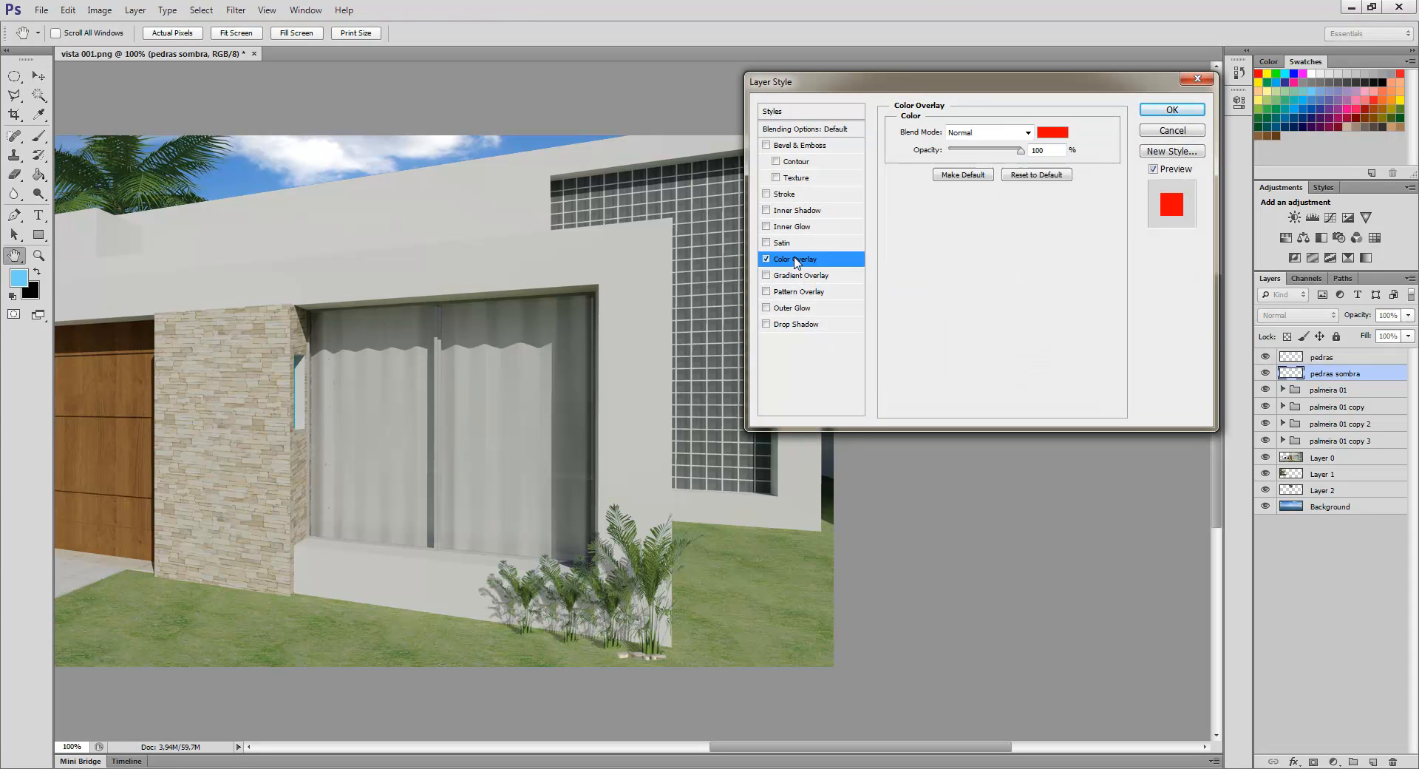
click(1053, 132)
click(951, 355)
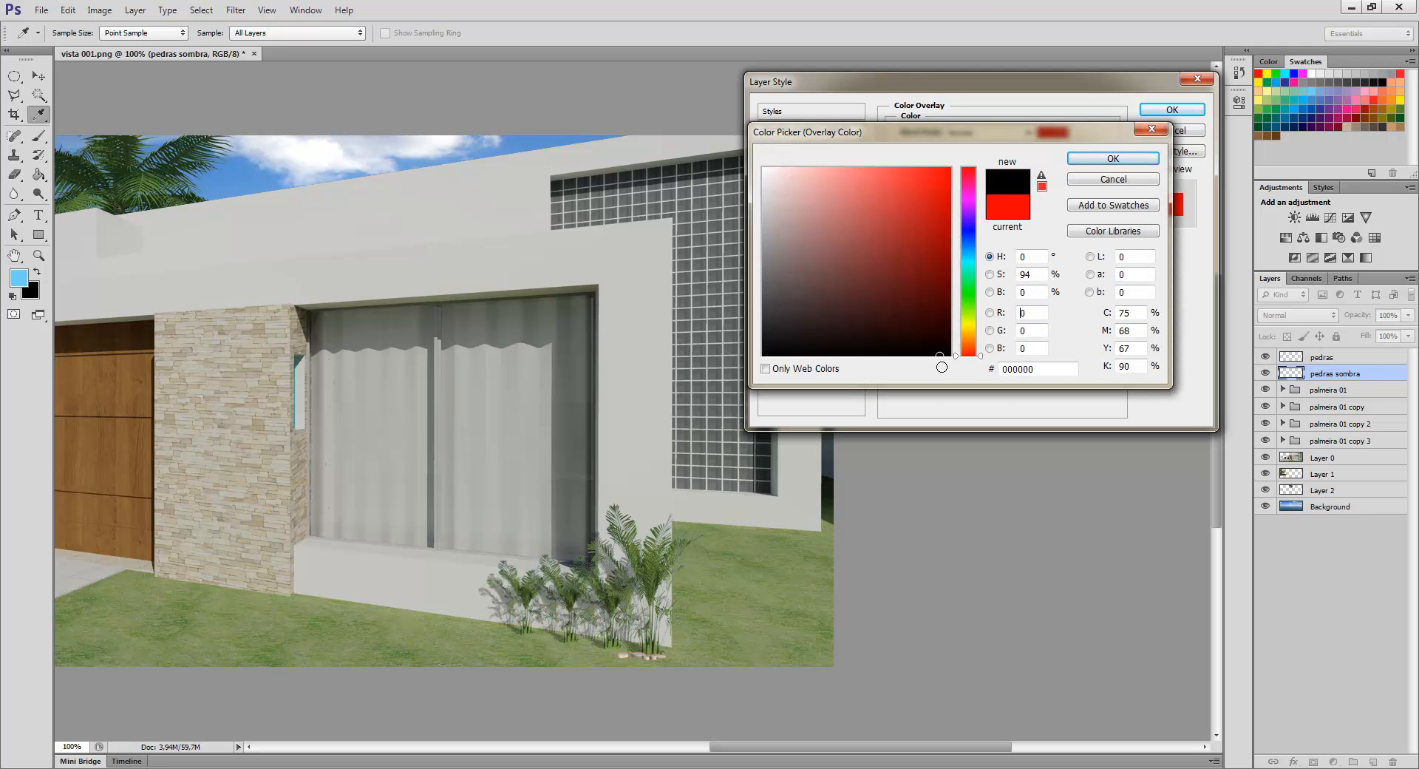
click(1103, 160)
drag(1020, 153, 982, 155)
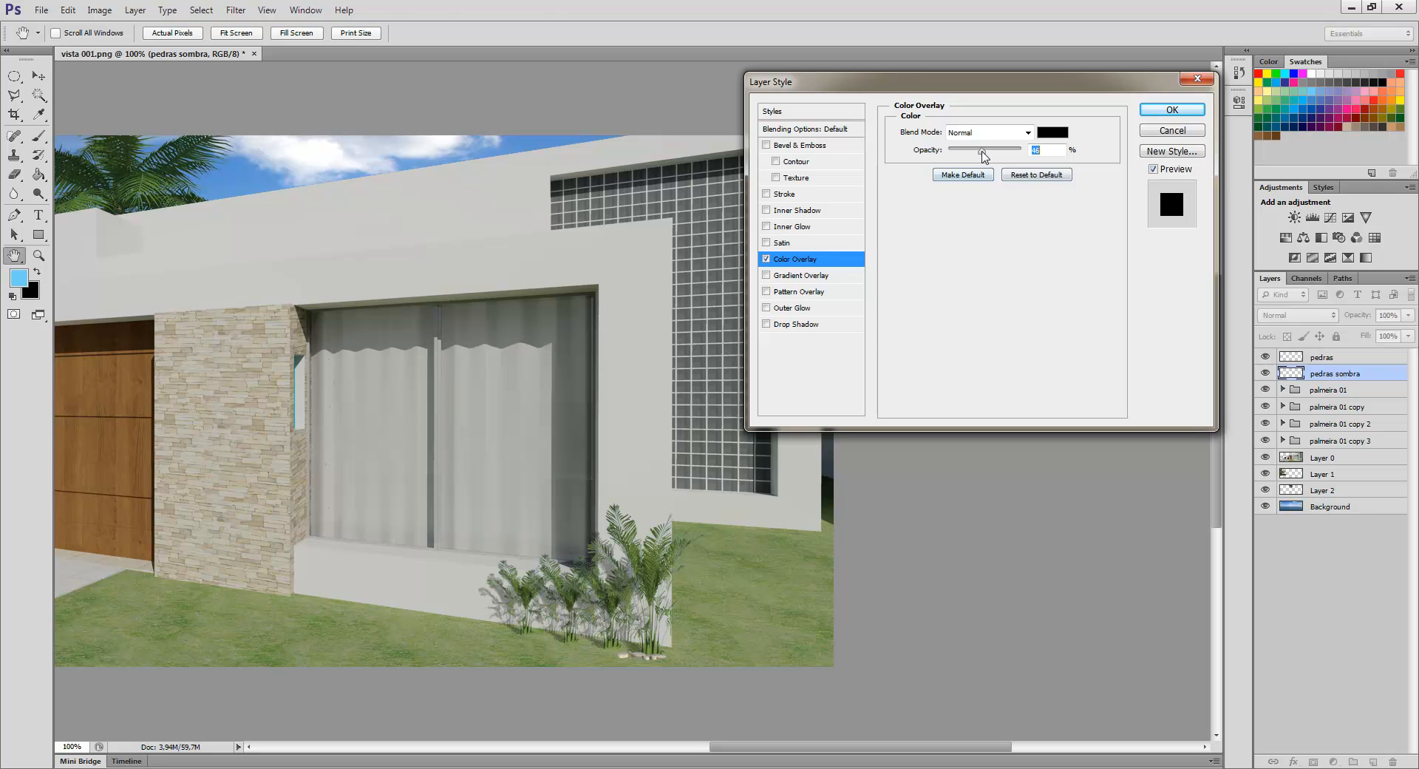
click(1153, 111)
- Raise the Color Overlay opacity of the pedras sombra layer to 100%
key(v)
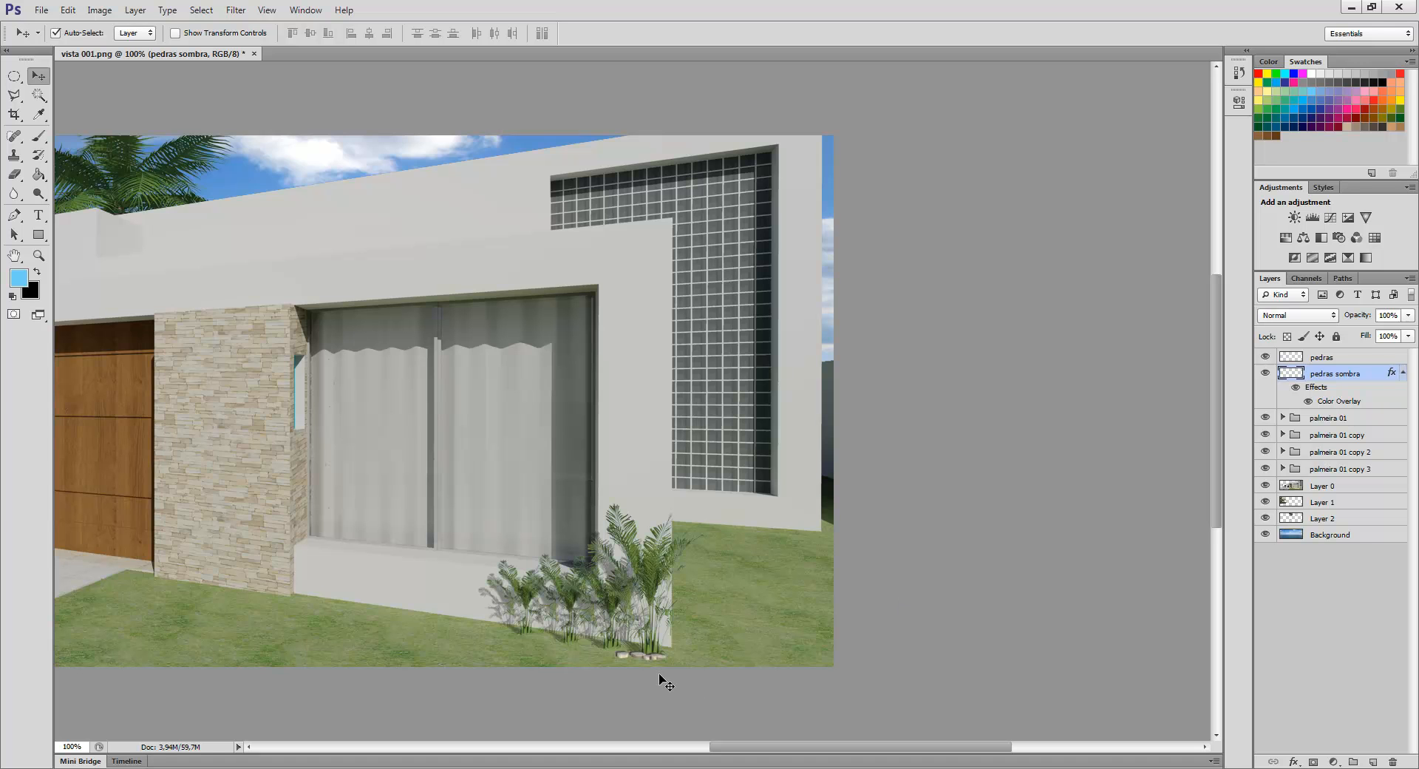
key(ctrl+plus)
scroll(660, 676, down, 5)
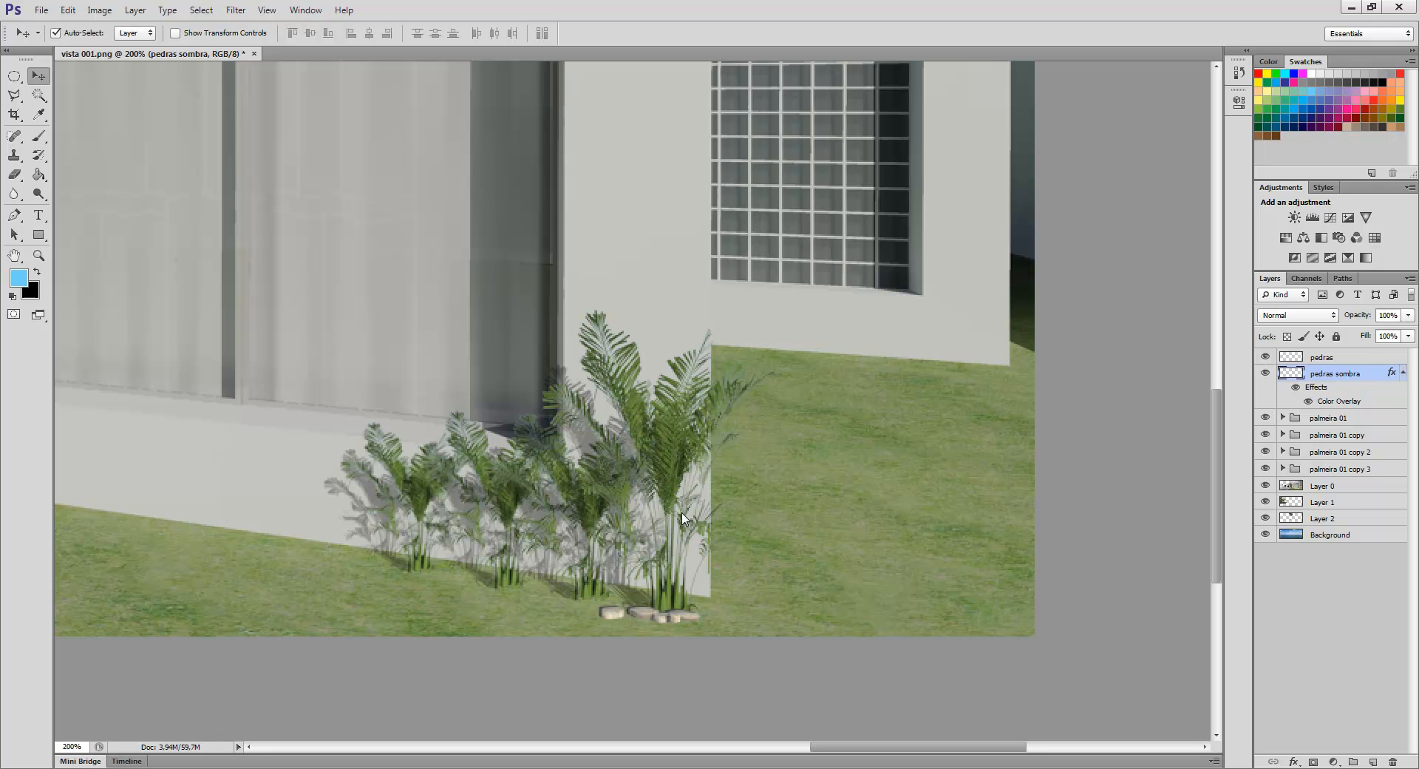
click(1404, 374)
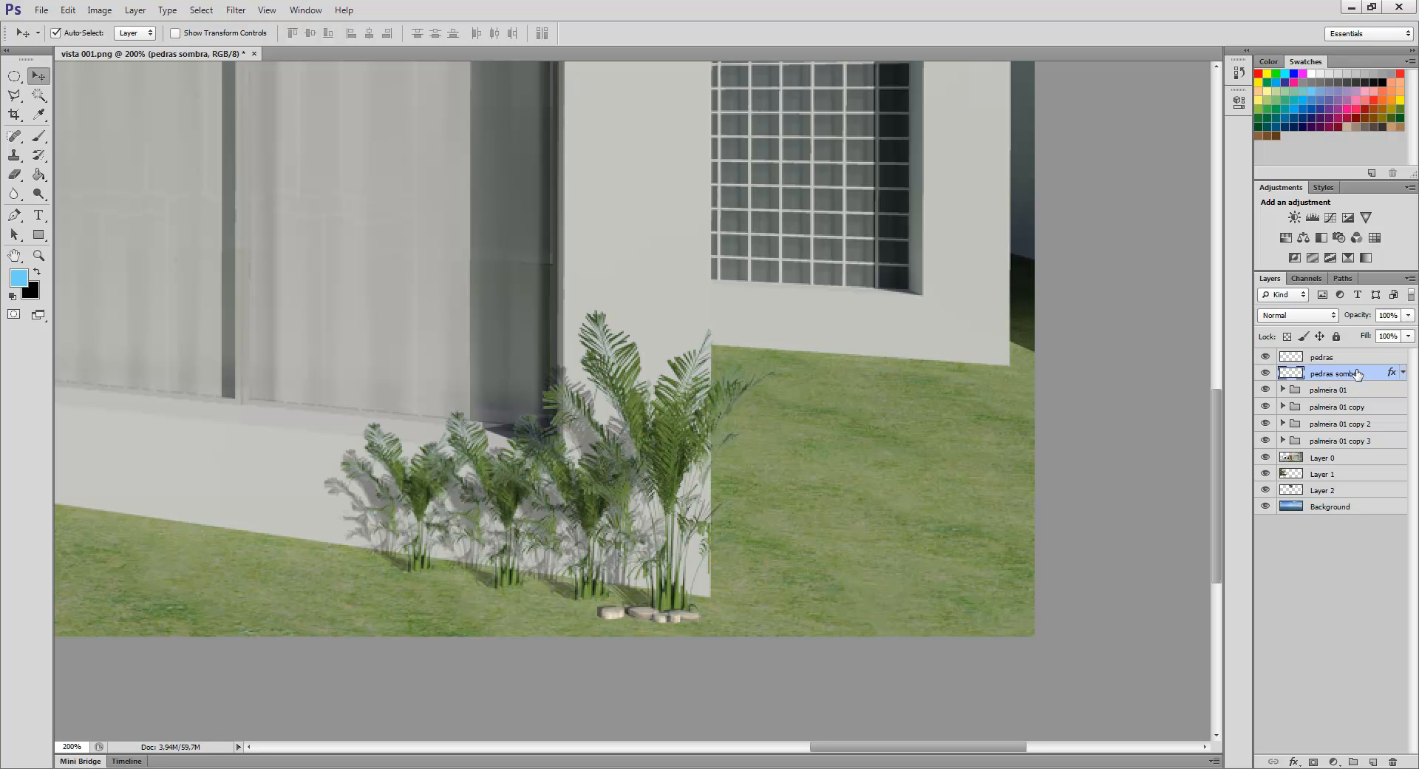
double_click(1376, 375)
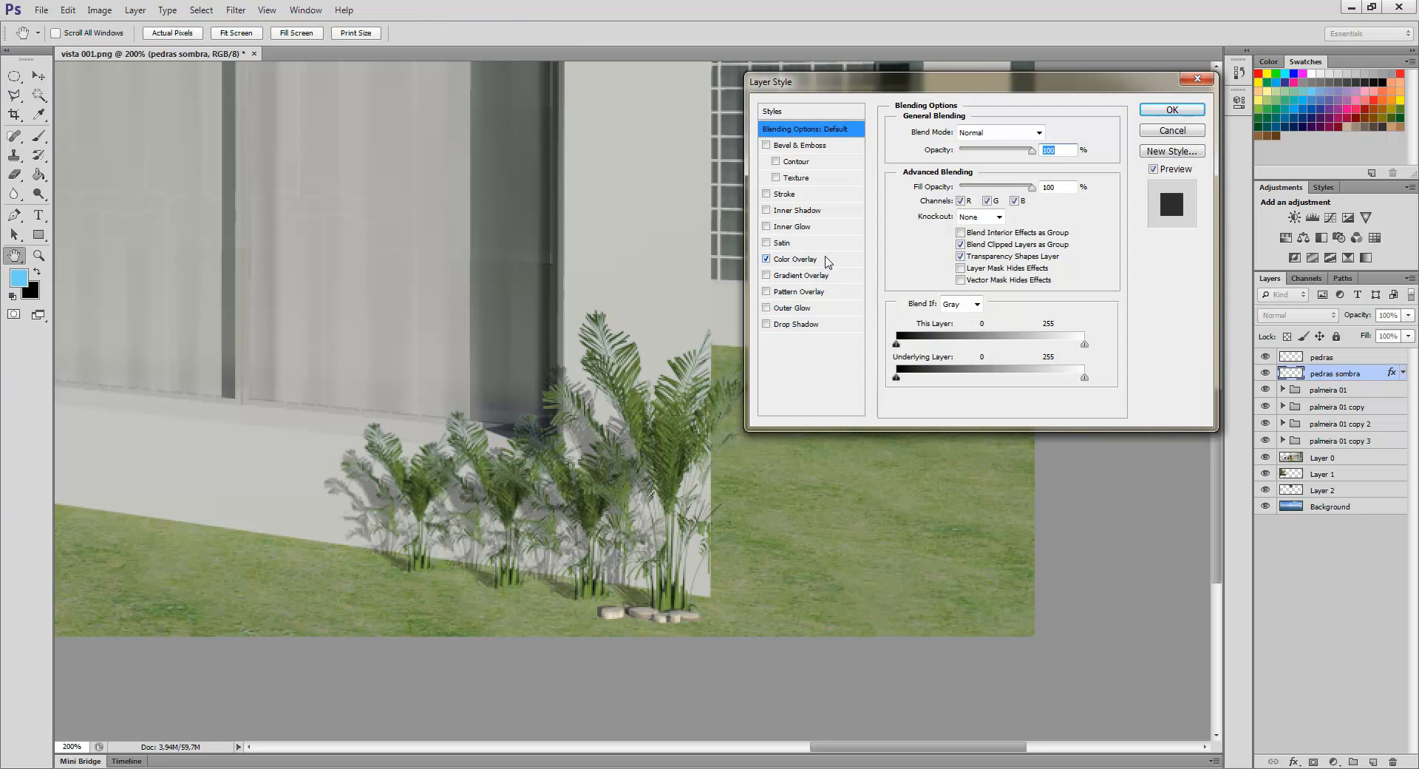
click(825, 260)
drag(986, 150, 1050, 151)
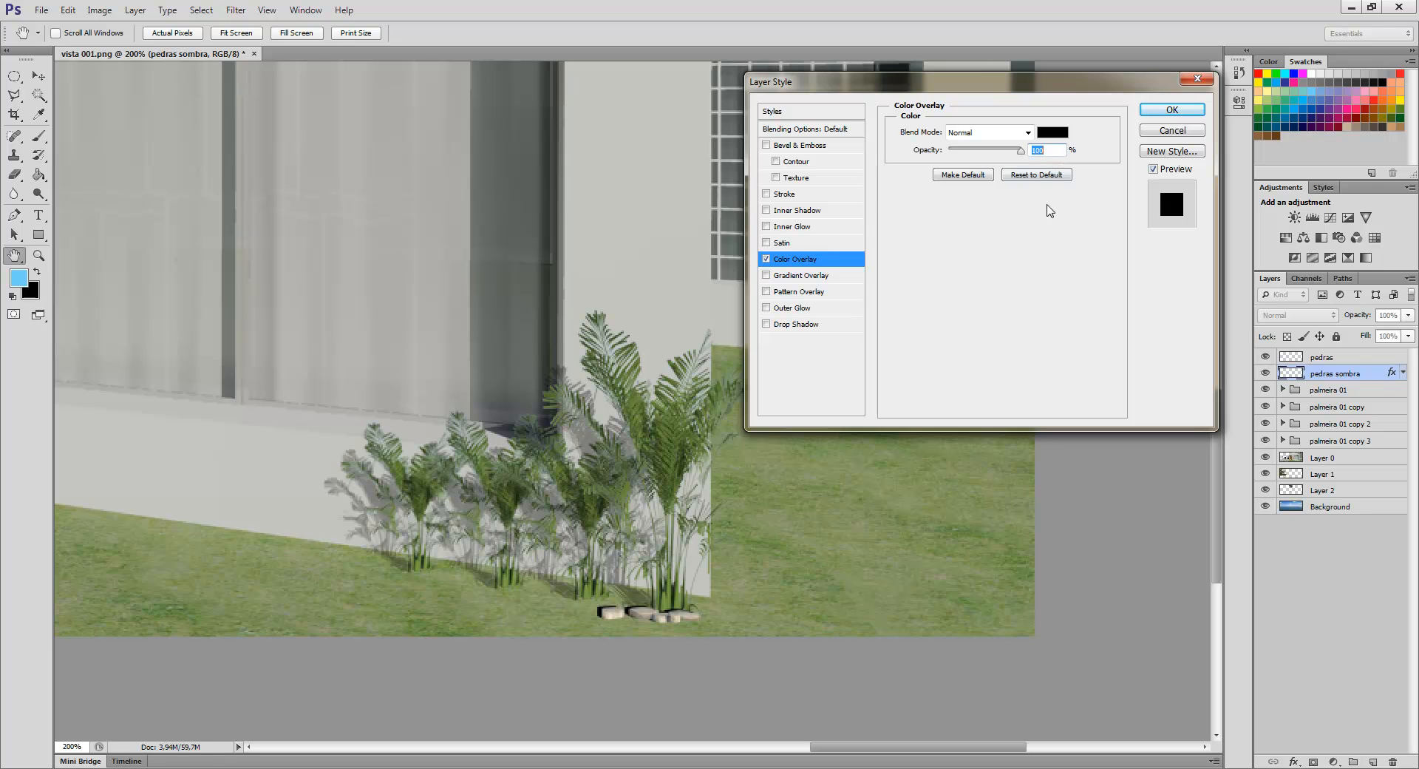
- Lower the overall blending opacity of the pedras sombra layer to 58% and apply the layer style
click(810, 131)
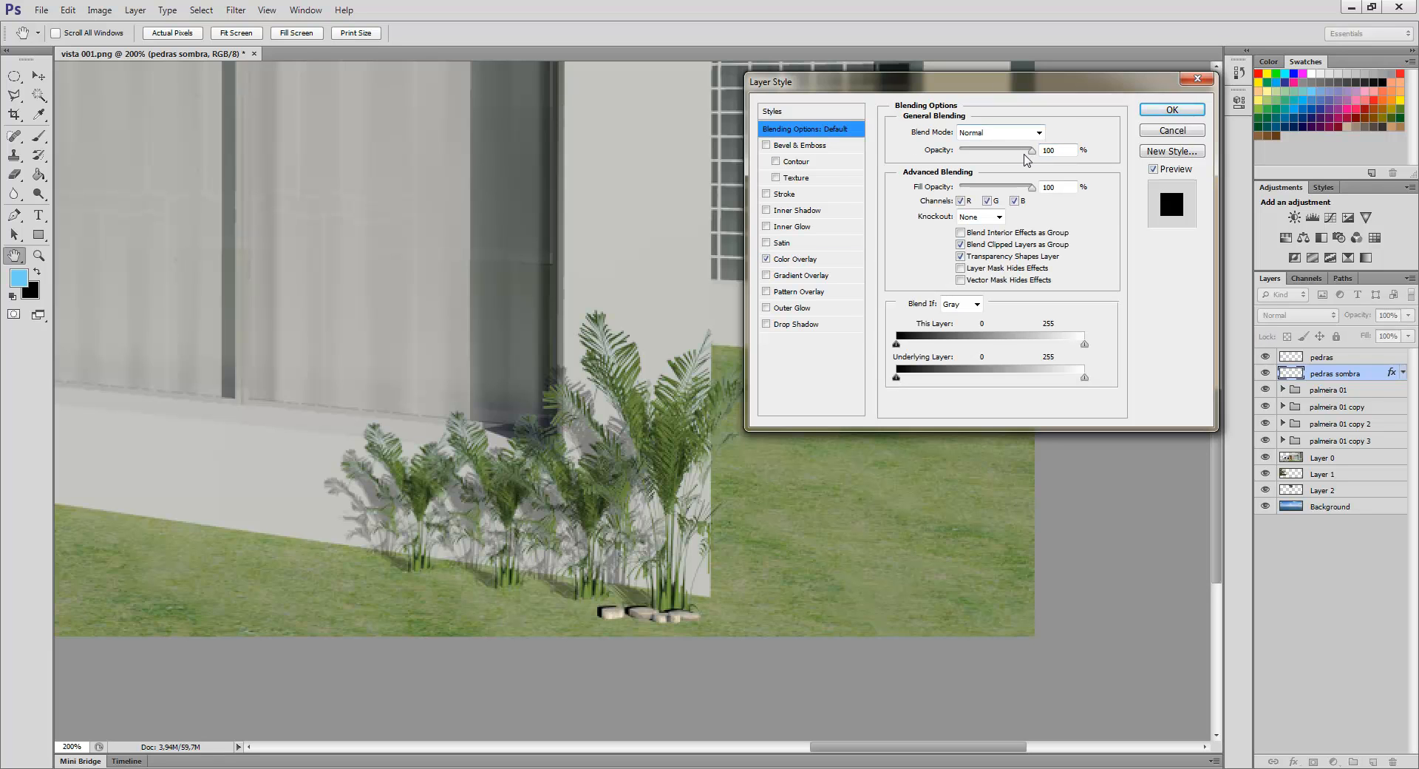
drag(1031, 152, 1002, 157)
click(1172, 109)
key(v)
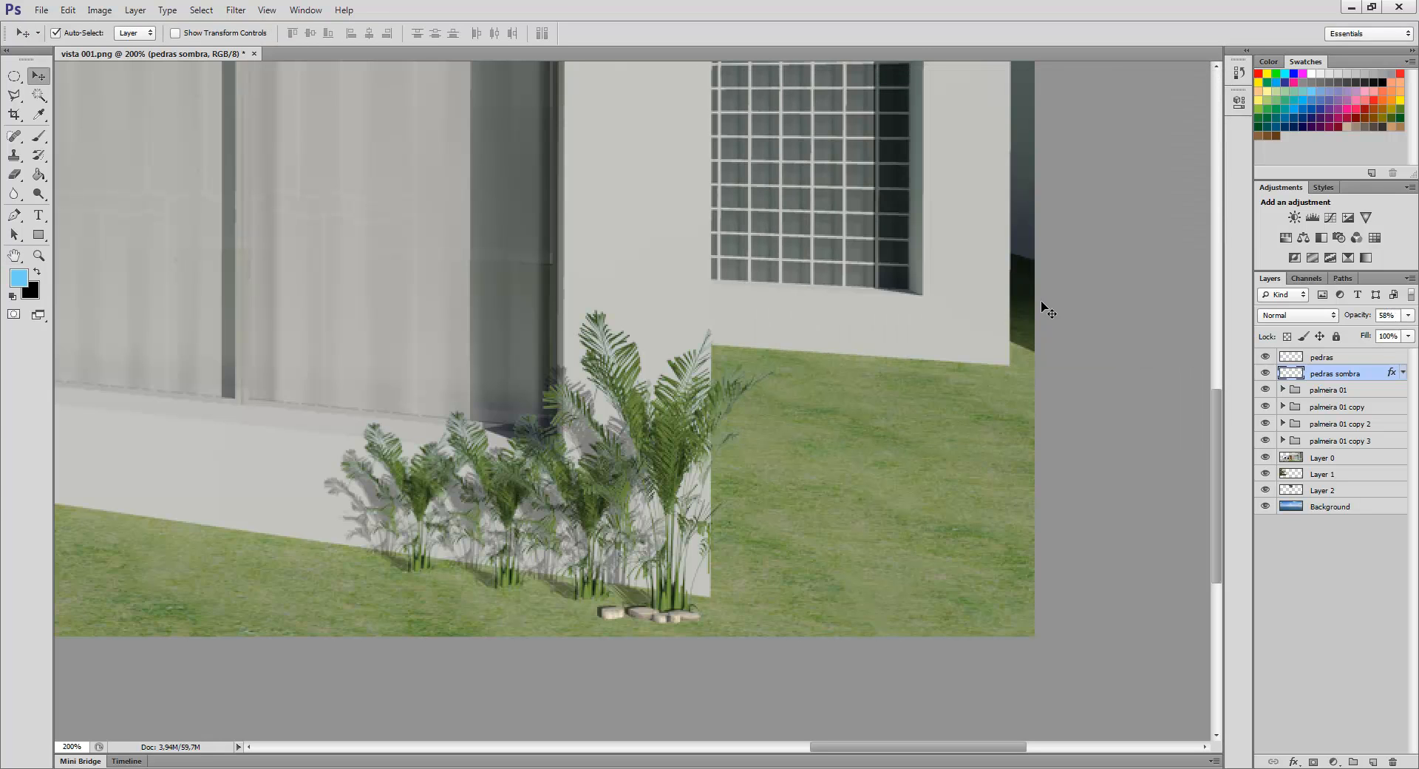
- Group the pedras and pedras sombra layers together and name the group pedras
key(ctrl+minus)
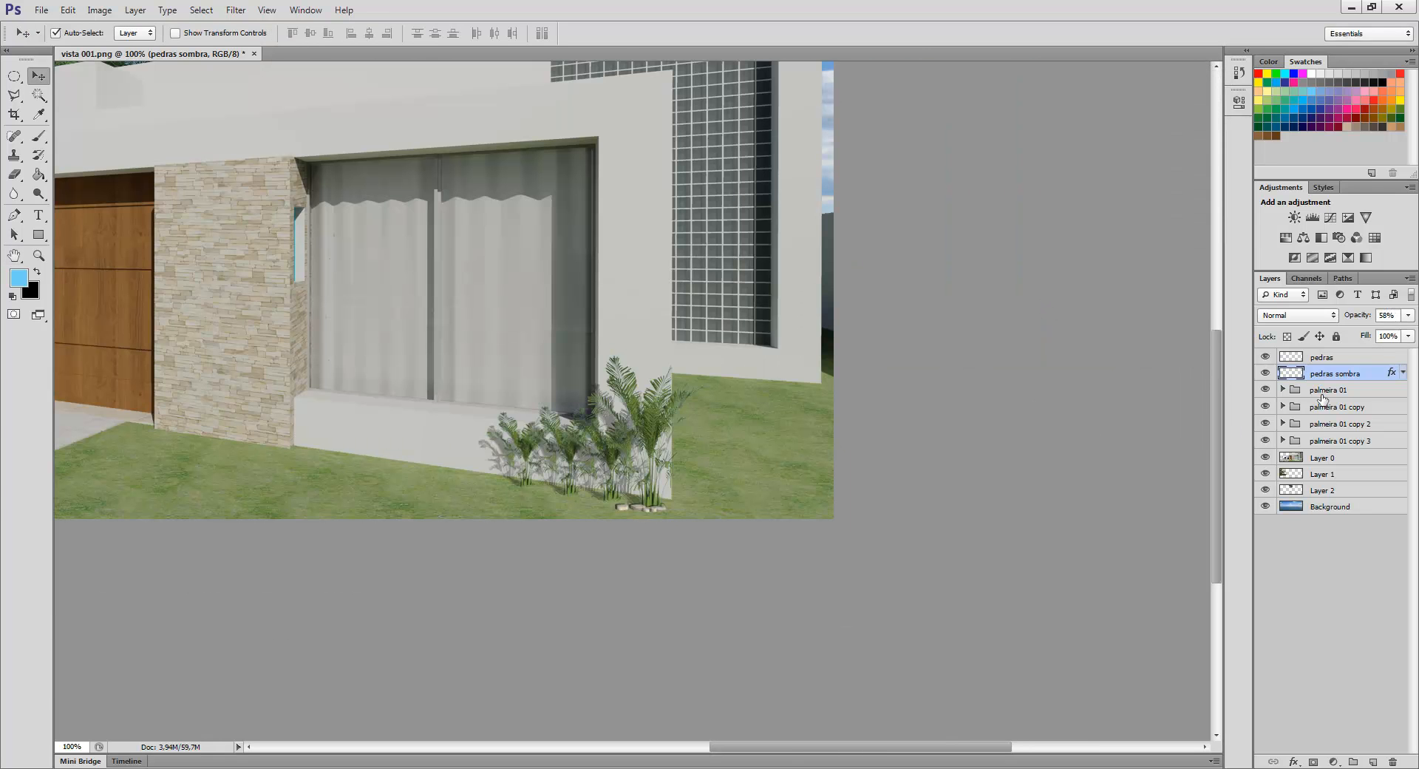
ctrl+click(1344, 359)
key(ctrl+g)
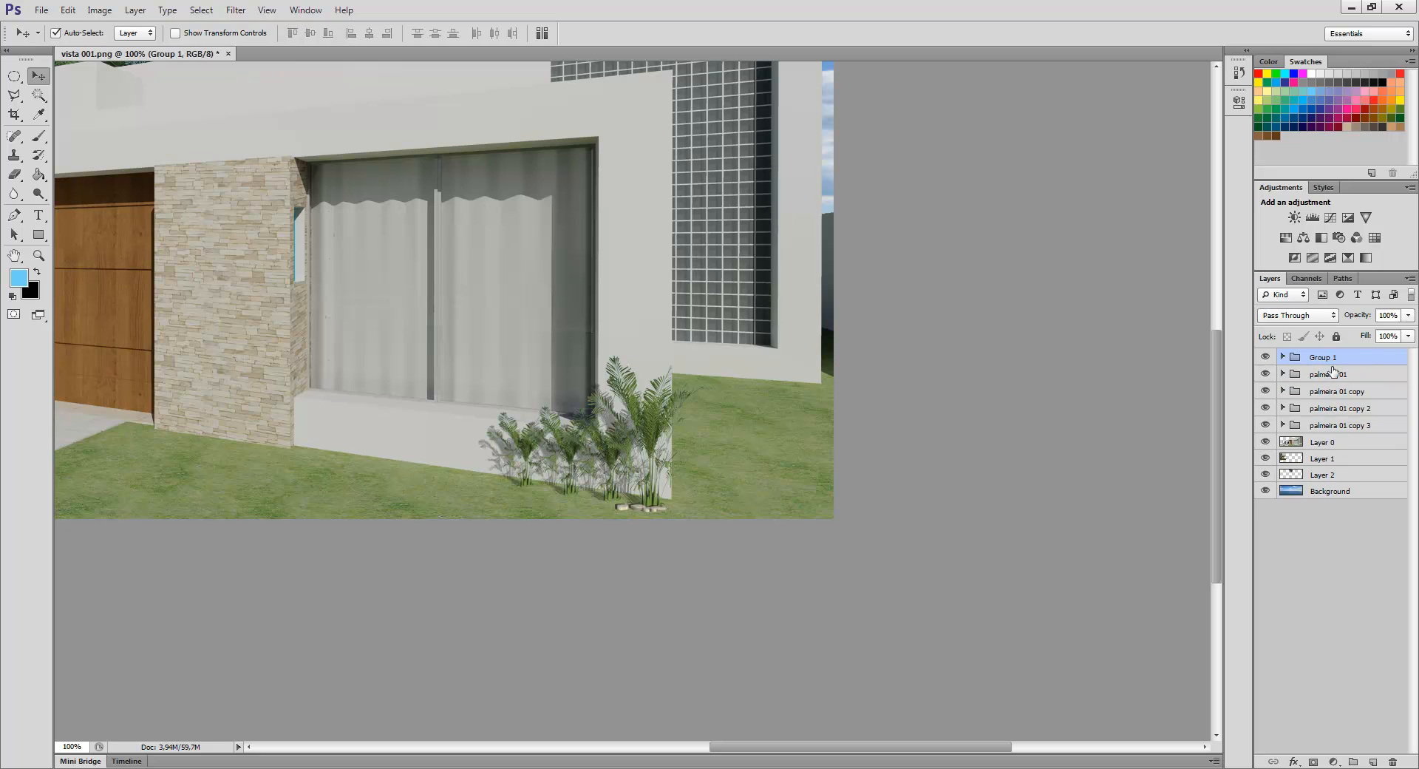
double_click(1324, 359)
text(pedras)
key(Return)
- Duplicate the pedras group within vista 001.png and shift the copy left and slightly up, continuing the edging beside the original stones
right_click(1359, 361)
click(1315, 393)
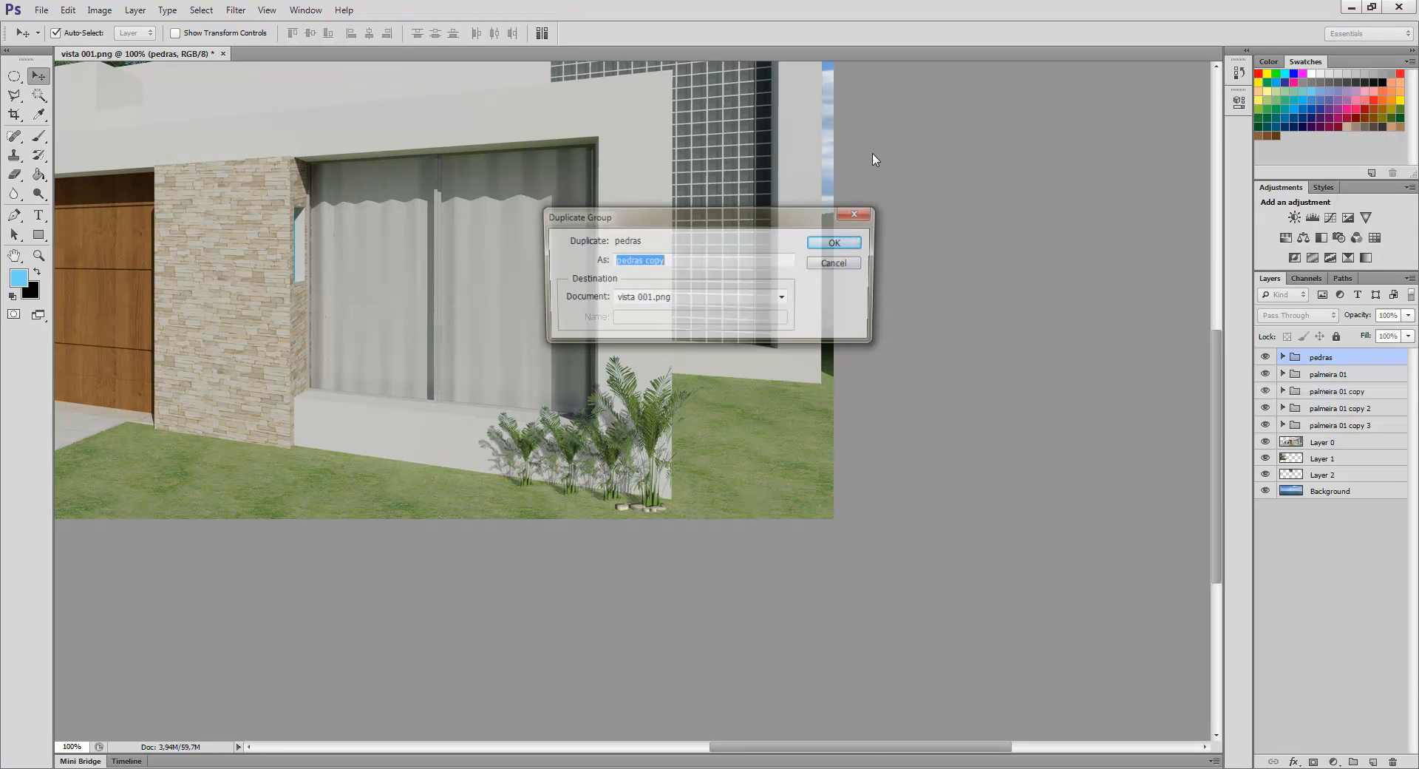
click(831, 238)
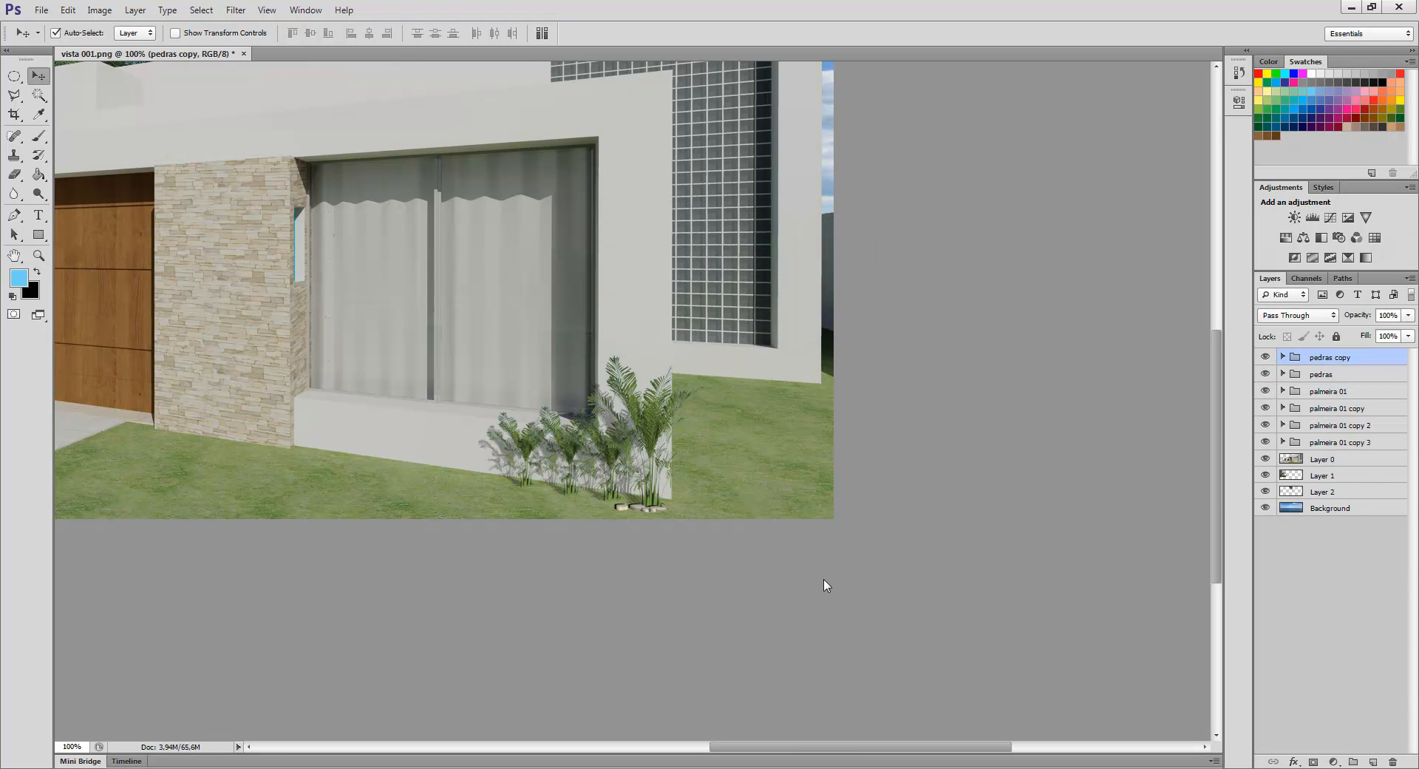
key(Left)
key(Left)
key(Left)
key(Left)
key(Left)
key(Left)
key(Left)
key(Left)
key(Left)
key(Left)
key(Left)
key(Left)
key(Left)
key(Left)
key(Left)
key(Left)
key(Left)
key(Left)
key(Left)
key(Left)
key(Left)
key(Left)
key(Left)
key(Left)
key(Left)
key(Left)
key(Left)
key(Left)
key(Left)
key(Left)
key(Up)
key(Up)
key(Up)
key(Up)
key(Up)
key(Up)
key(Up)
key(Up)
key(Up)
key(Up)
key(Up)
key(Up)
key(Left)
key(Left)
key(Left)
key(Left)
key(Left)
key(Left)
key(Left)
key(Left)
key(Left)
key(Left)
key(Left)
key(Left)
key(Right)
key(Right)
key(Right)
key(Right)
- Duplicate the second stone group and shift the new copy further left and up to the farthest plants of the row
right_click(1366, 361)
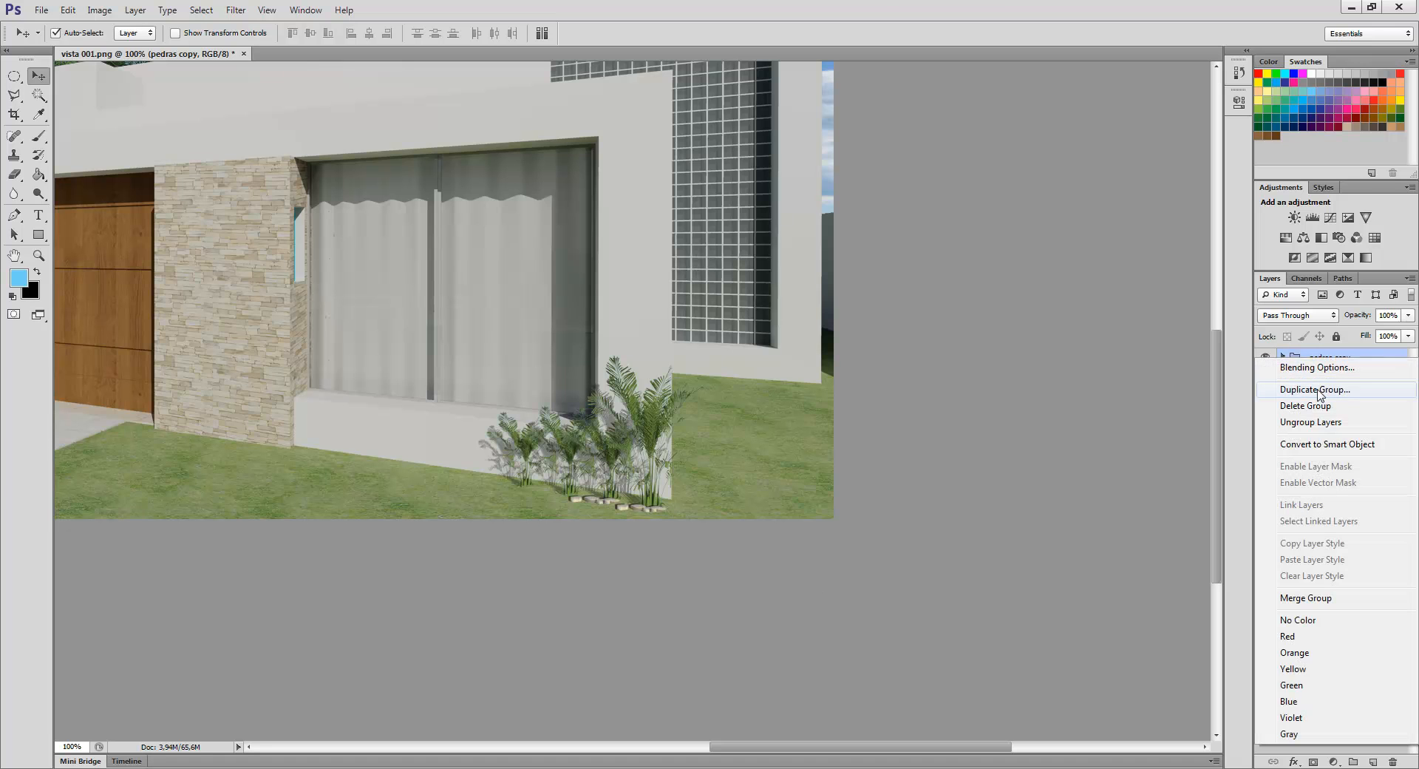
click(1331, 389)
click(837, 243)
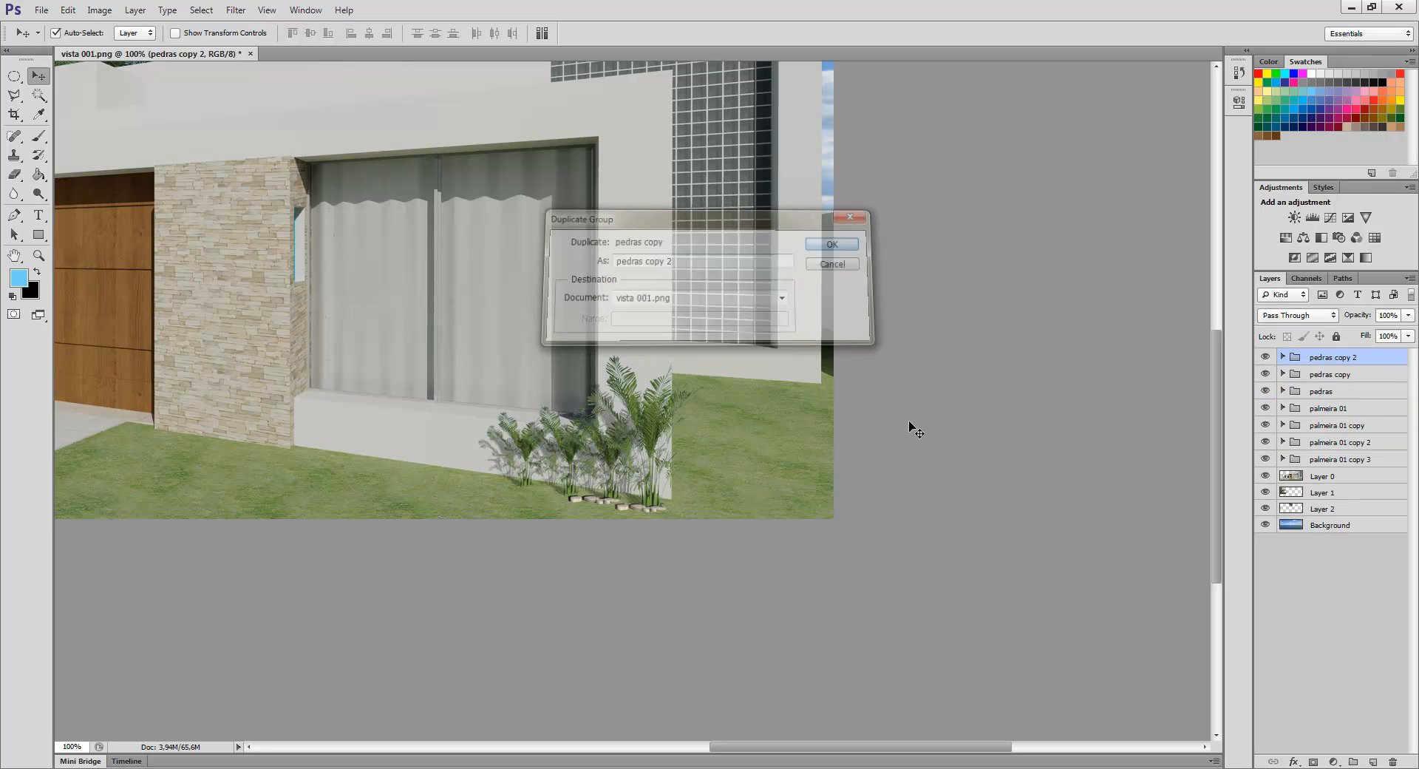
key(Left)
key(Left)
key(Left)
key(Left)
key(Left)
key(Left)
key(Left)
key(Left)
key(Left)
key(Left)
key(Left)
key(Left)
key(Left)
key(Left)
key(Left)
key(Left)
key(Left)
key(Left)
key(Left)
key(Left)
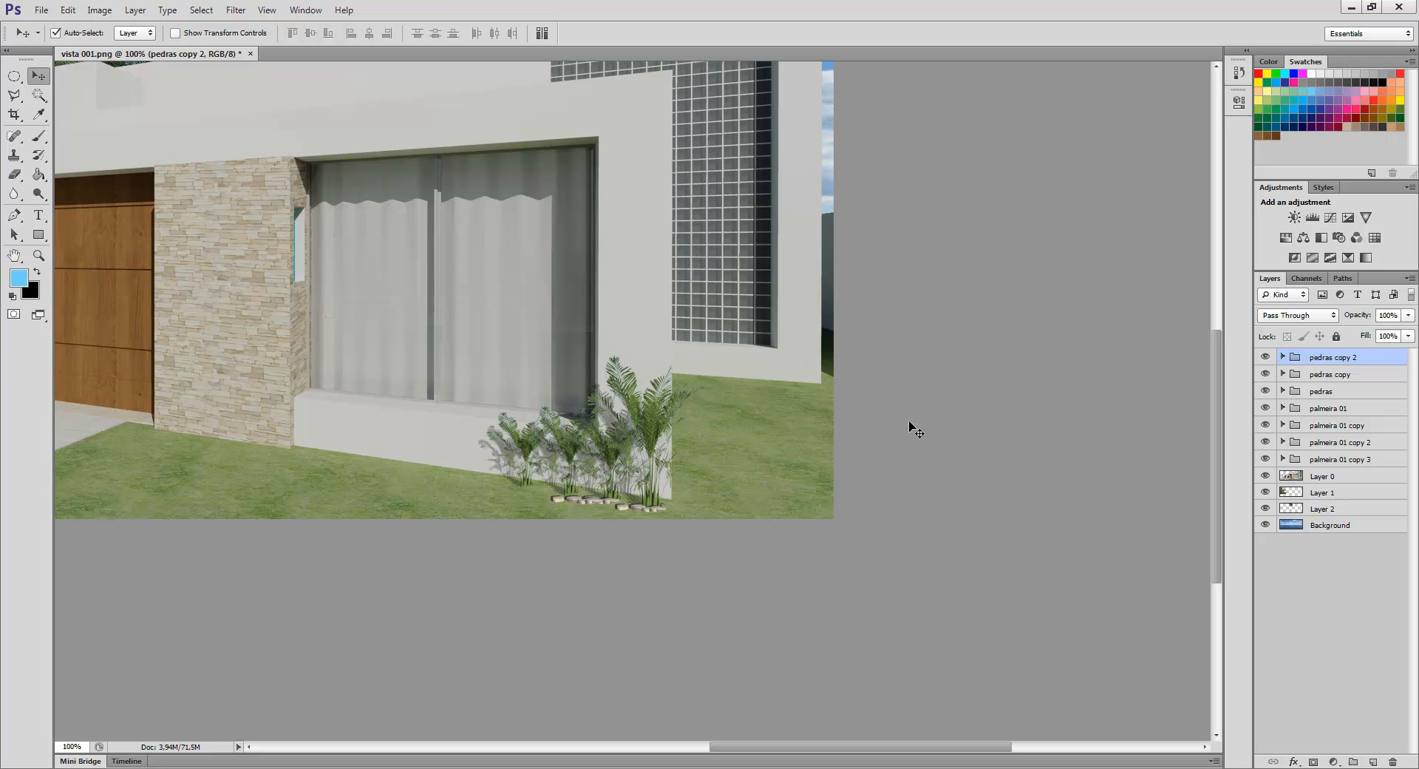
key(Up)
key(Up)
key(Up)
key(Up)
key(Up)
key(Up)
key(Up)
key(Up)
key(Up)
key(Left)
key(Left)
key(Left)
key(Left)
key(Left)
key(Left)
key(Left)
key(Left)
key(Left)
key(Left)
- Place the newest stone group between palmeira 01 copy 2 and palmeira 01 copy 3 in the layer order
drag(1363, 363, 1388, 463)
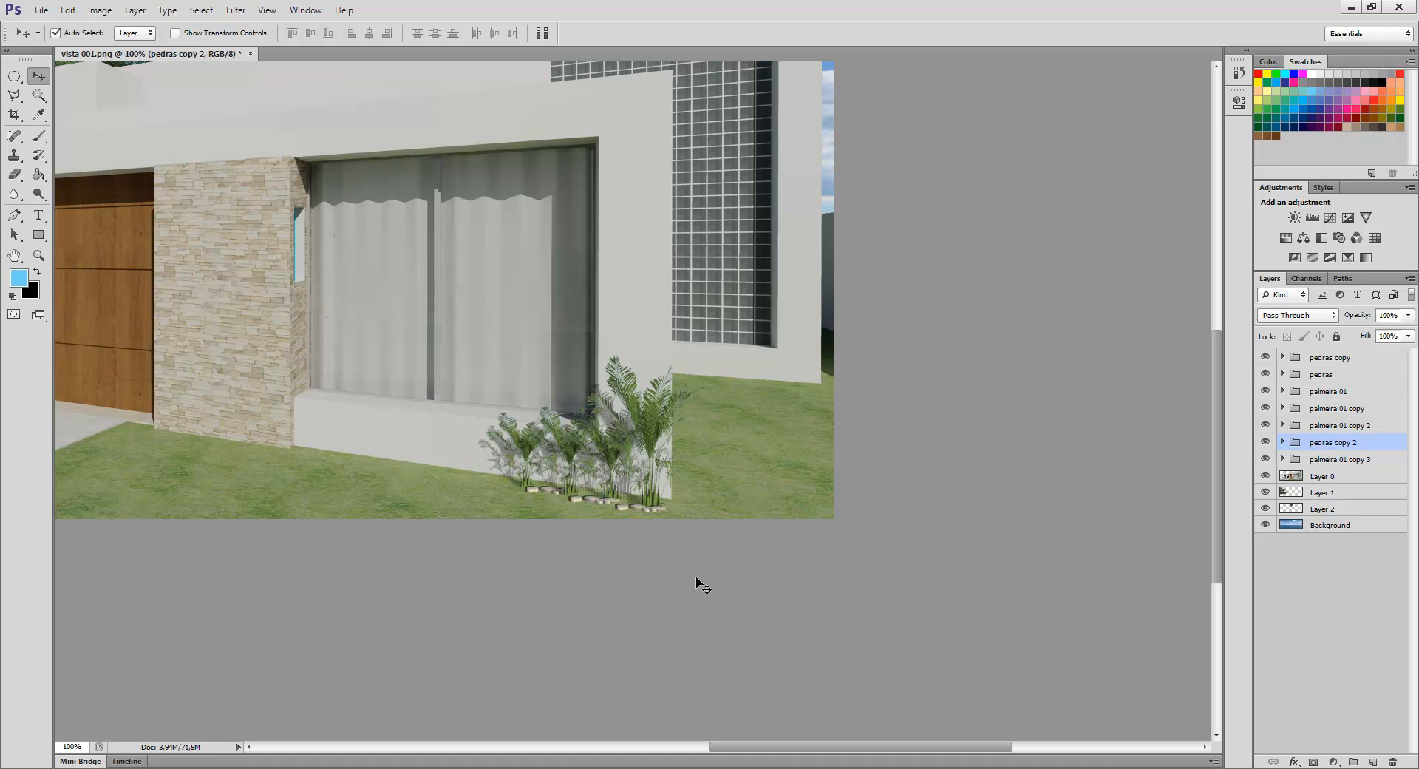
key(ctrl+minus)
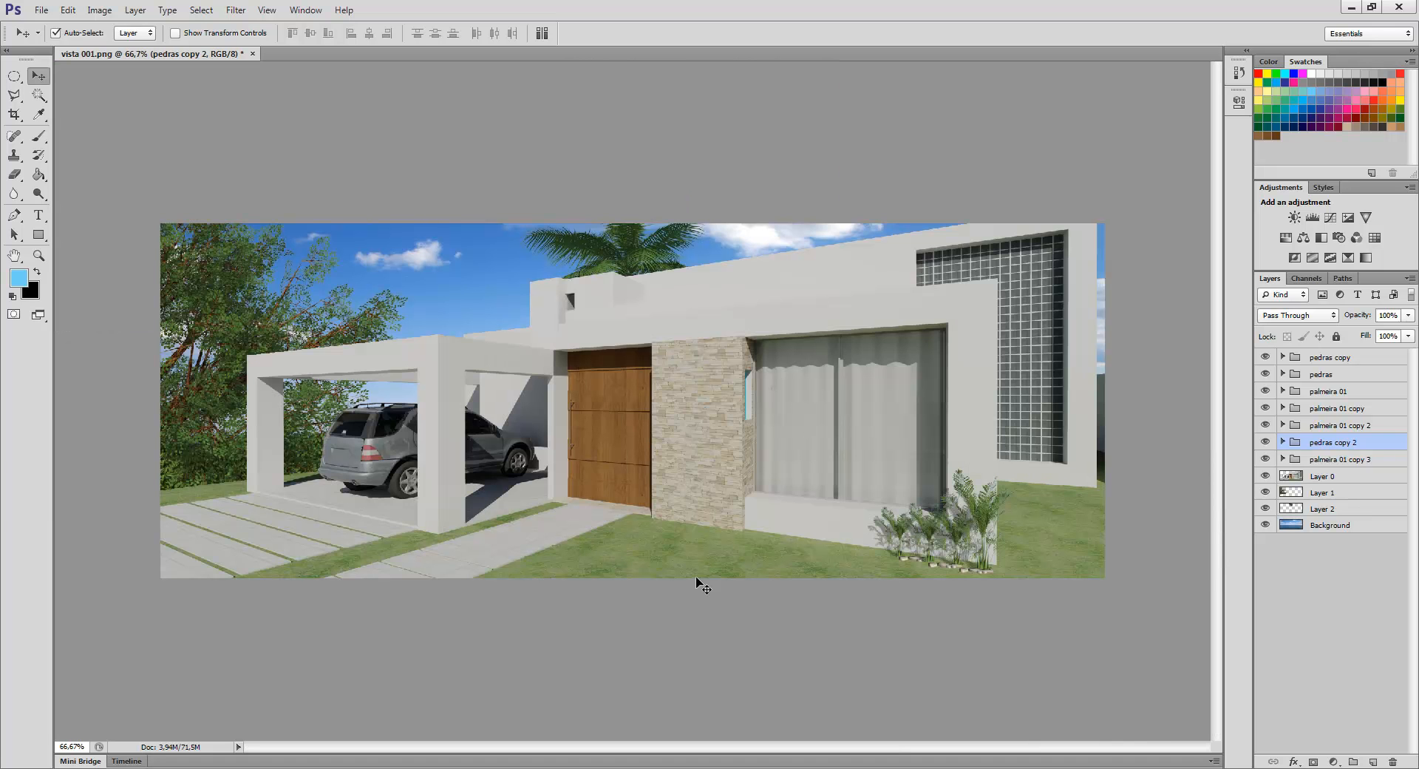
key(ctrl+plus)
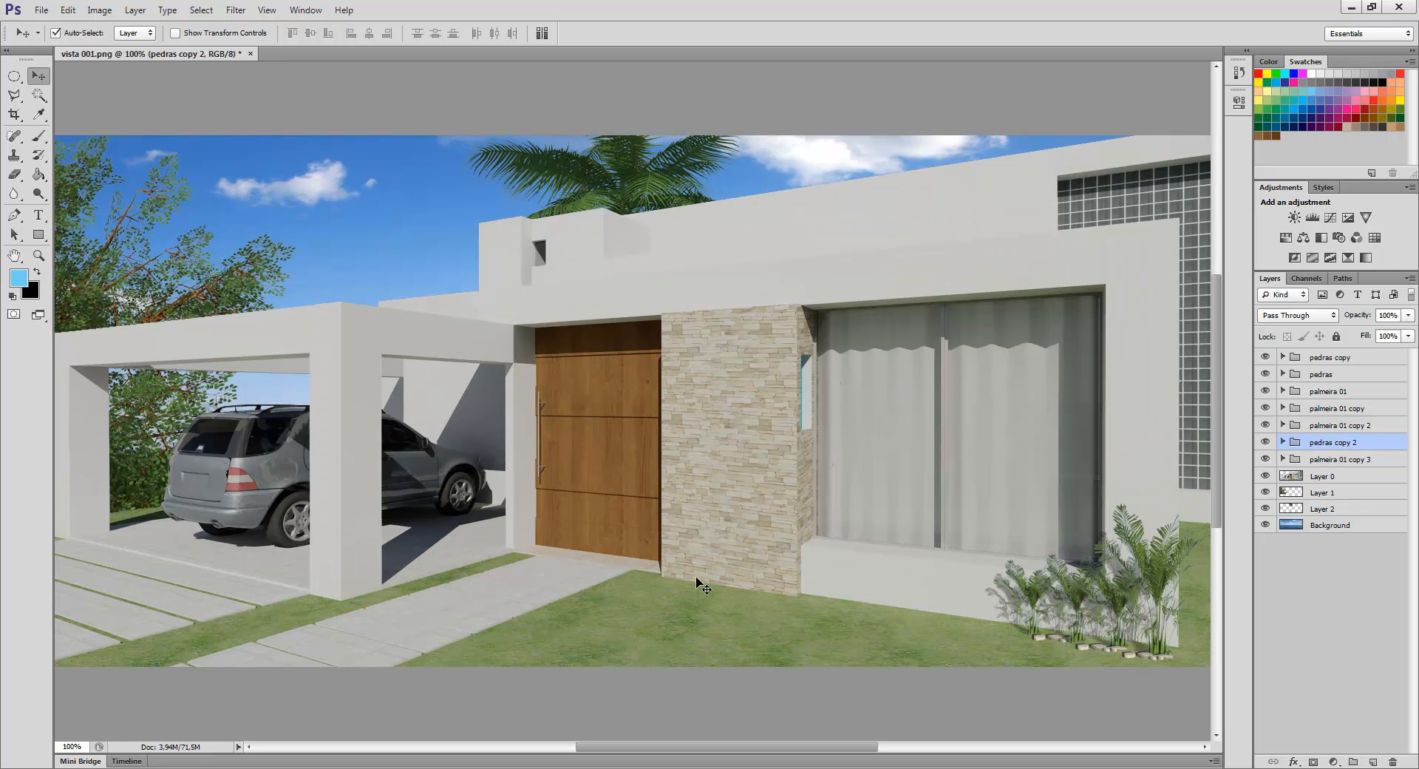
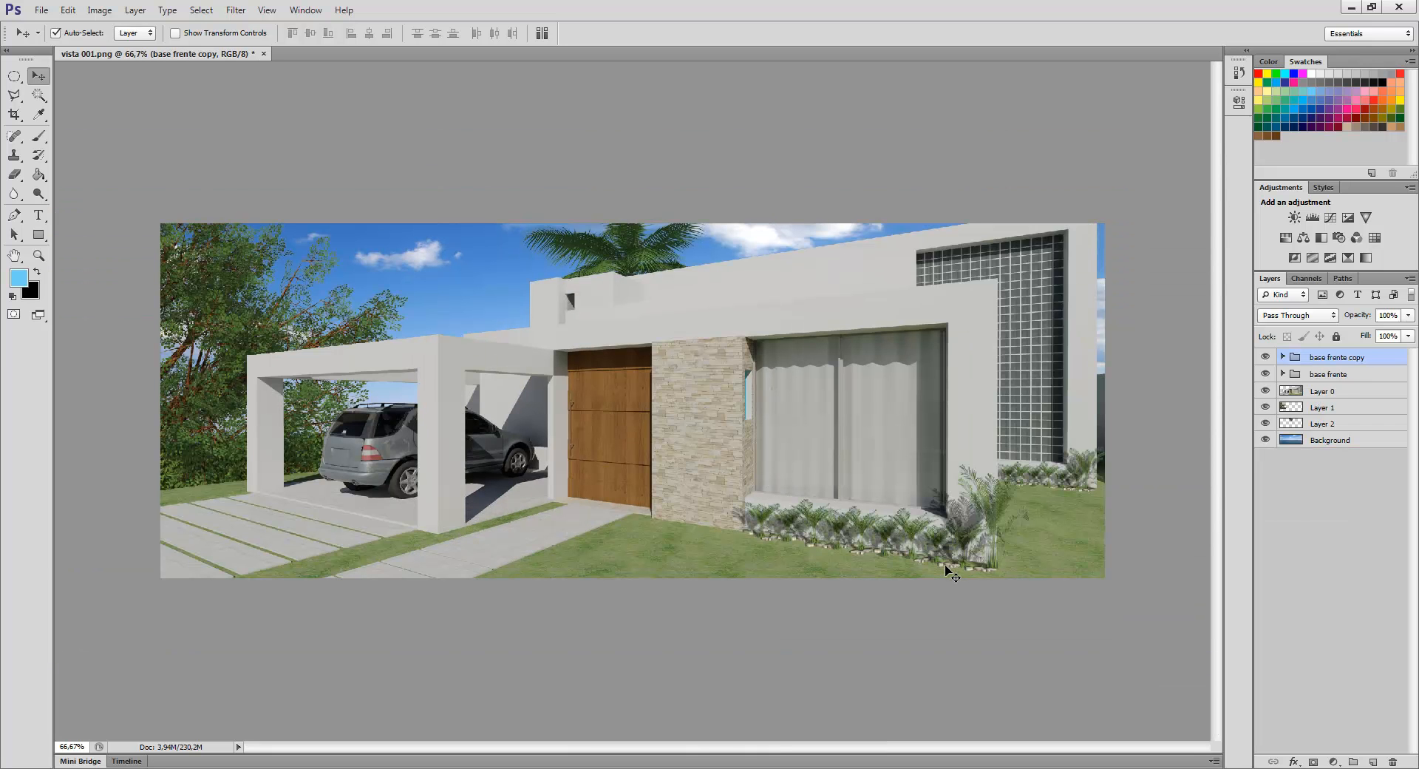
key(ctrl+plus)
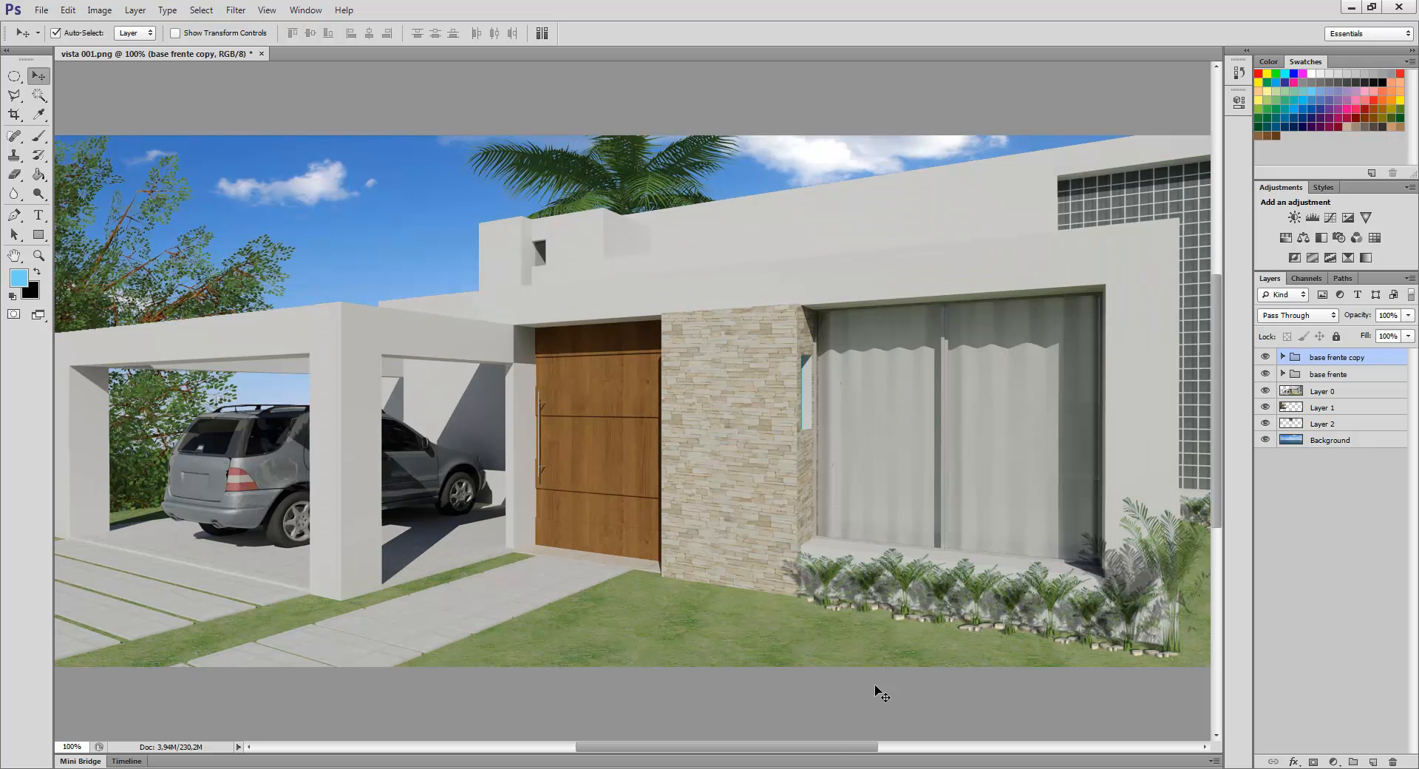
drag(826, 748, 912, 753)
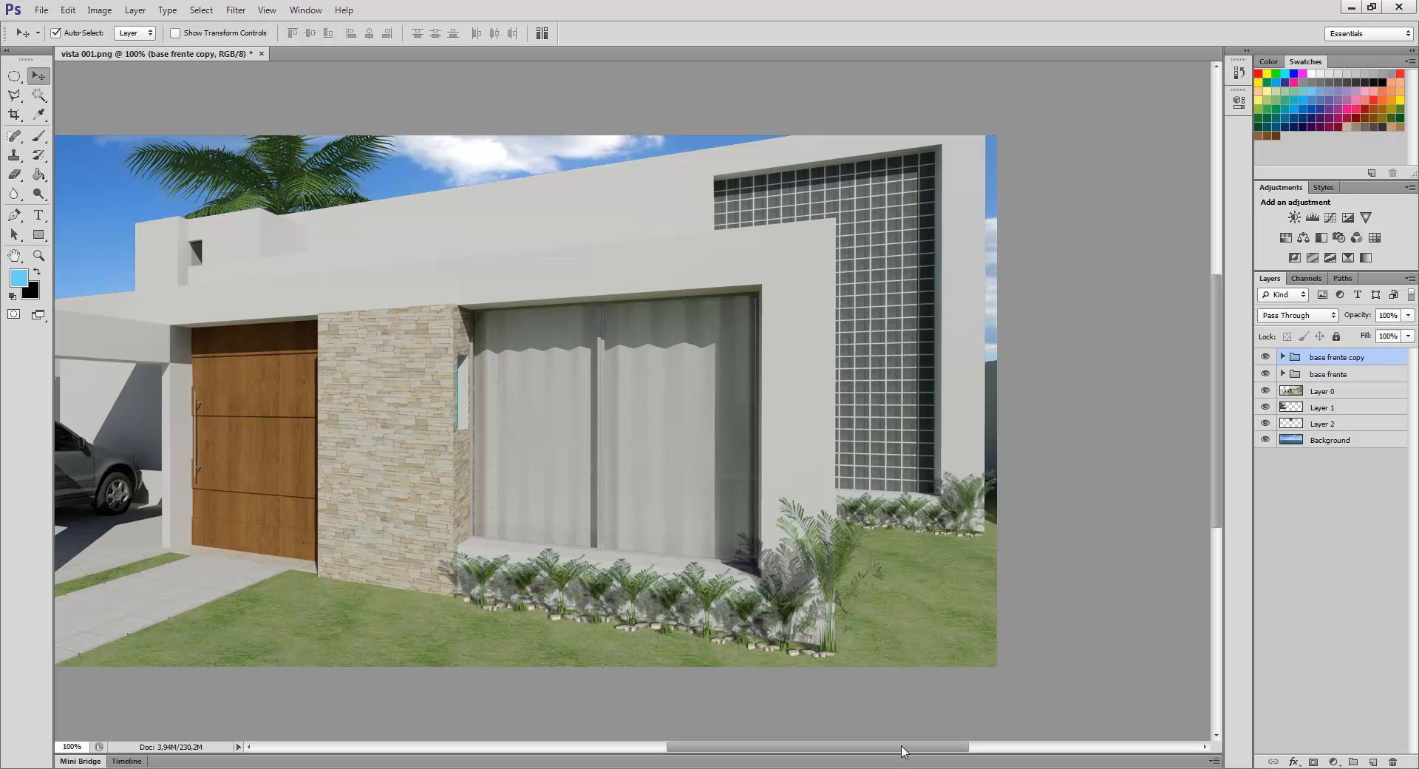
key(ctrl+minus)
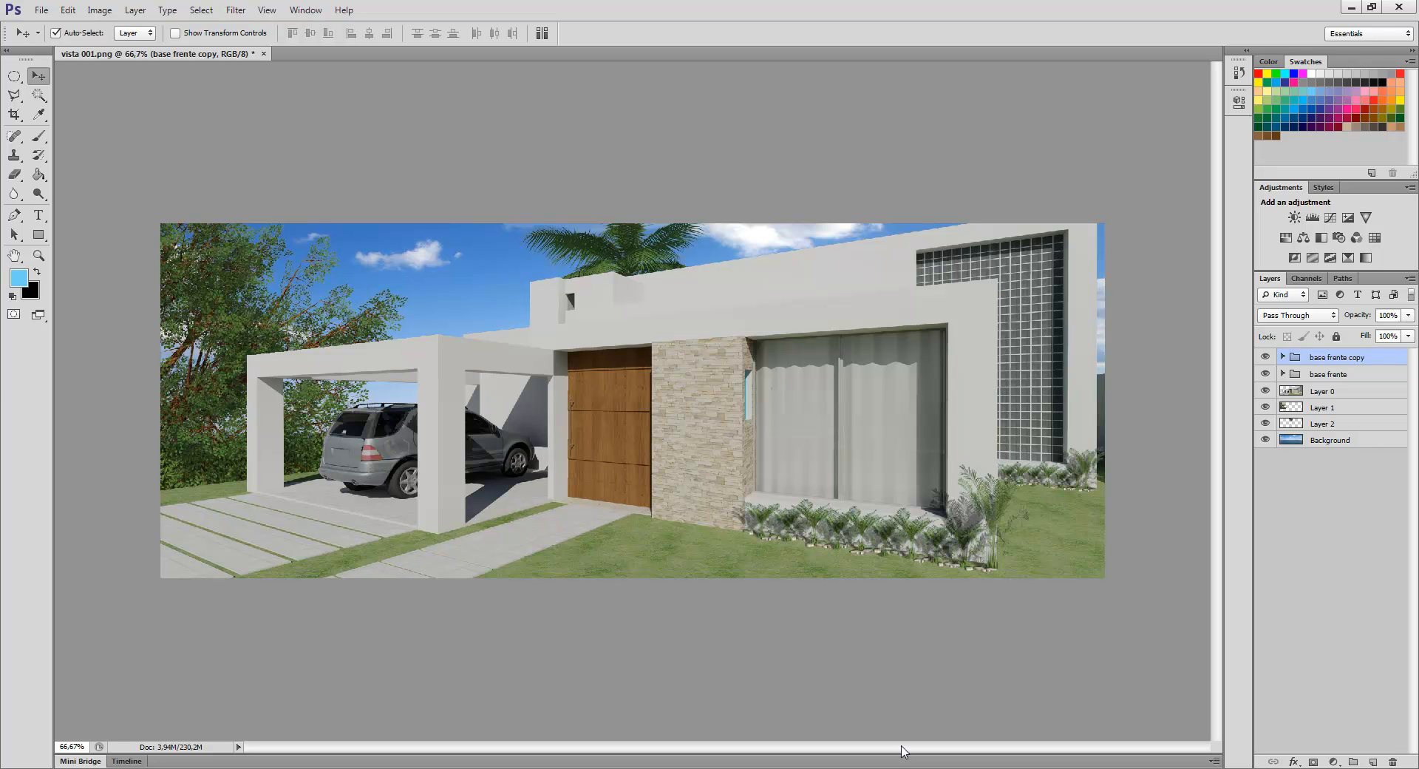
- Set up saving a copy of the finished image to the desktop (Área de Trabalho) in PNG format
click(41, 10)
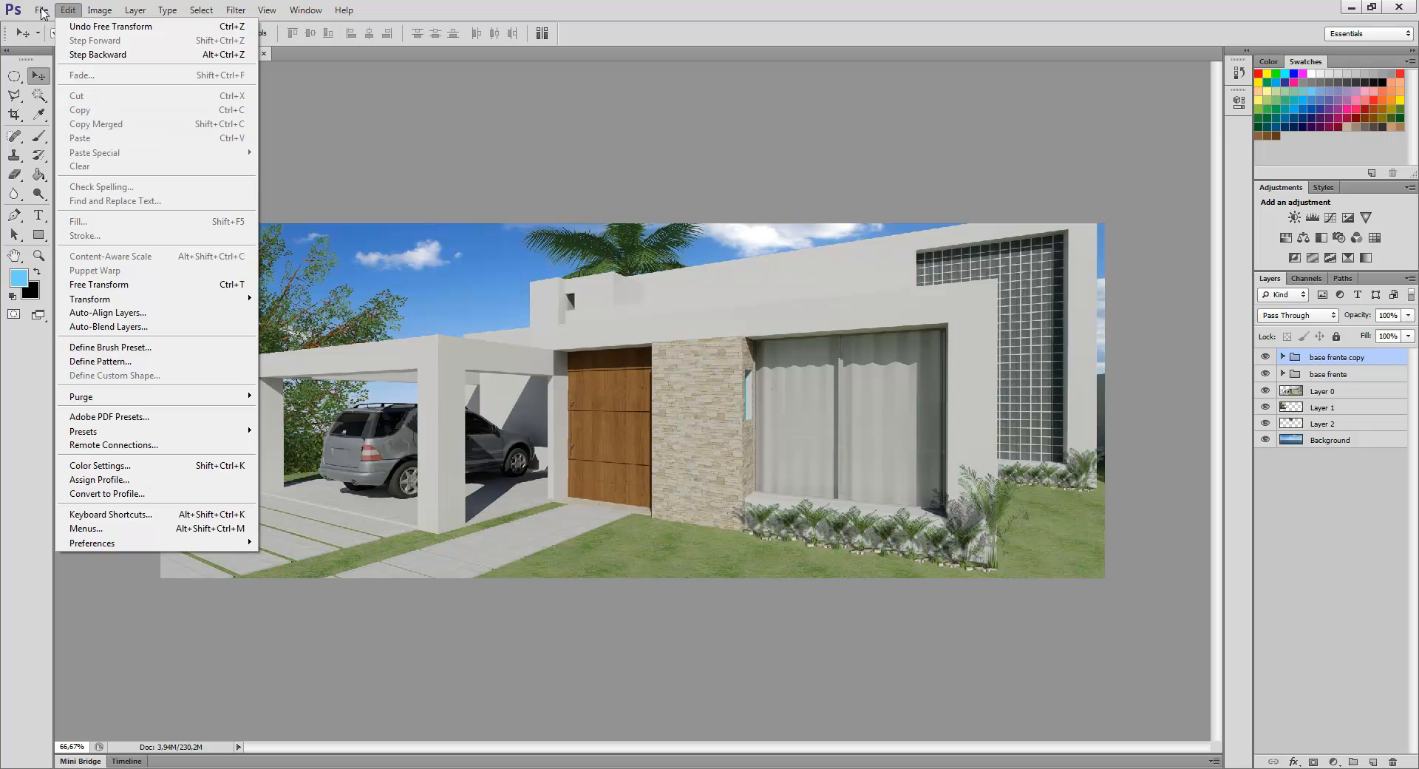
click(89, 188)
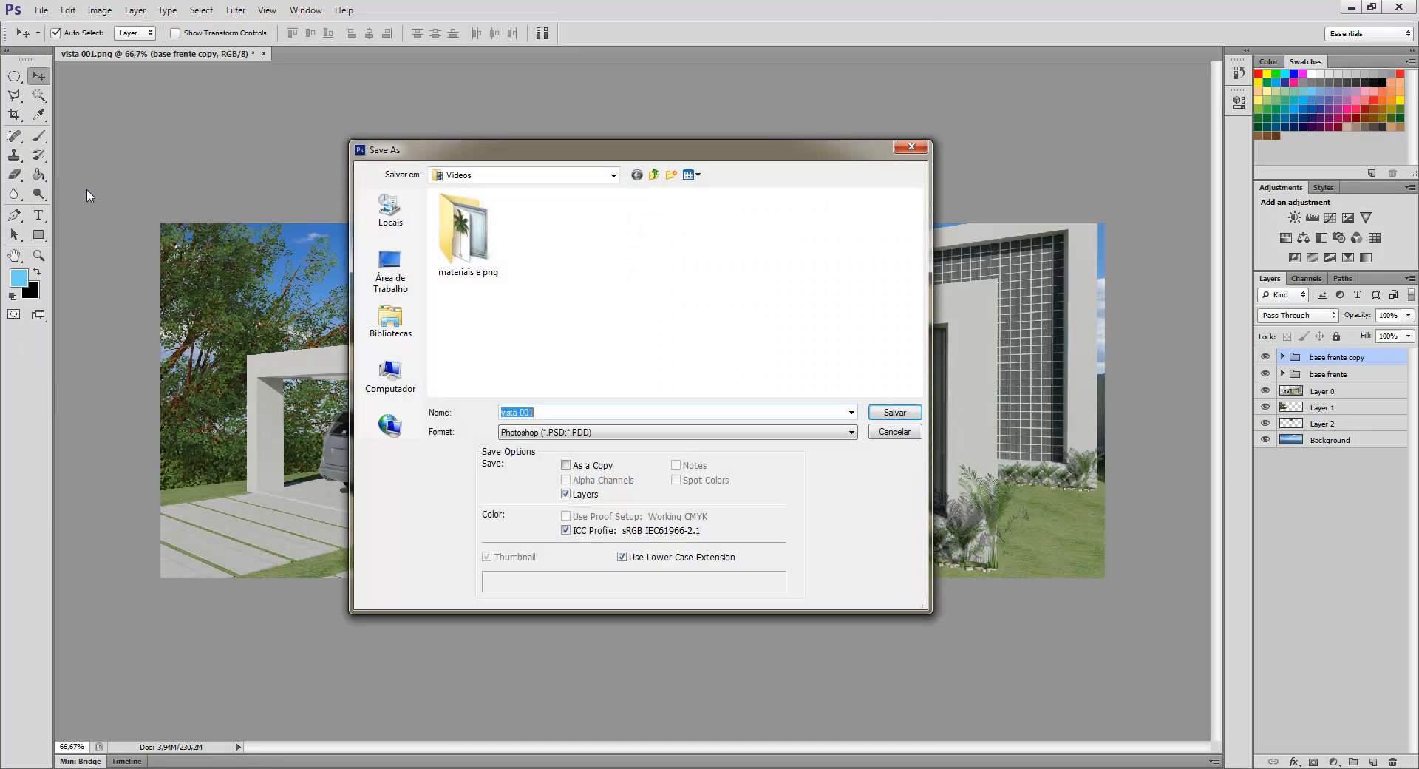
click(414, 275)
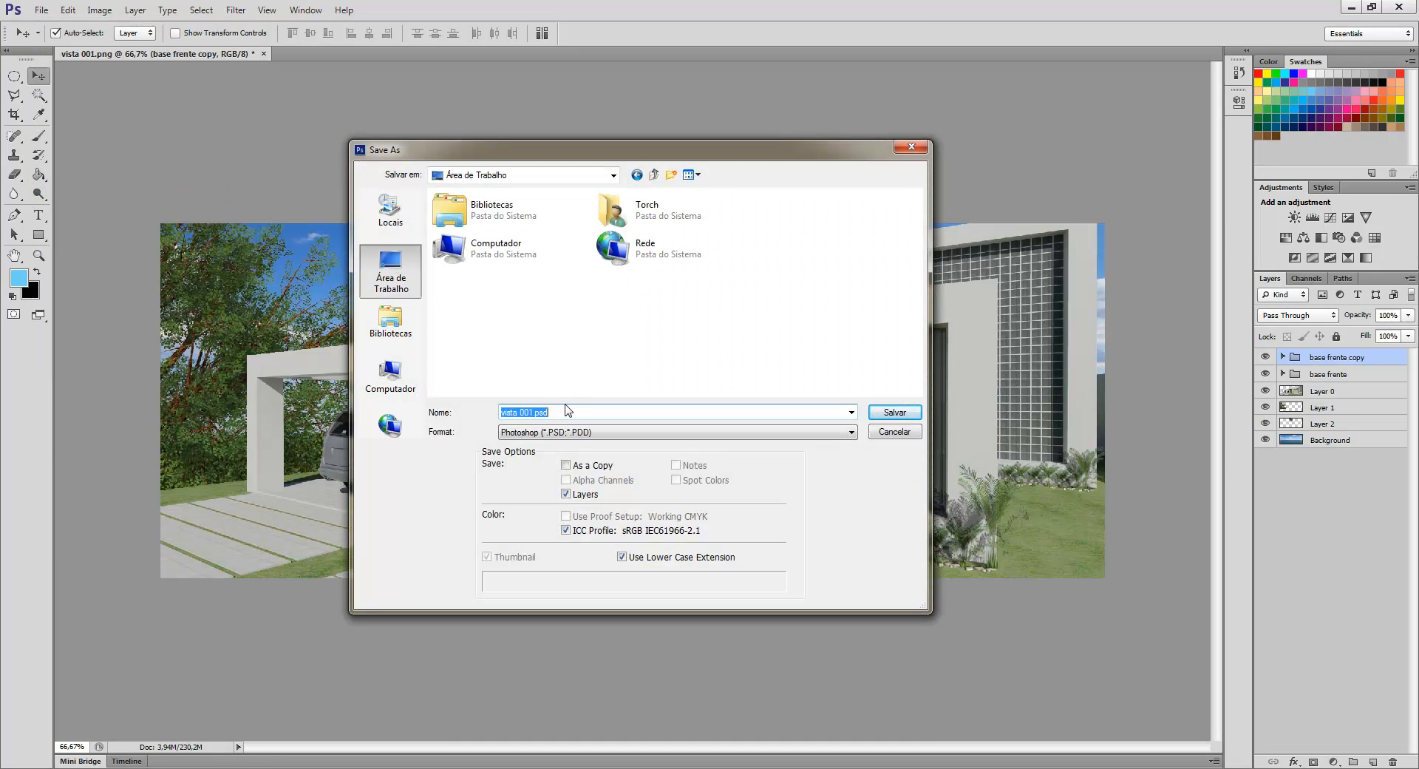
click(605, 432)
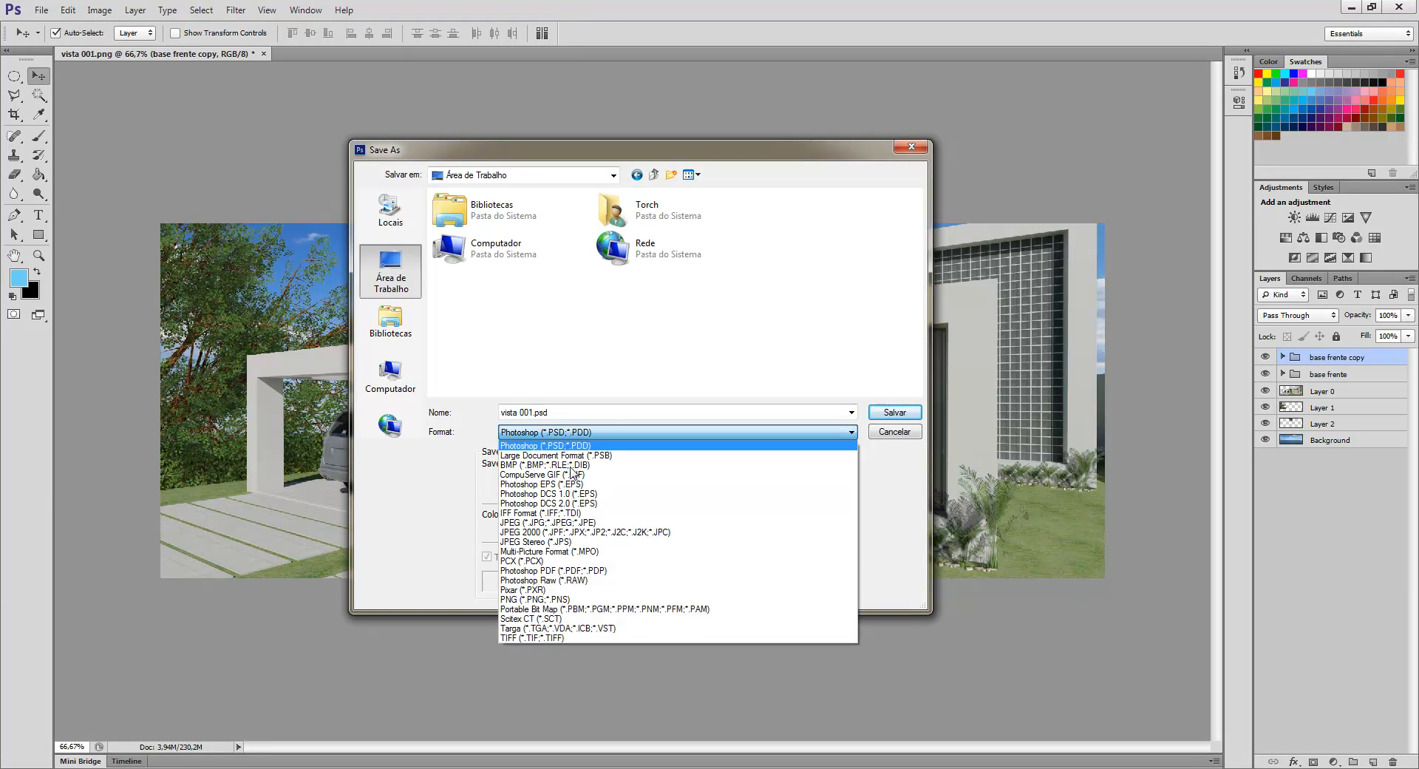
click(560, 599)
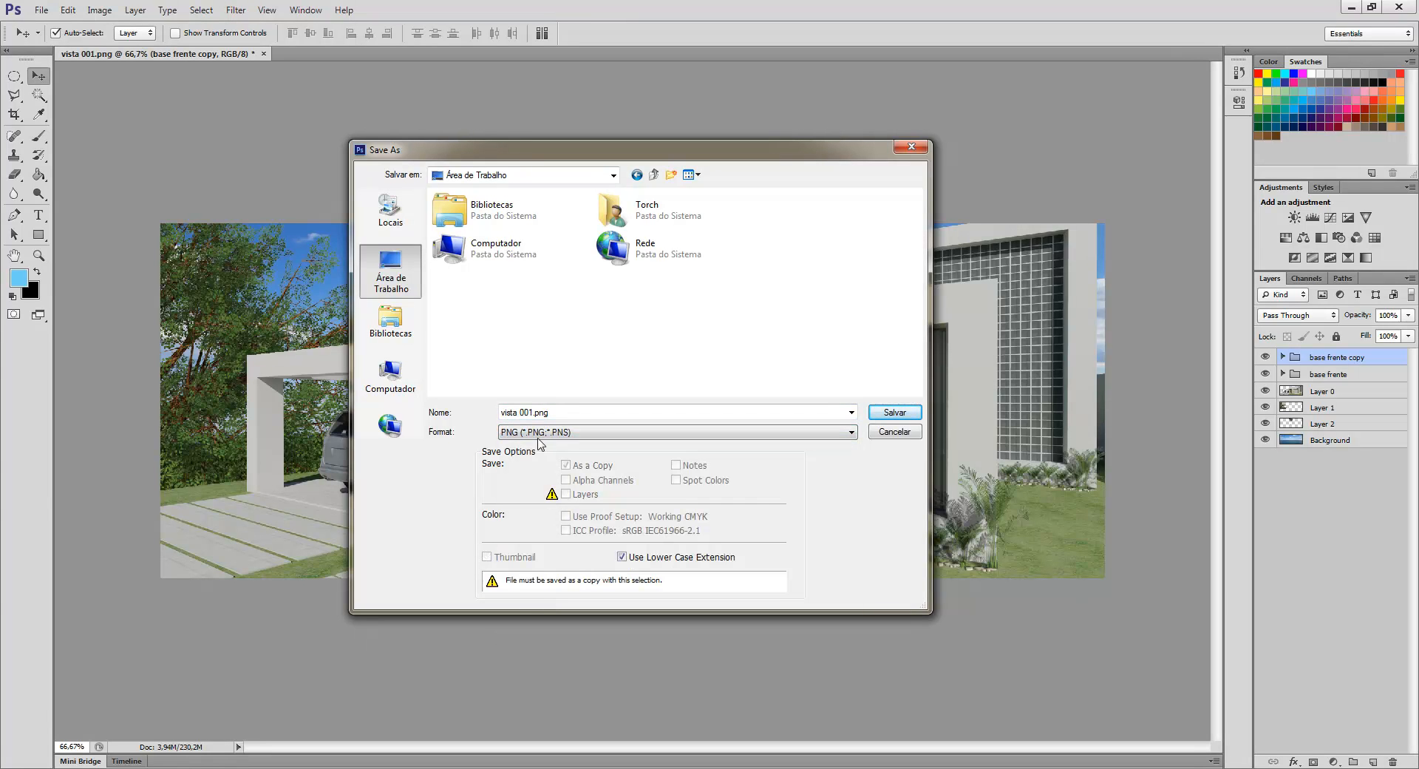
- Name the copy vista final and save it with Smallest / Slow compression and interlacing
click(532, 412)
drag(532, 412, 521, 412)
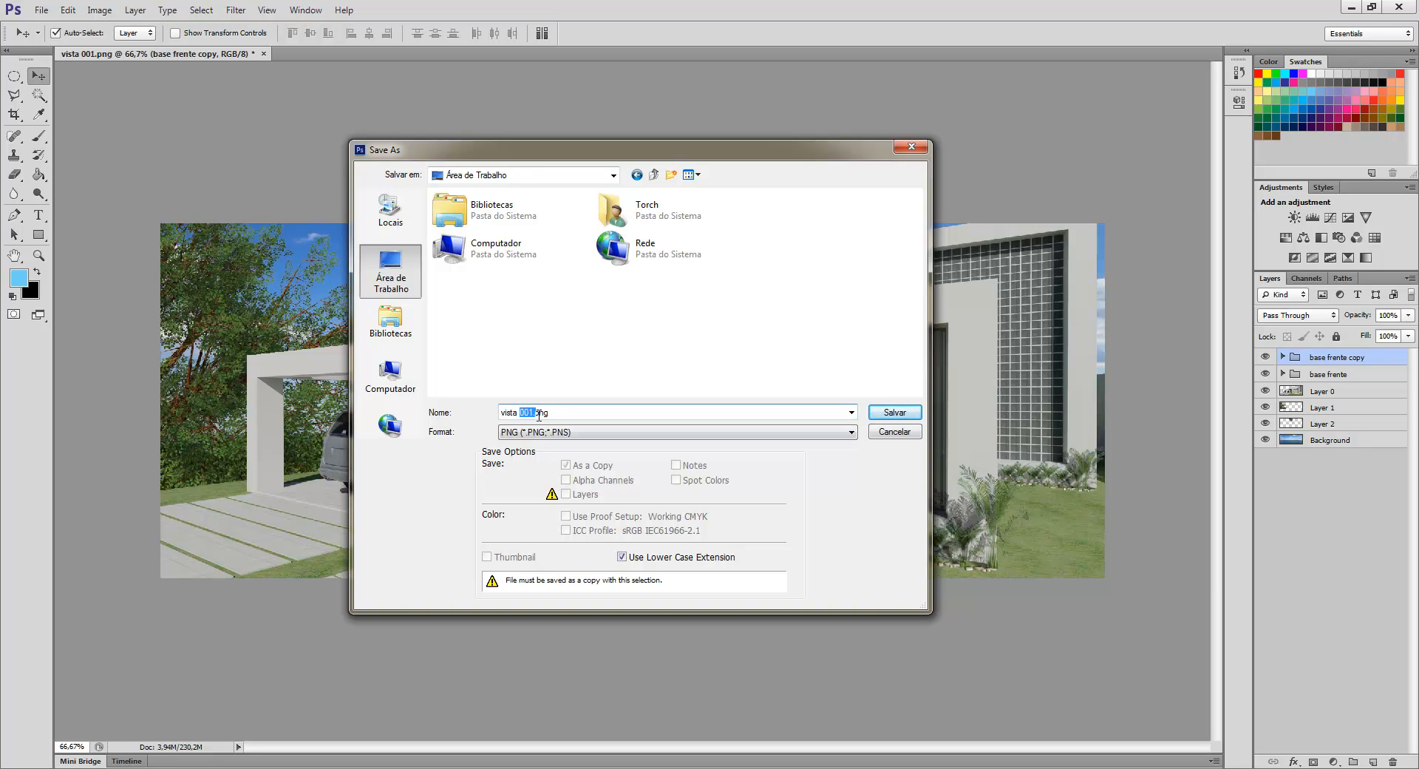
drag(553, 412, 523, 412)
text(final)
click(902, 414)
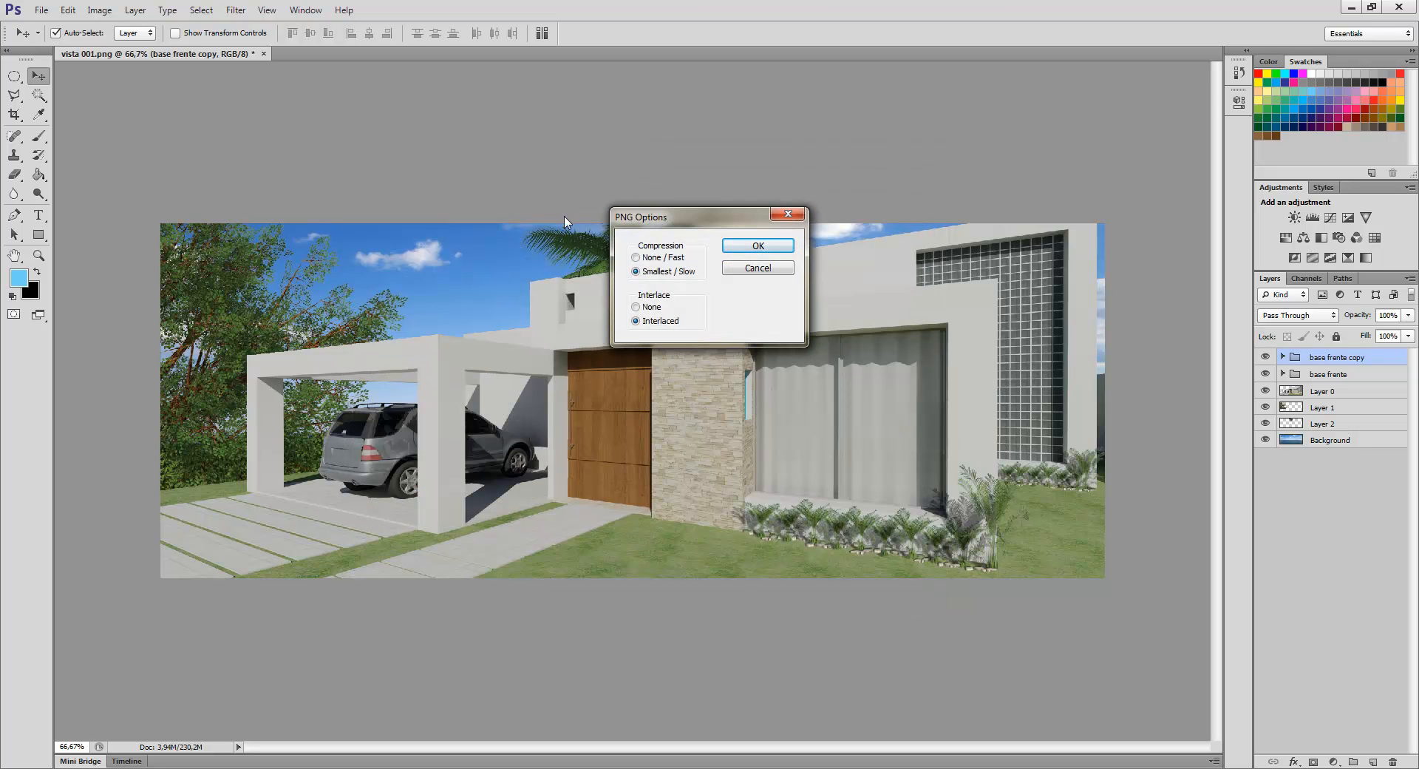
click(758, 249)
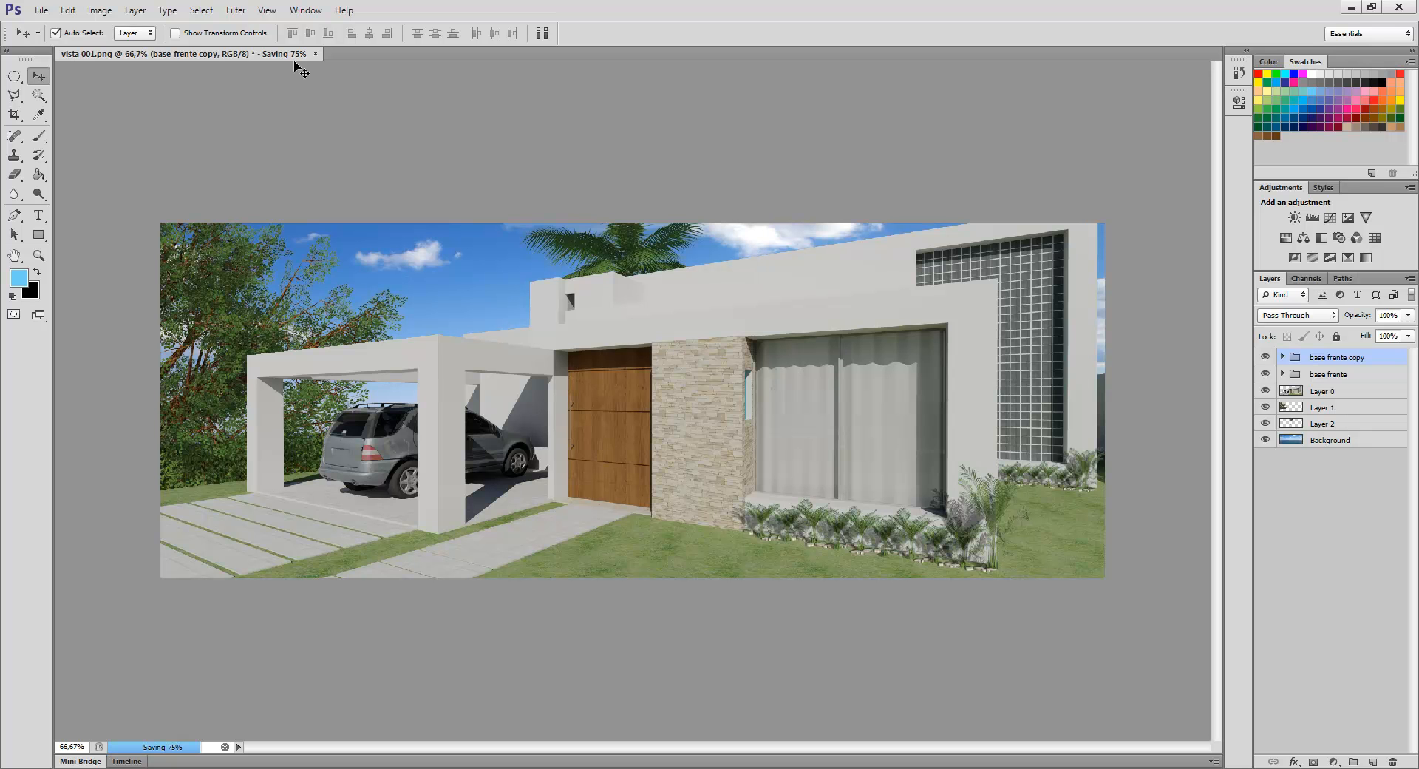
- Minimize the open windows and open the vista final image from the desktop to view the result
click(1352, 8)
click(1351, 9)
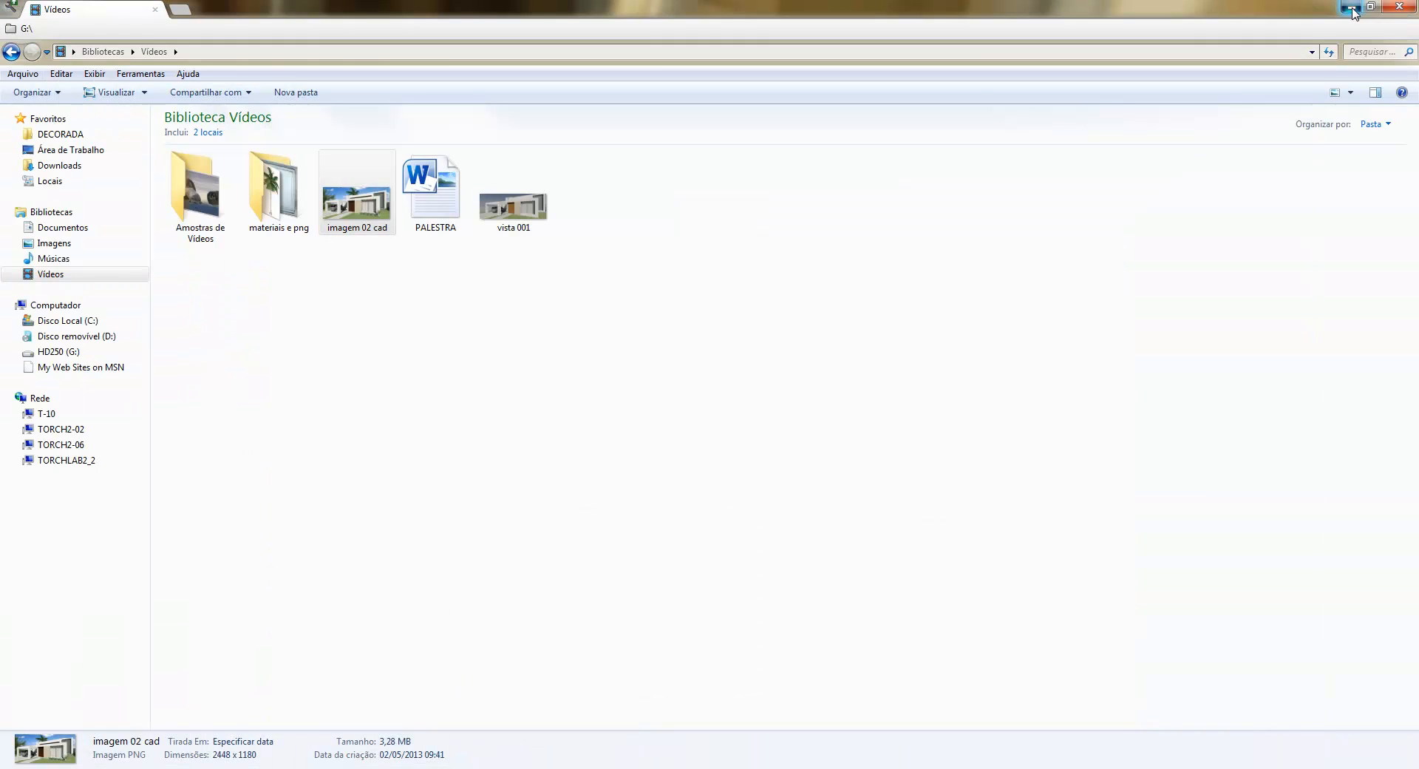
click(1353, 10)
click(1351, 9)
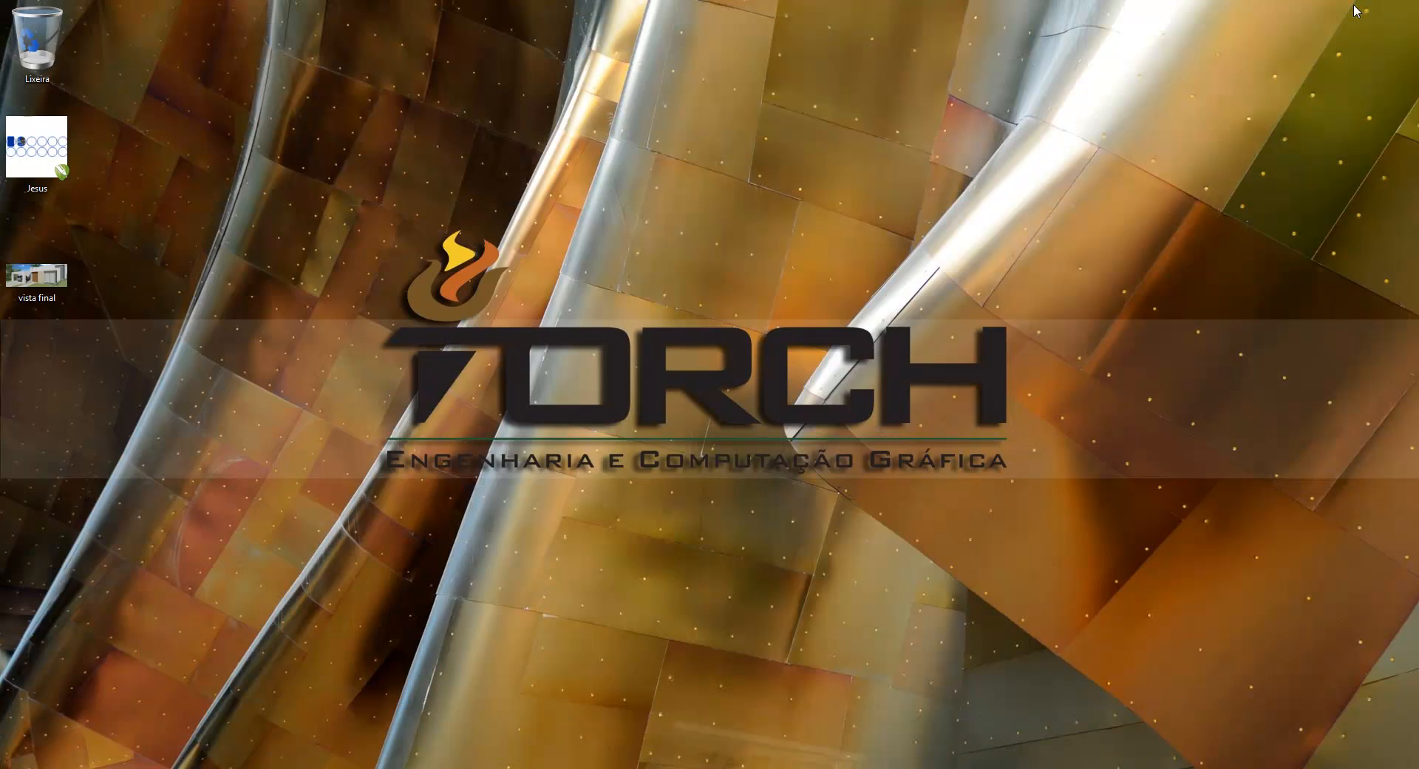
double_click(42, 280)
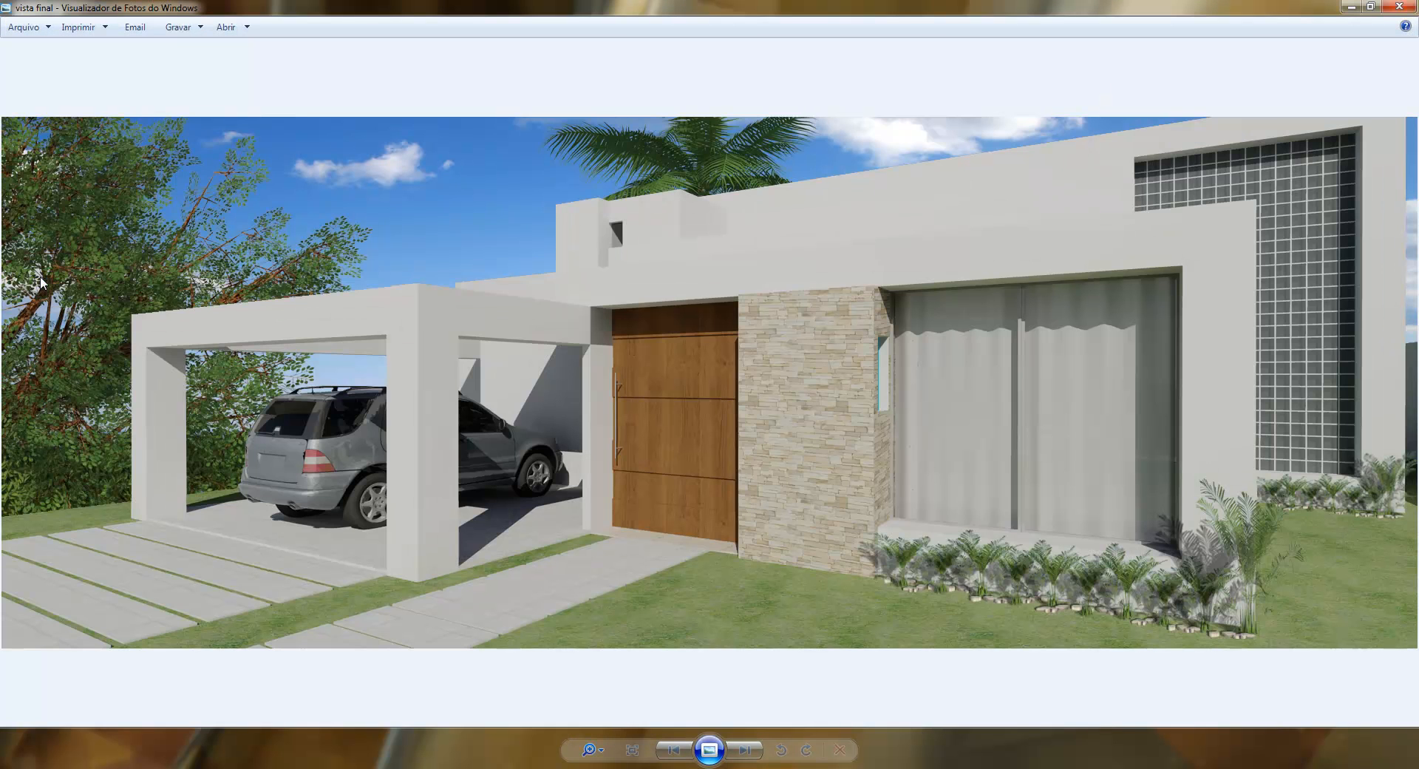